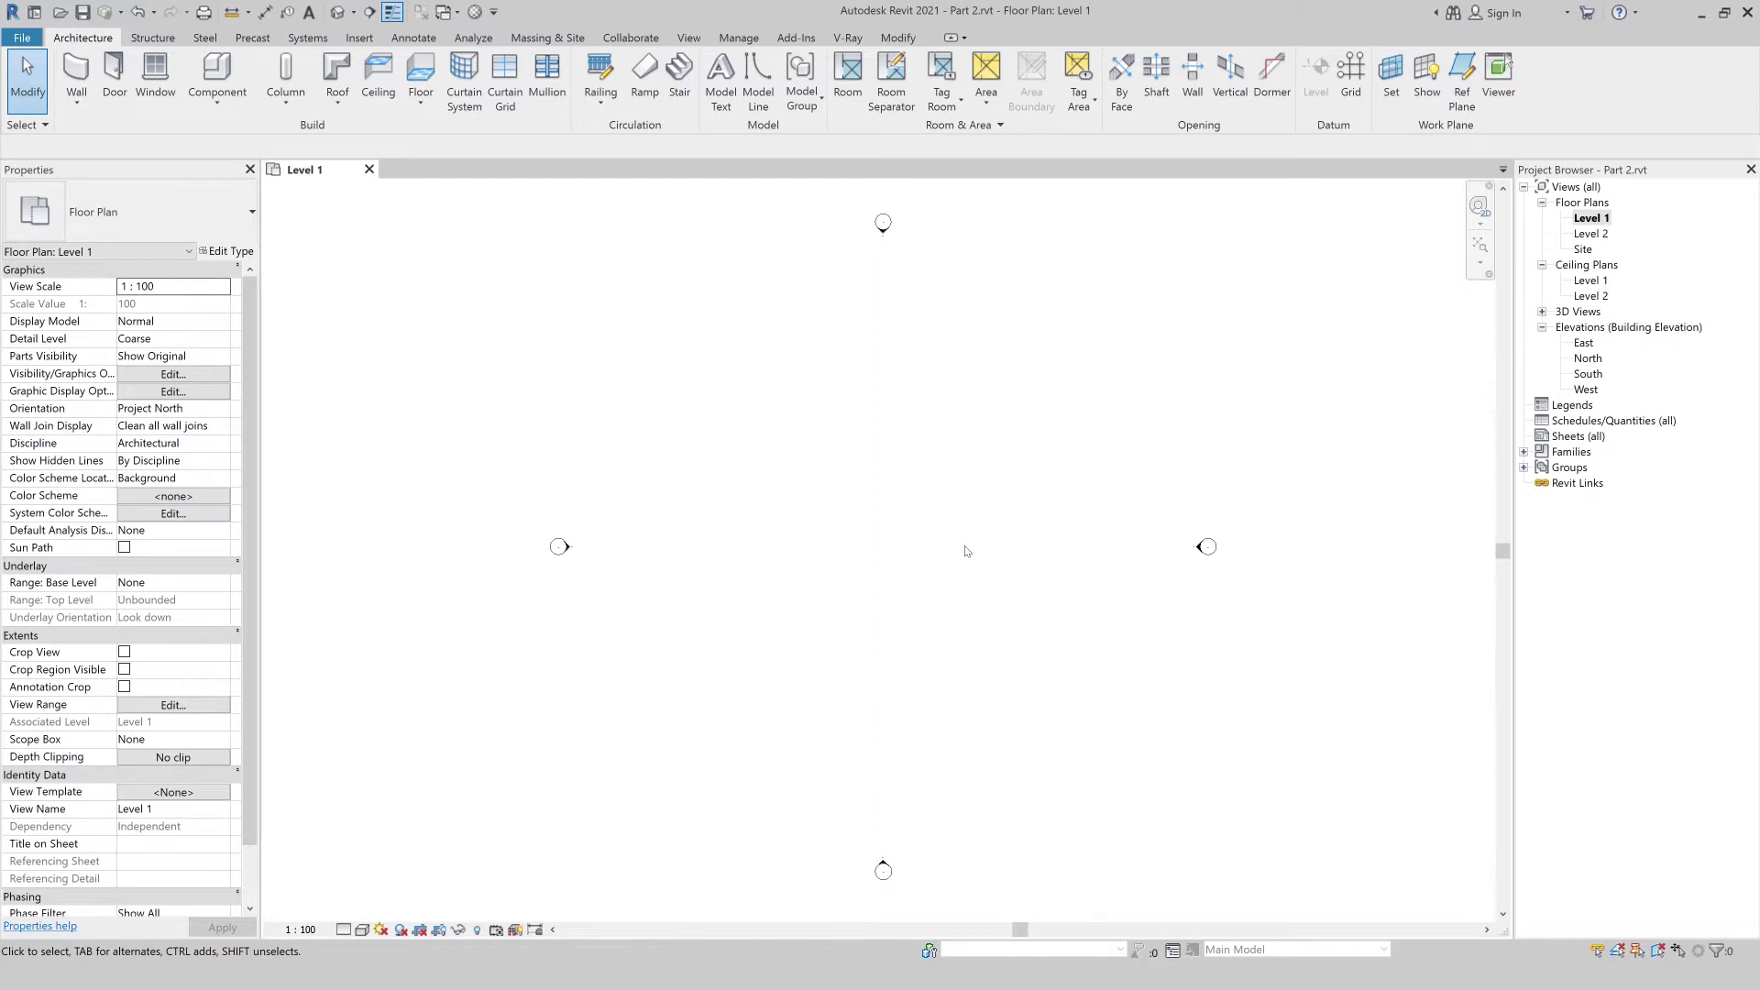
- Draw a 20-long Curtain Wall on Level 1 and view it in the Default 3D View
left_click(76, 71)
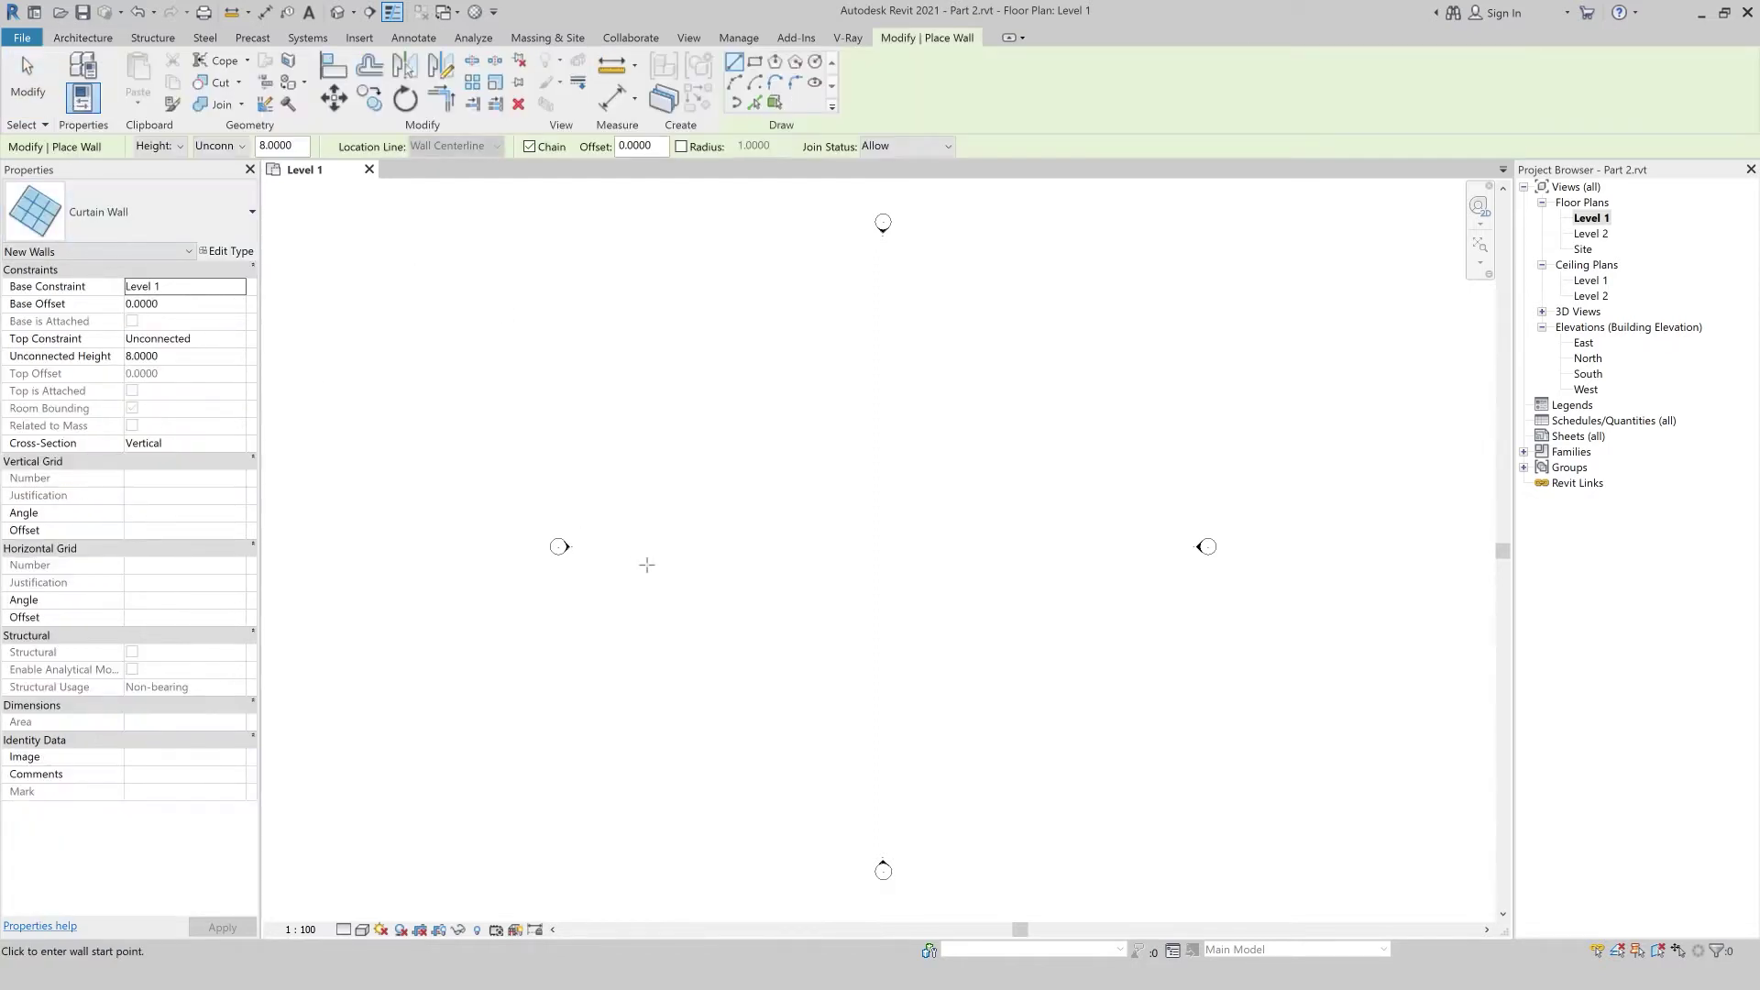
left_click(138, 212)
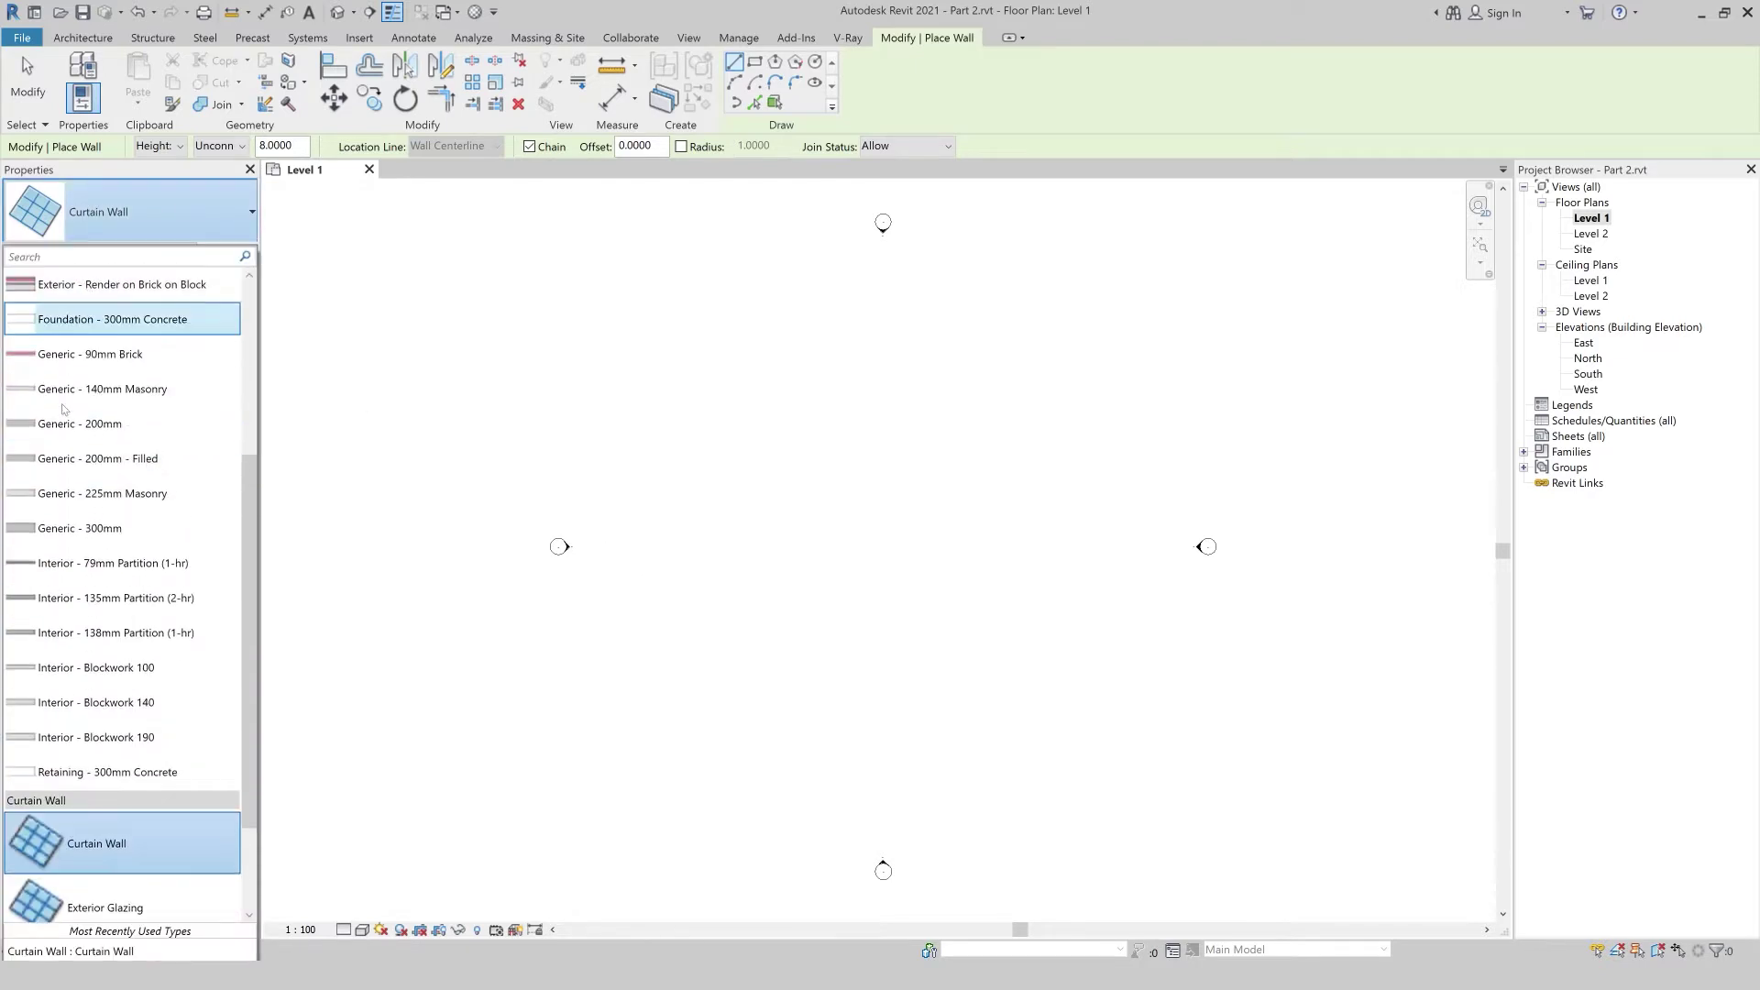
scroll(107, 710, "down", 2)
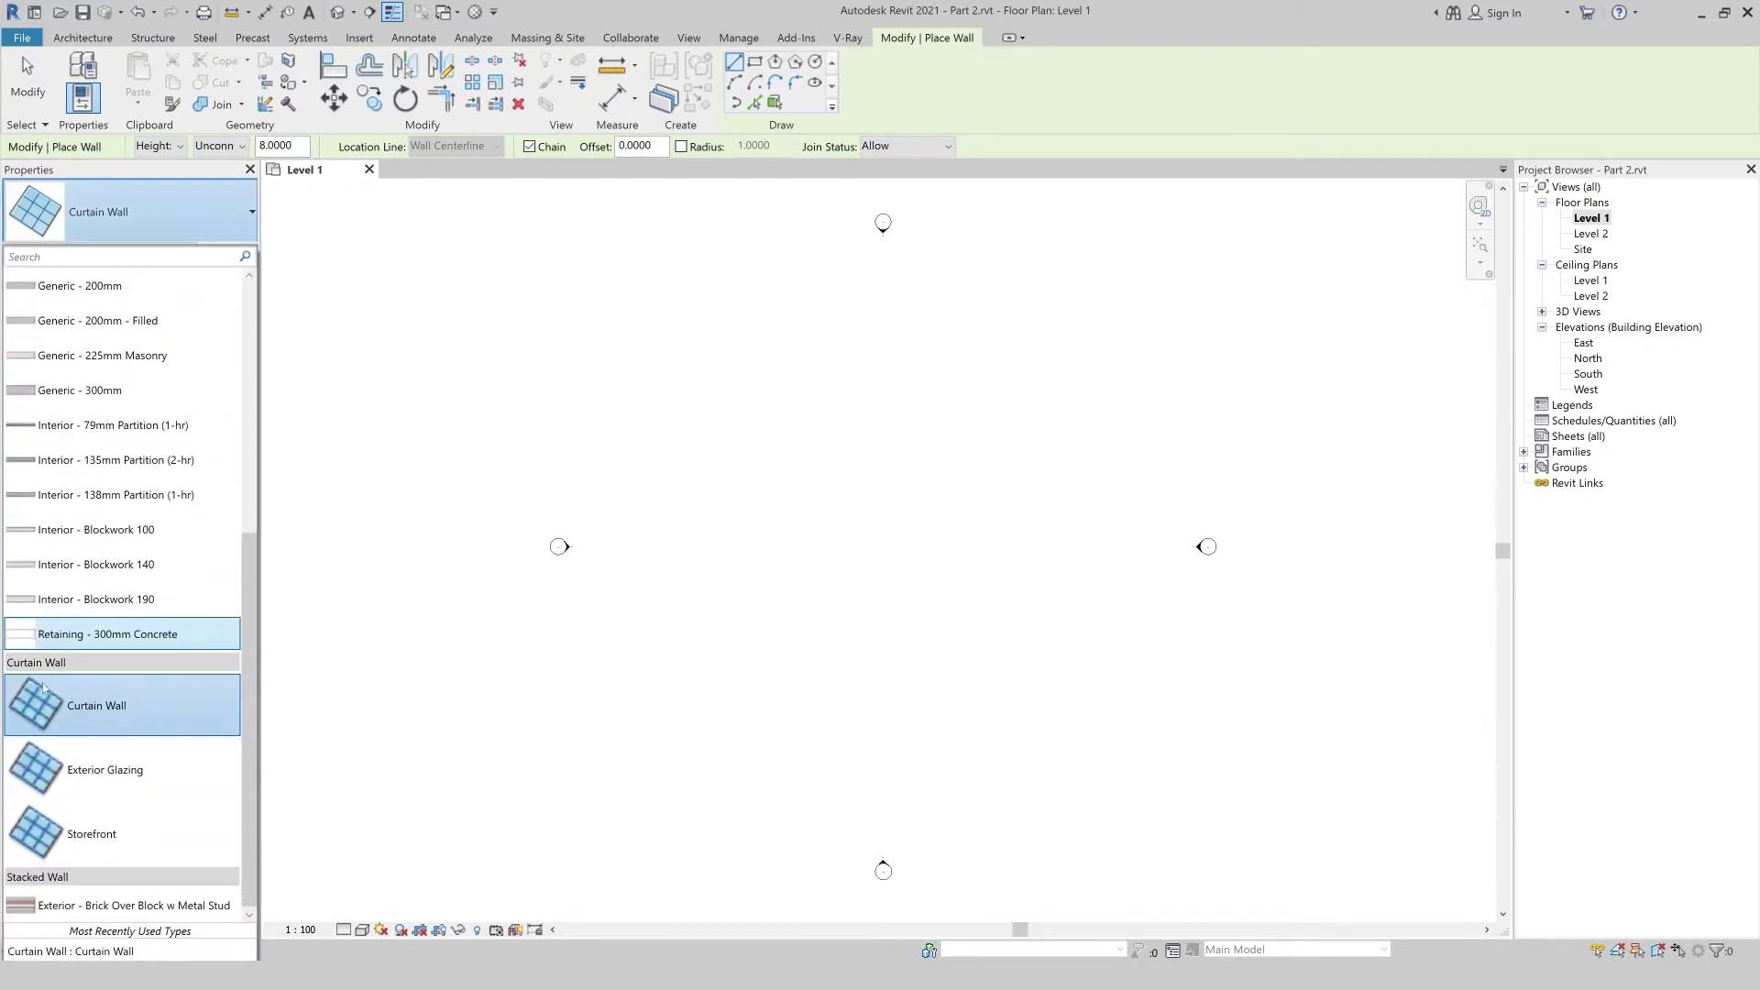
left_click(714, 553)
type("20")
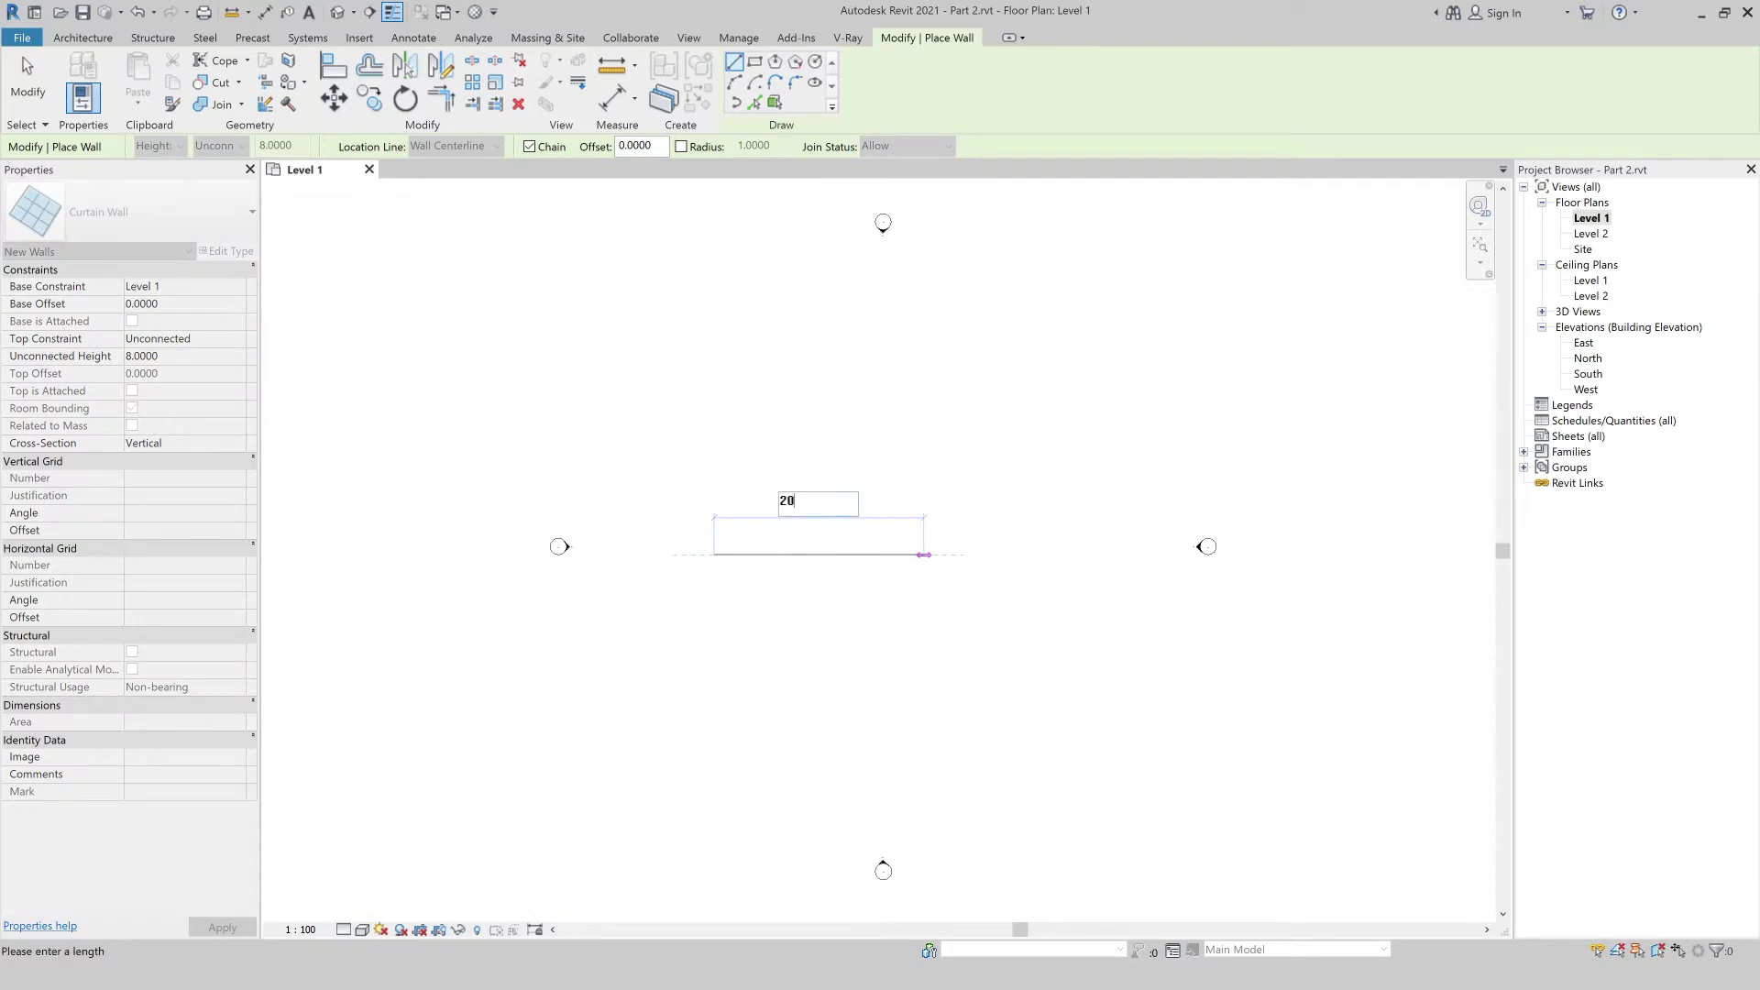
key("Return")
key("Escape")
key("Escape")
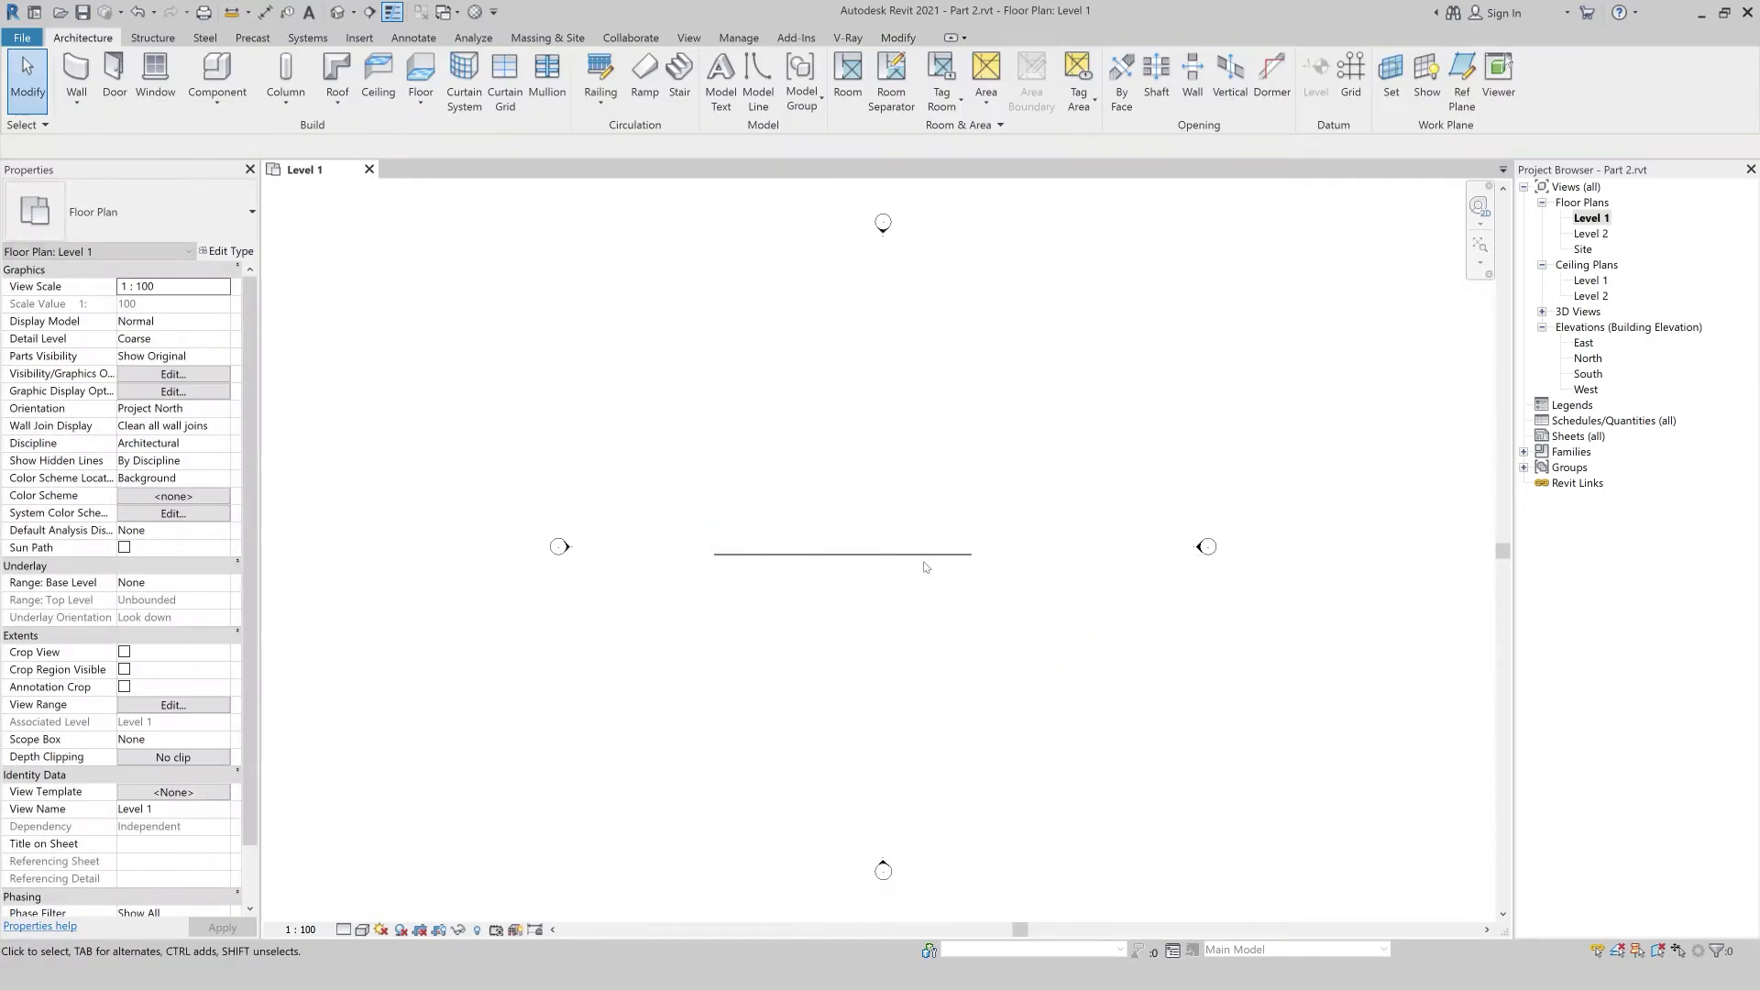
left_click(338, 12)
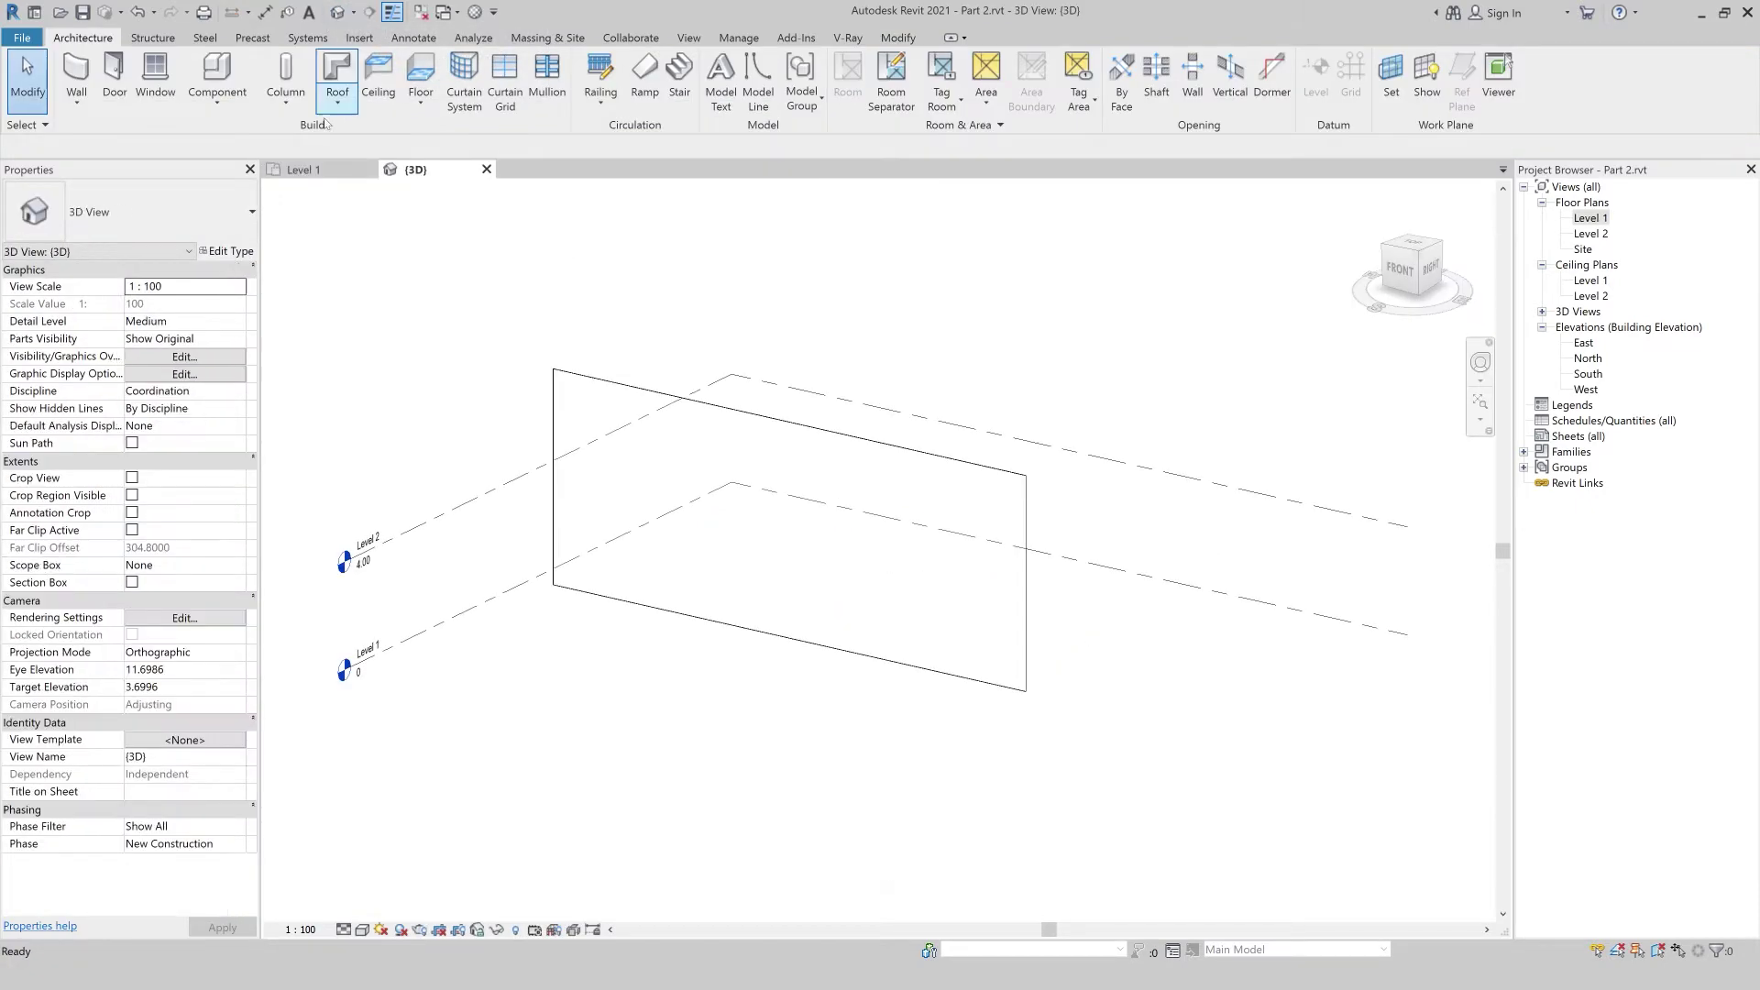
- Set the curtain wall type's vertical and horizontal grid layouts to Maximum Spacing of 1.5
left_click(829, 658)
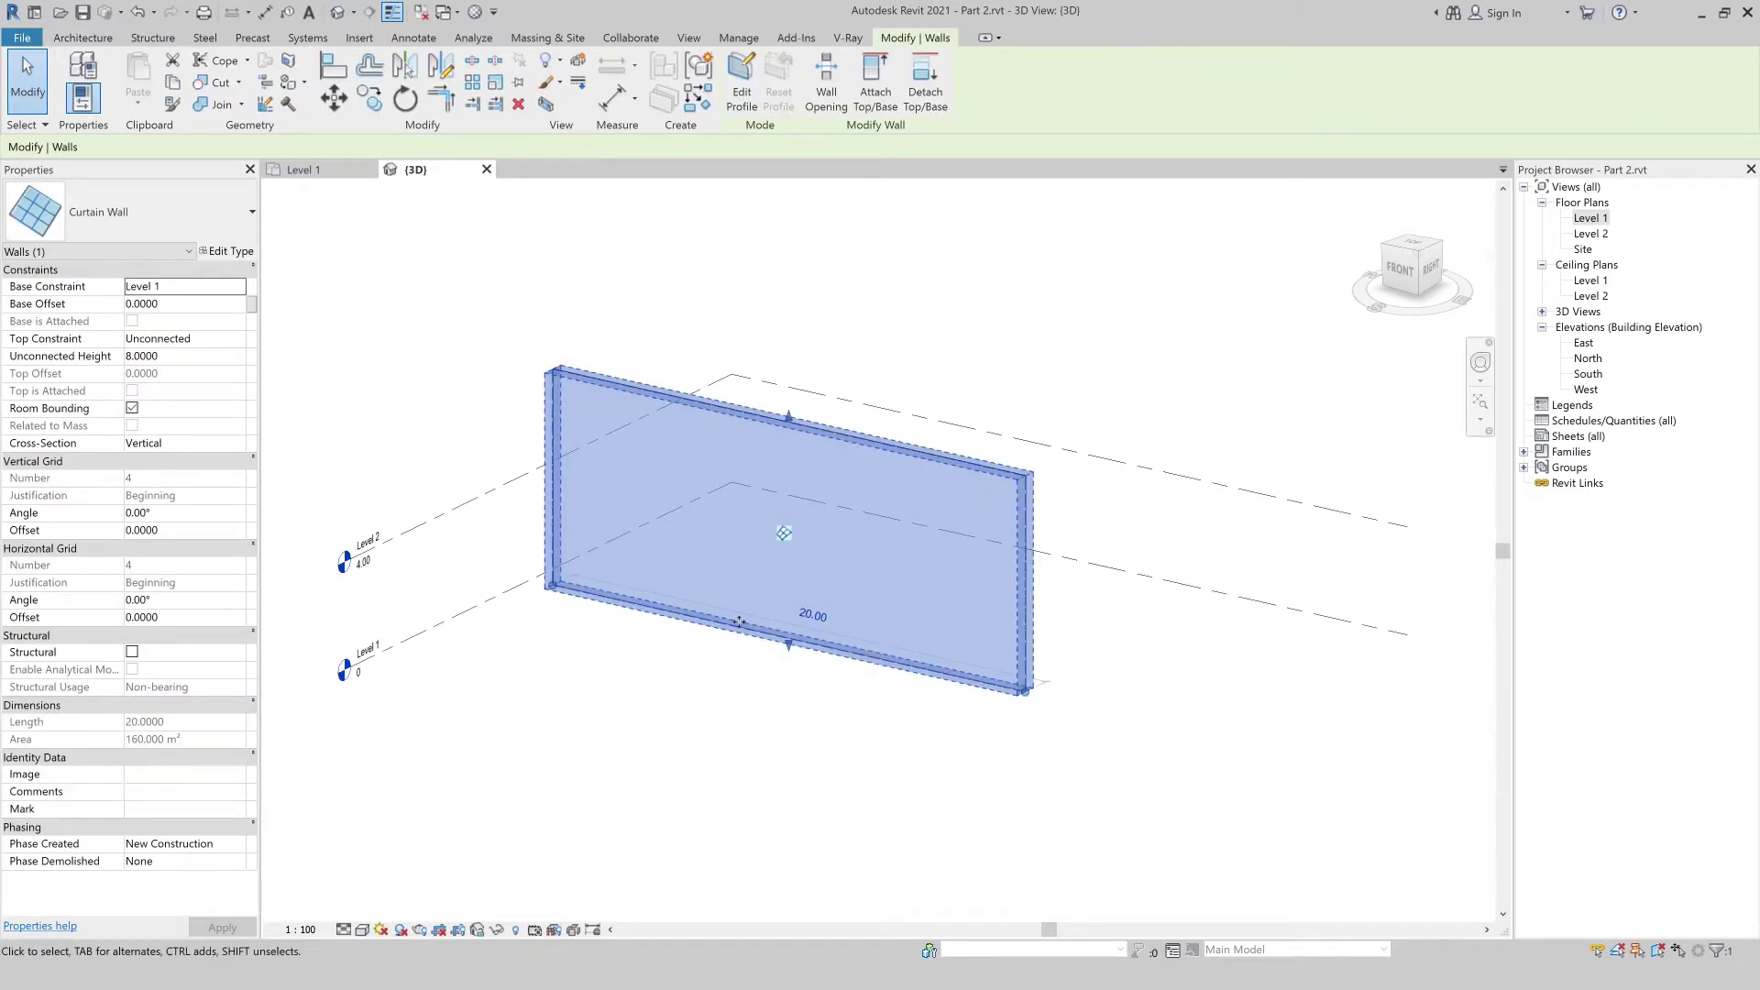
left_click(228, 253)
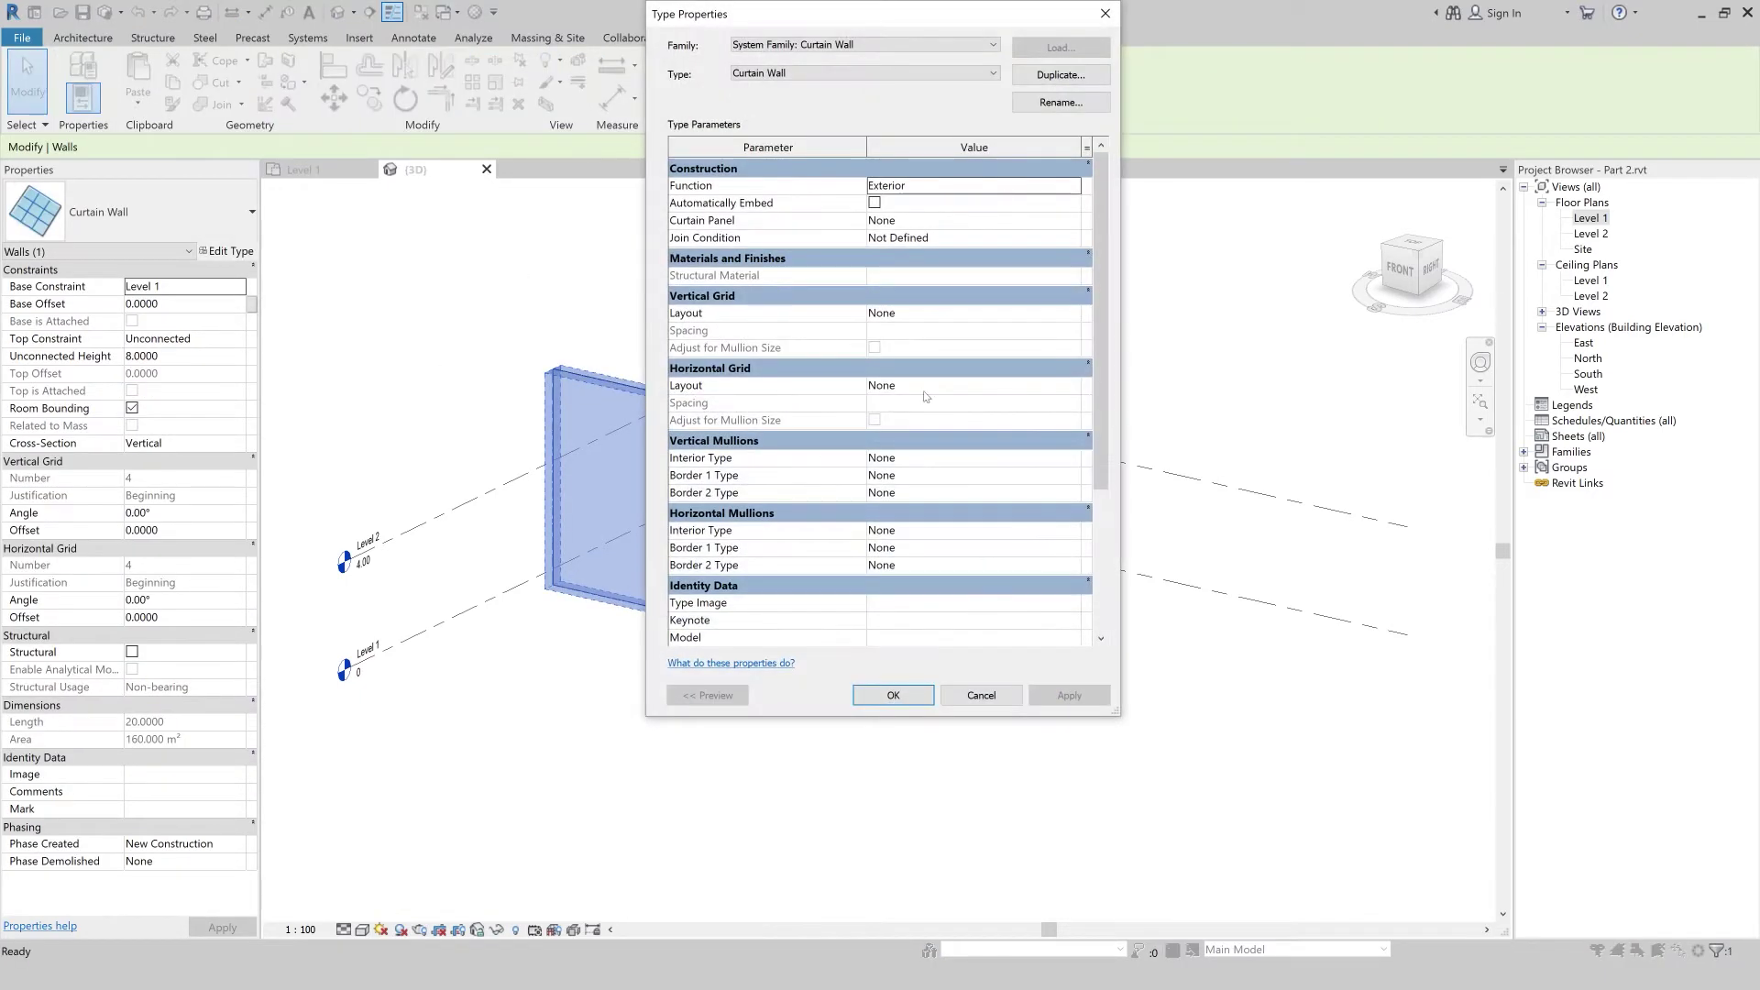
left_click(1048, 313)
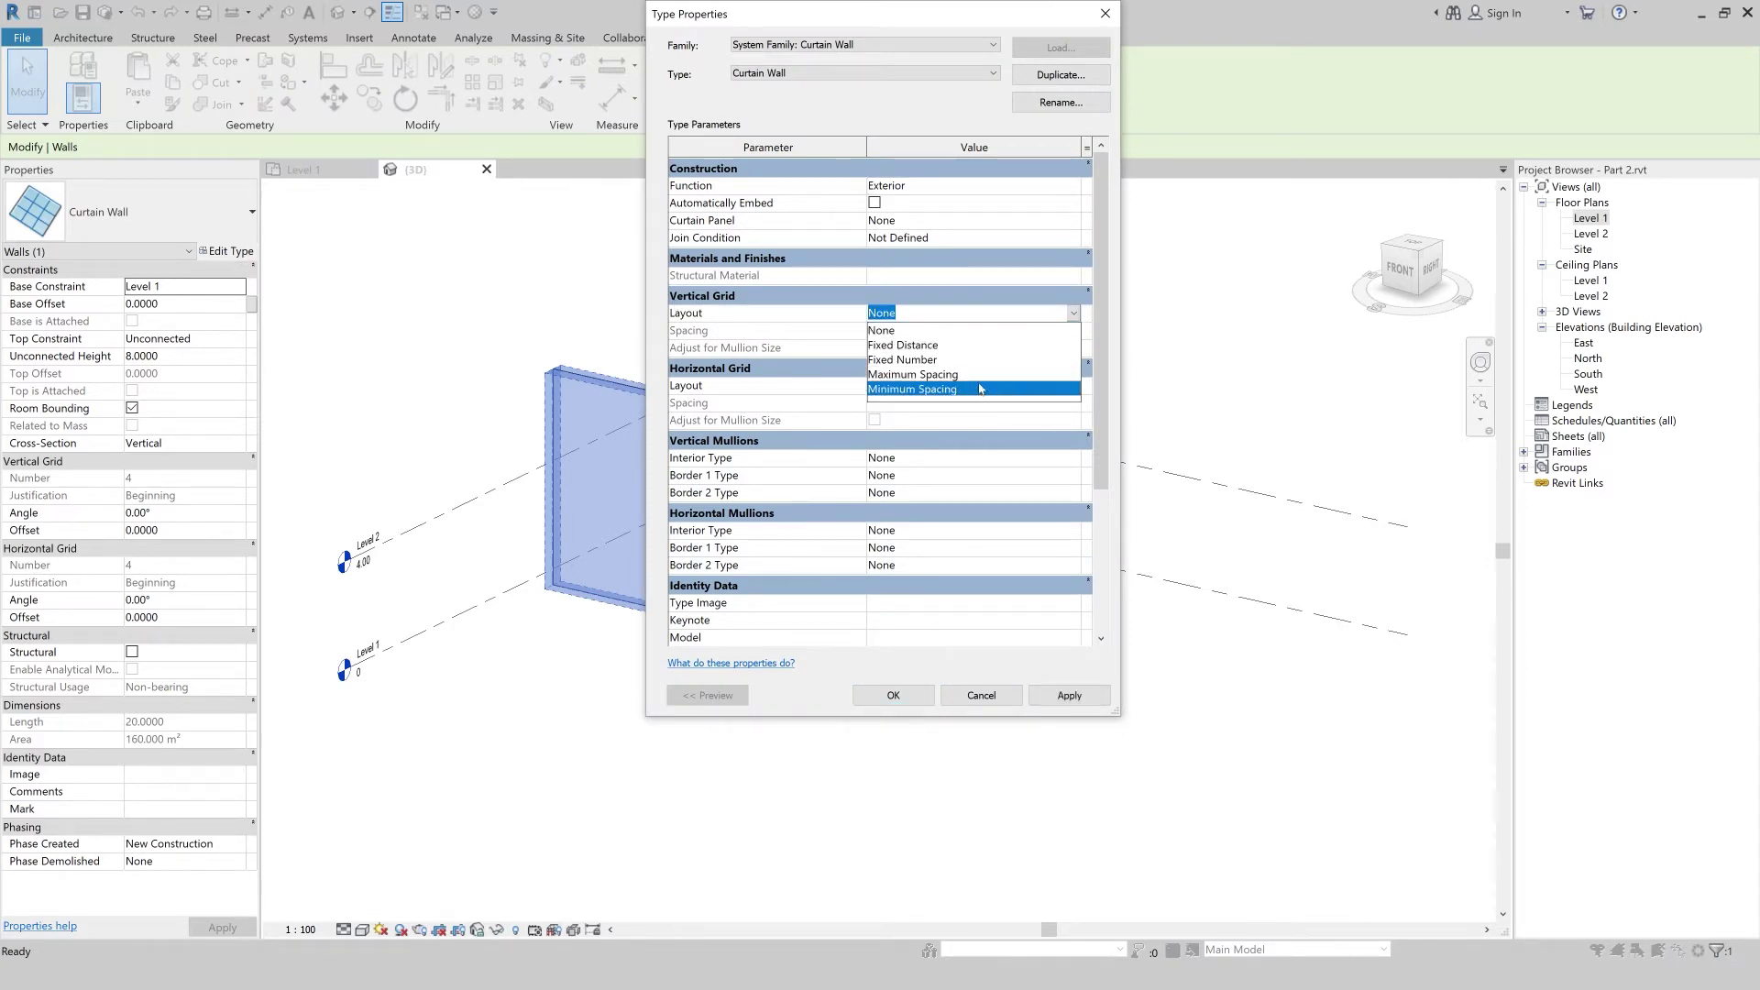
left_click(978, 374)
left_click(1073, 386)
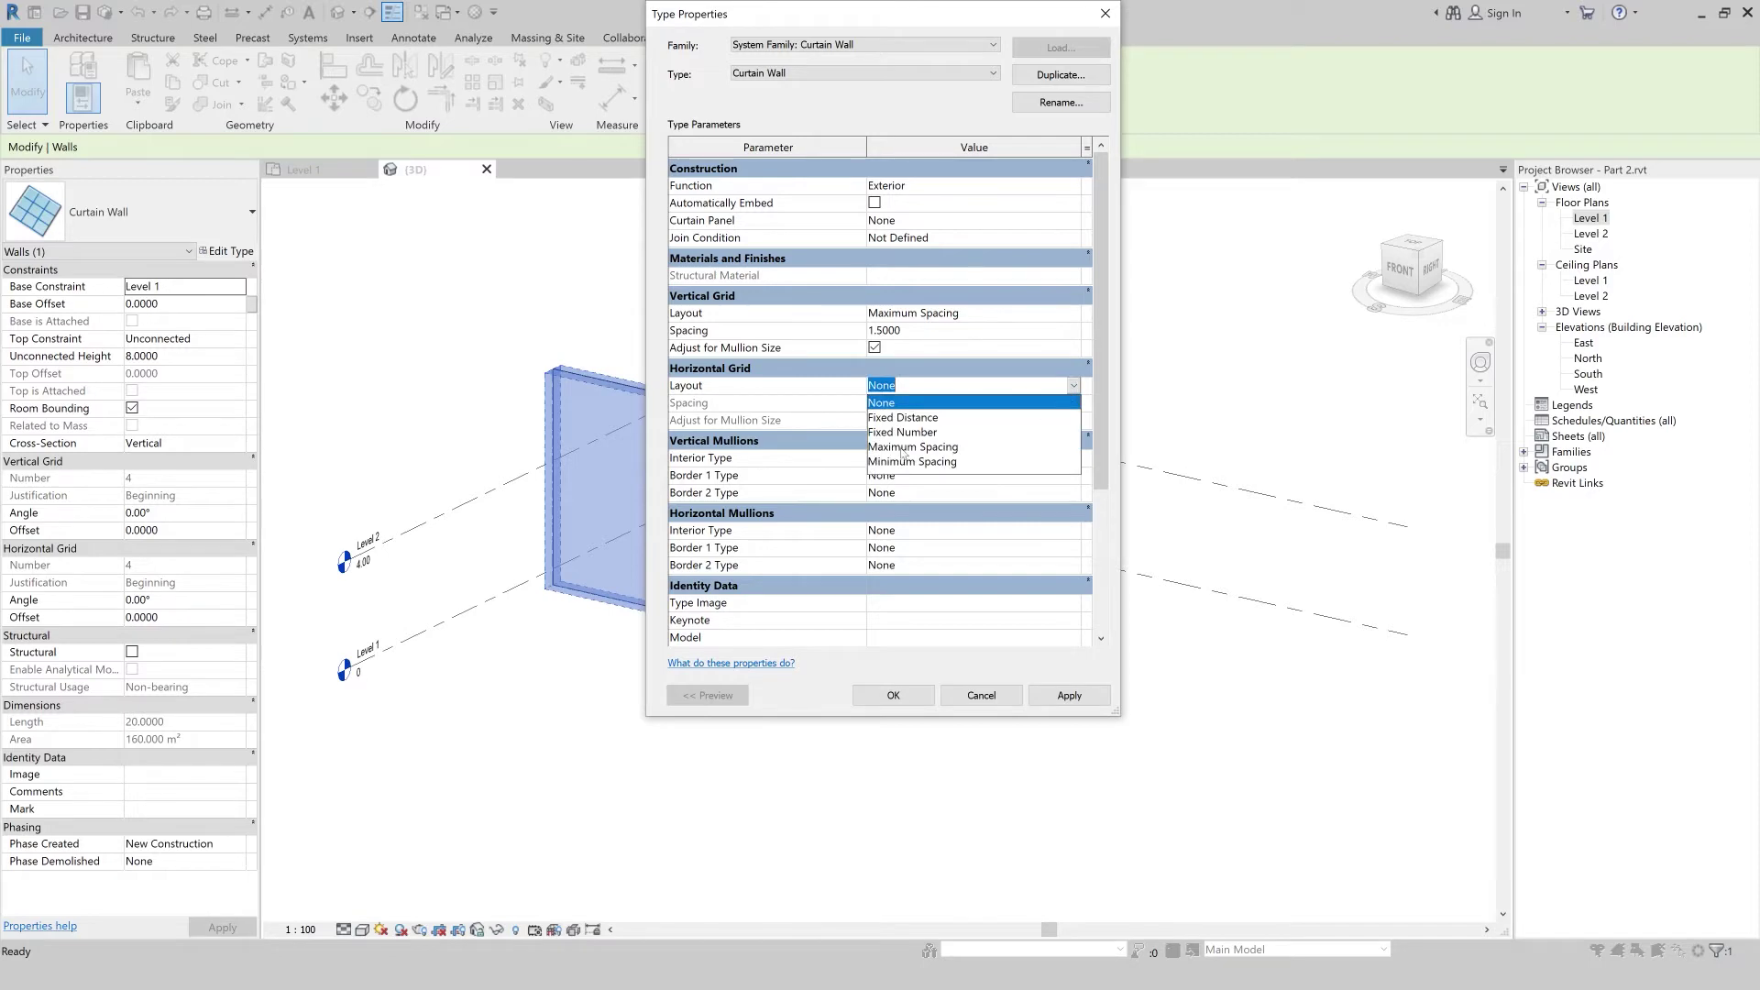
left_click(905, 450)
left_click(886, 704)
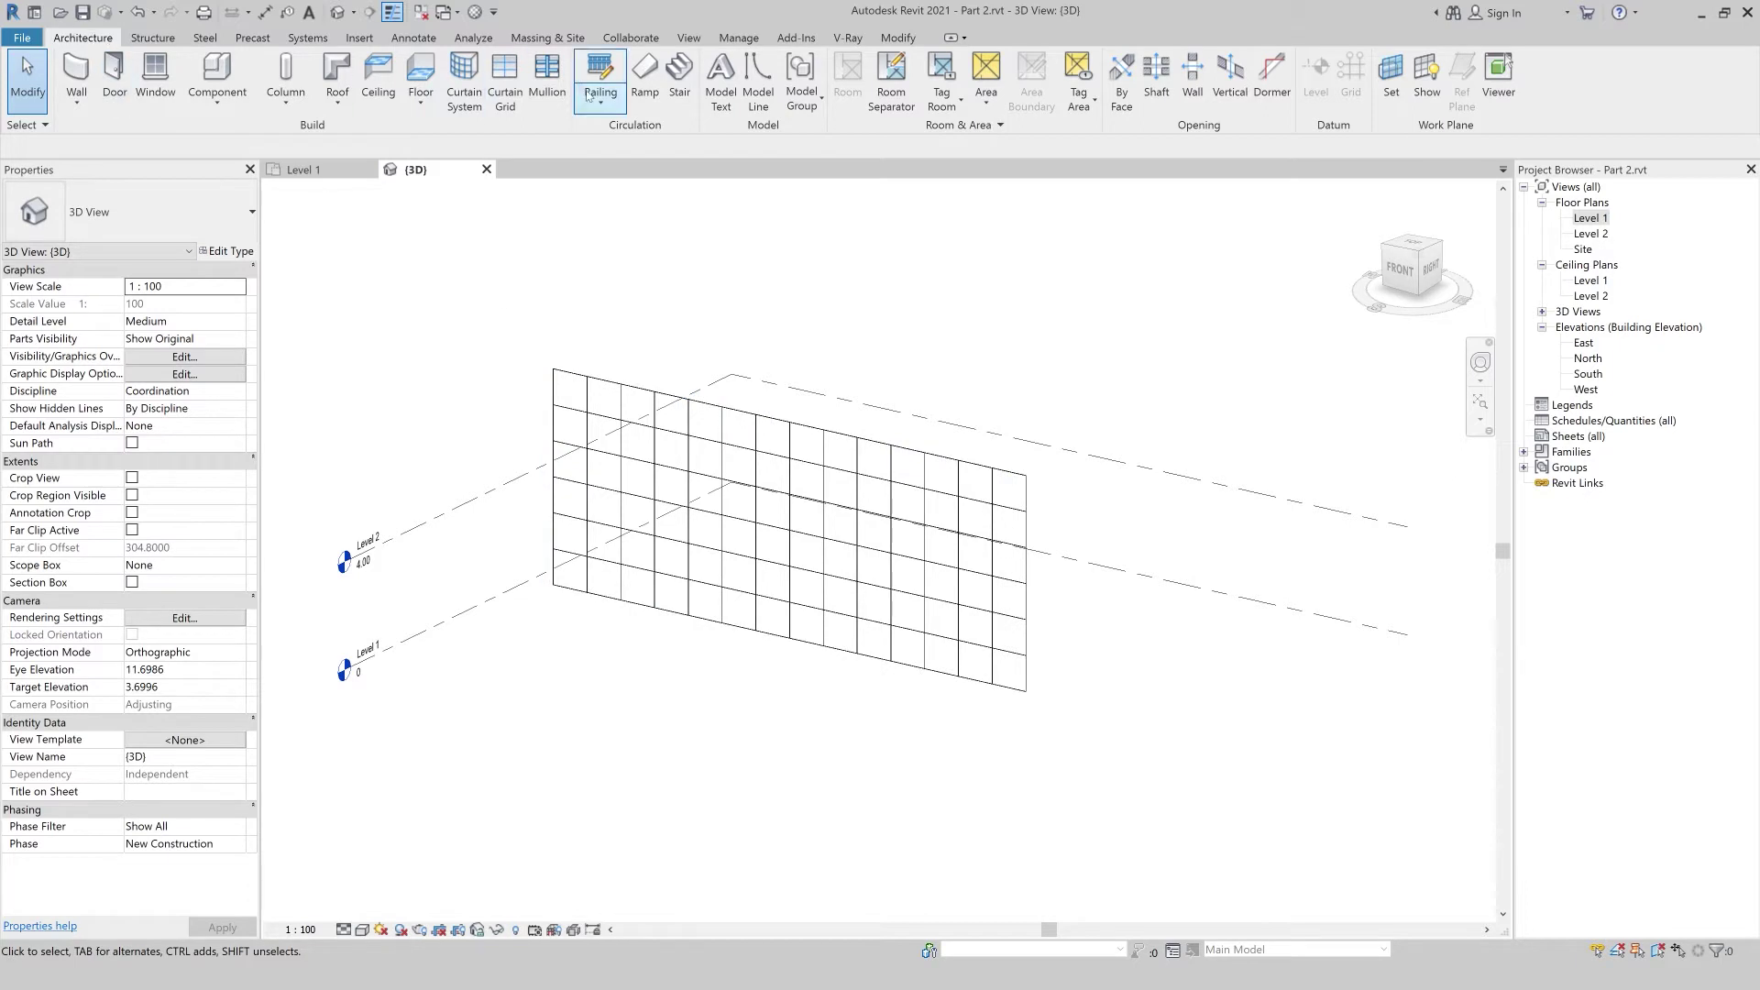
left_click(547, 78)
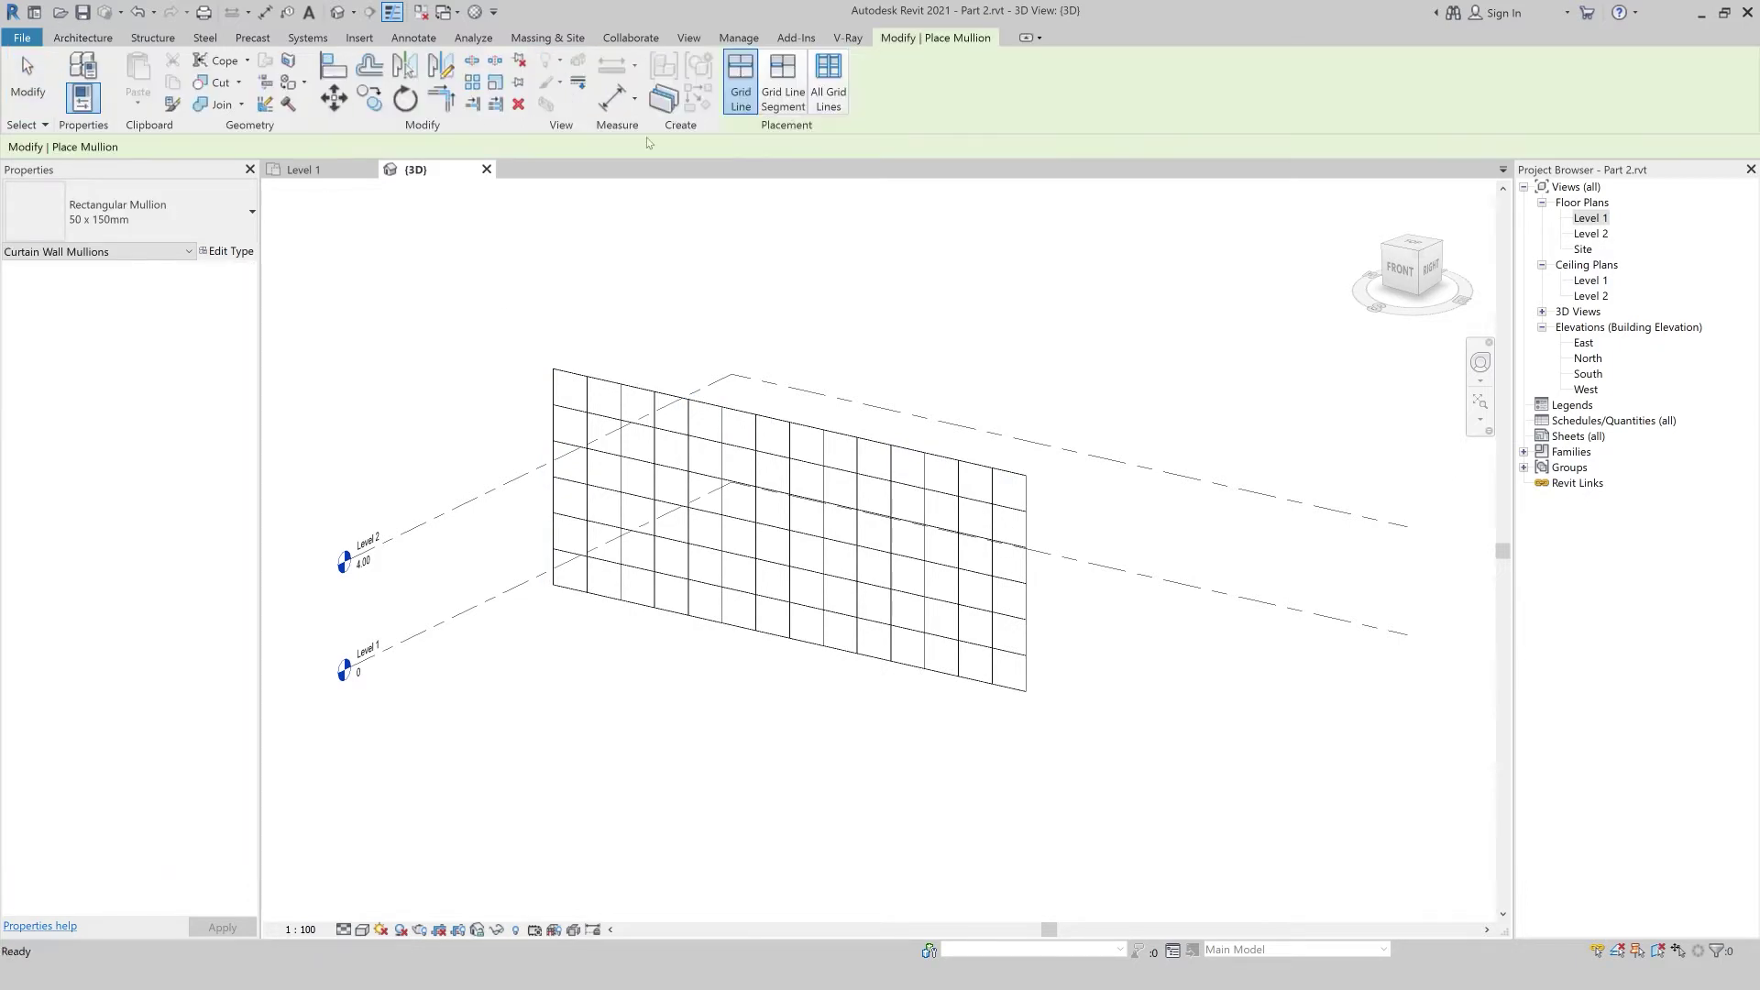
- Add rectangular mullions on all grid lines of the curtain wall and switch to Shaded display
left_click(824, 88)
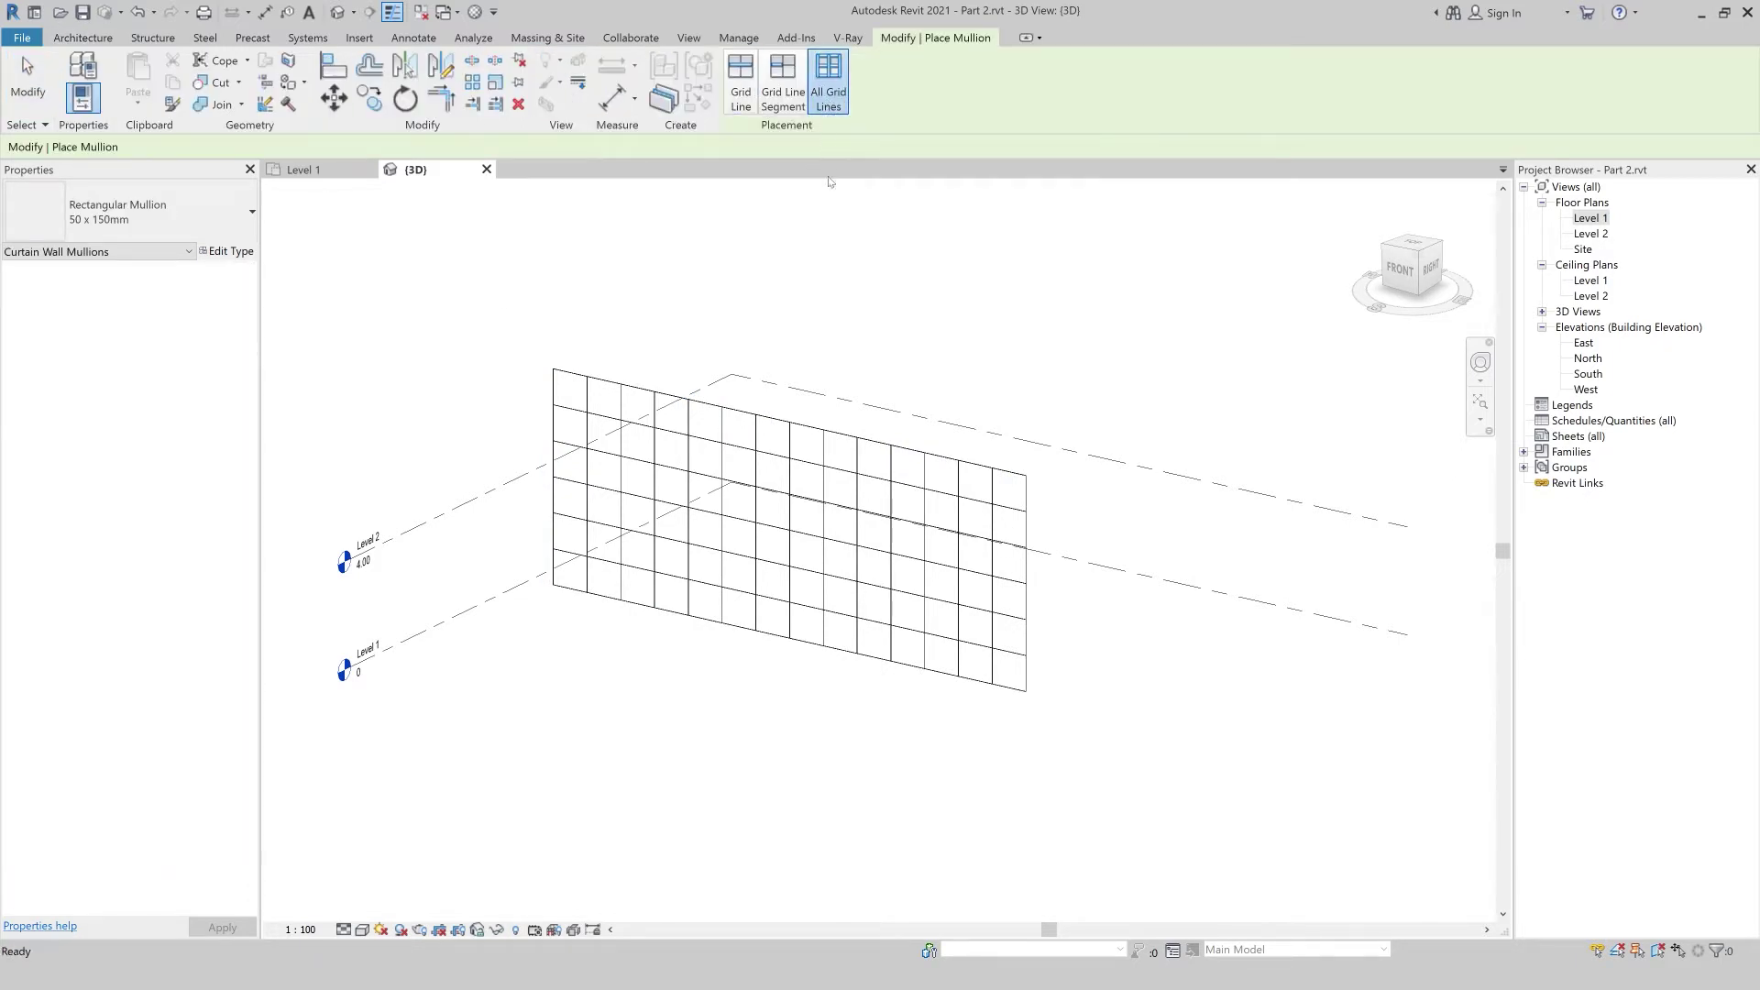
left_click(737, 533)
key("Escape")
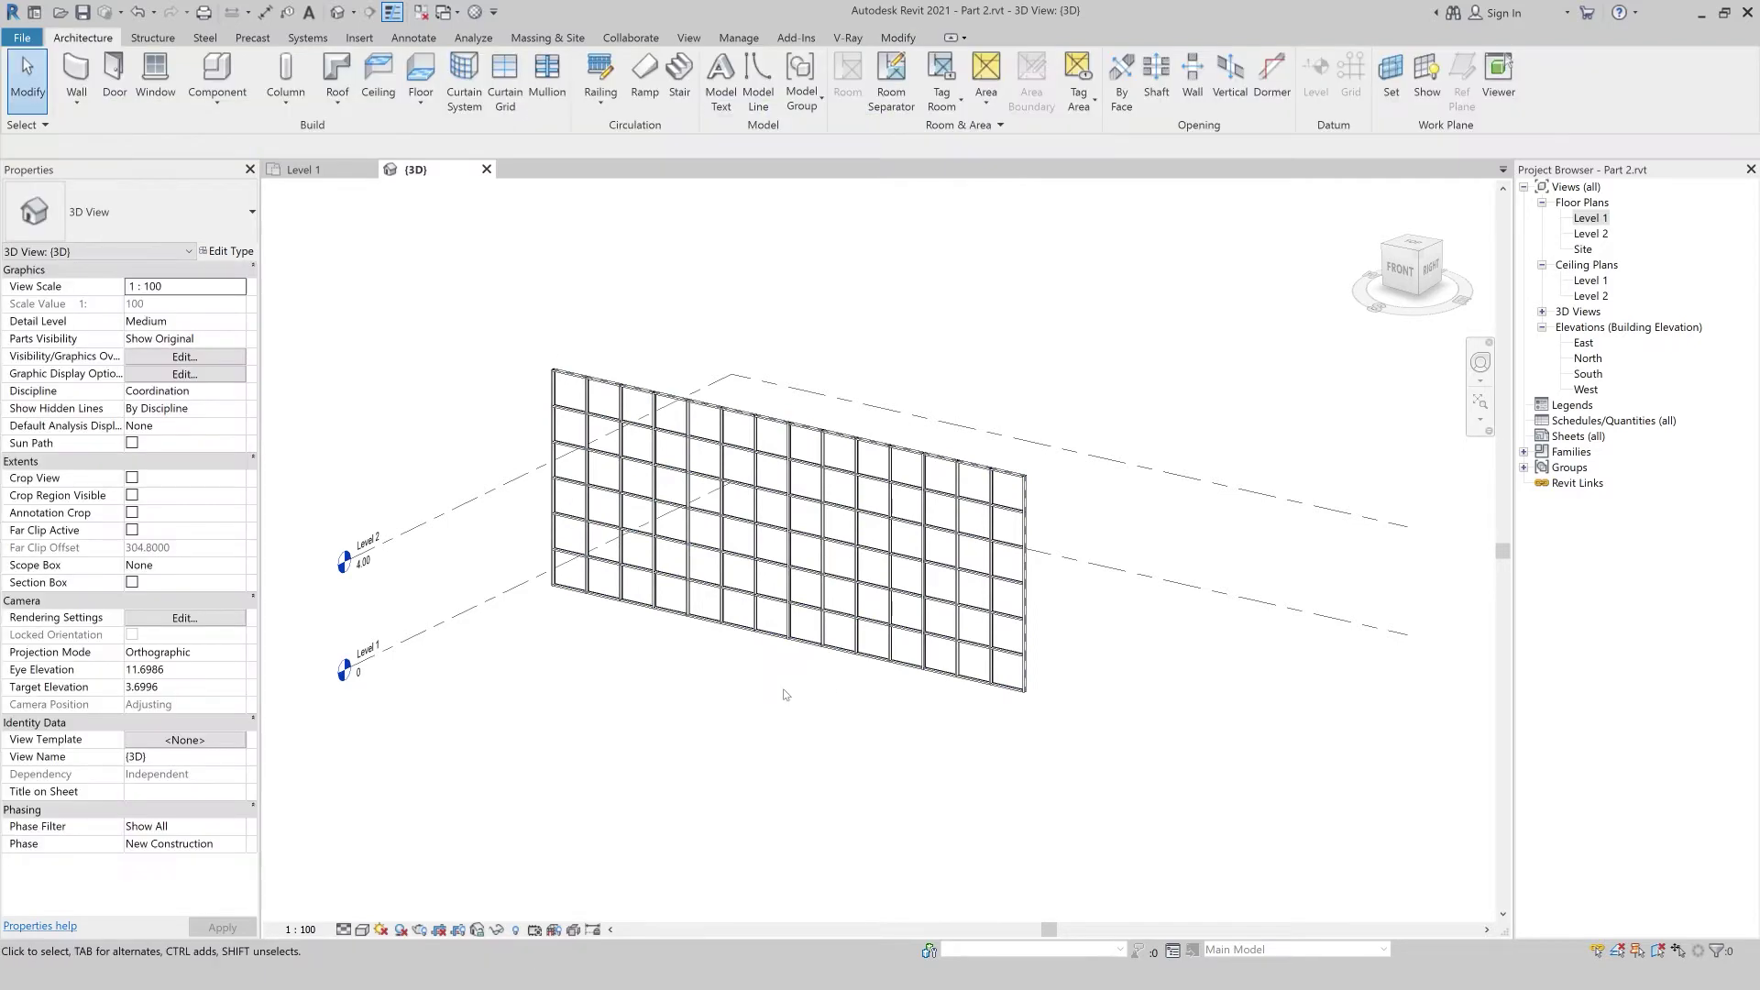
left_click(362, 929)
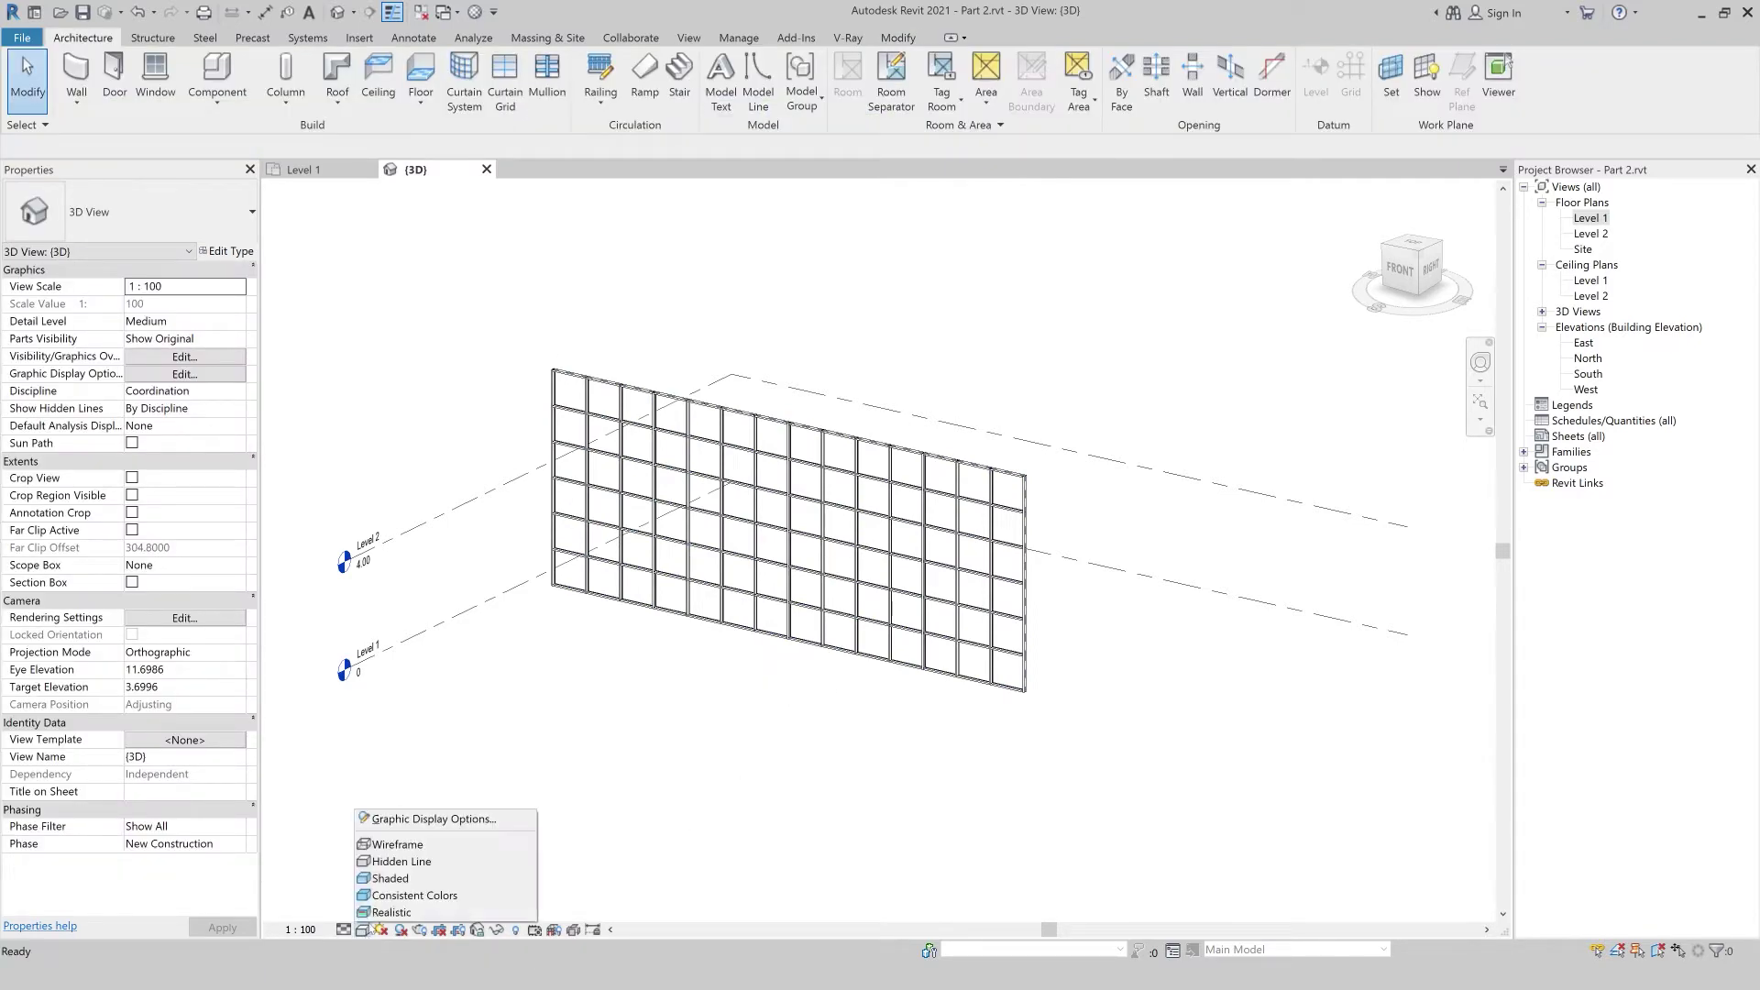
left_click(394, 882)
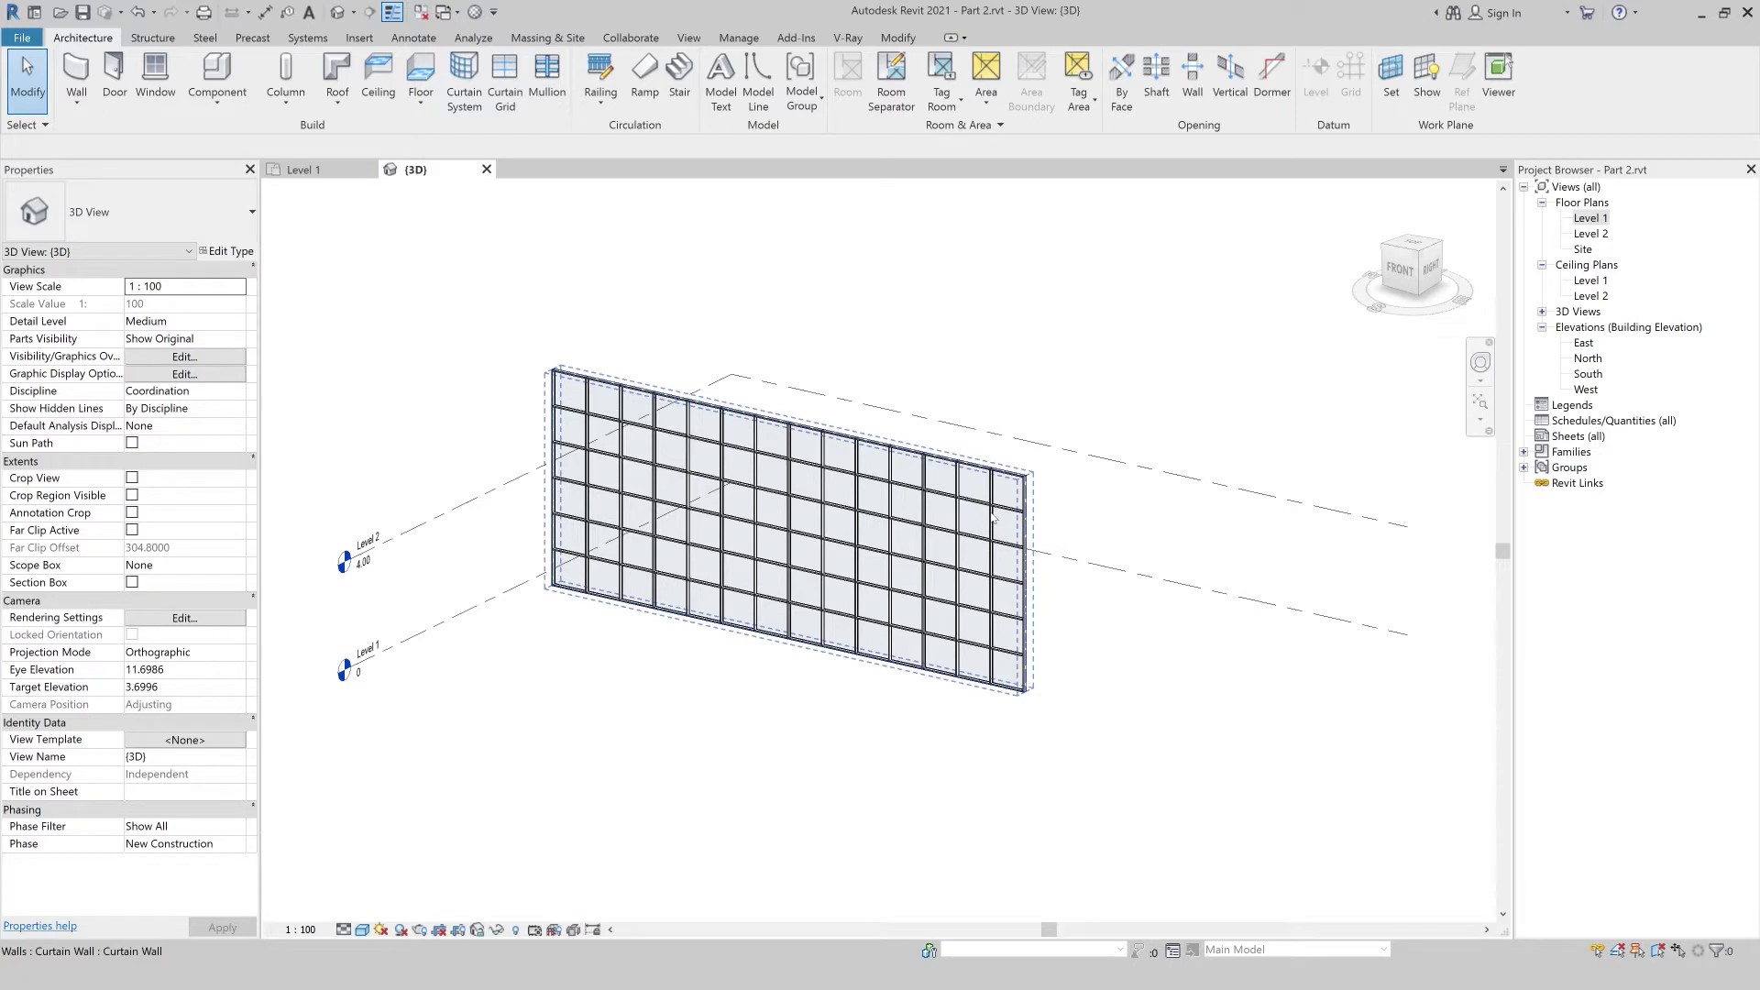
- Select the whole curtain wall and open its profile for editing in the Front view
key("Tab")
left_click(995, 518)
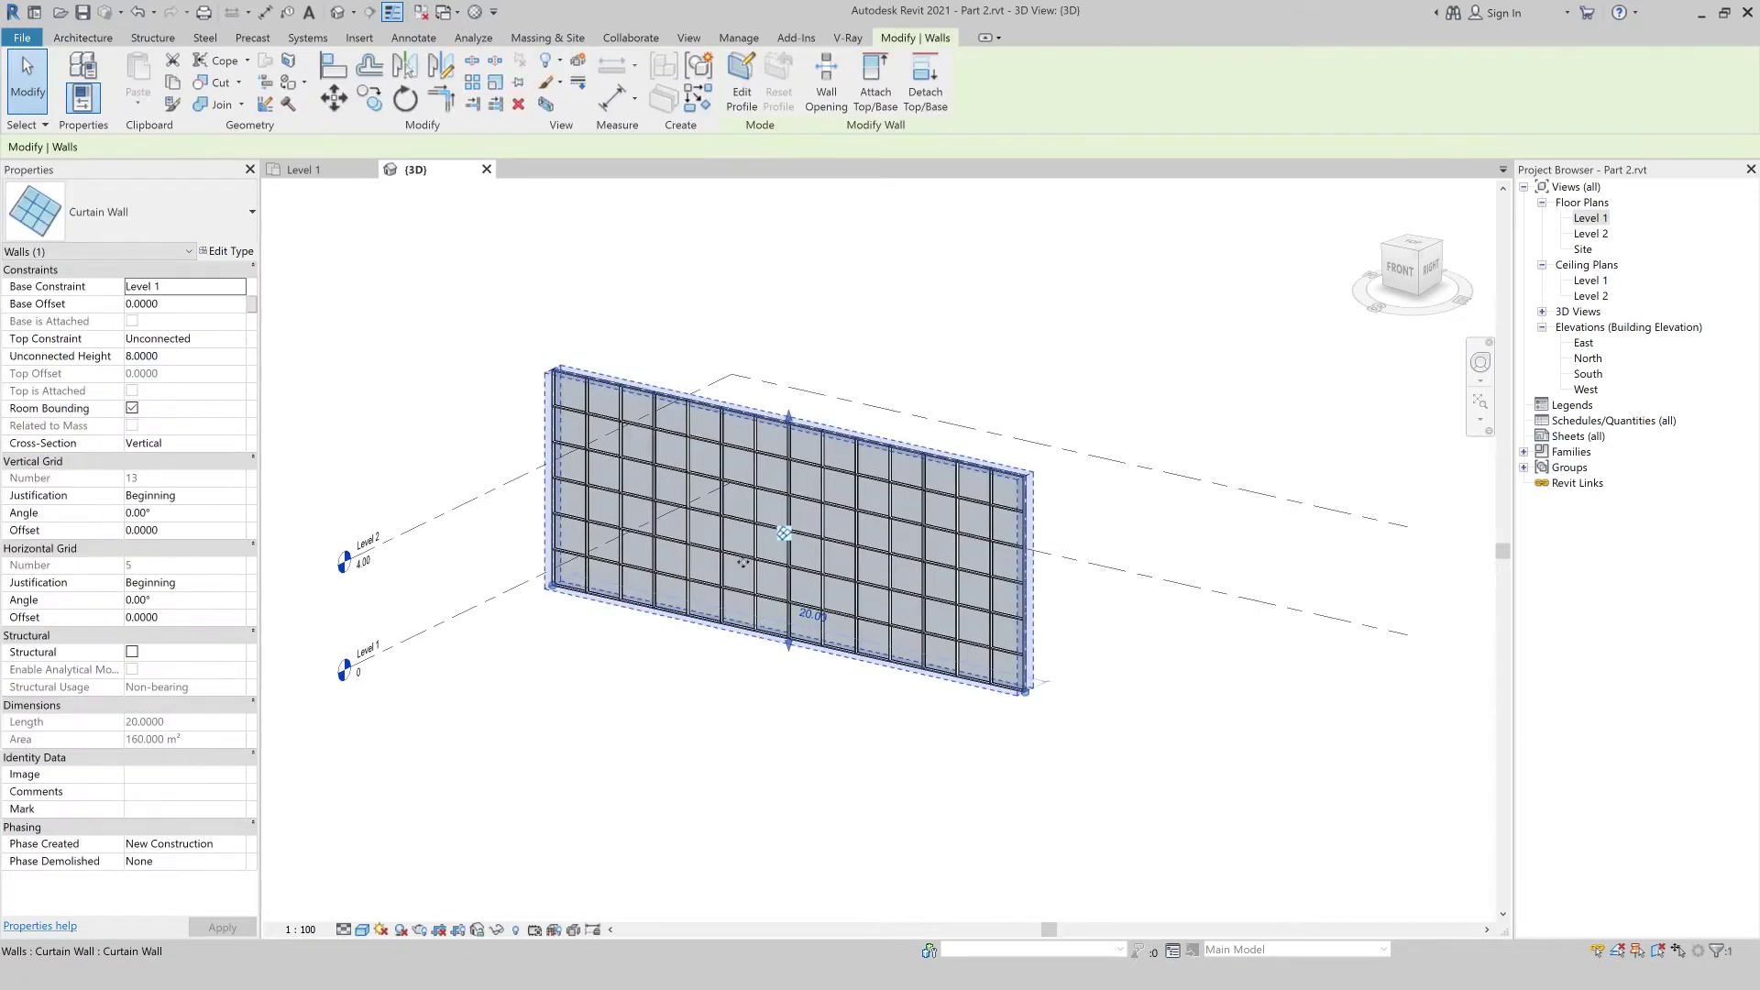
left_click(1399, 270)
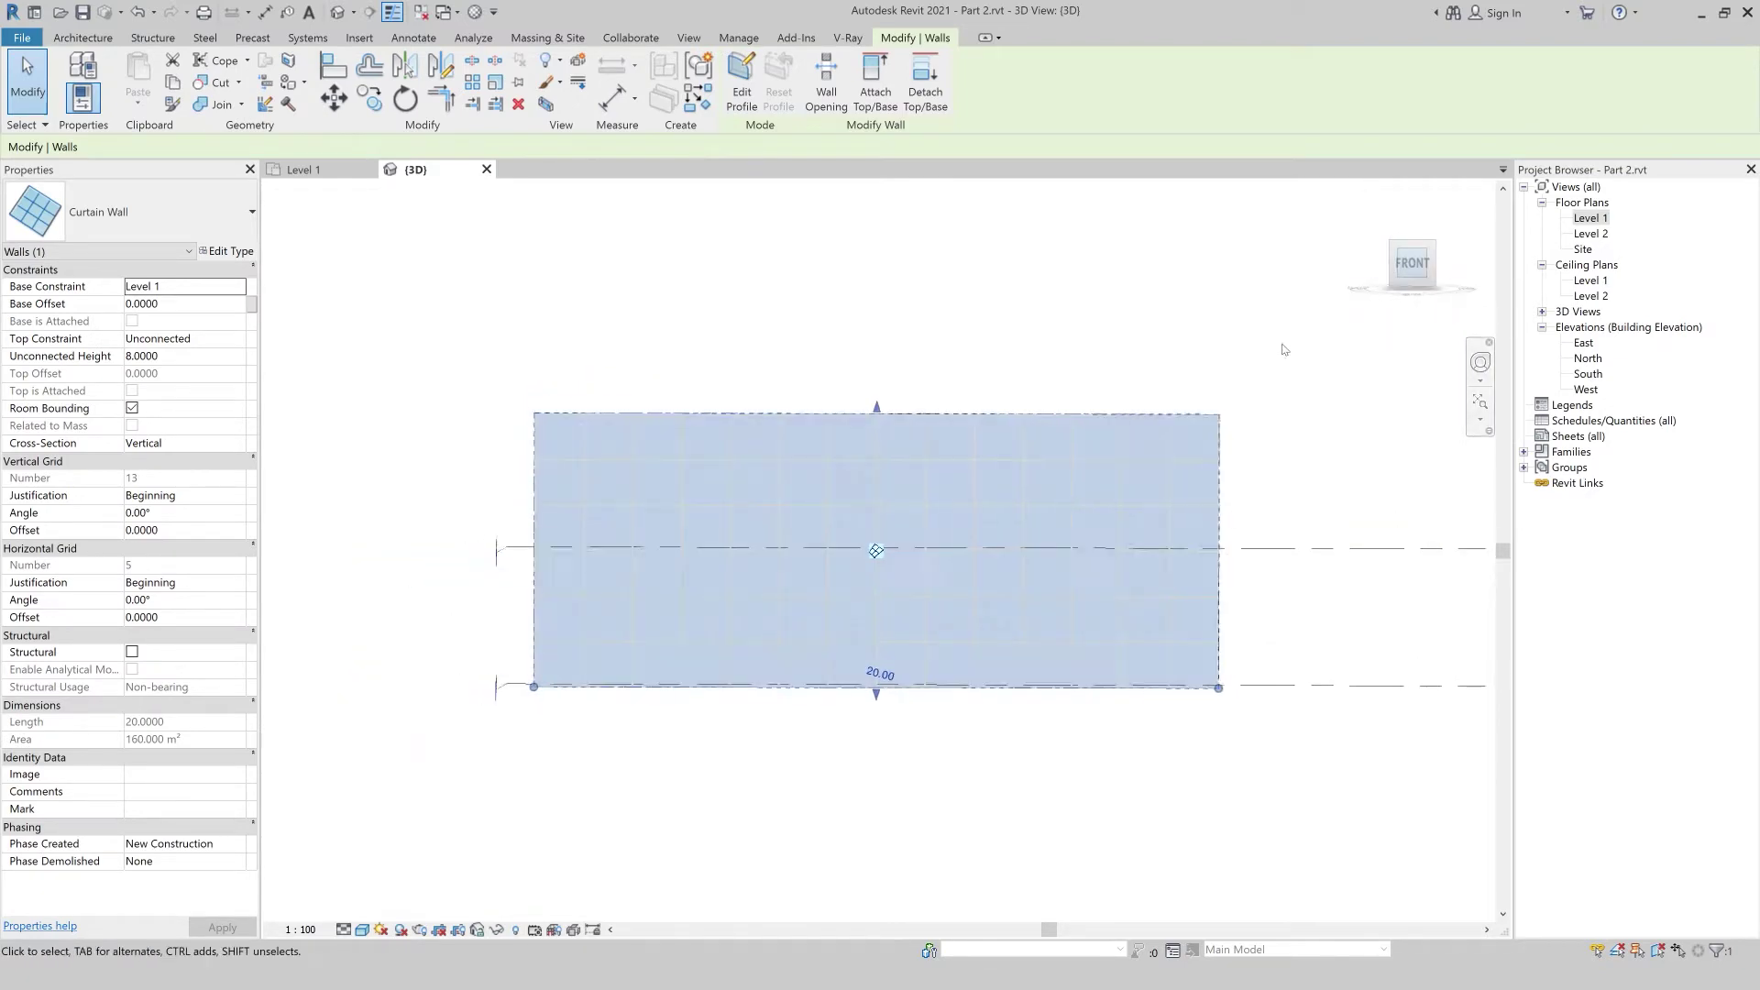
left_click(741, 92)
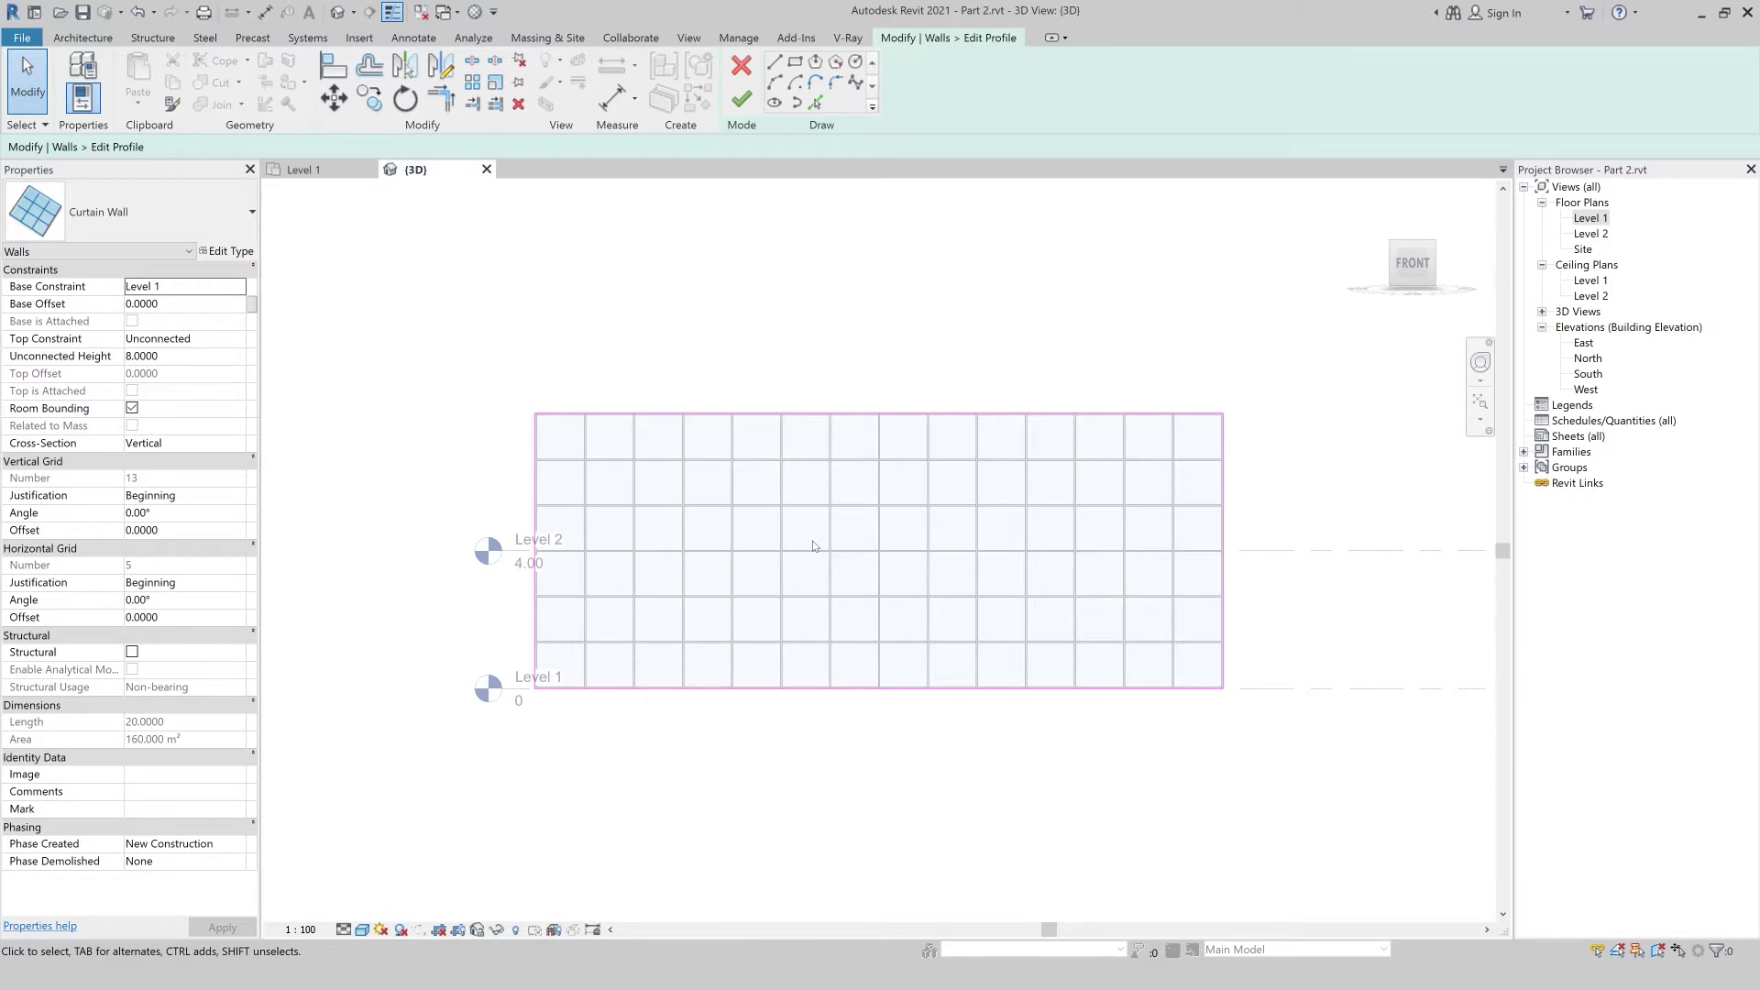
- Fillet the profile's top-left corner with a 5.5 radius arc and delete the mullions that no longer fit
left_click(836, 88)
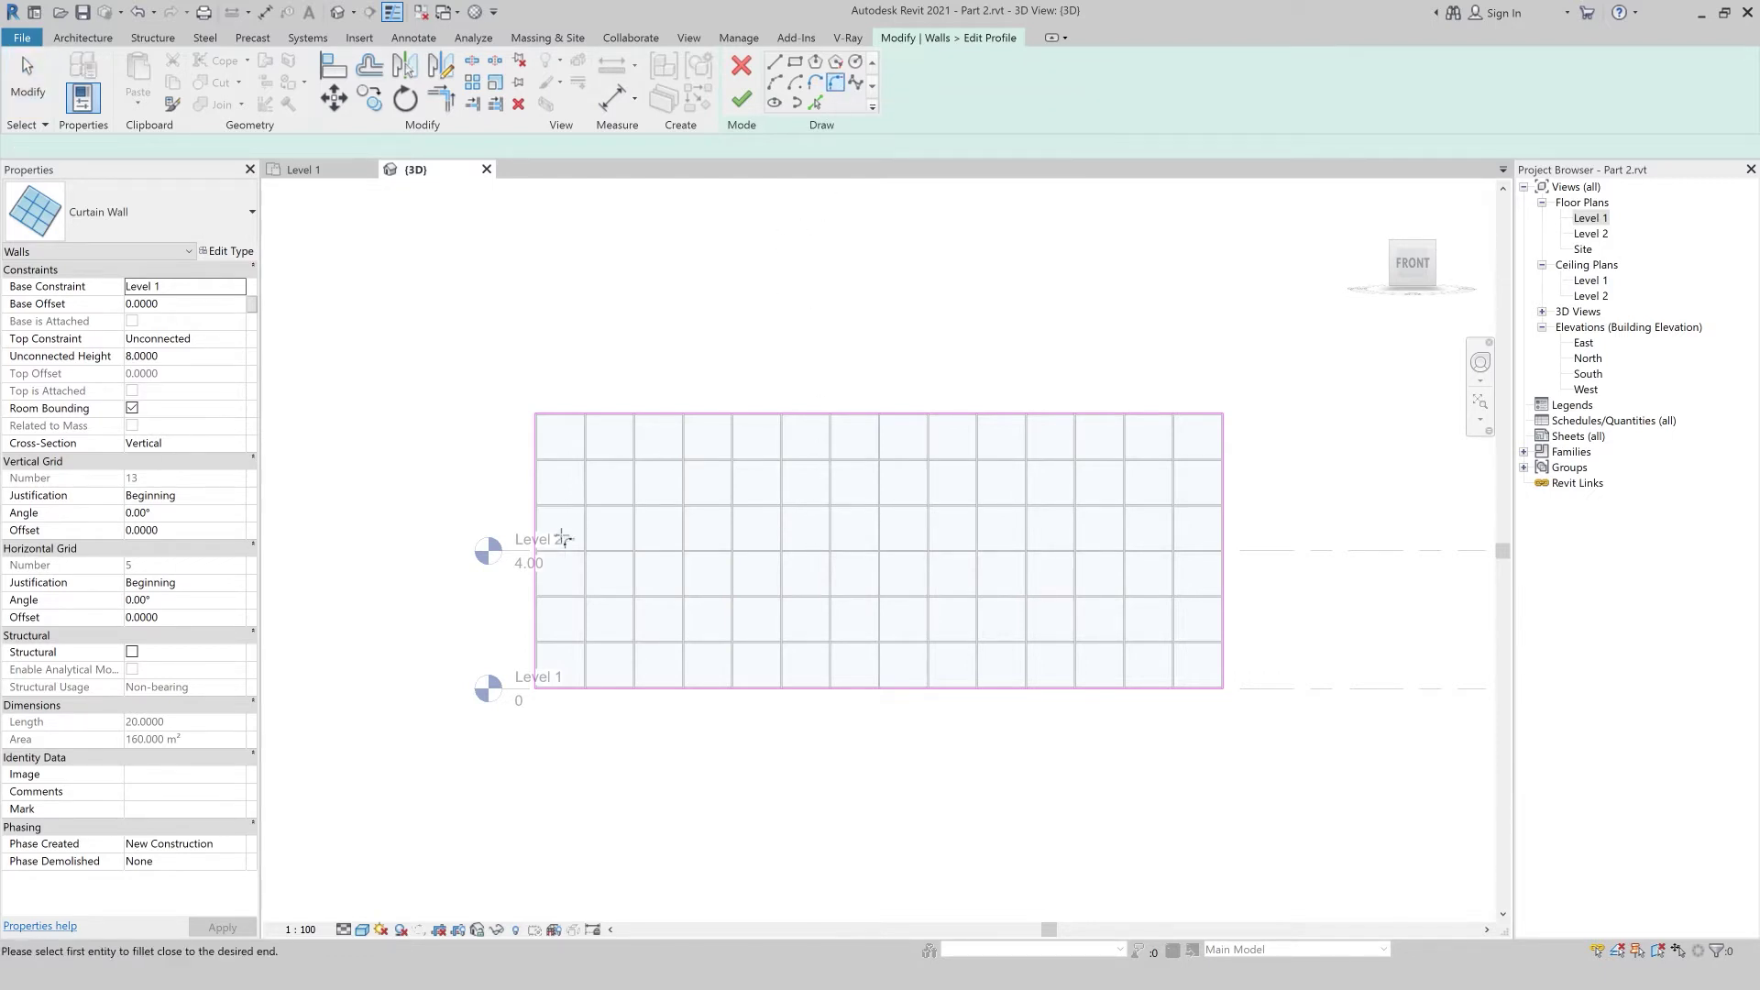
left_click(785, 423)
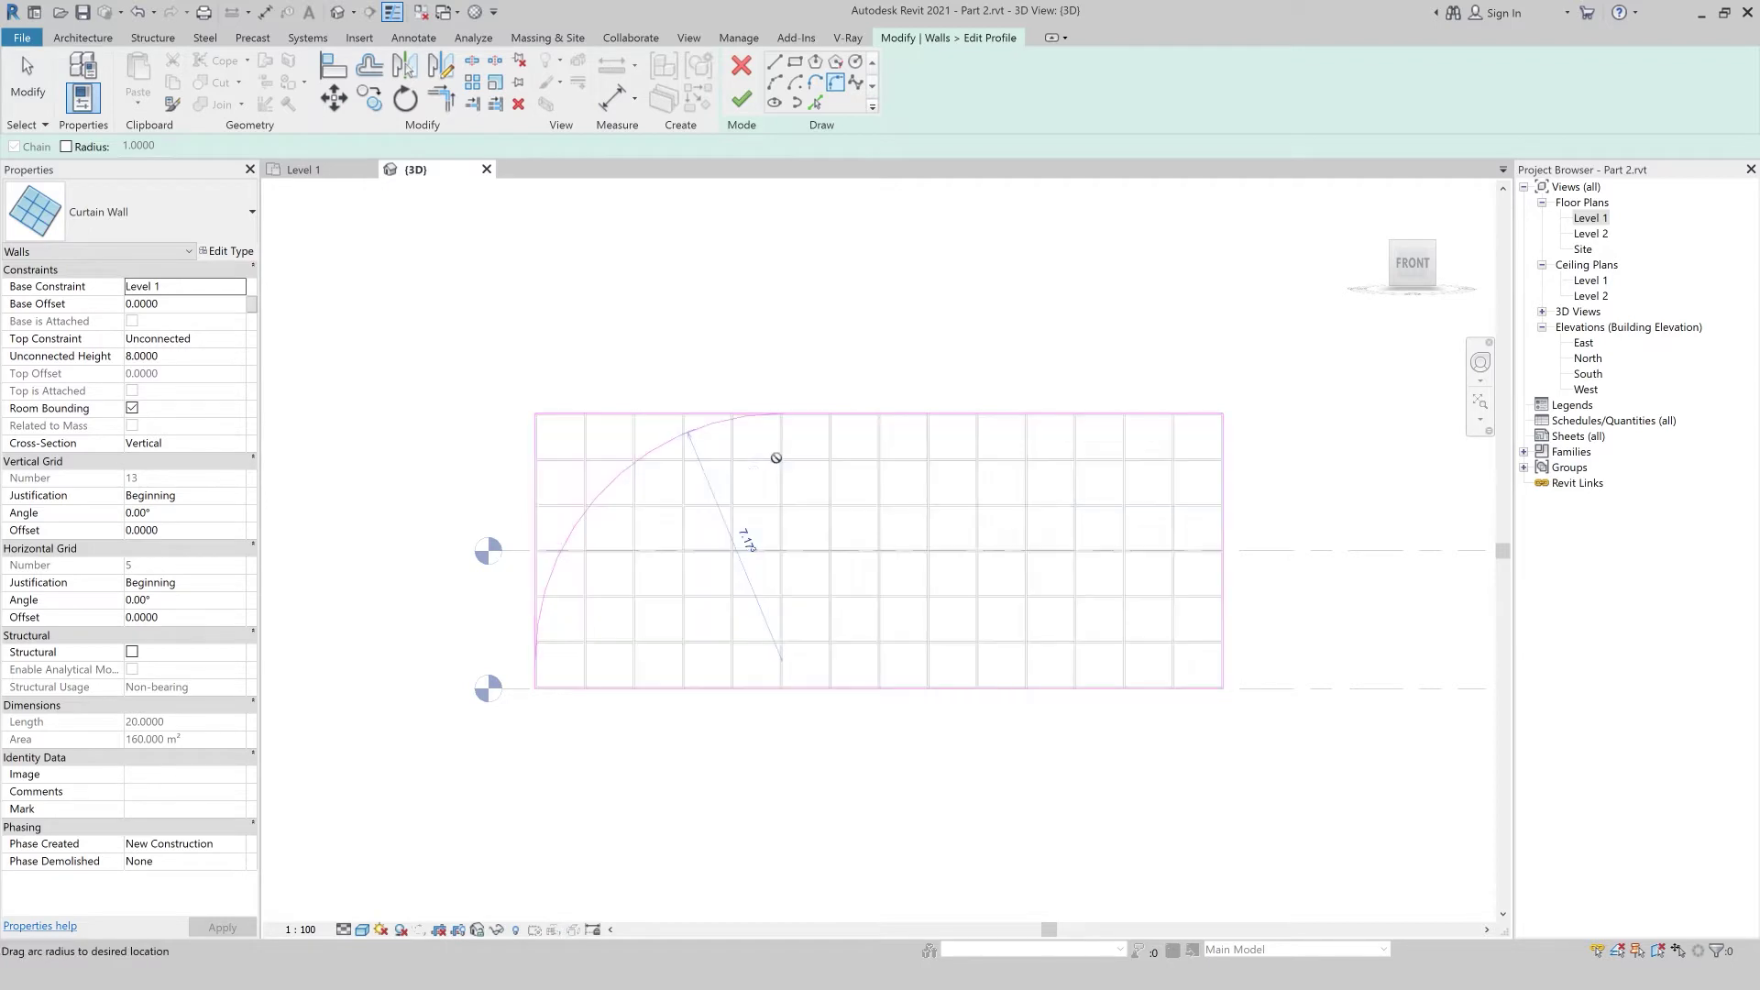
key("Escape")
key("Escape")
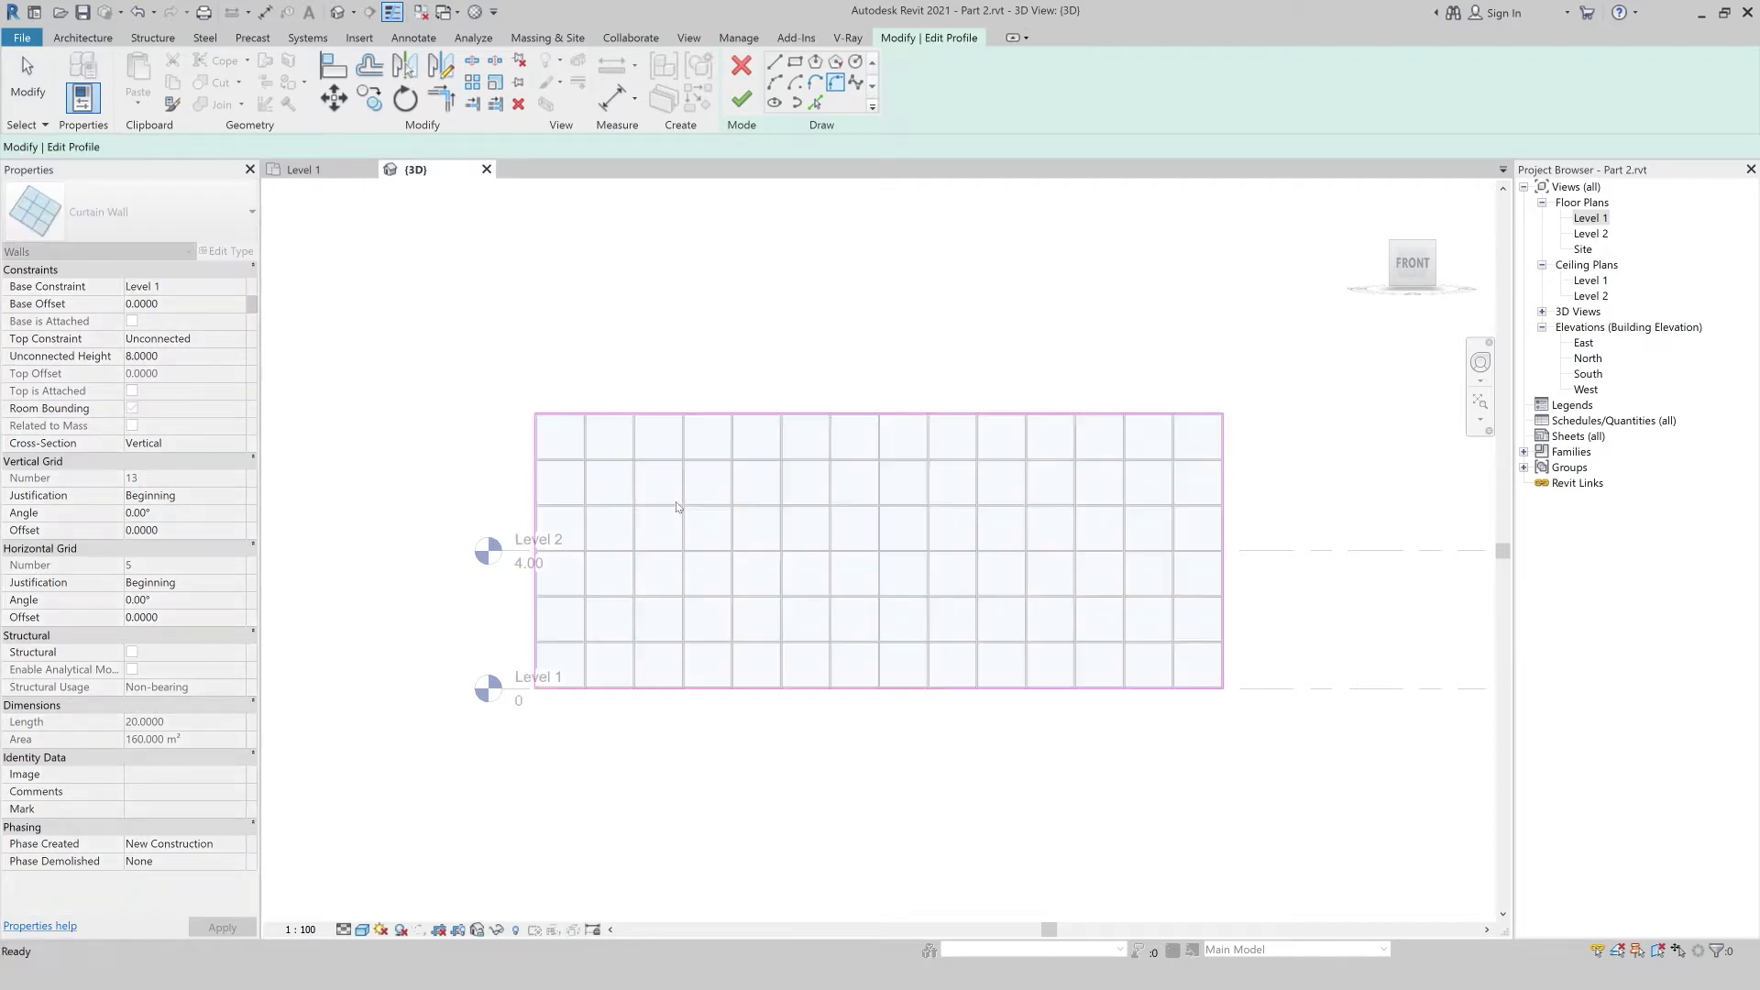
left_click(836, 83)
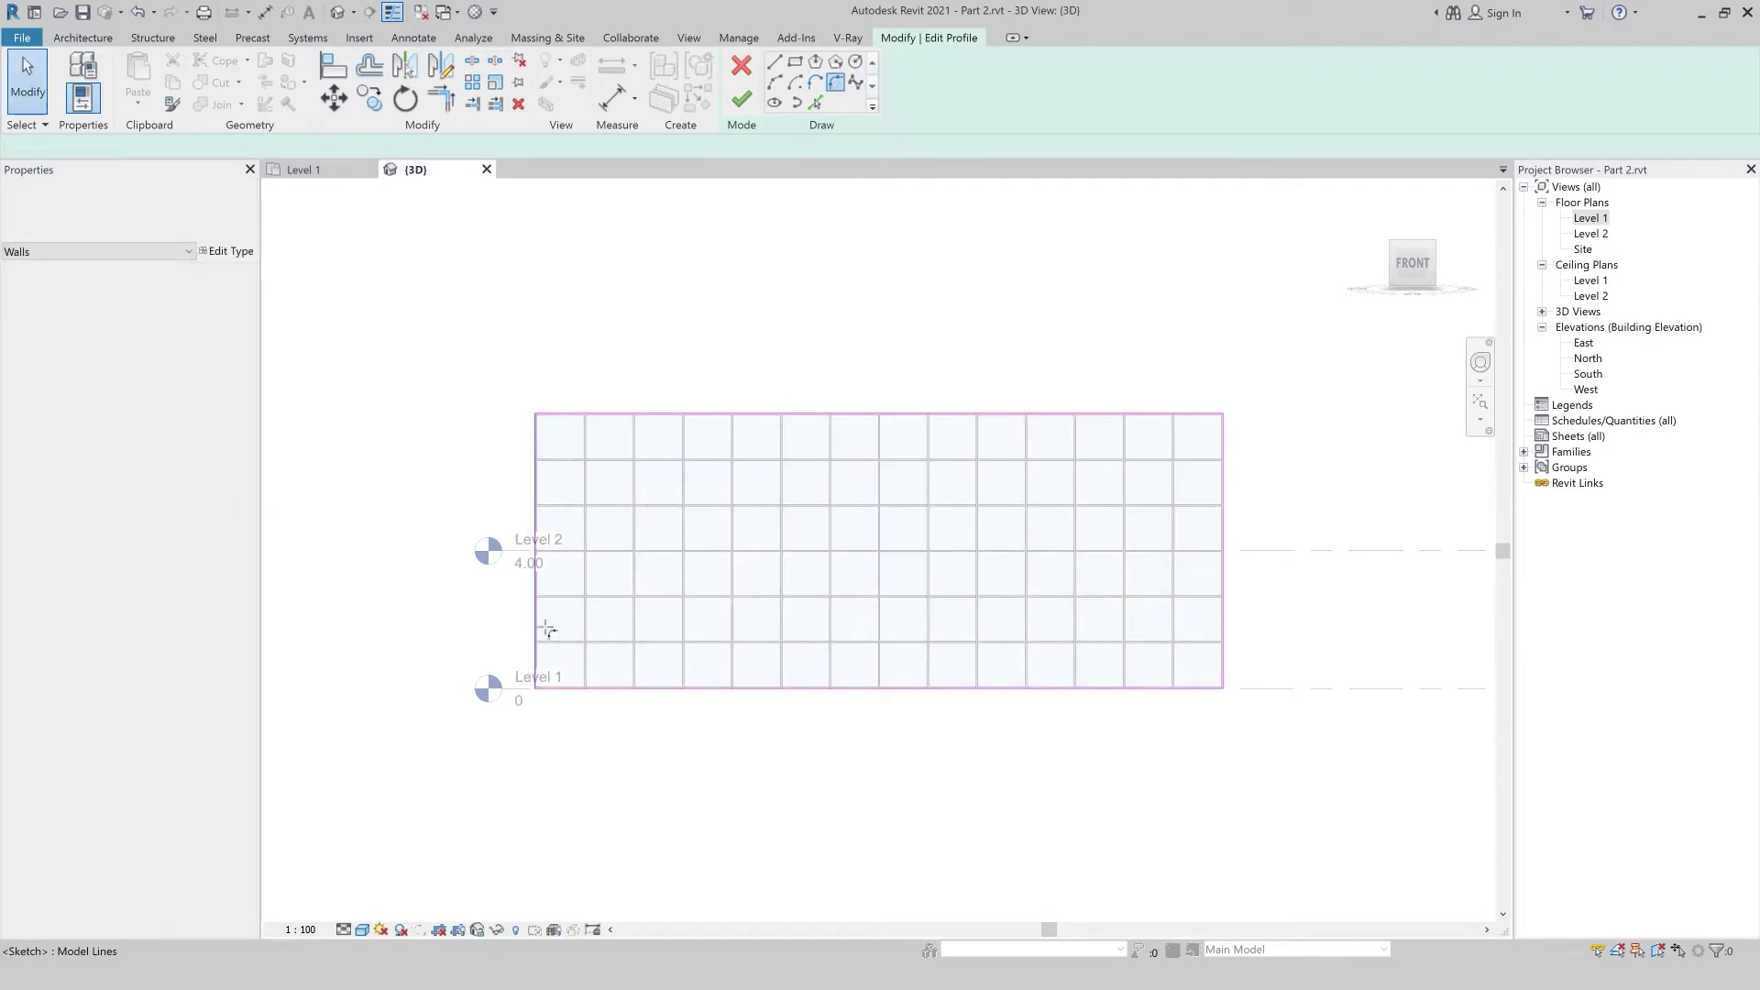
left_click(538, 605)
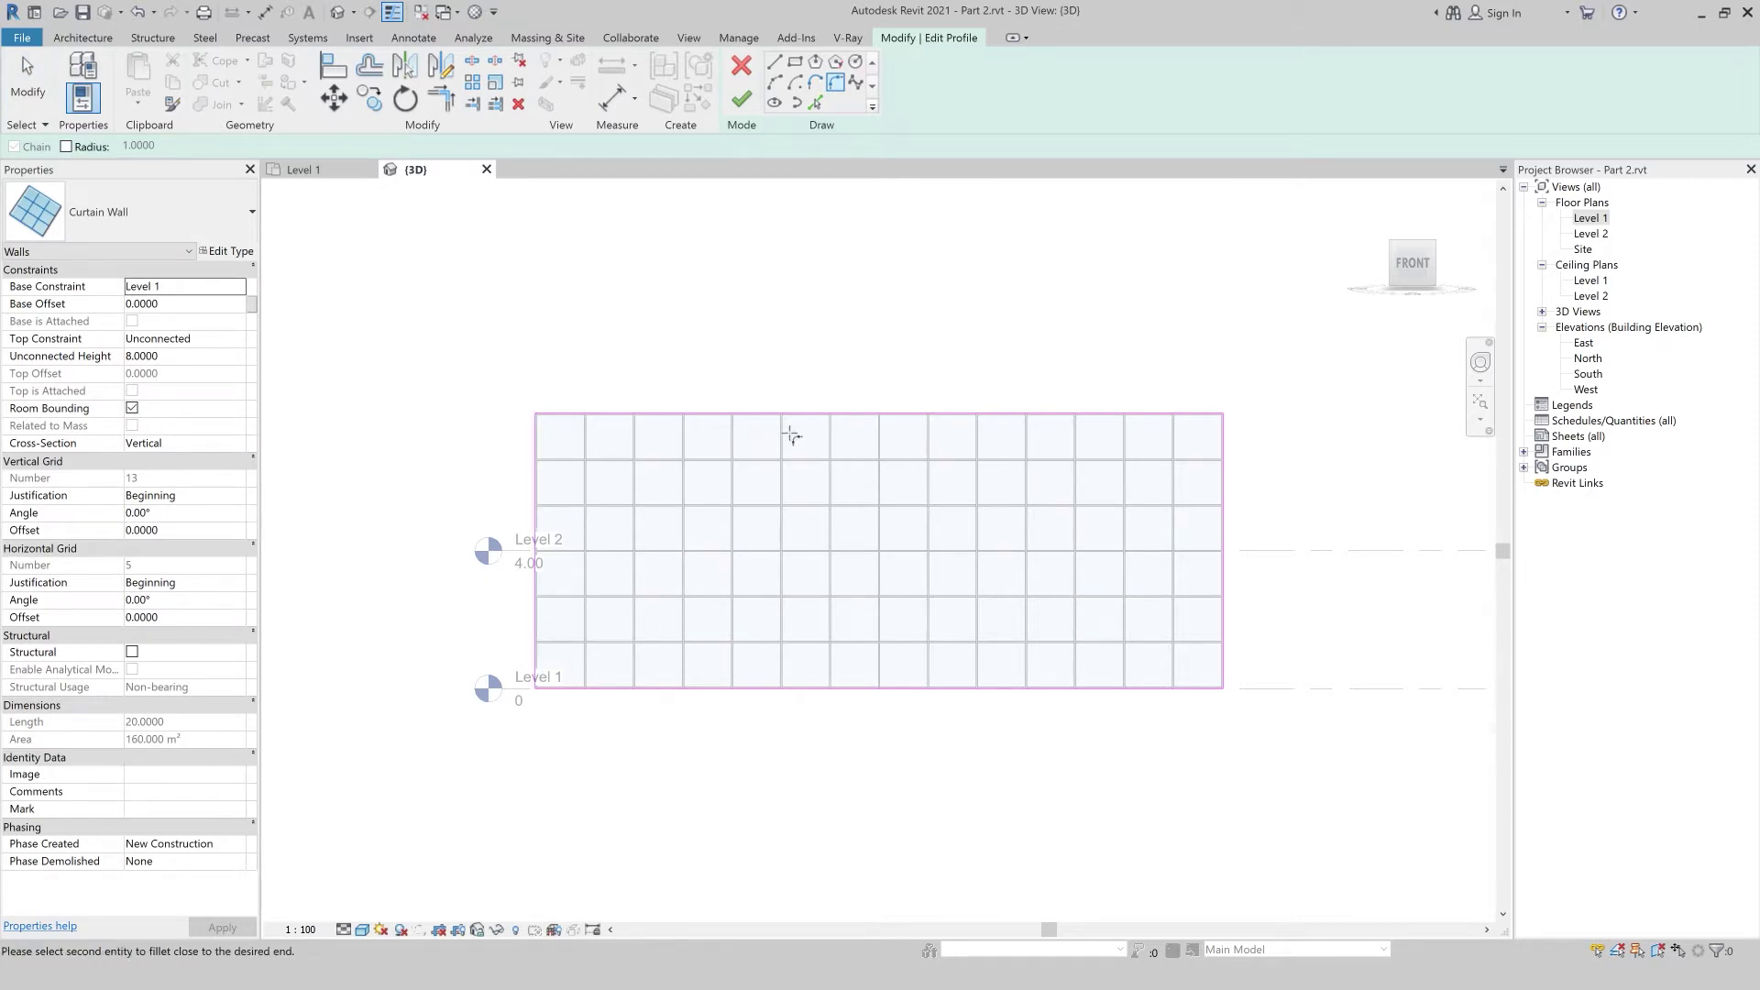
left_click(793, 420)
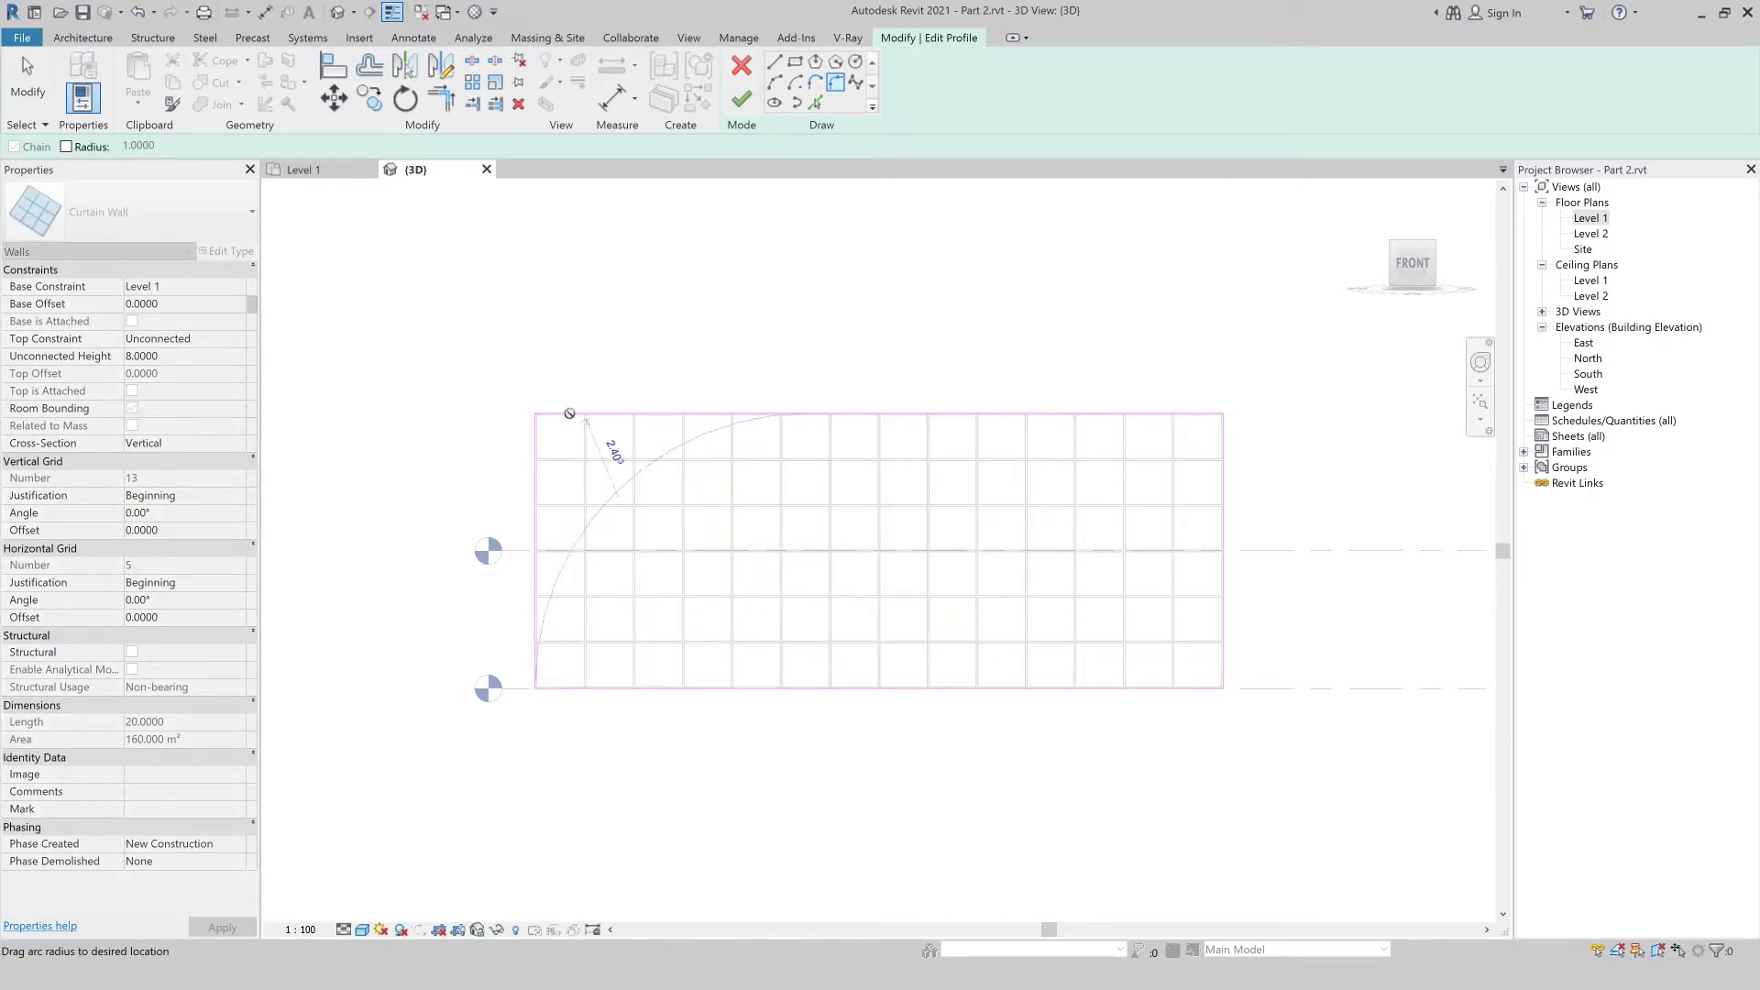
left_click(590, 469)
key("Escape")
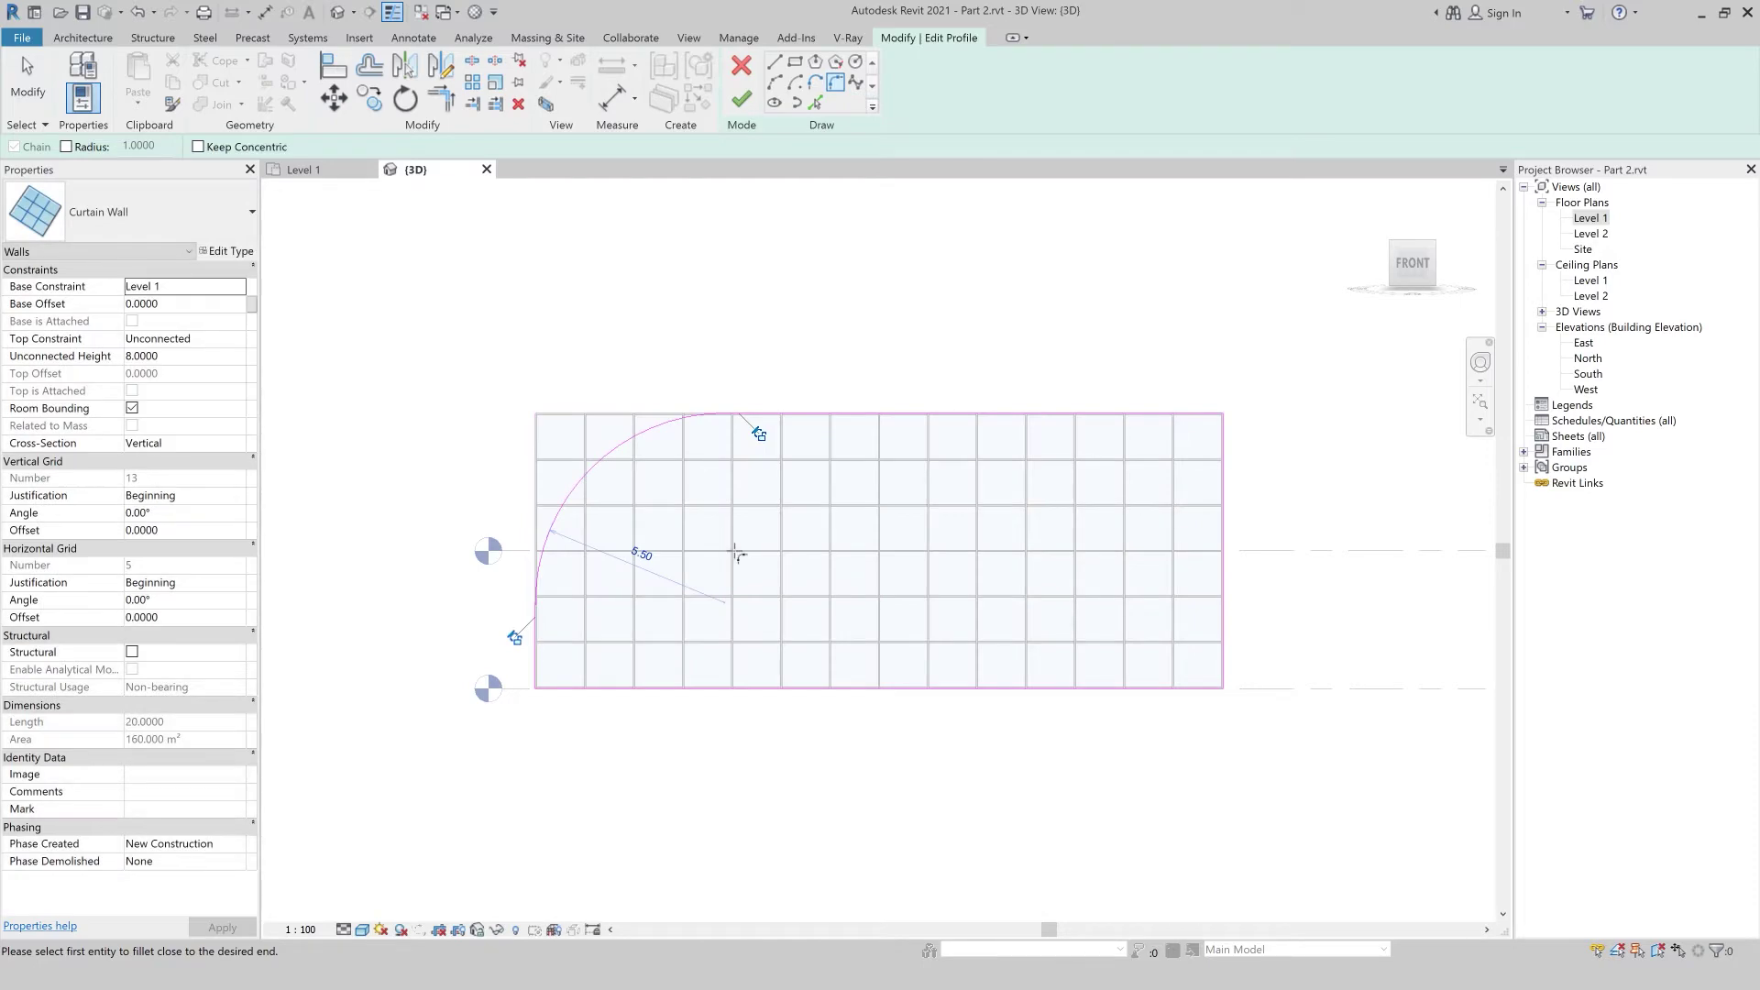
key("Escape")
left_click(741, 104)
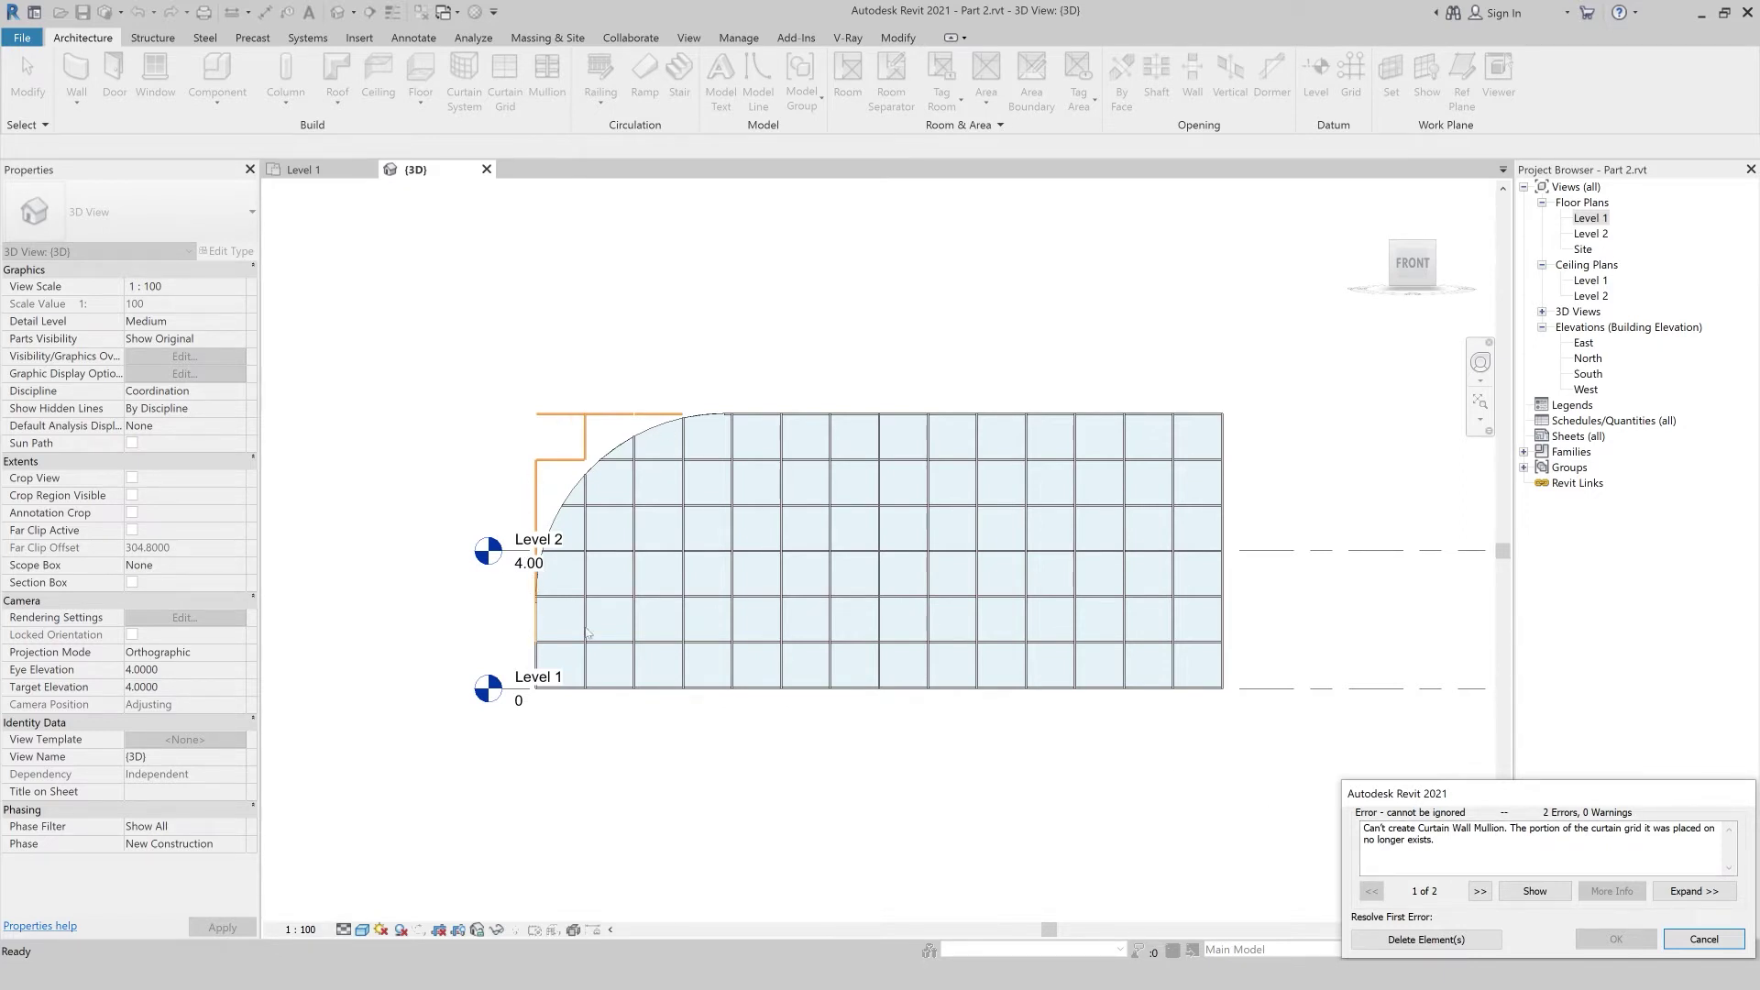
left_click(1430, 940)
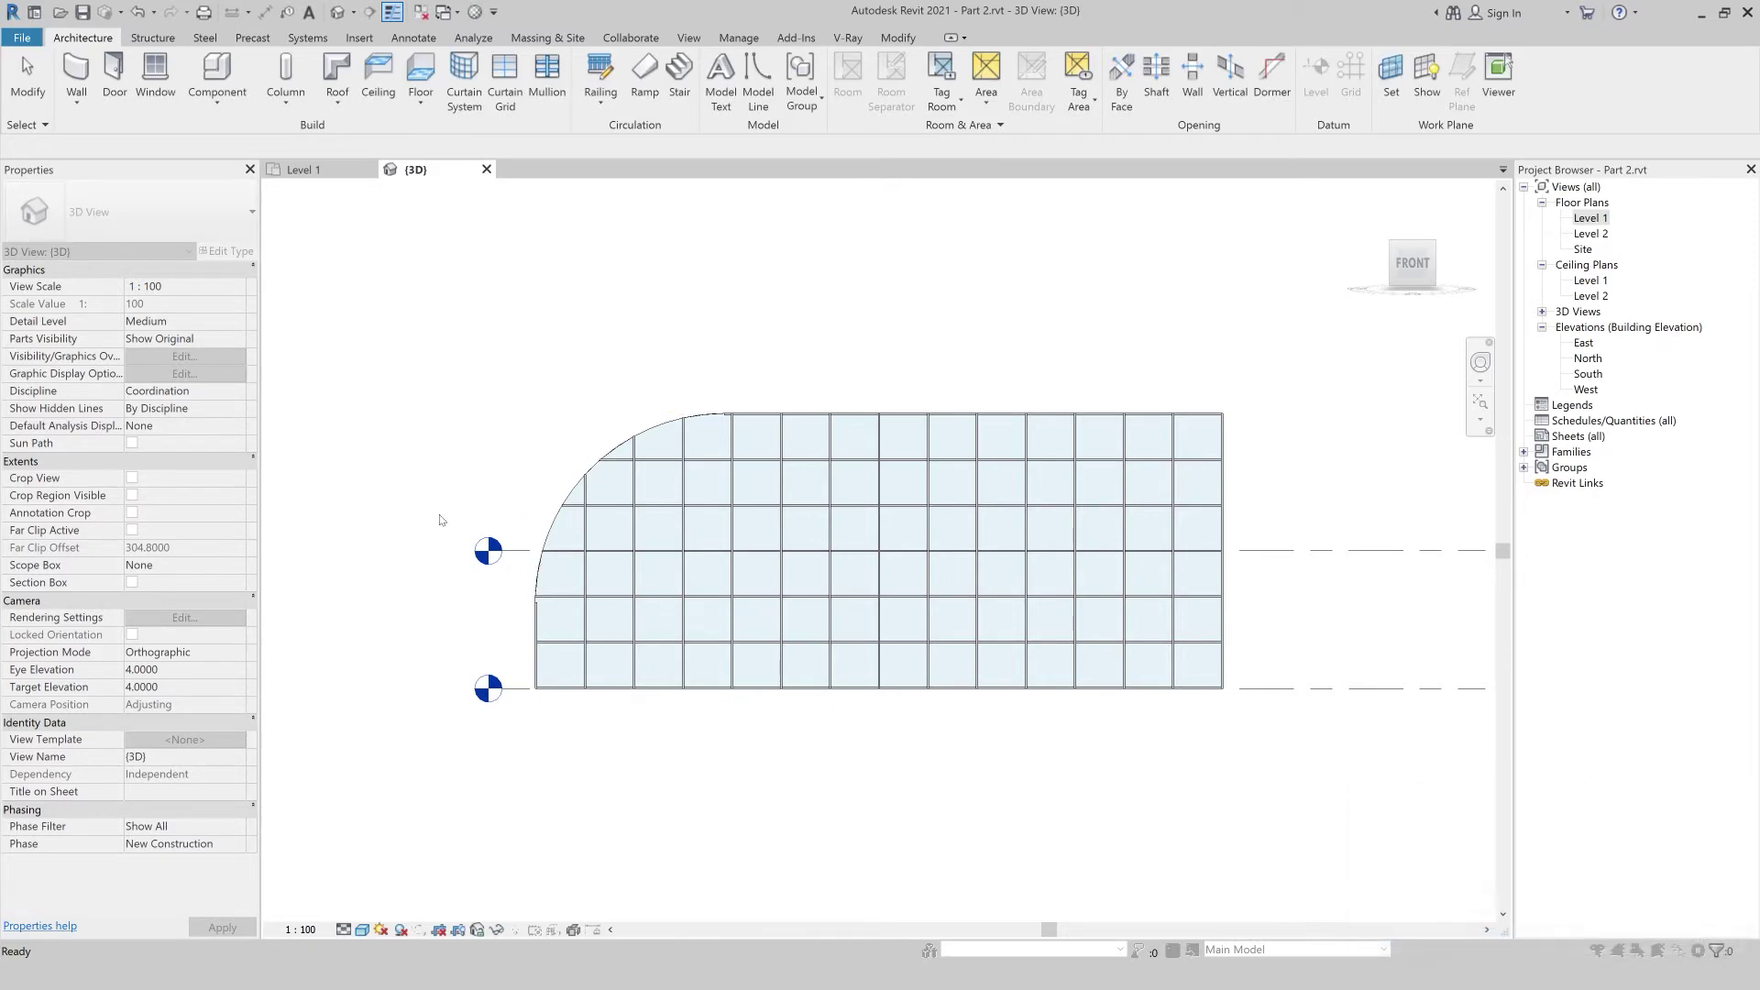
- Inspect the reshaped curtain wall and its mullions up close
left_click(724, 441)
key("Escape")
scroll(706, 448, "up", 1)
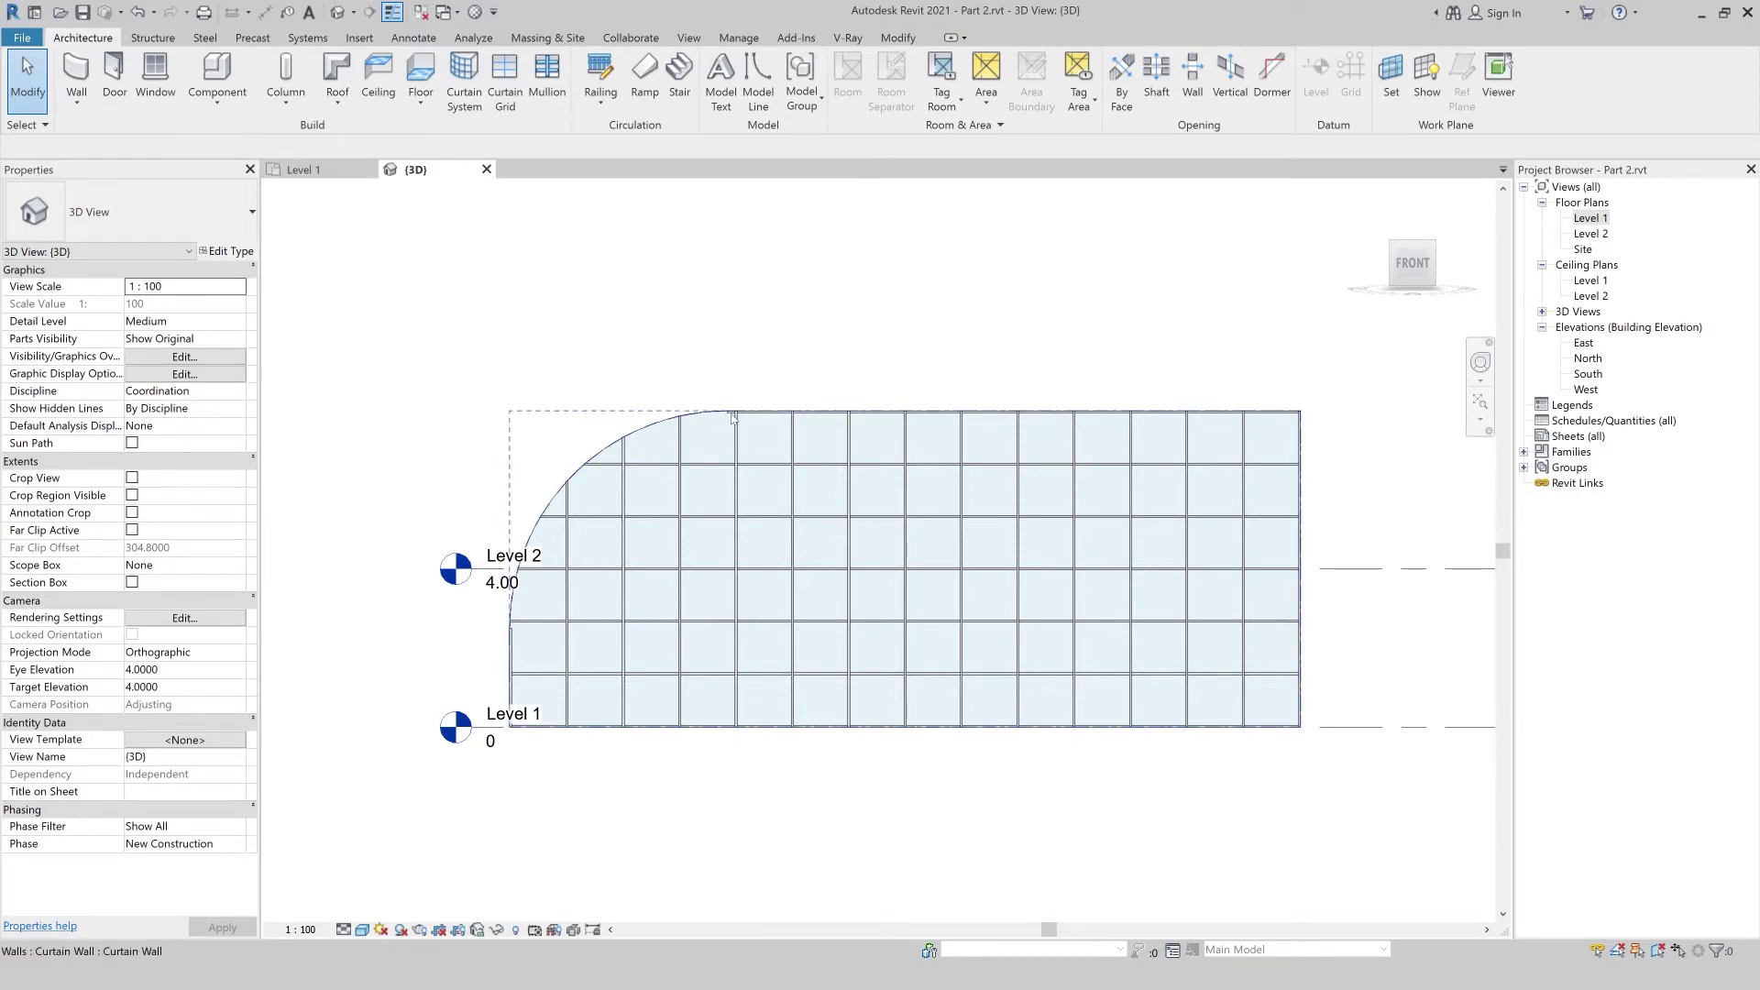
scroll(733, 417, "up", 2)
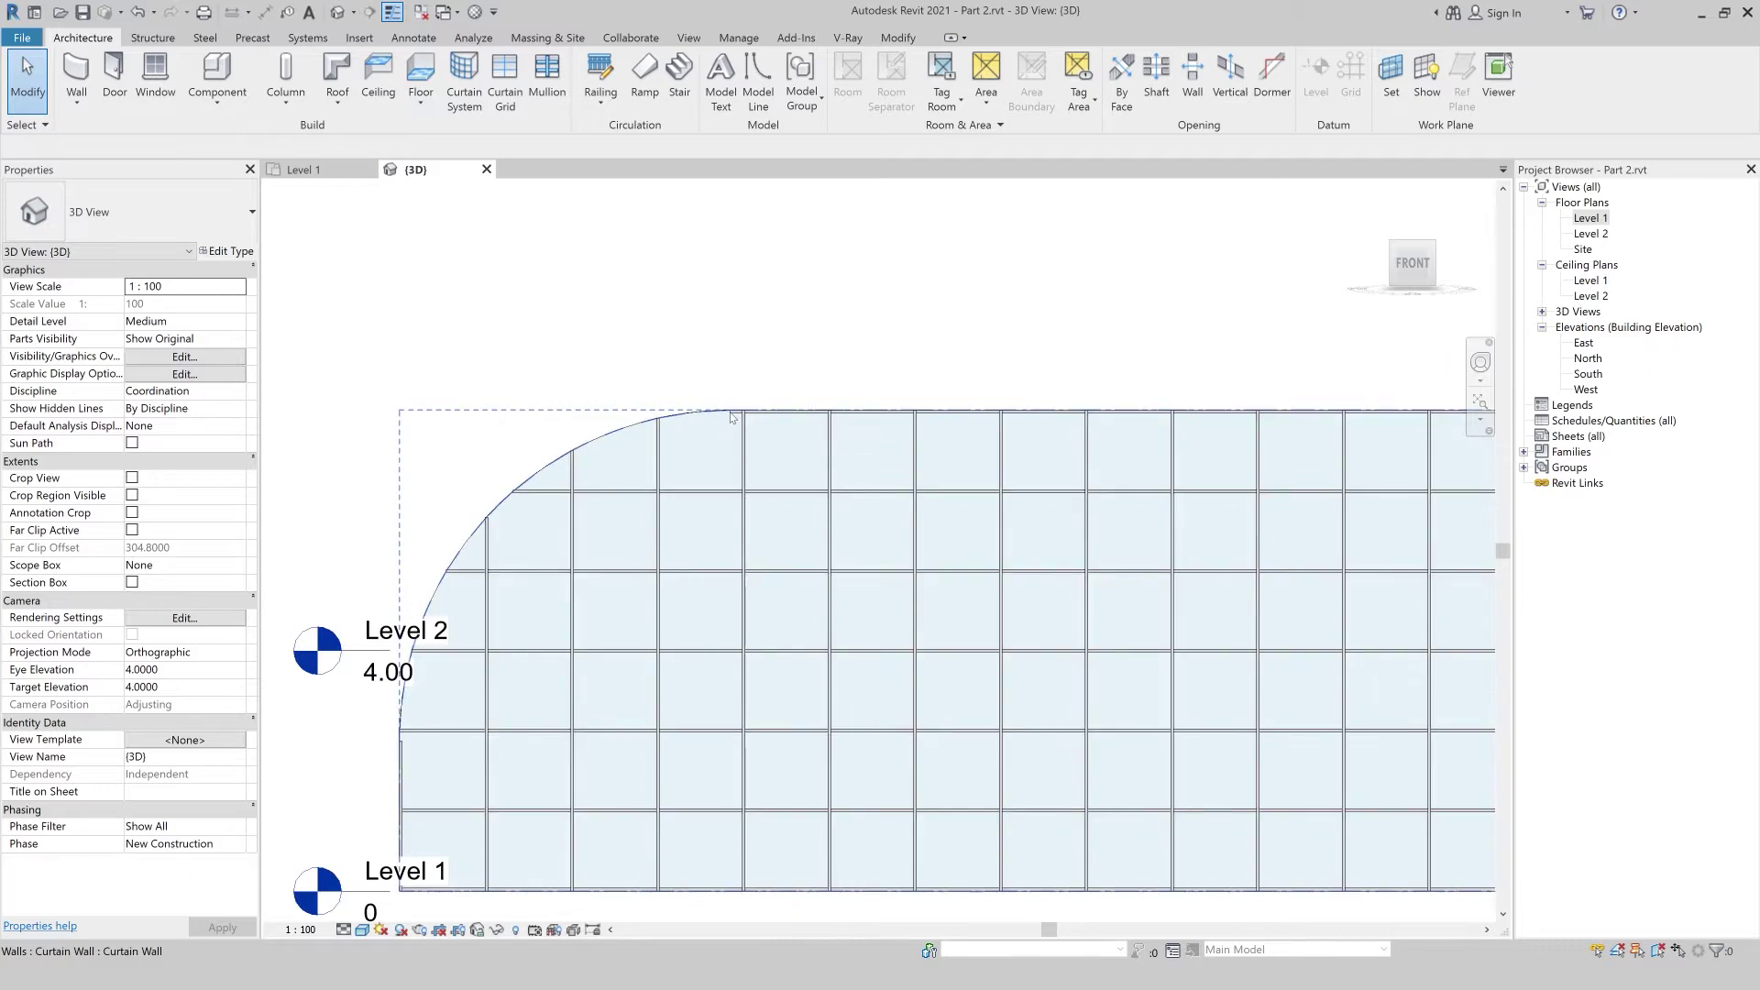
left_click(733, 417)
left_click(688, 312)
scroll(688, 312, "down", 1)
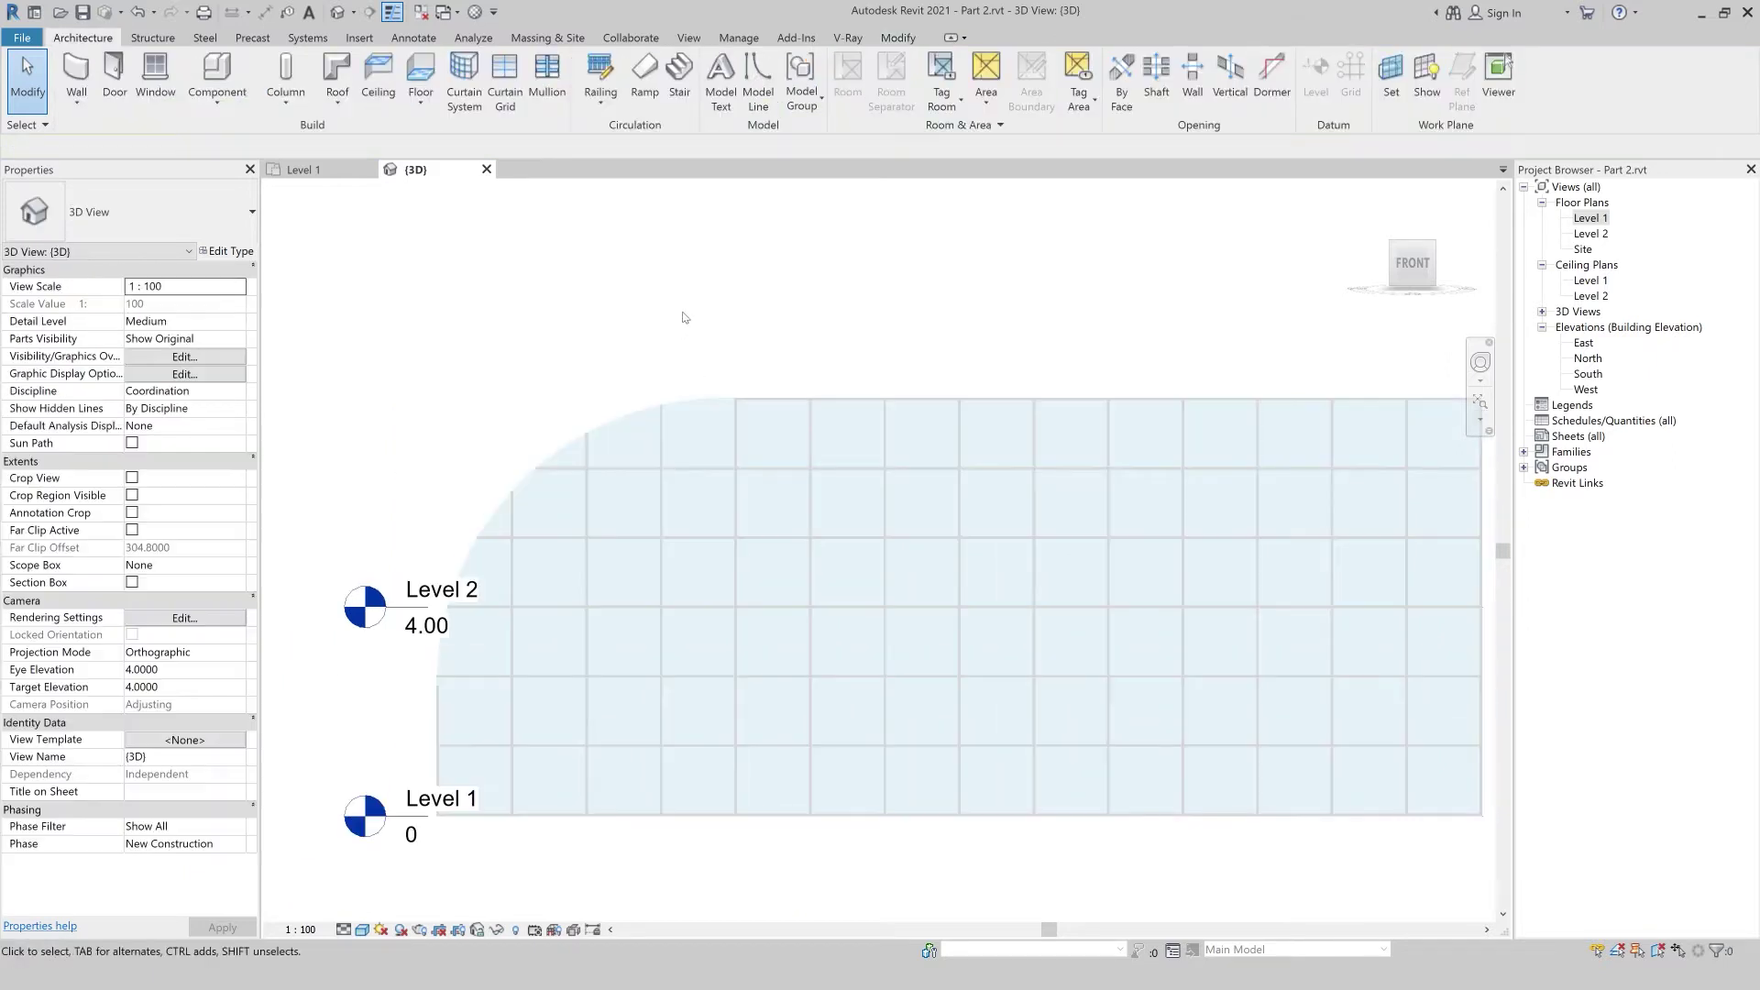
- Add a mullion along the curved top-left edge, toggling Grid Line Segment and Grid Line options
left_click(548, 98)
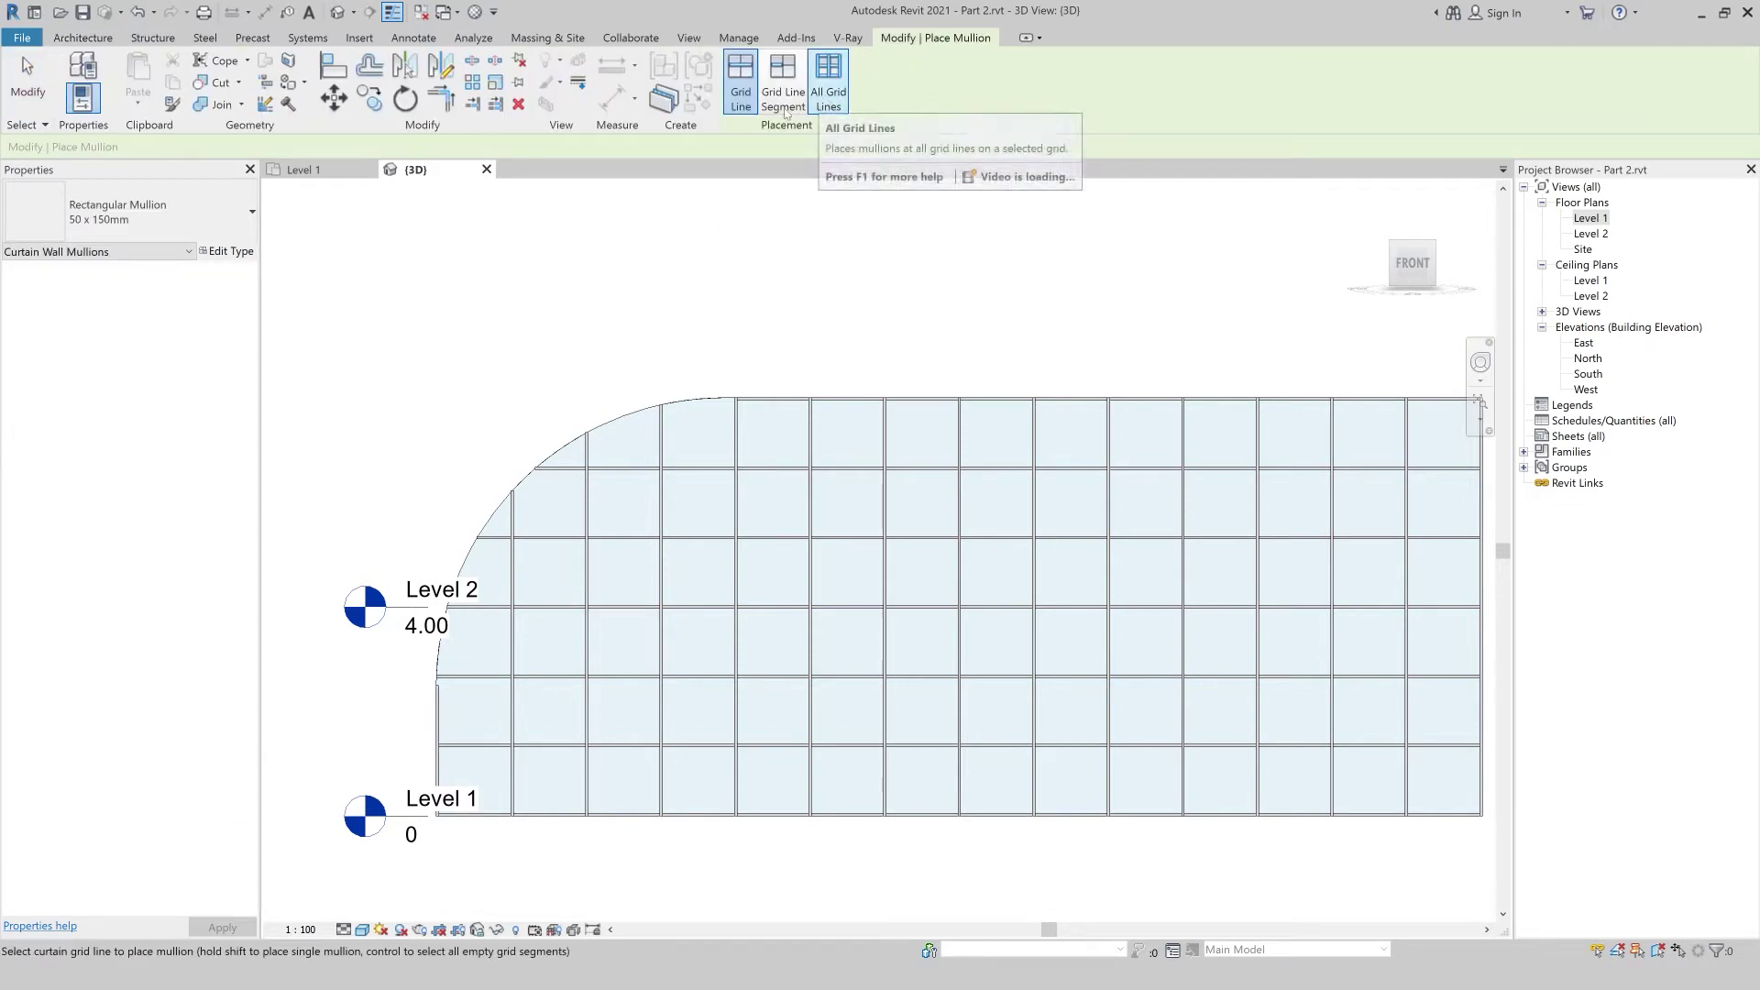
left_click(783, 91)
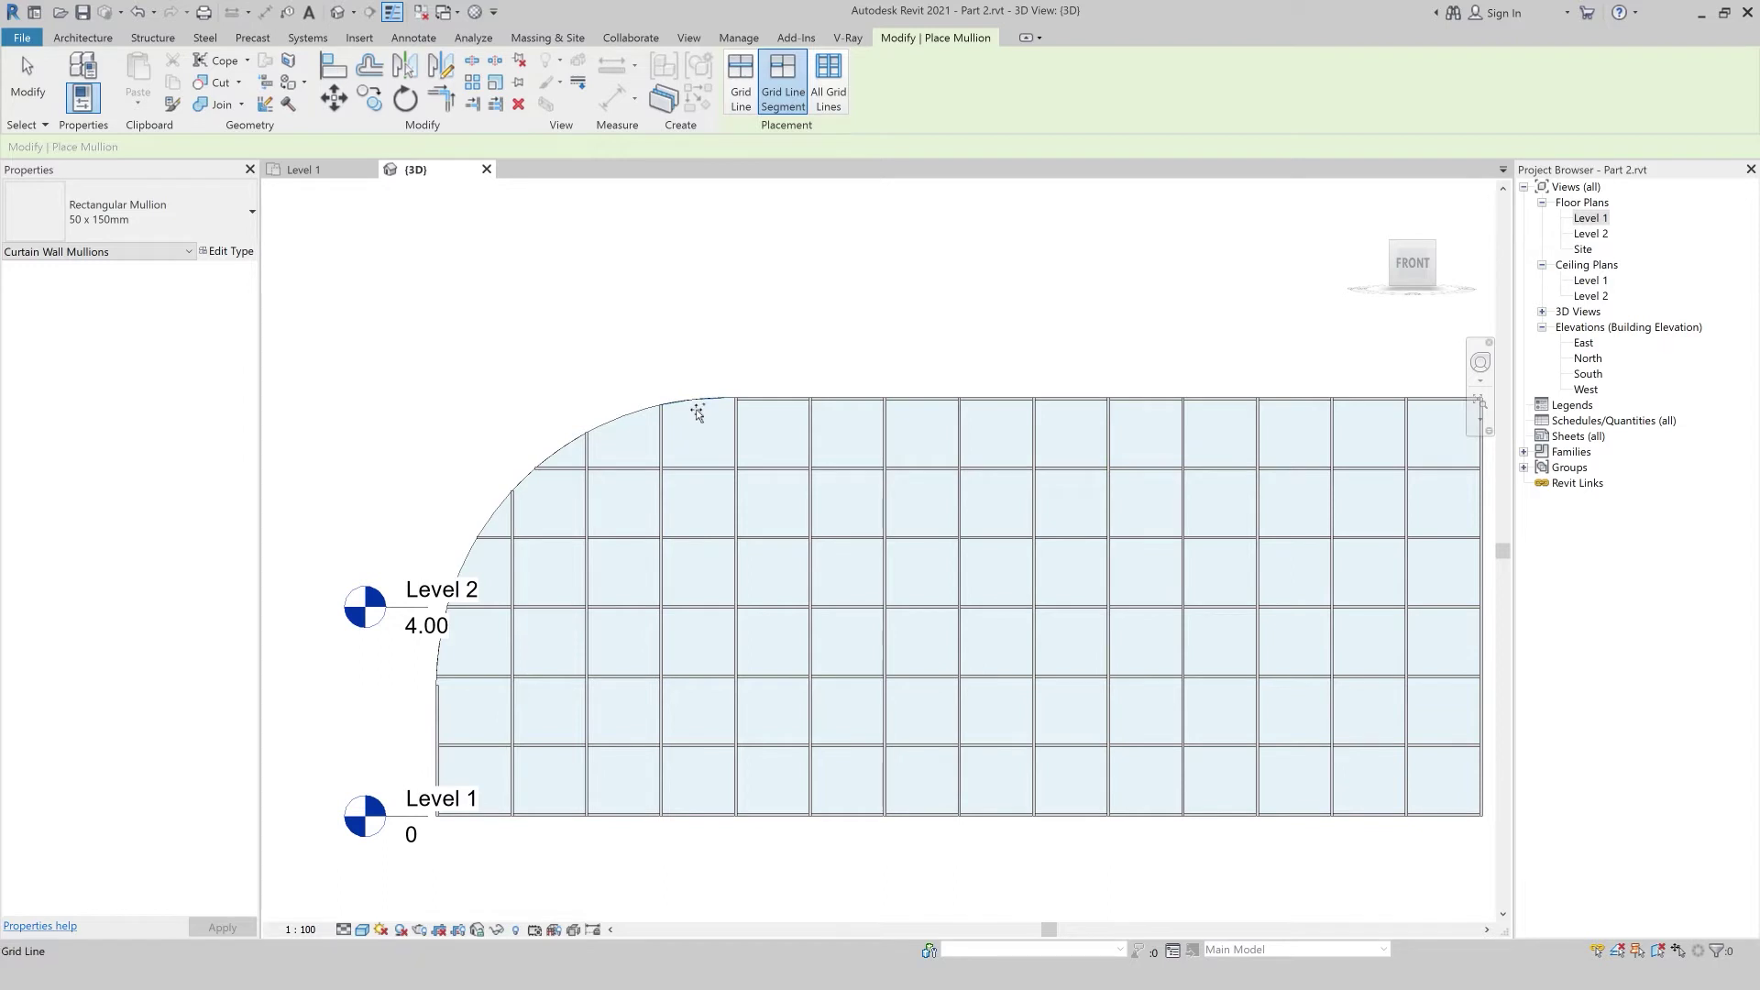
left_click(739, 90)
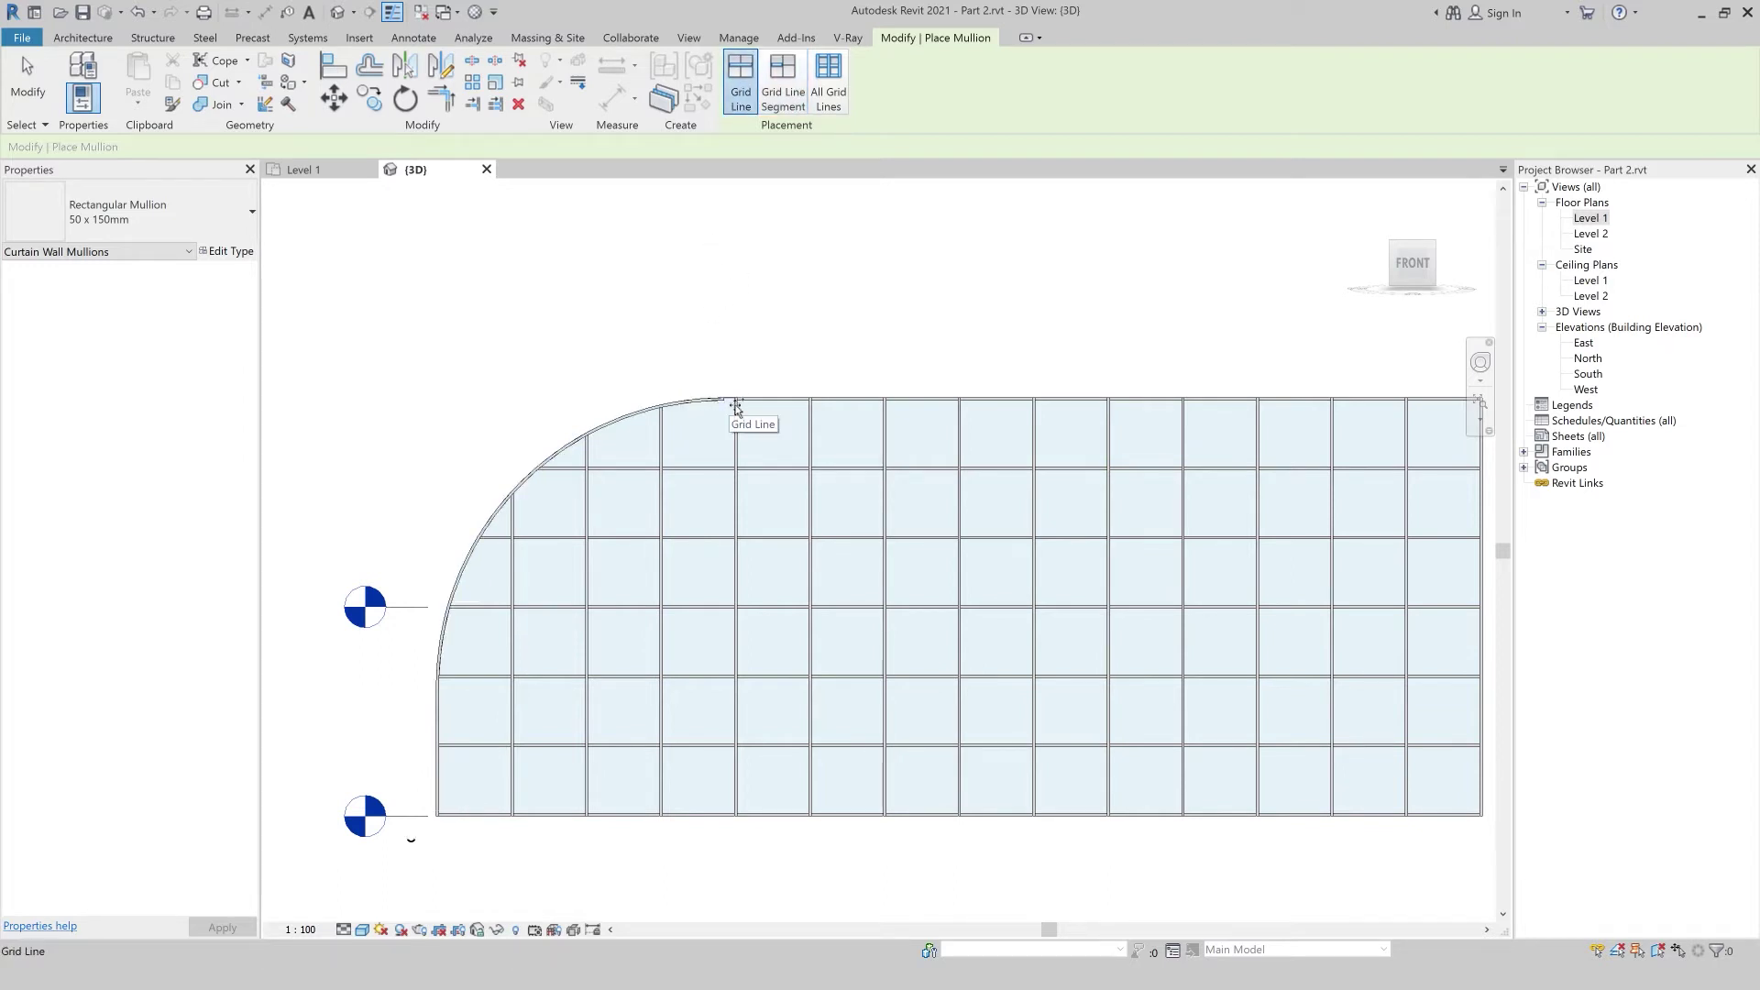
scroll(728, 408, "up", 2)
scroll(655, 293, "down", 2)
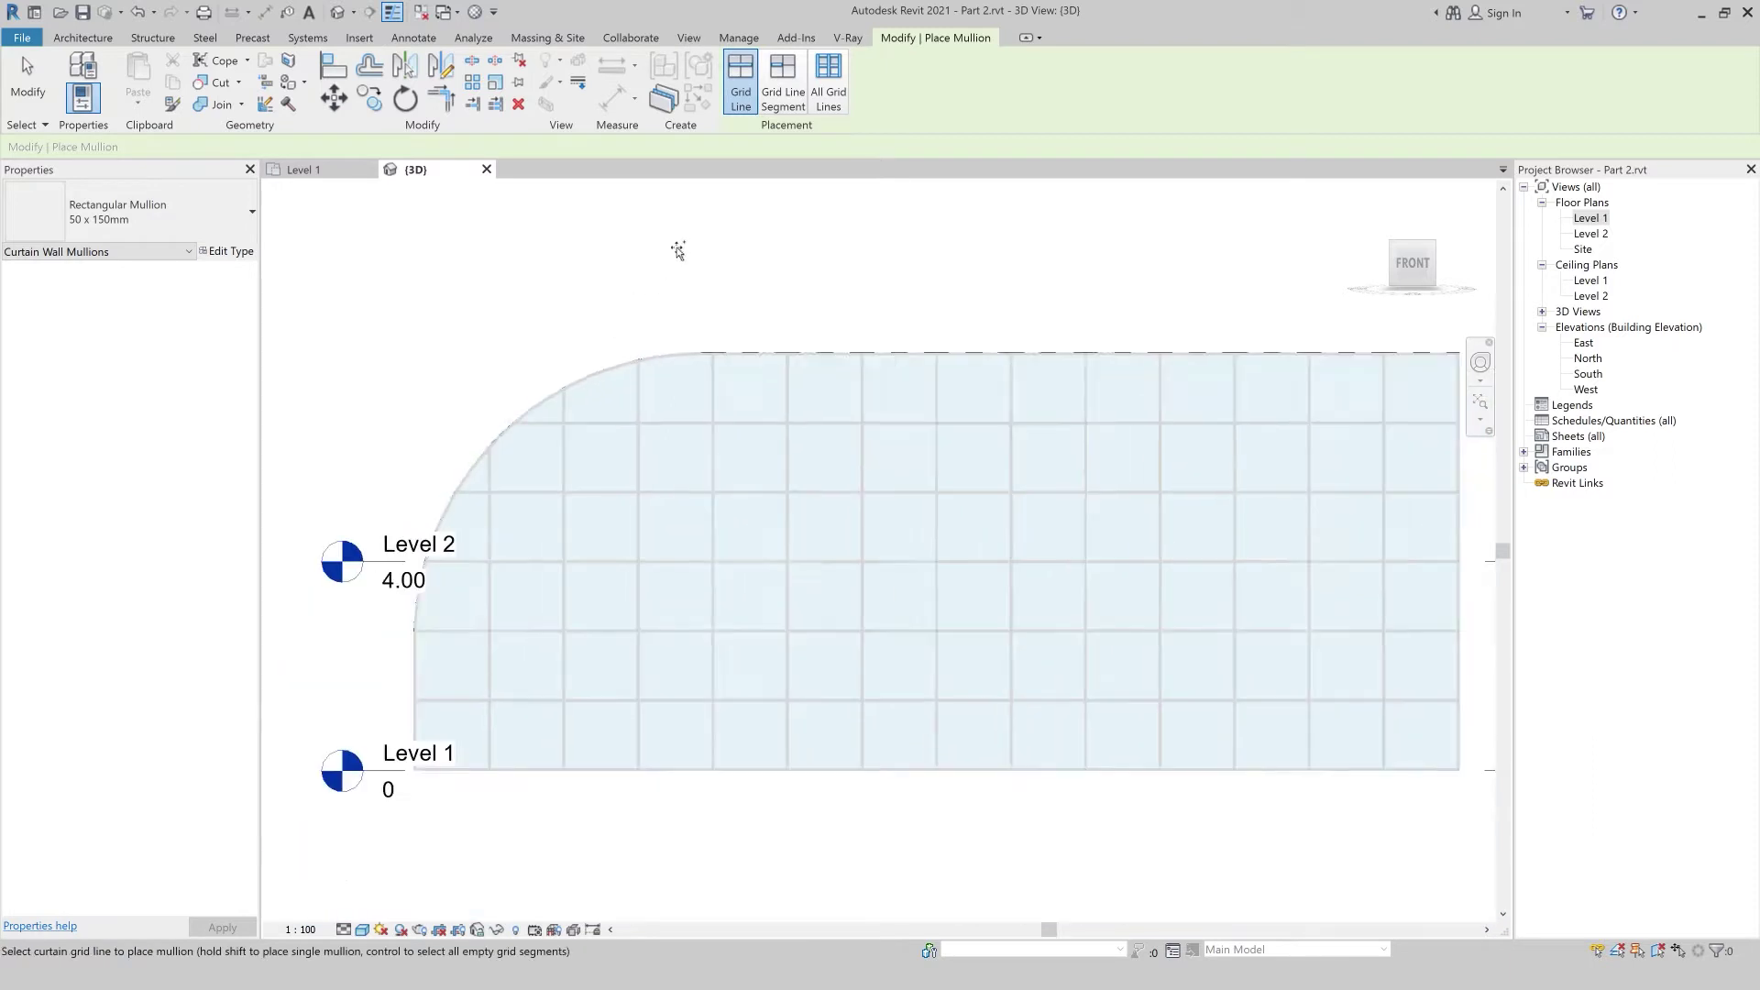
scroll(664, 257, "up", 1)
key("Escape")
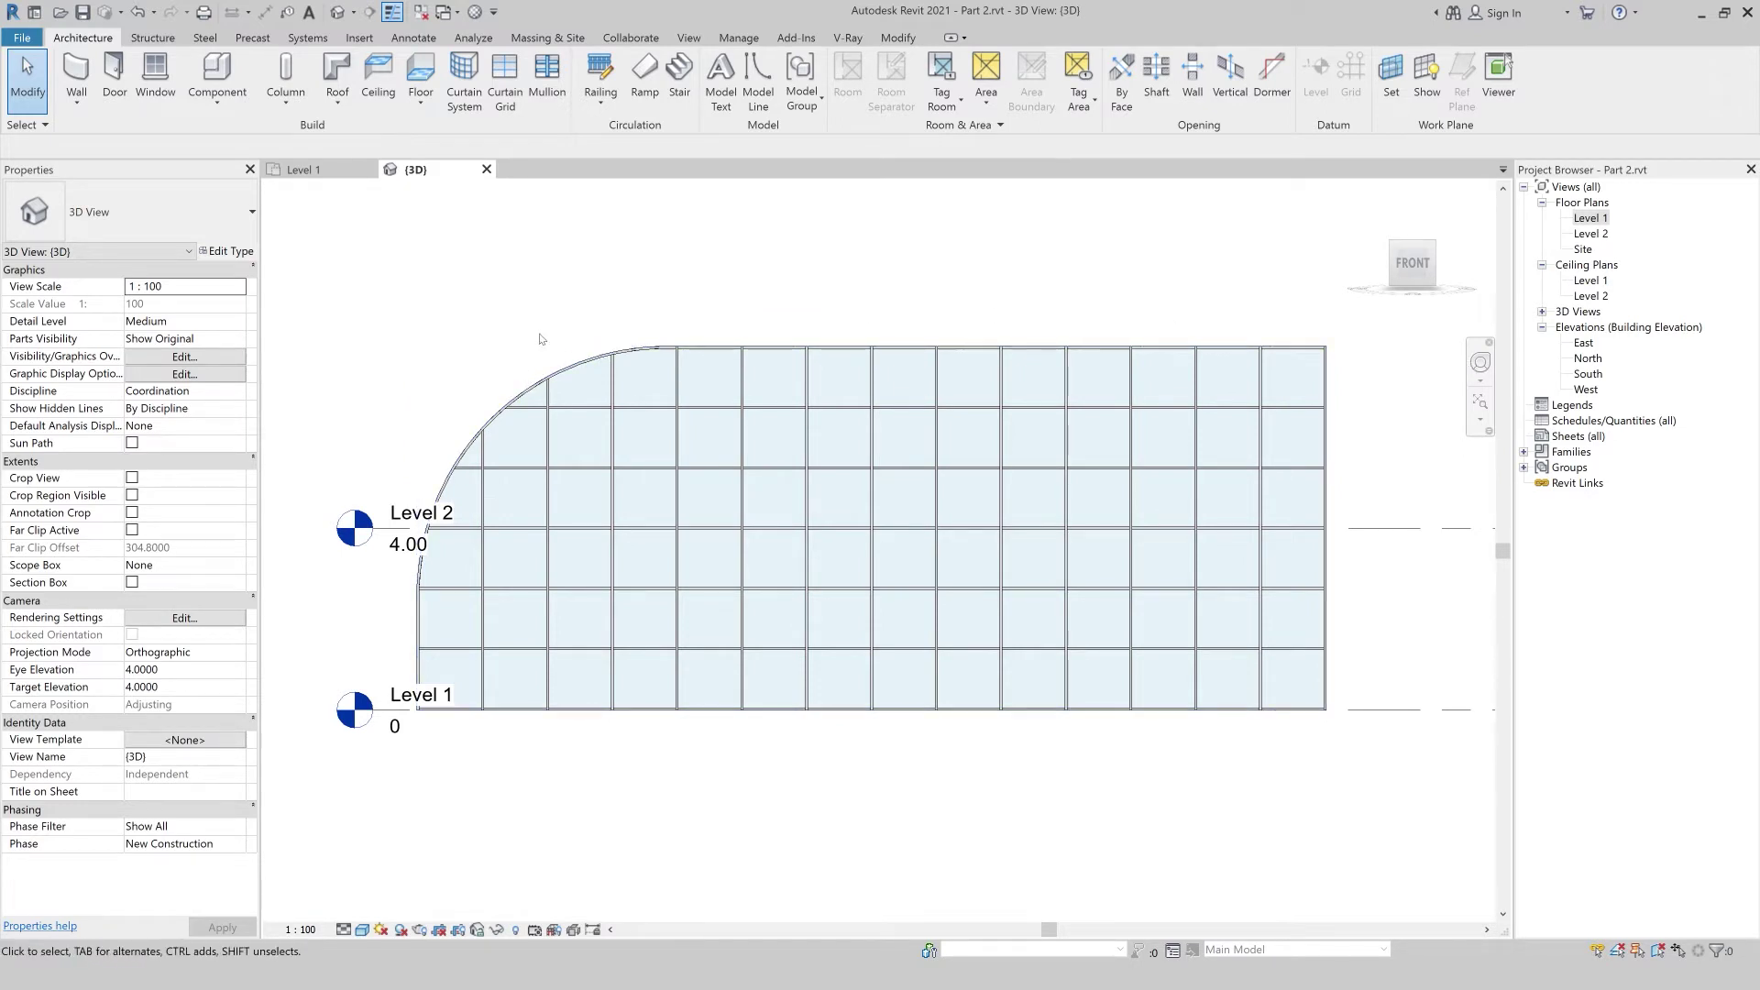
- Return to the Front view and double-click the curtain wall to edit its arched profile
left_click(563, 354)
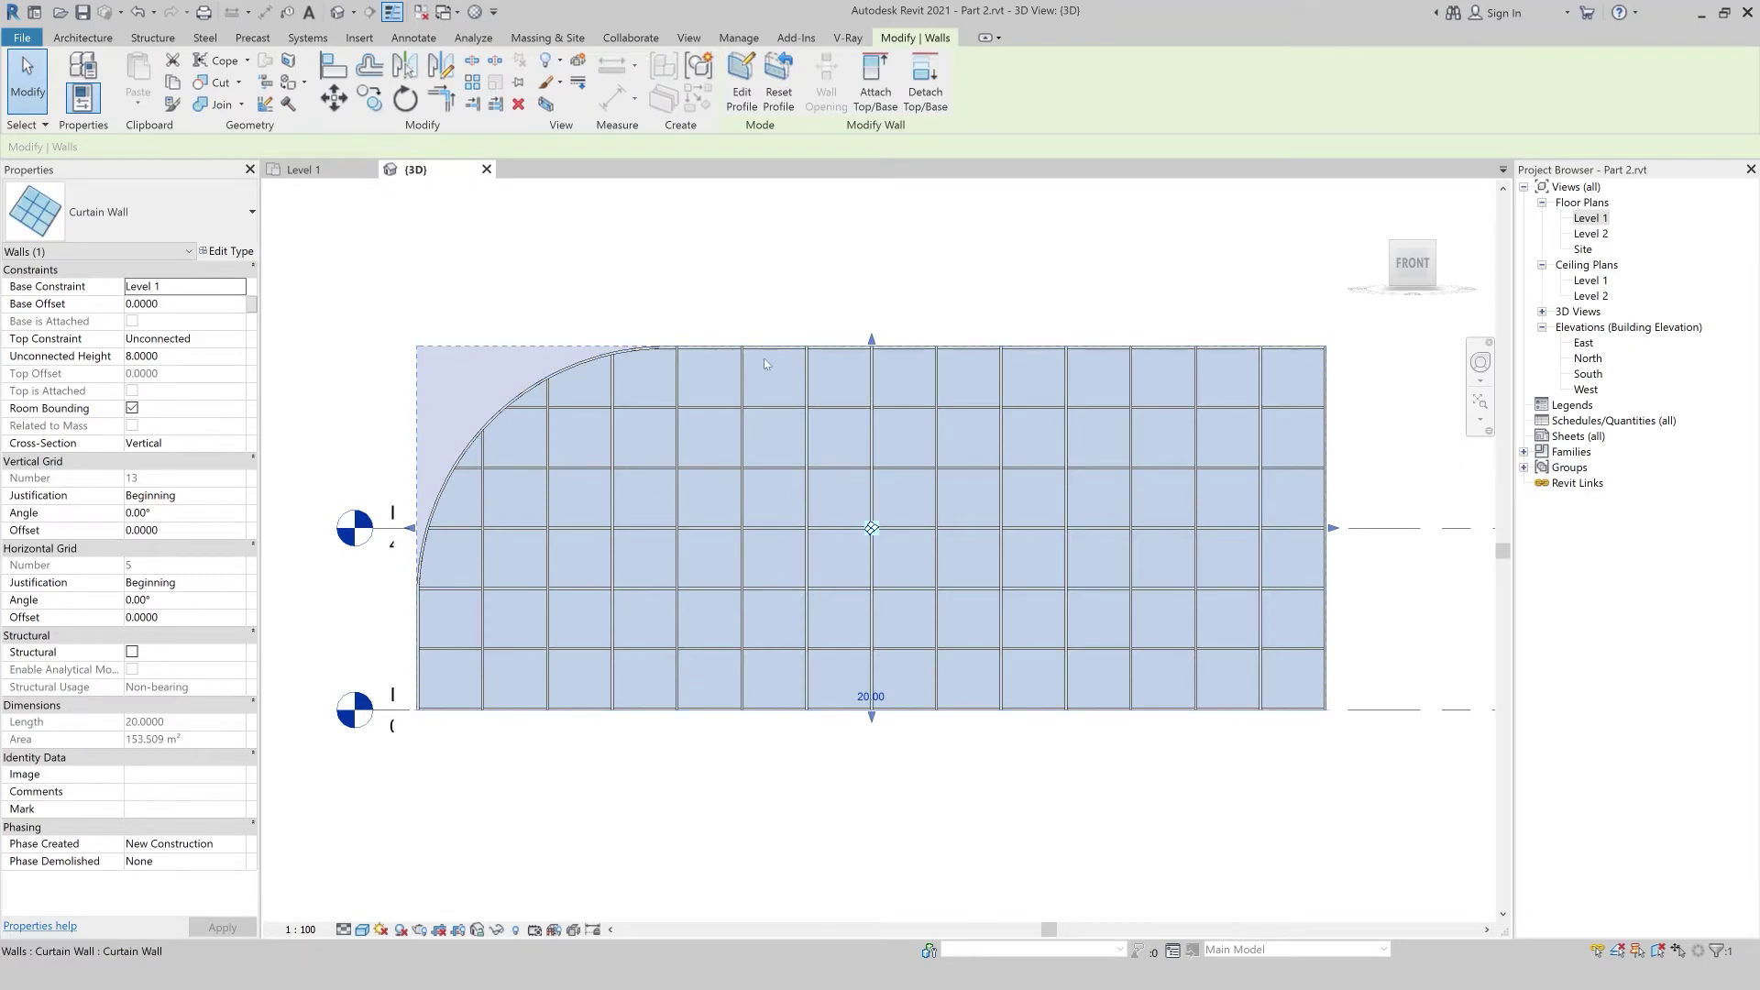
left_click(411, 250)
left_click_drag(1426, 256, 1316, 279)
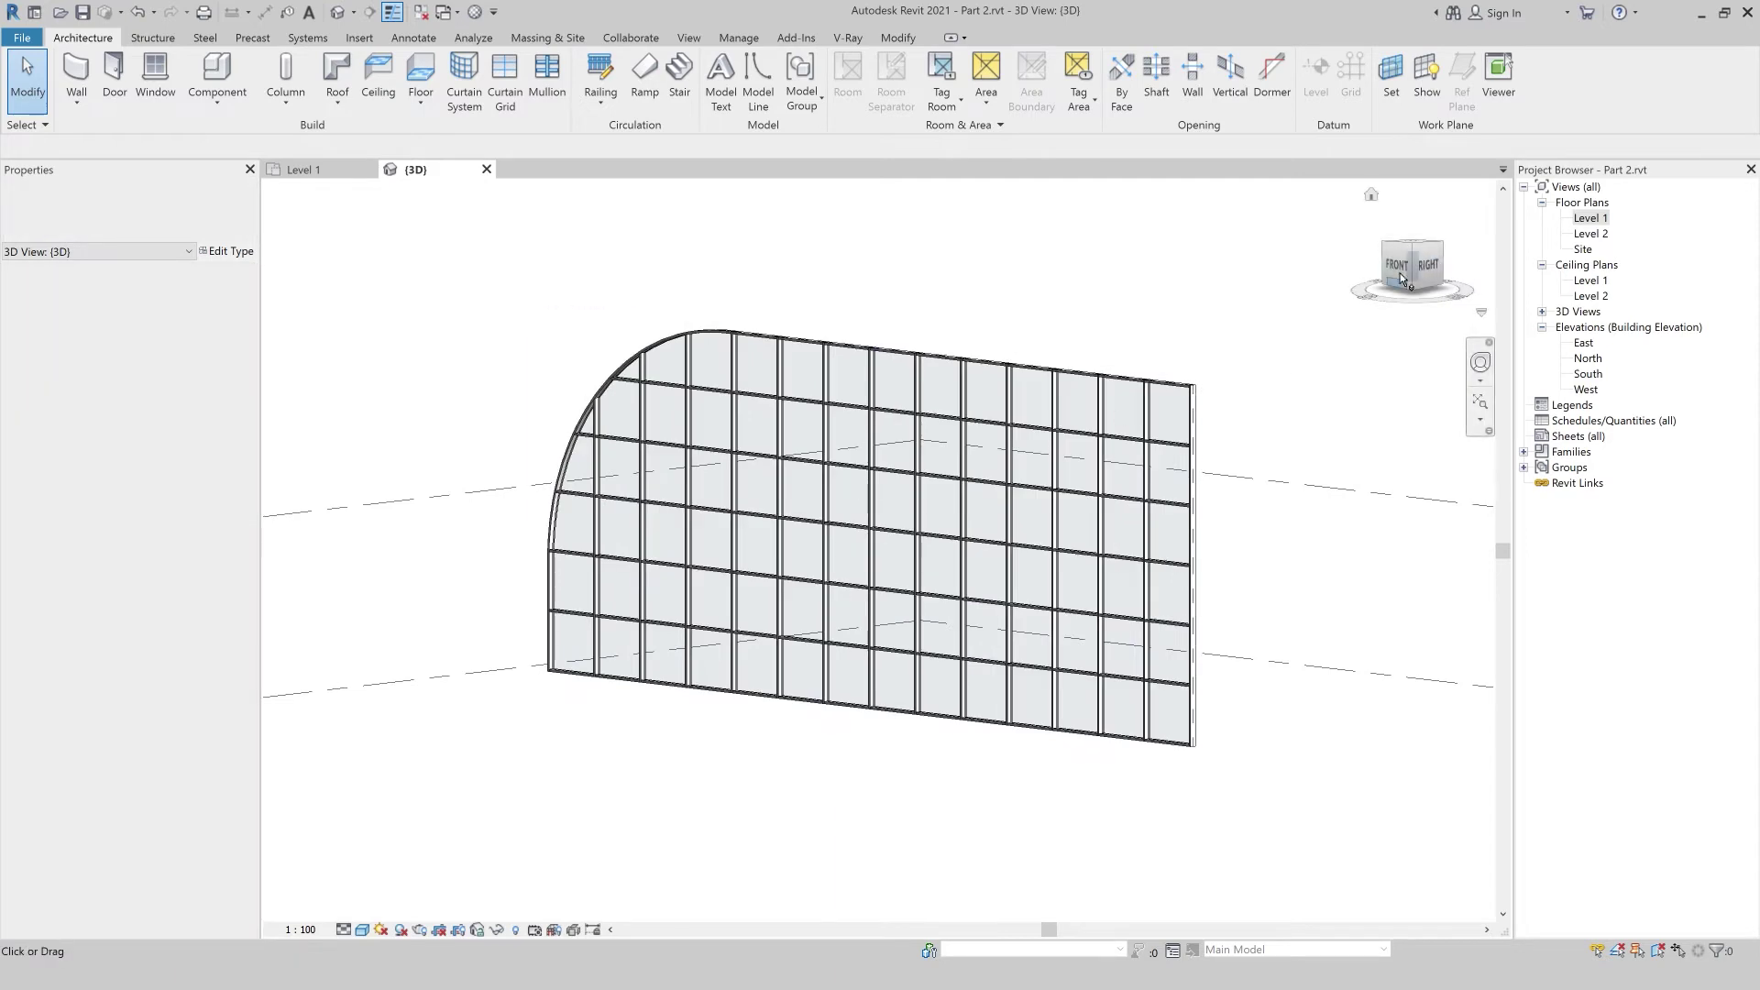
left_click(1398, 268)
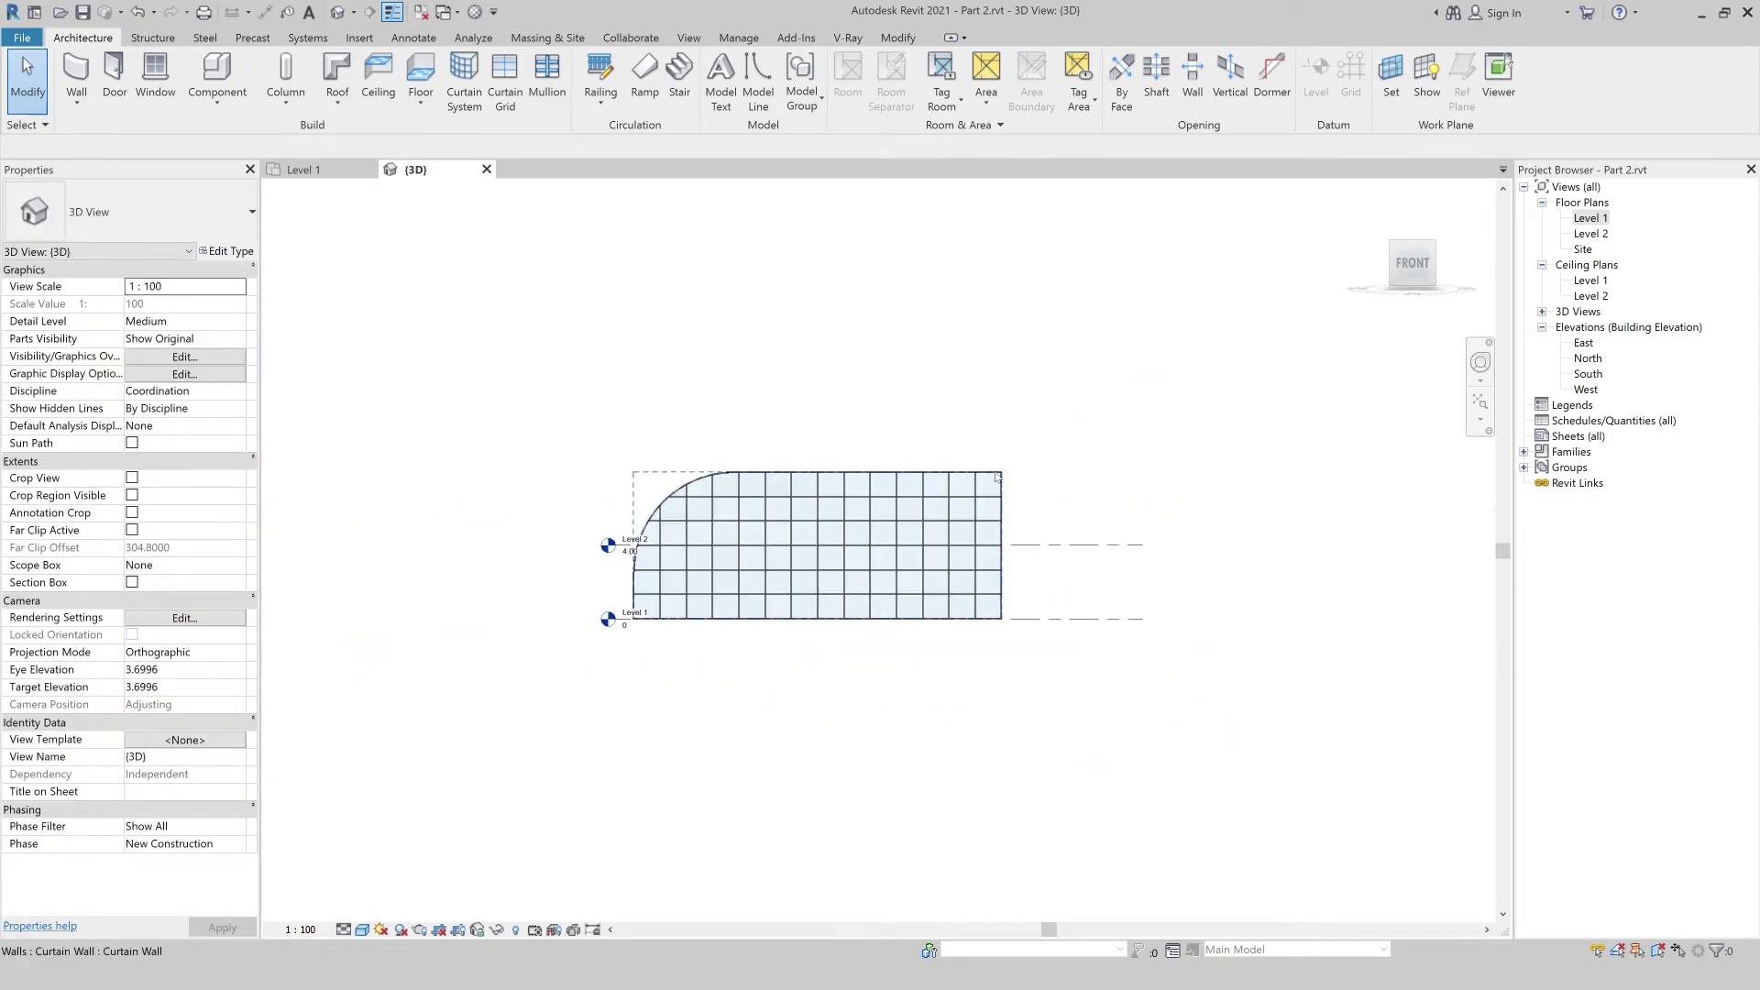
left_click(997, 477)
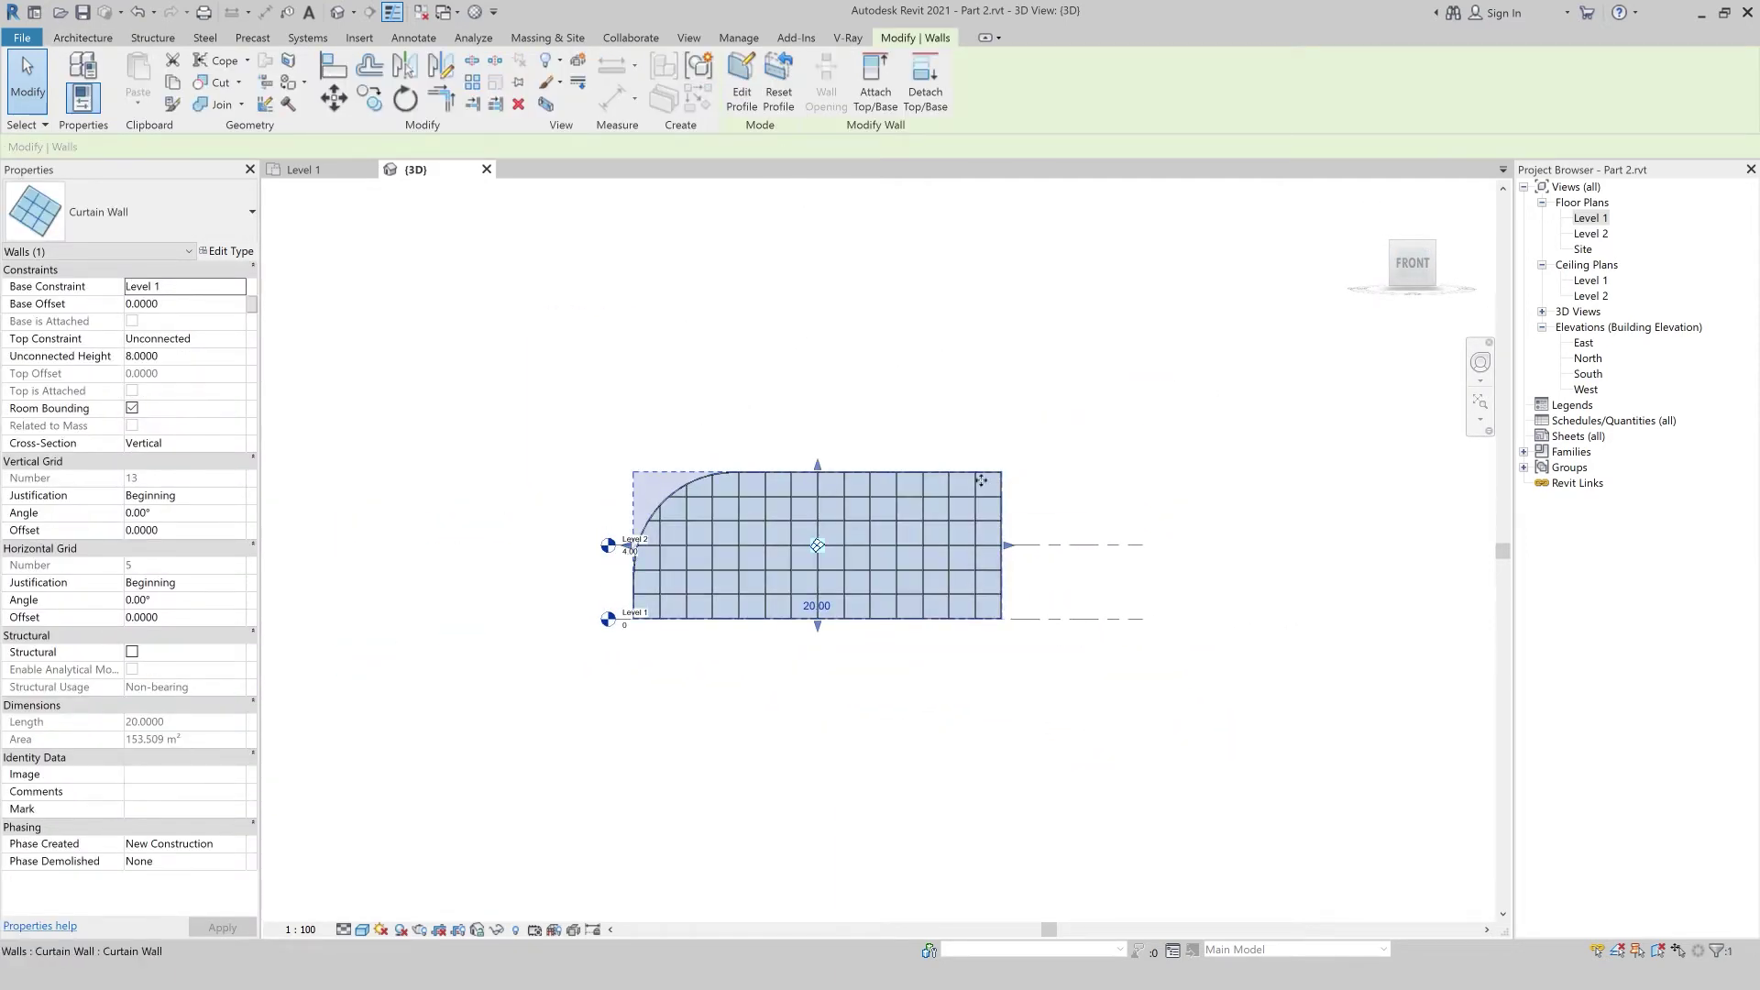
double_click(980, 480)
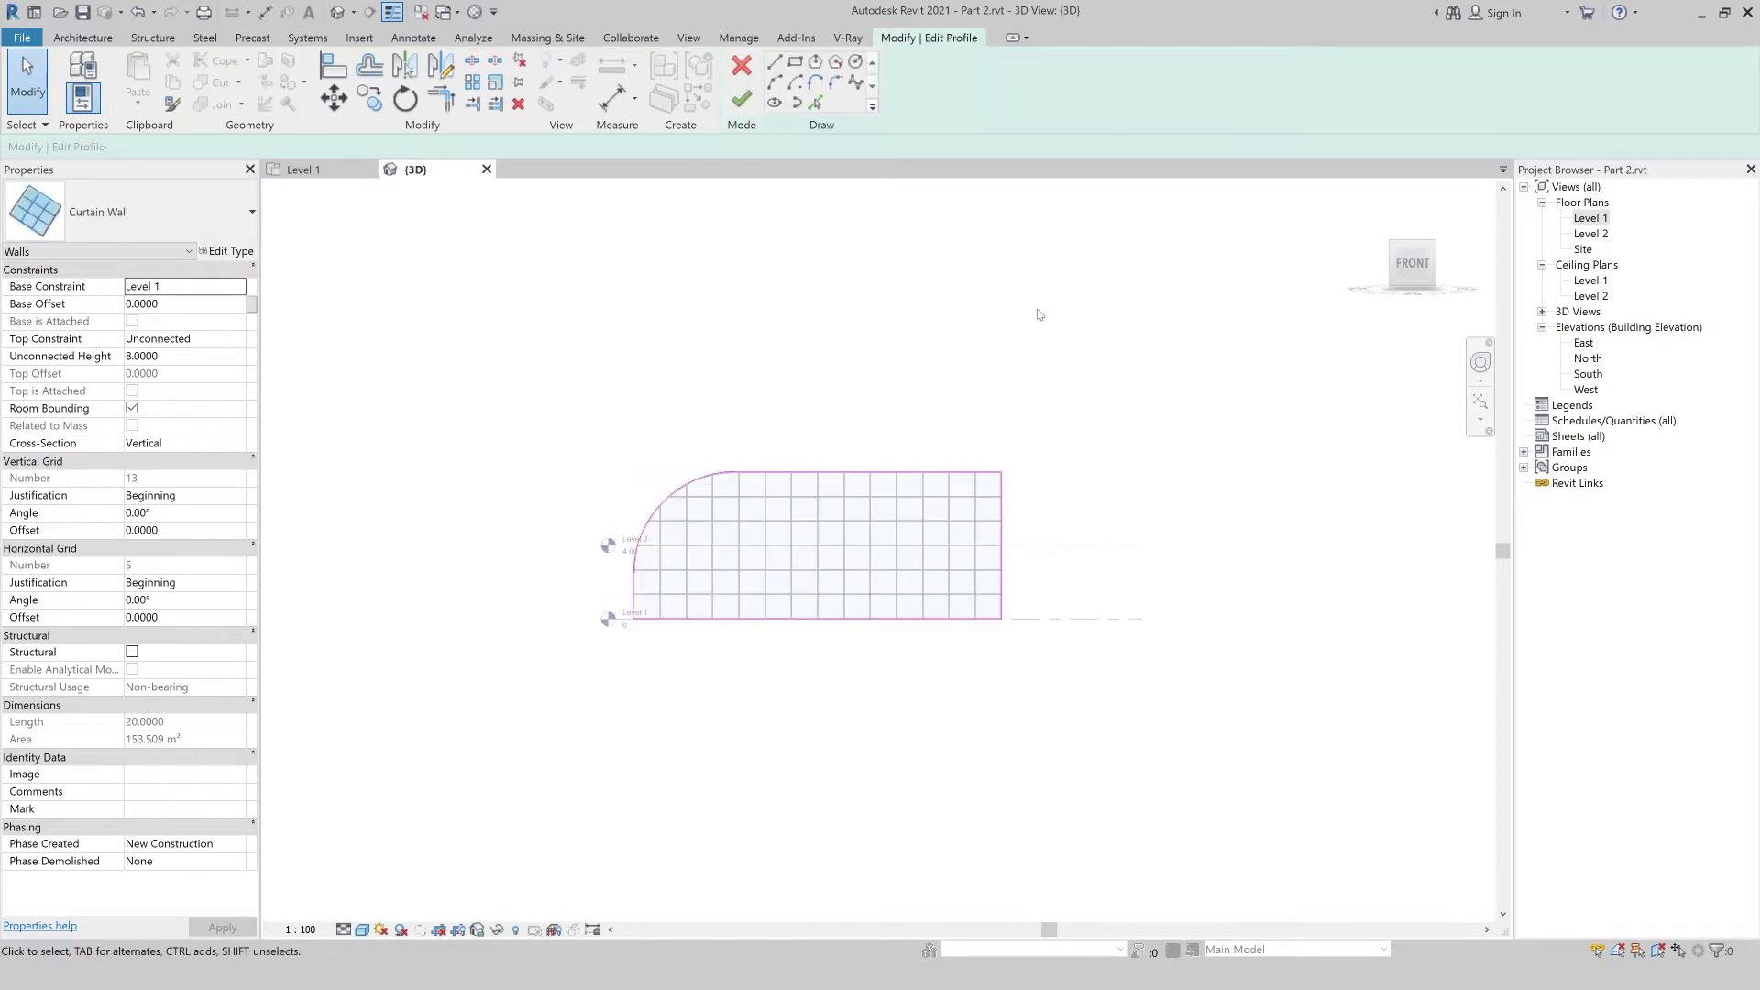
scroll(1031, 326, "up", 2)
scroll(905, 596, "up", 1)
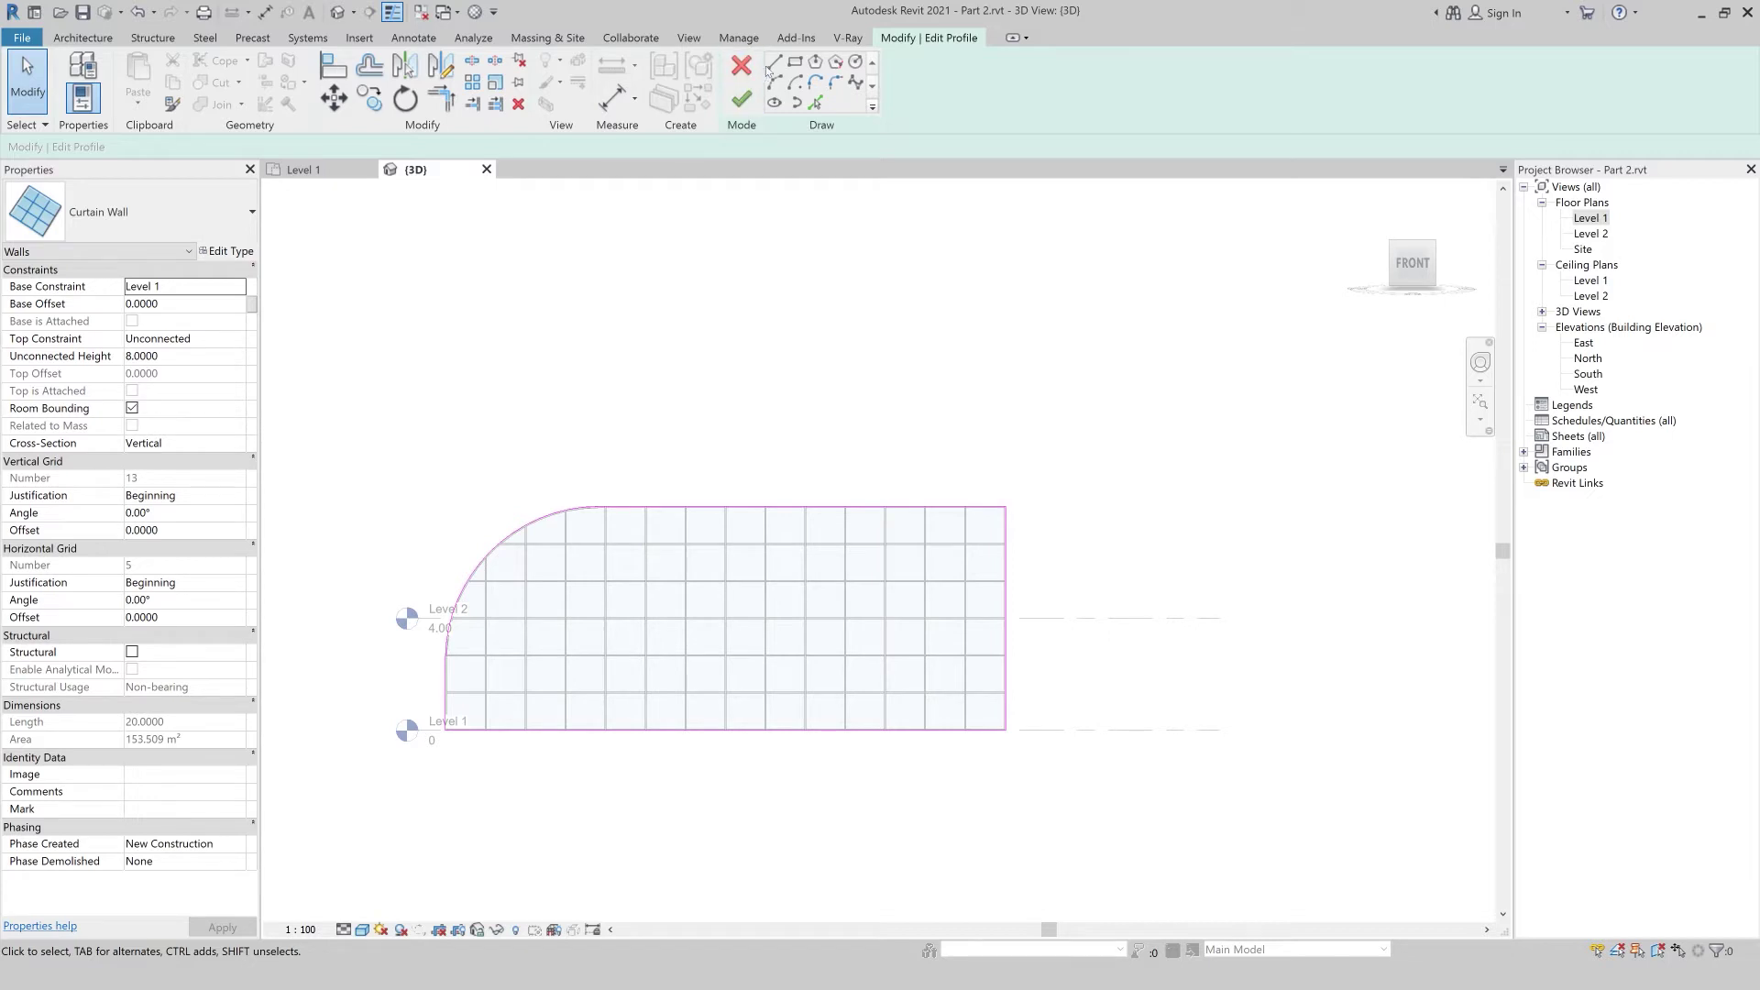
- Cancel a stray sketch line started above the wall profile and clear the selection
left_click(773, 64)
left_click(702, 381)
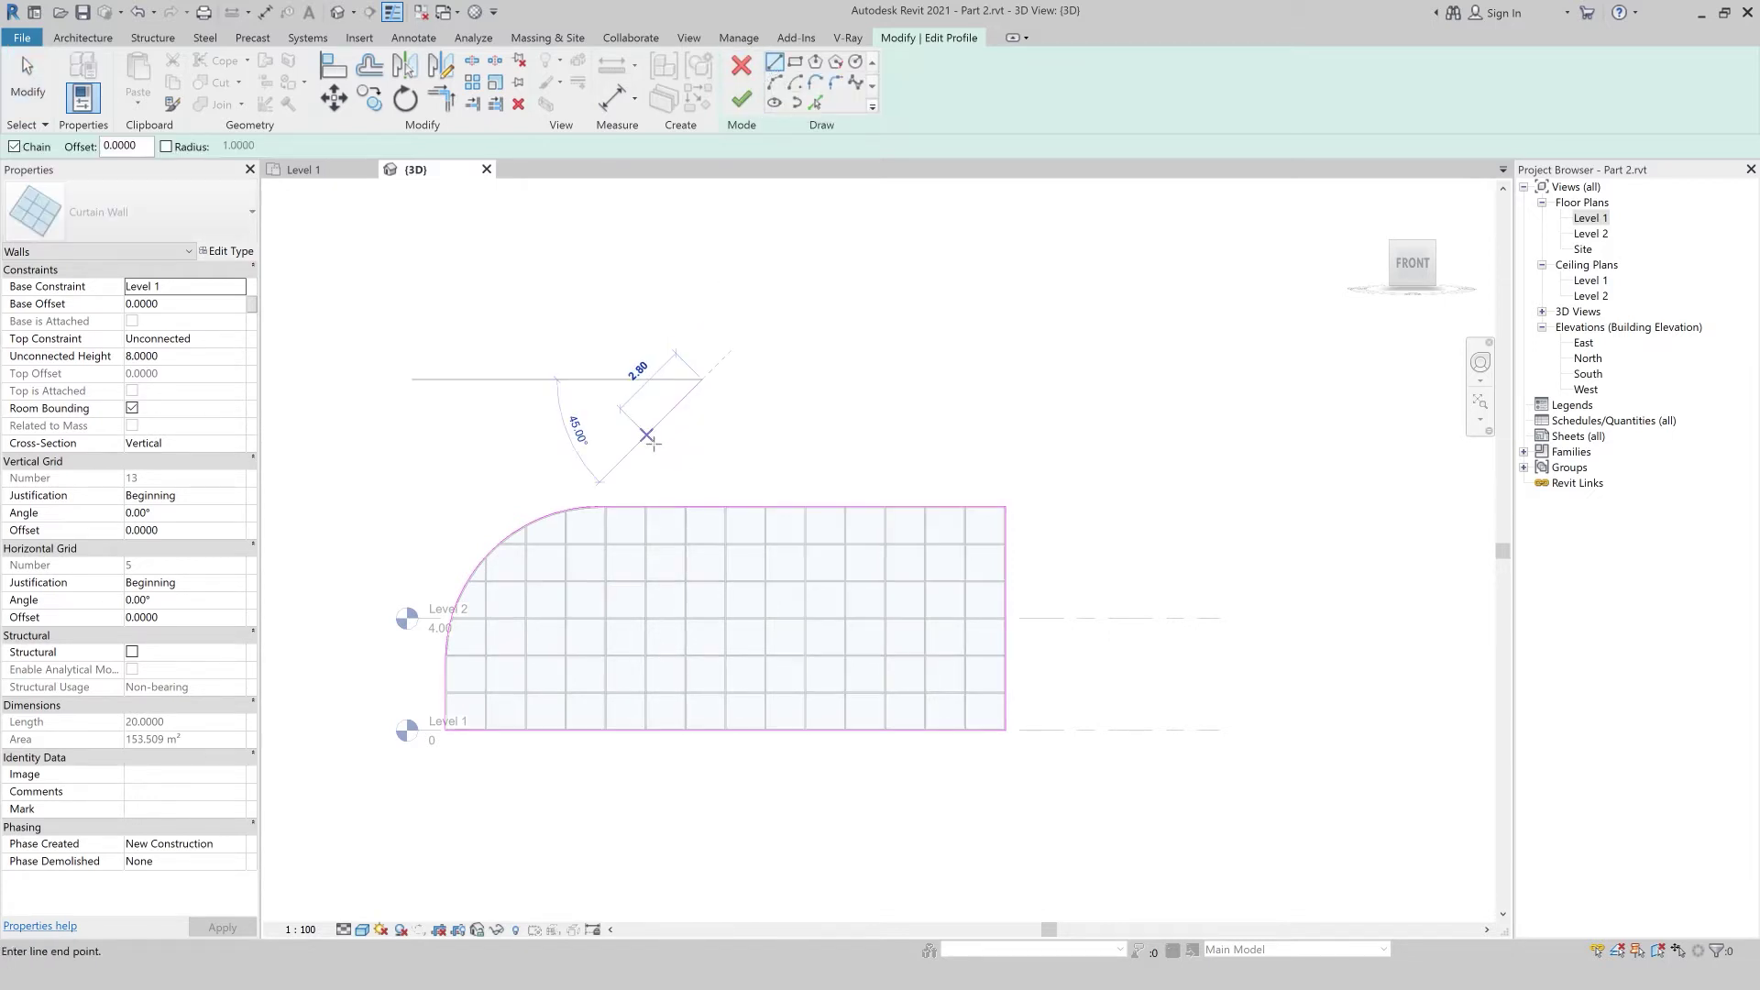
key("Escape")
key("Escape")
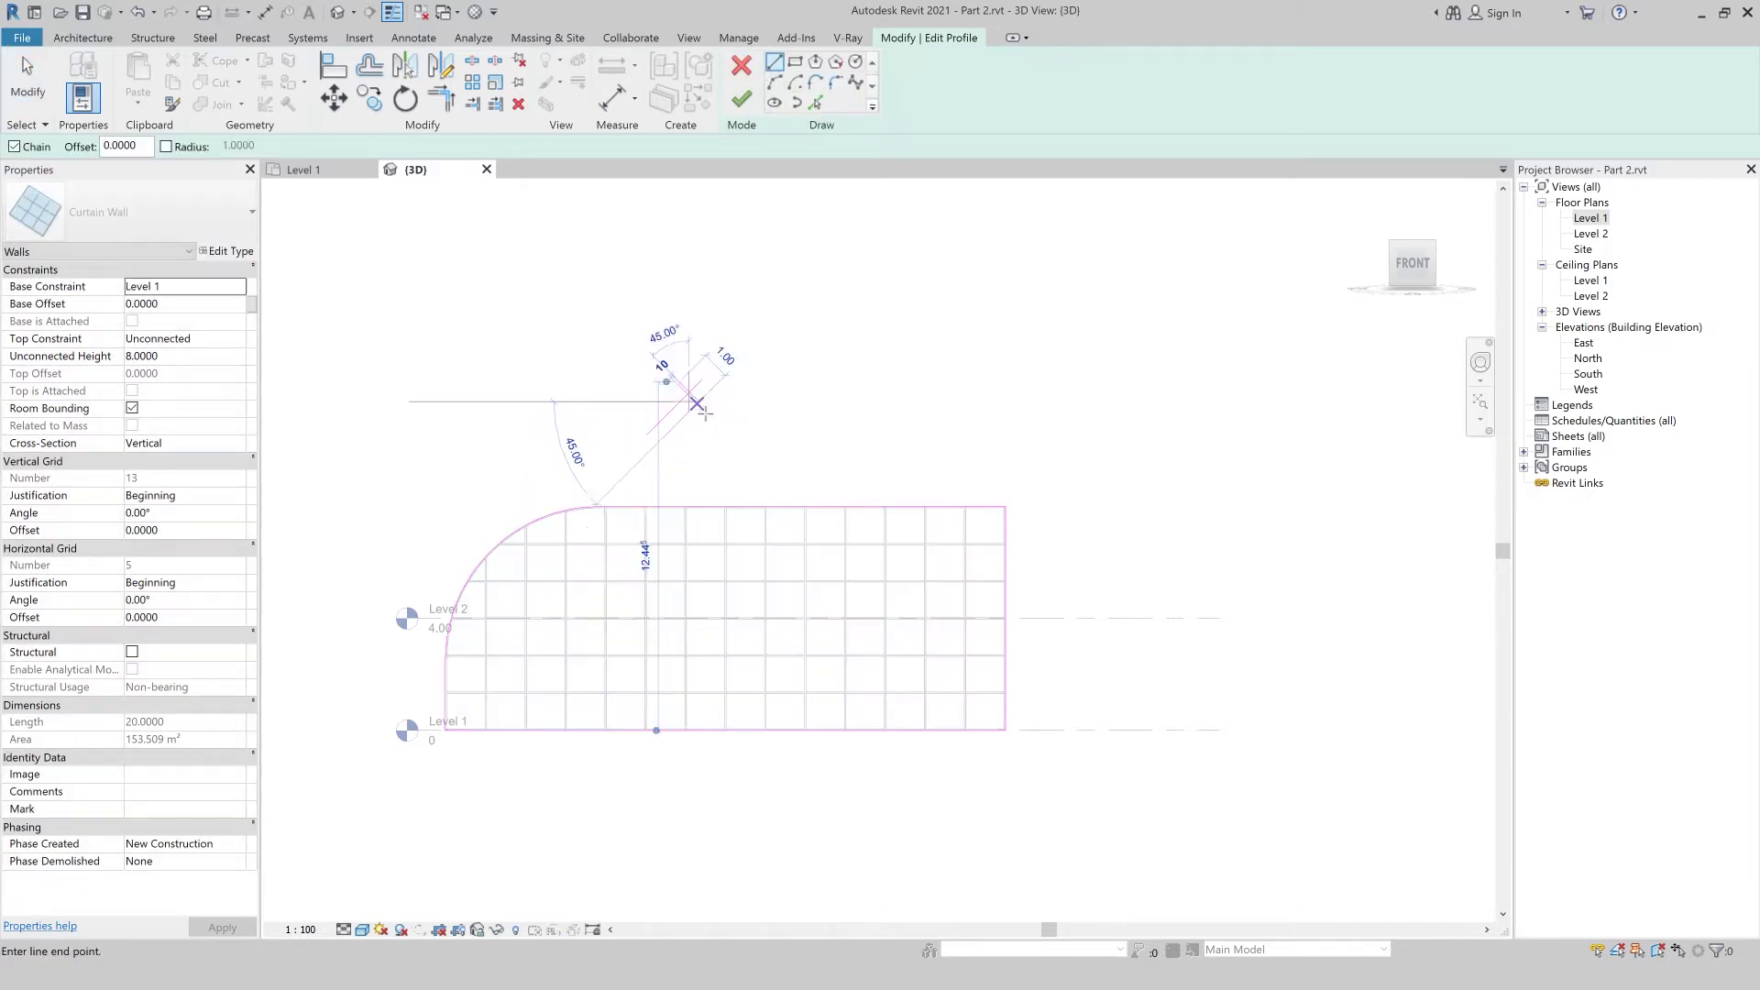
key("Escape")
left_click_drag(702, 431, 651, 356)
scroll(707, 393, "up", 2)
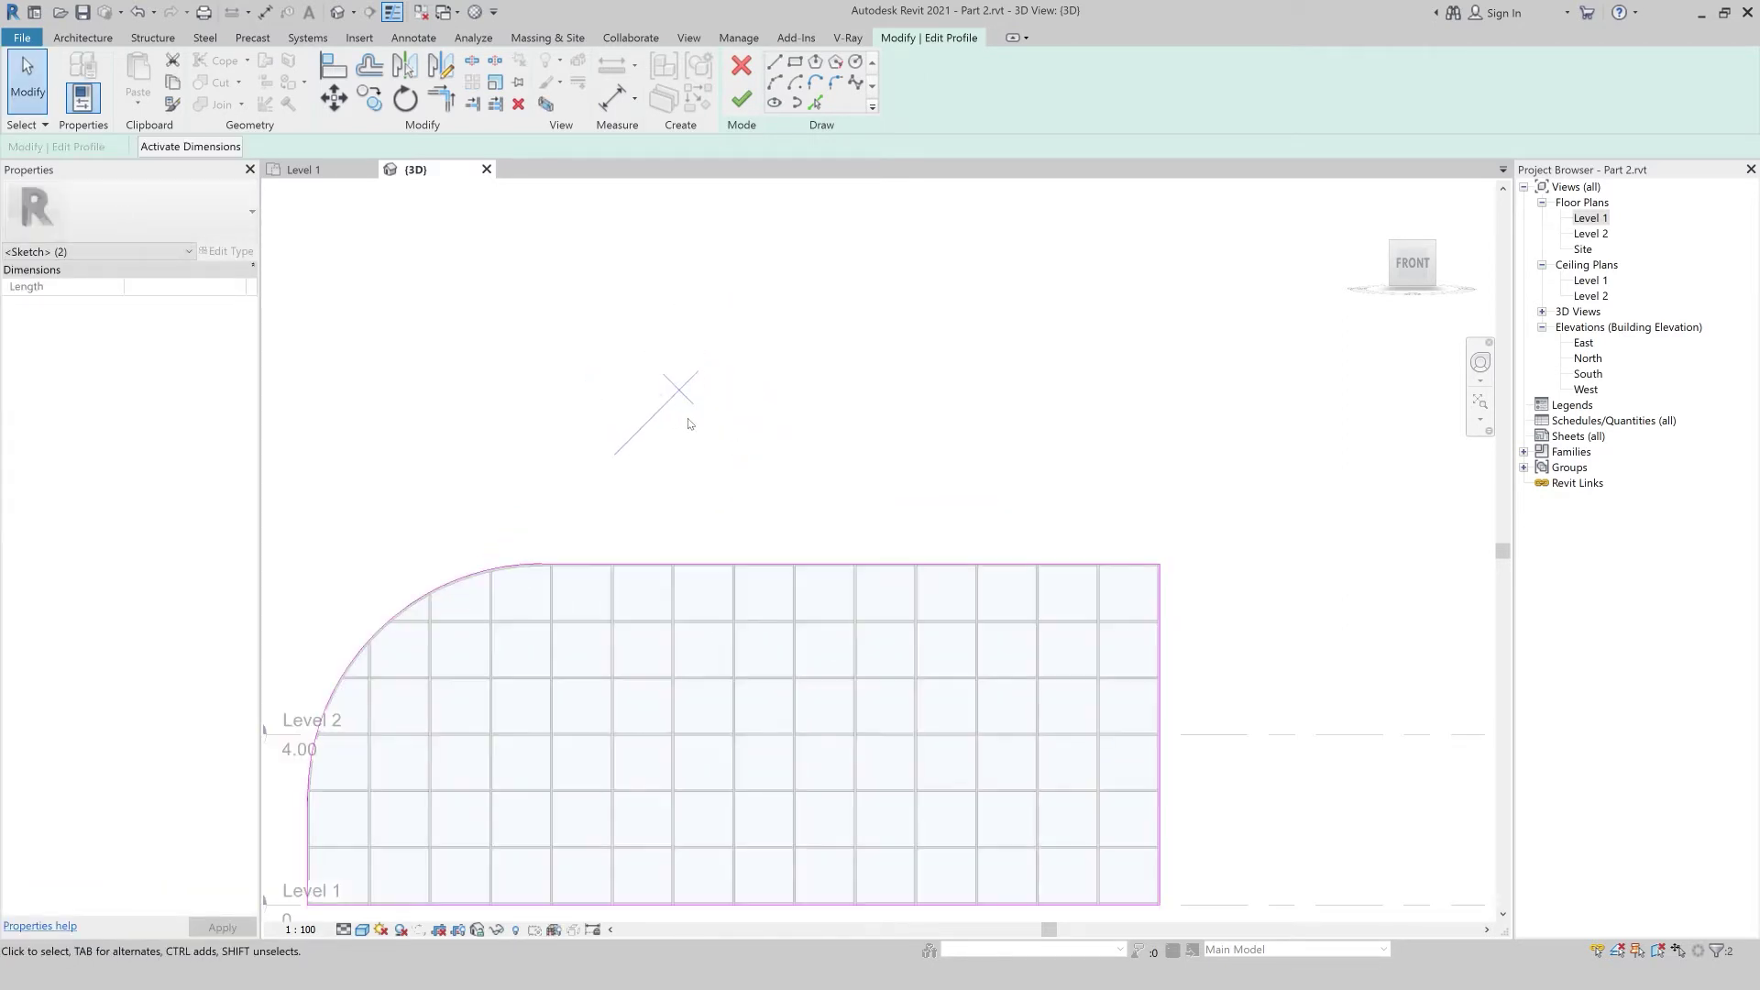
key("Escape")
- Drag the corner arc's endpoint onto the profile's top edge line
scroll(528, 569, "up", 2)
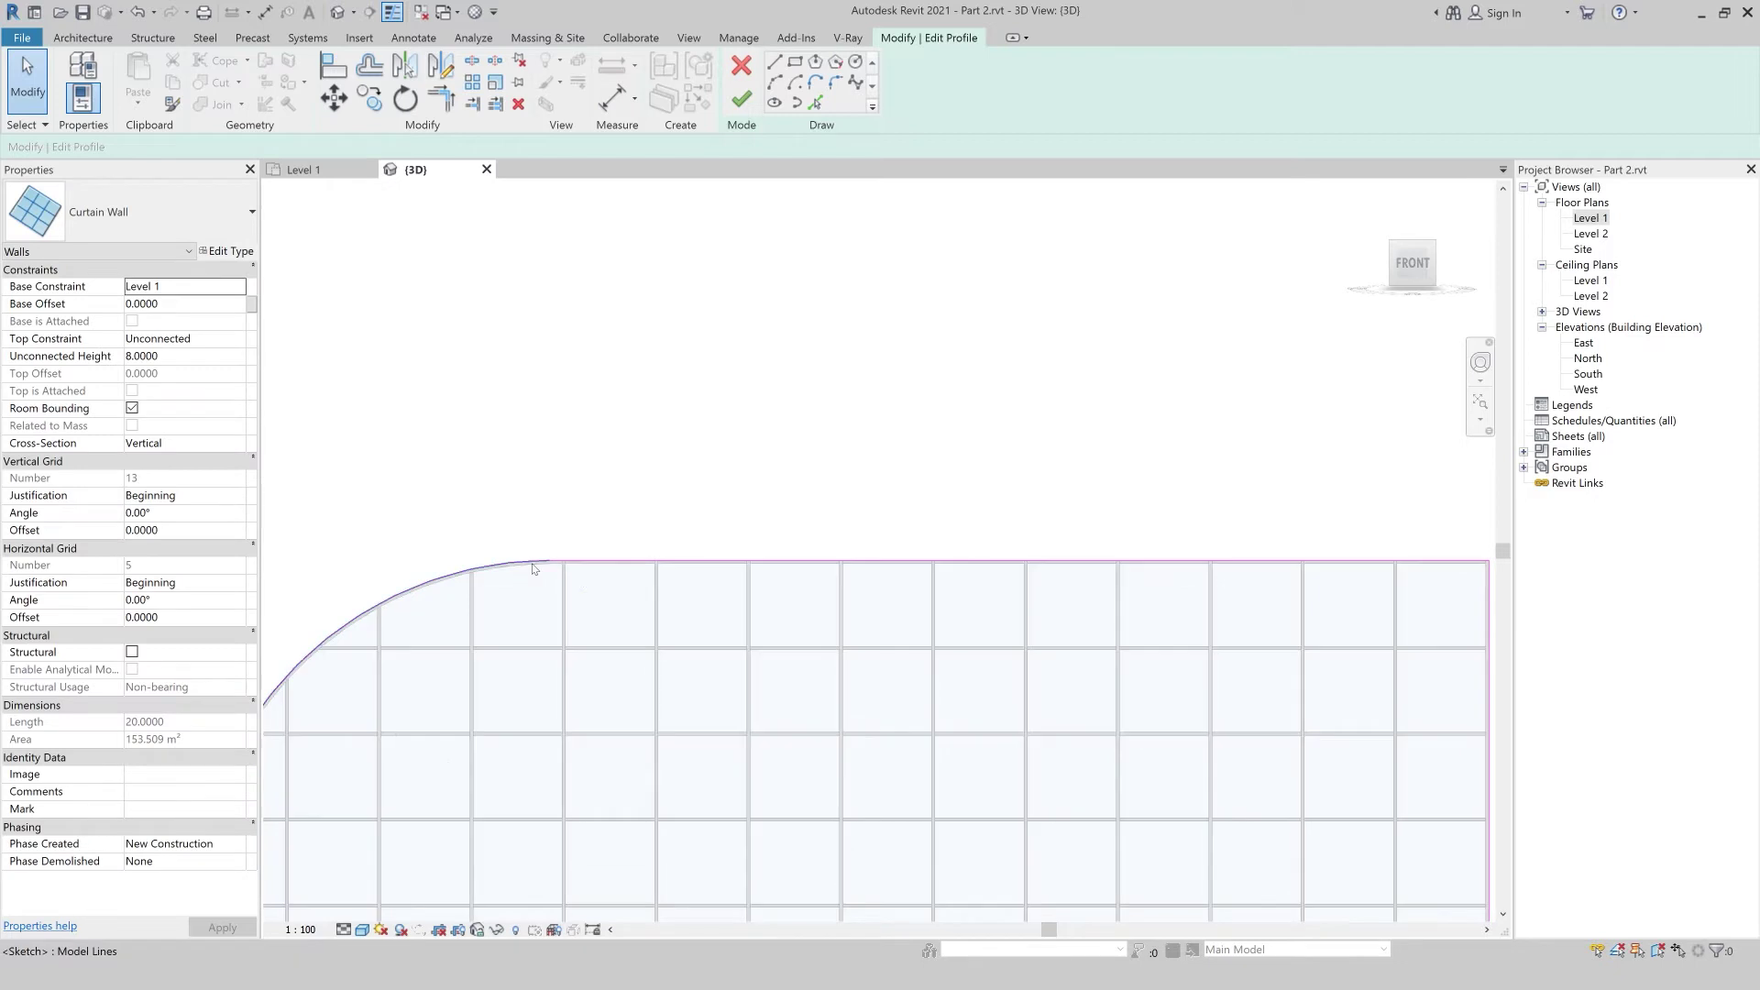
left_click(548, 562)
key("Escape")
scroll(541, 562, "up", 4)
scroll(537, 545, "up", 2)
left_click_drag(536, 546, 565, 549)
left_click_drag(747, 570, 786, 538)
key("Escape")
scroll(687, 393, "down", 3)
scroll(665, 275, "down", 2)
scroll(651, 243, "down", 3)
scroll(648, 235, "down", 1)
- Continue past the closed-loop error and trim the top line and arc to a corner with TR
left_click(741, 96)
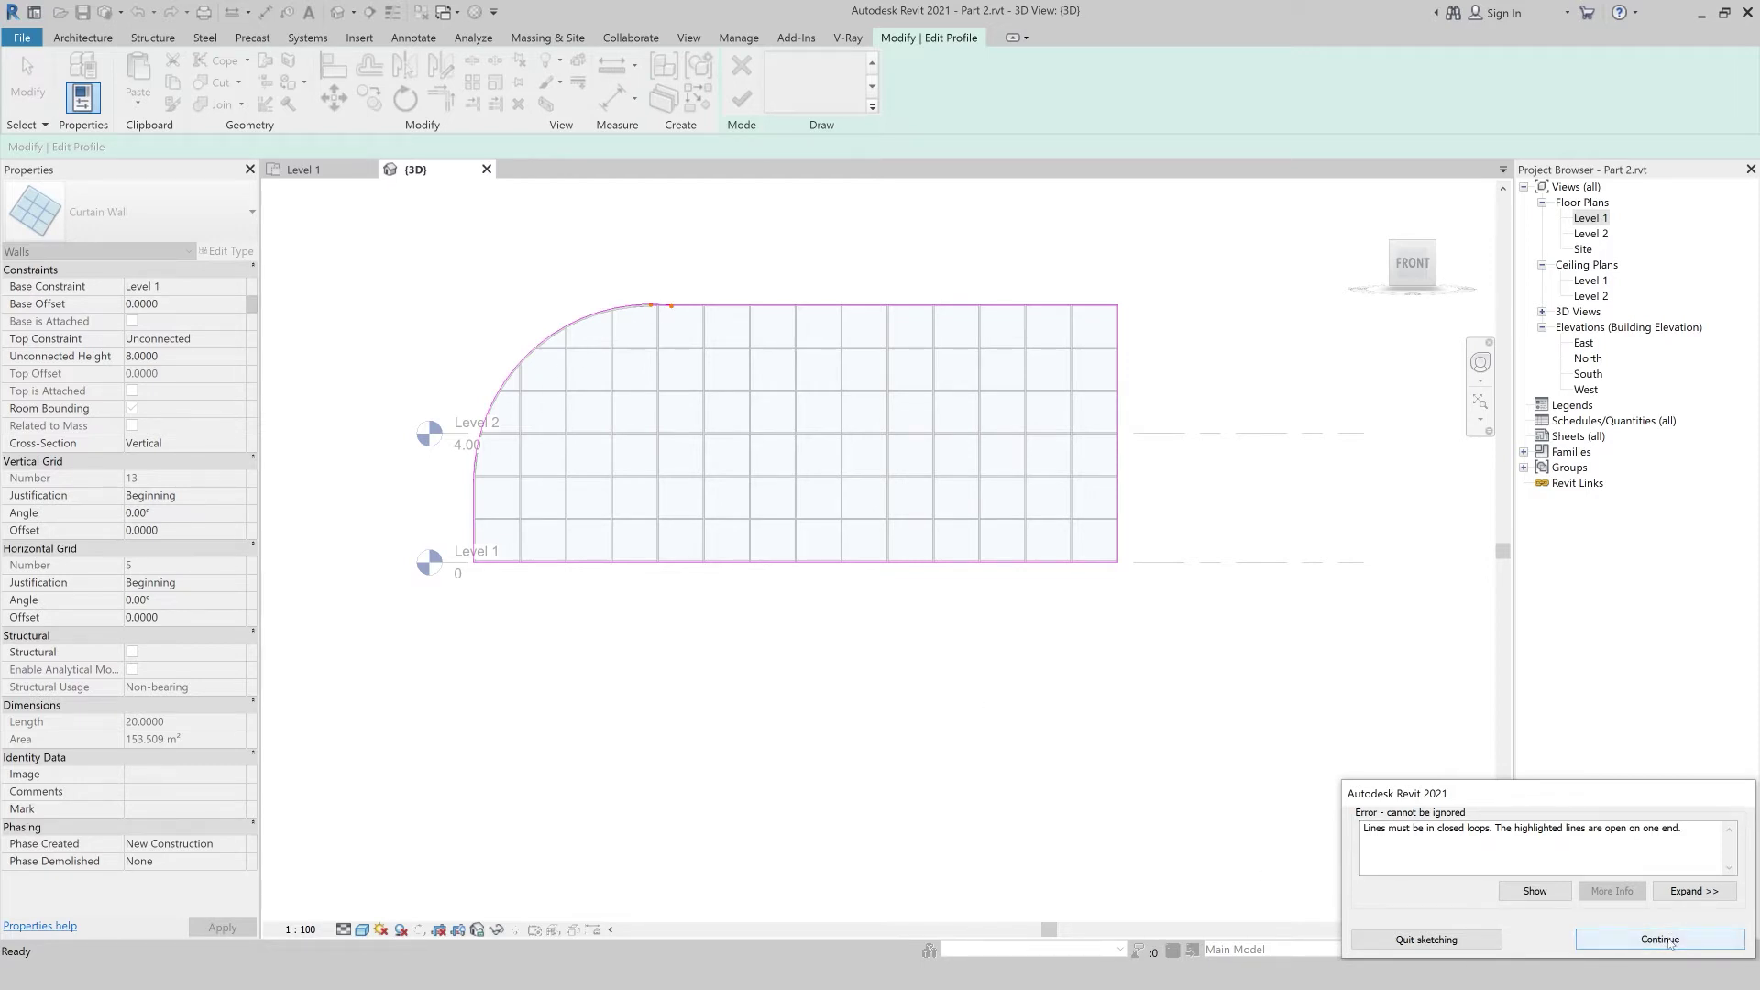
left_click(1658, 939)
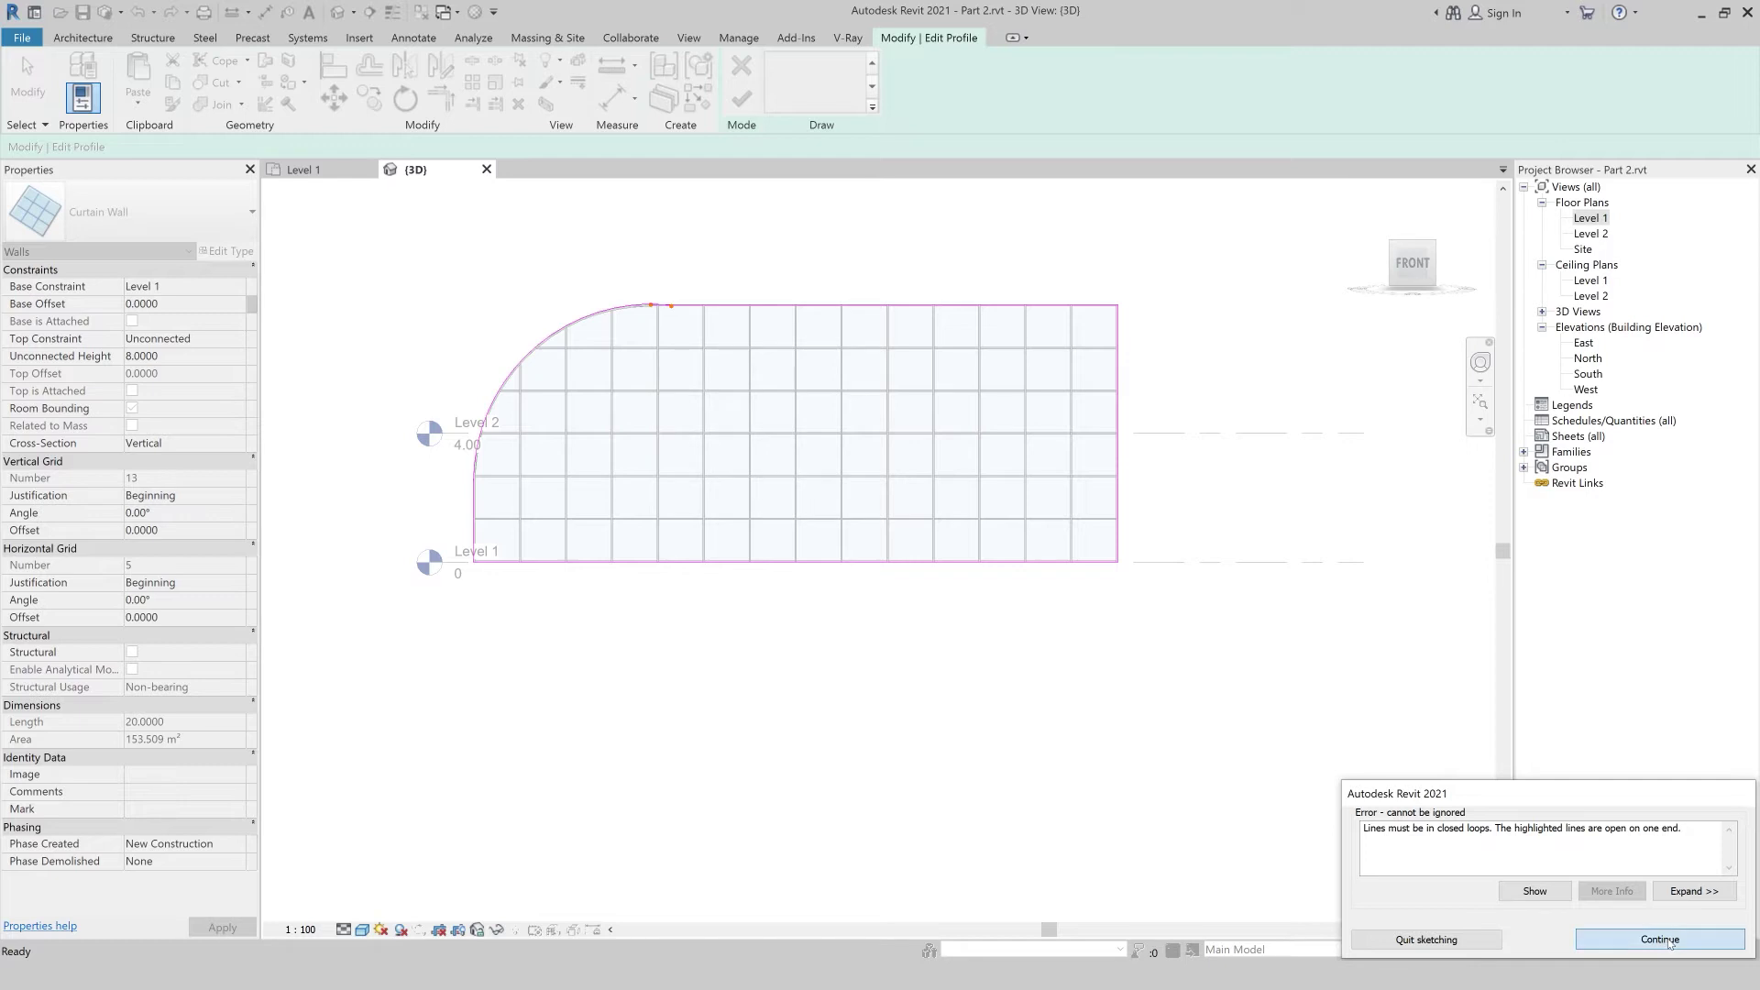
scroll(760, 425, "up", 2)
scroll(761, 424, "up", 3)
key("t")
key("r")
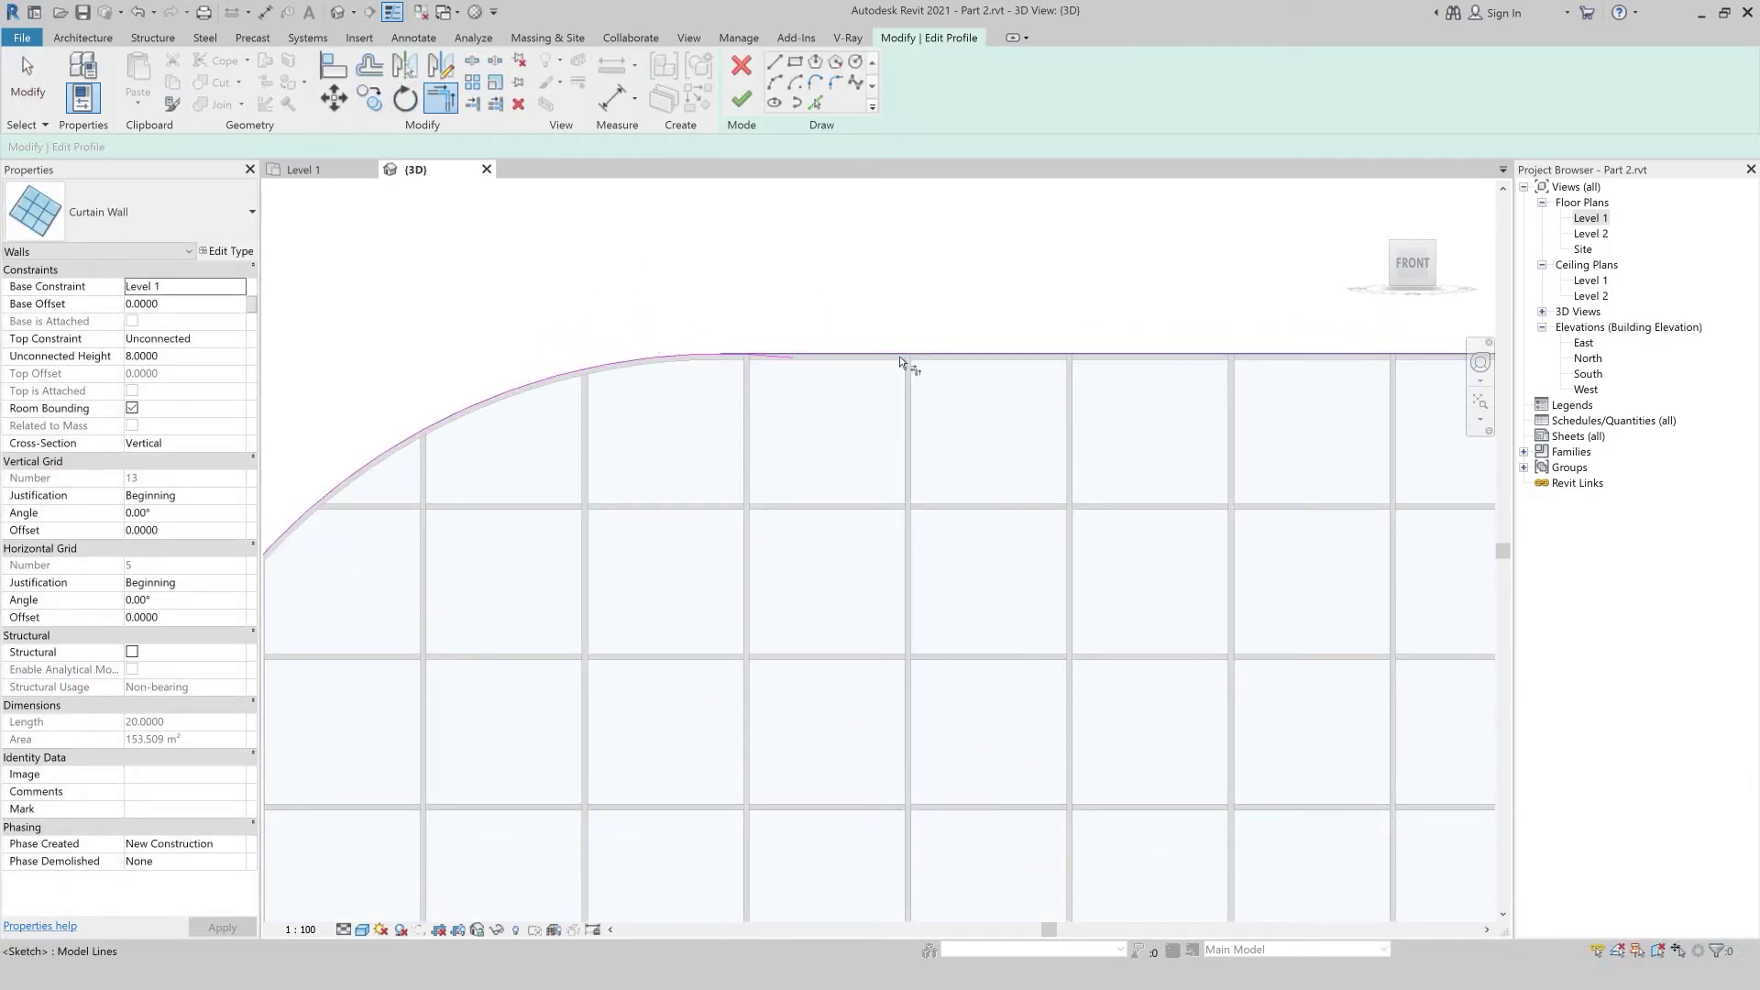
left_click(871, 355)
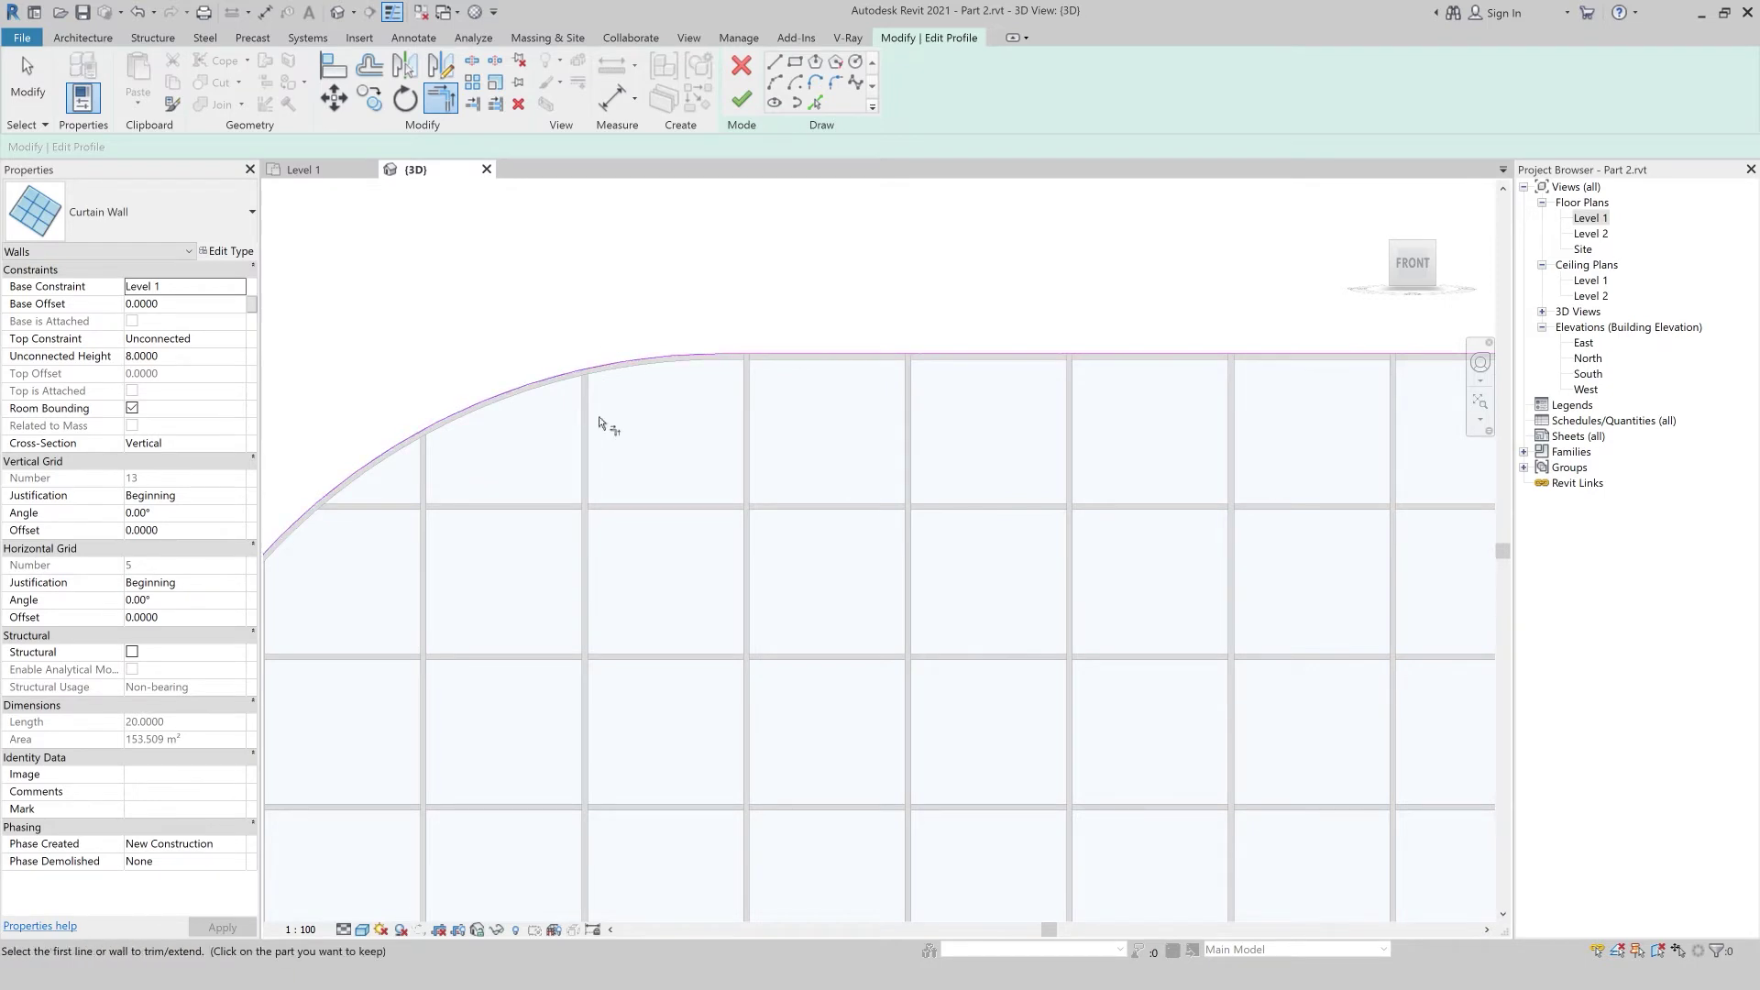
left_click(640, 349)
key("Escape")
scroll(592, 285, "down", 3)
scroll(592, 285, "down", 2)
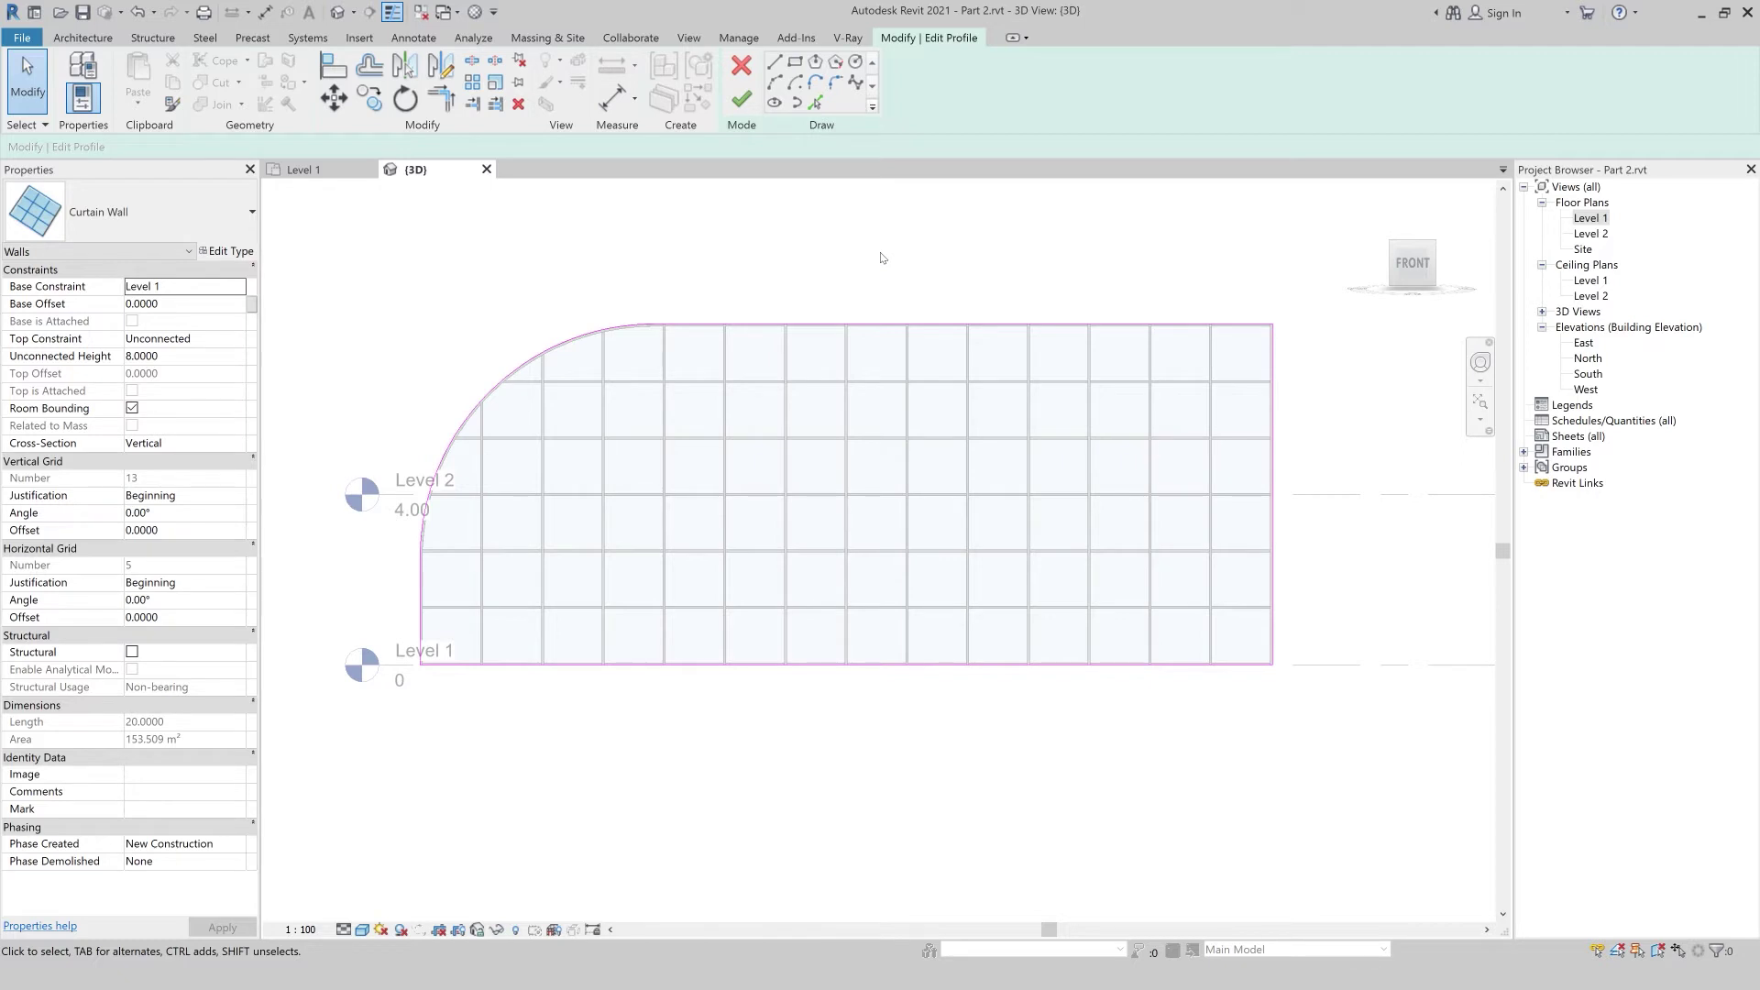
- Sketch a 1.60-radius circle centred on a grid intersection at the upper right
left_click(856, 61)
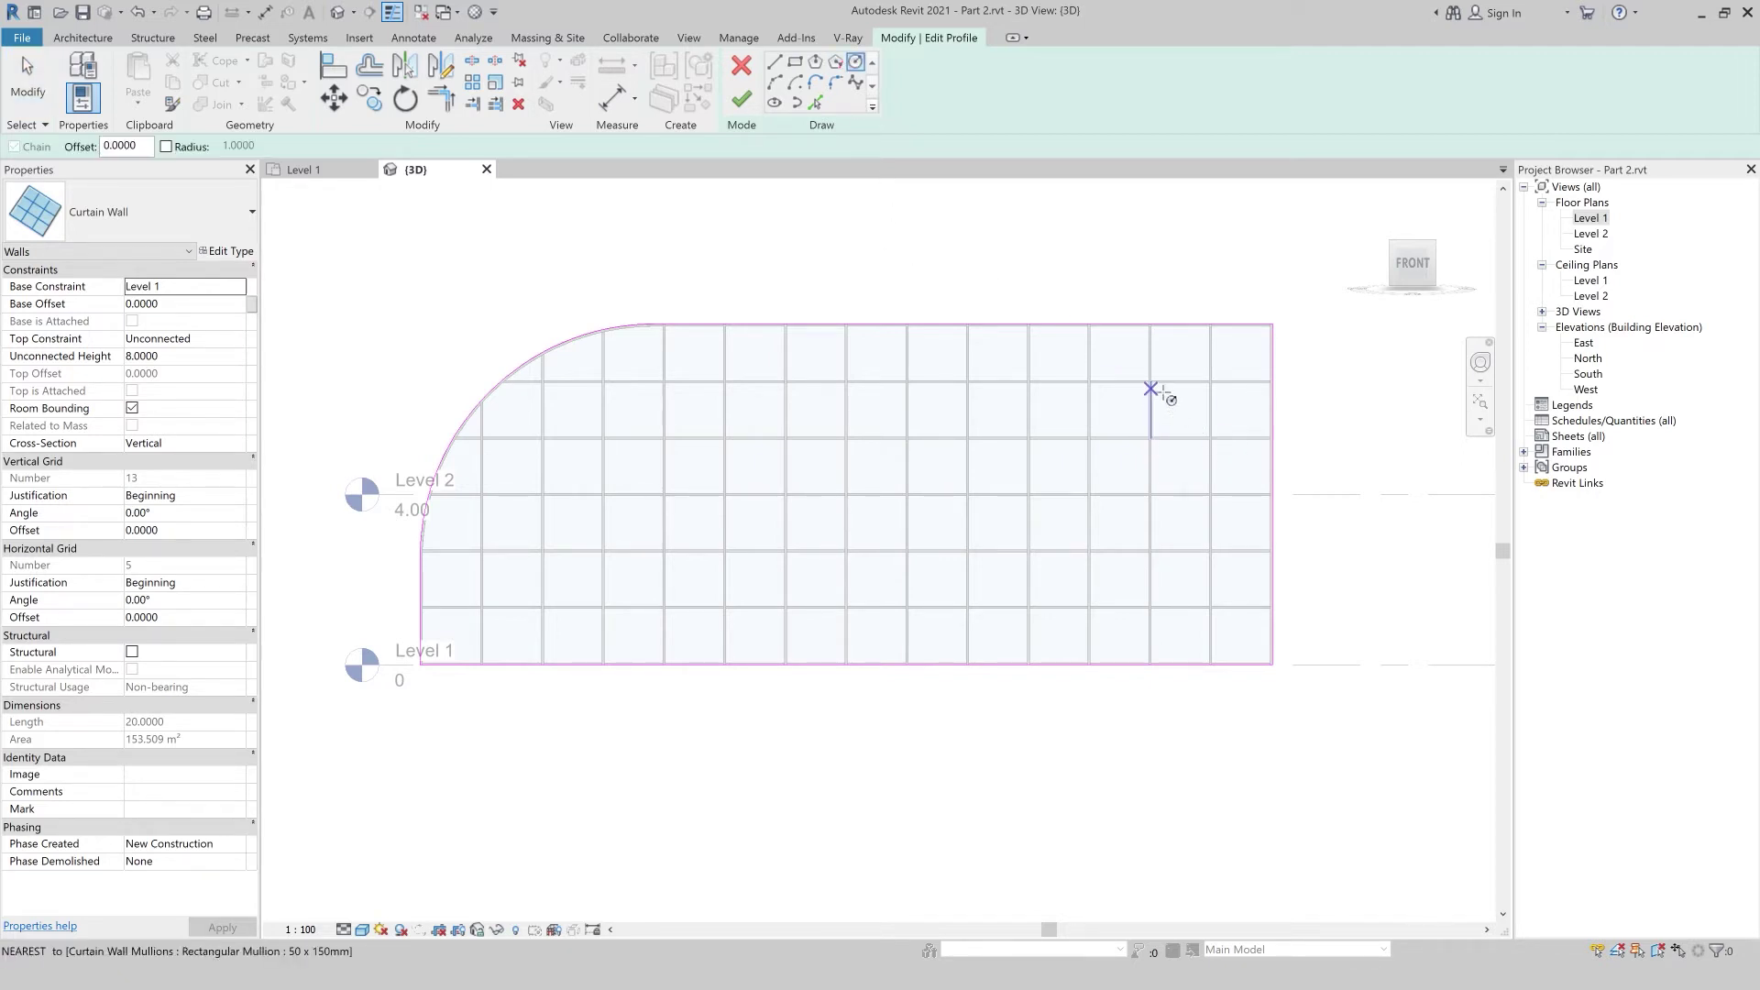
left_click(1149, 380)
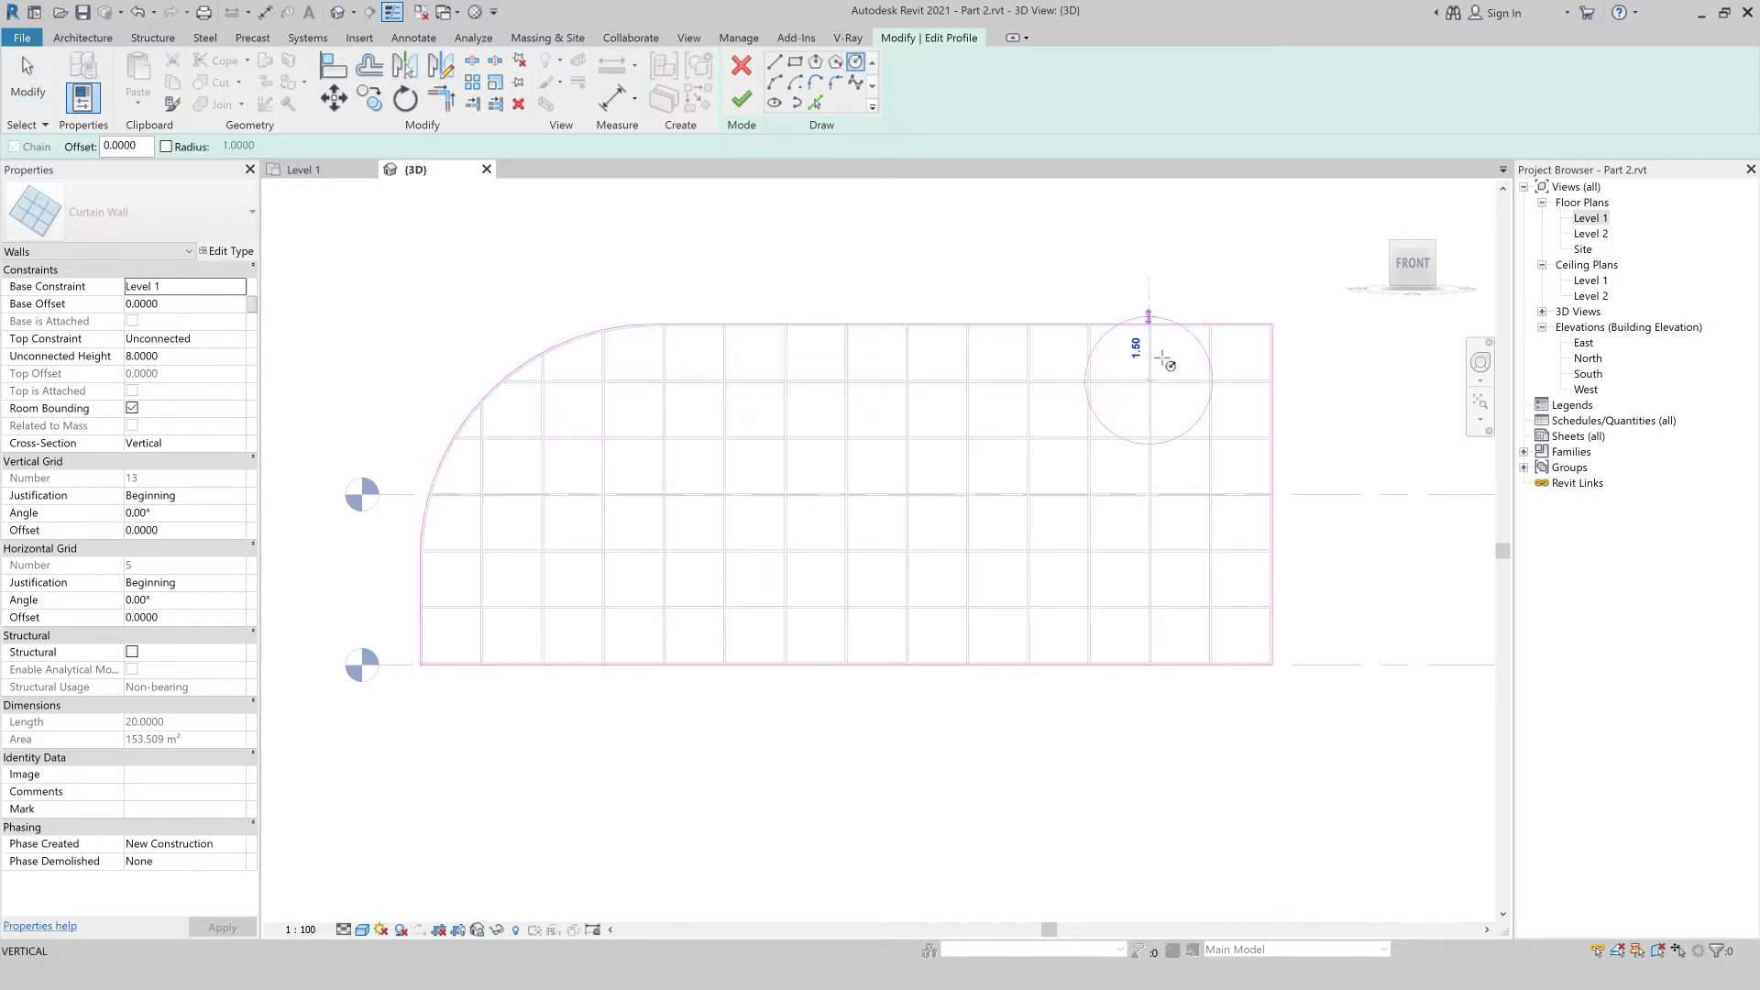
scroll(1172, 312, "up", 3)
scroll(1155, 335, "up", 2)
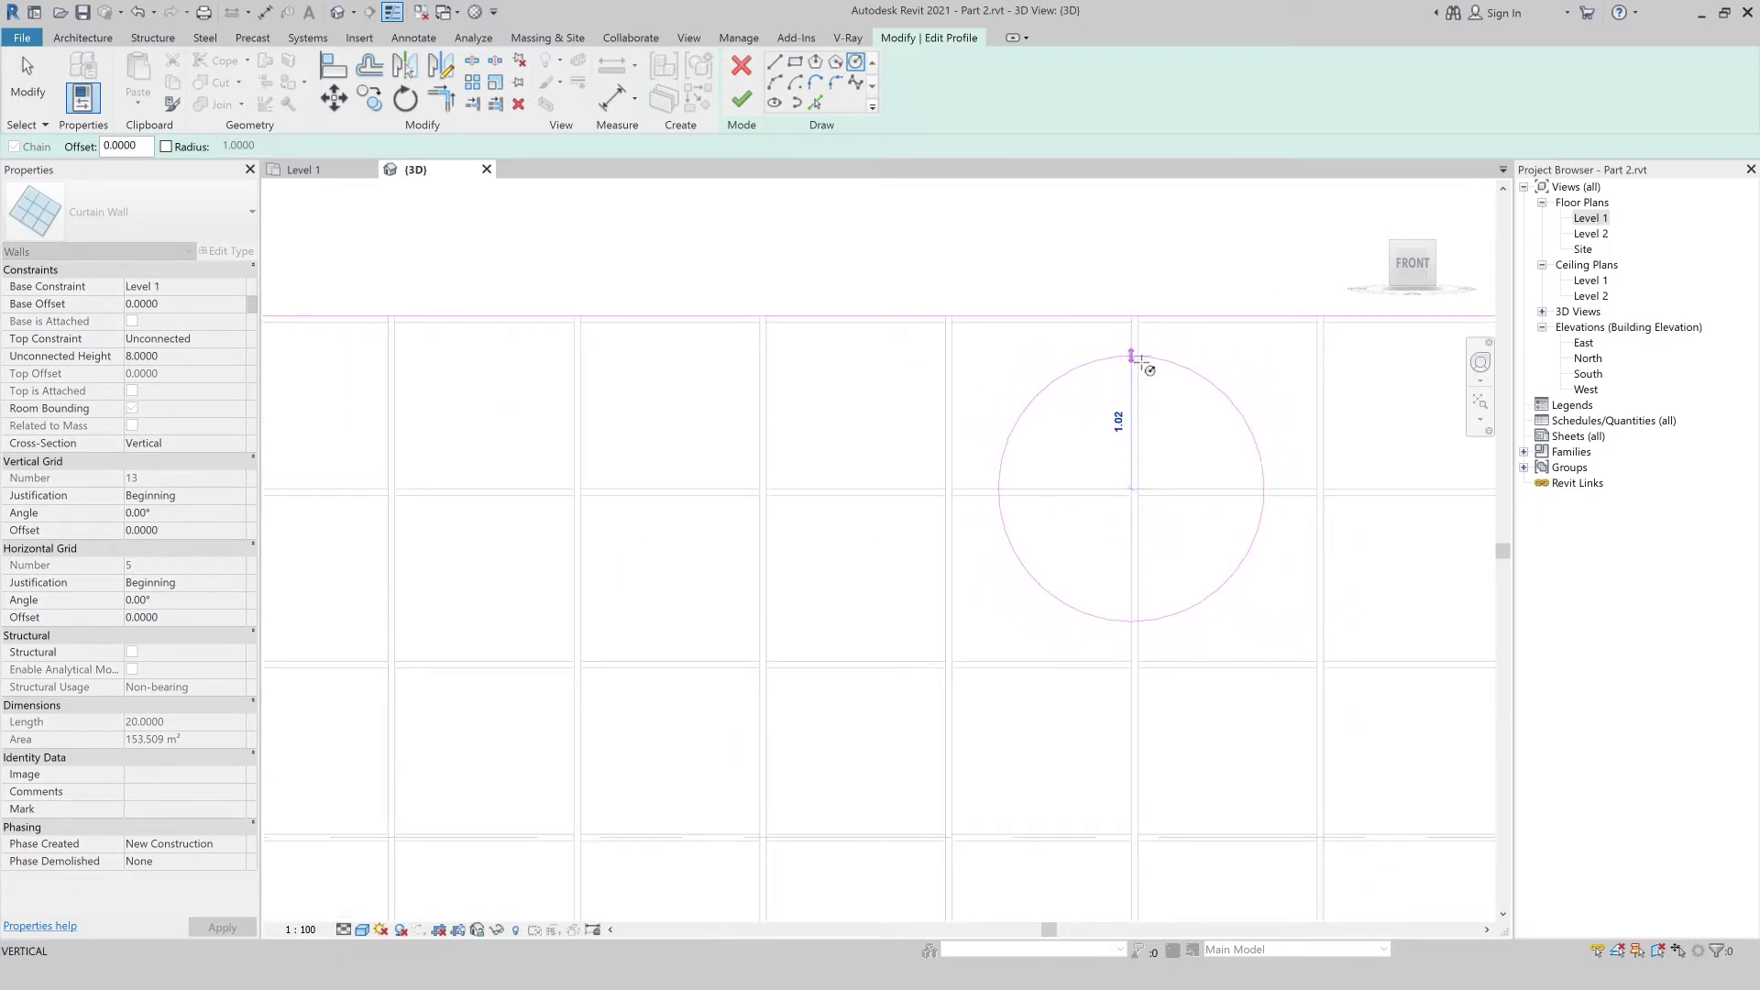
key("Escape")
scroll(1135, 354, "down", 2)
scroll(1127, 567, "down", 1)
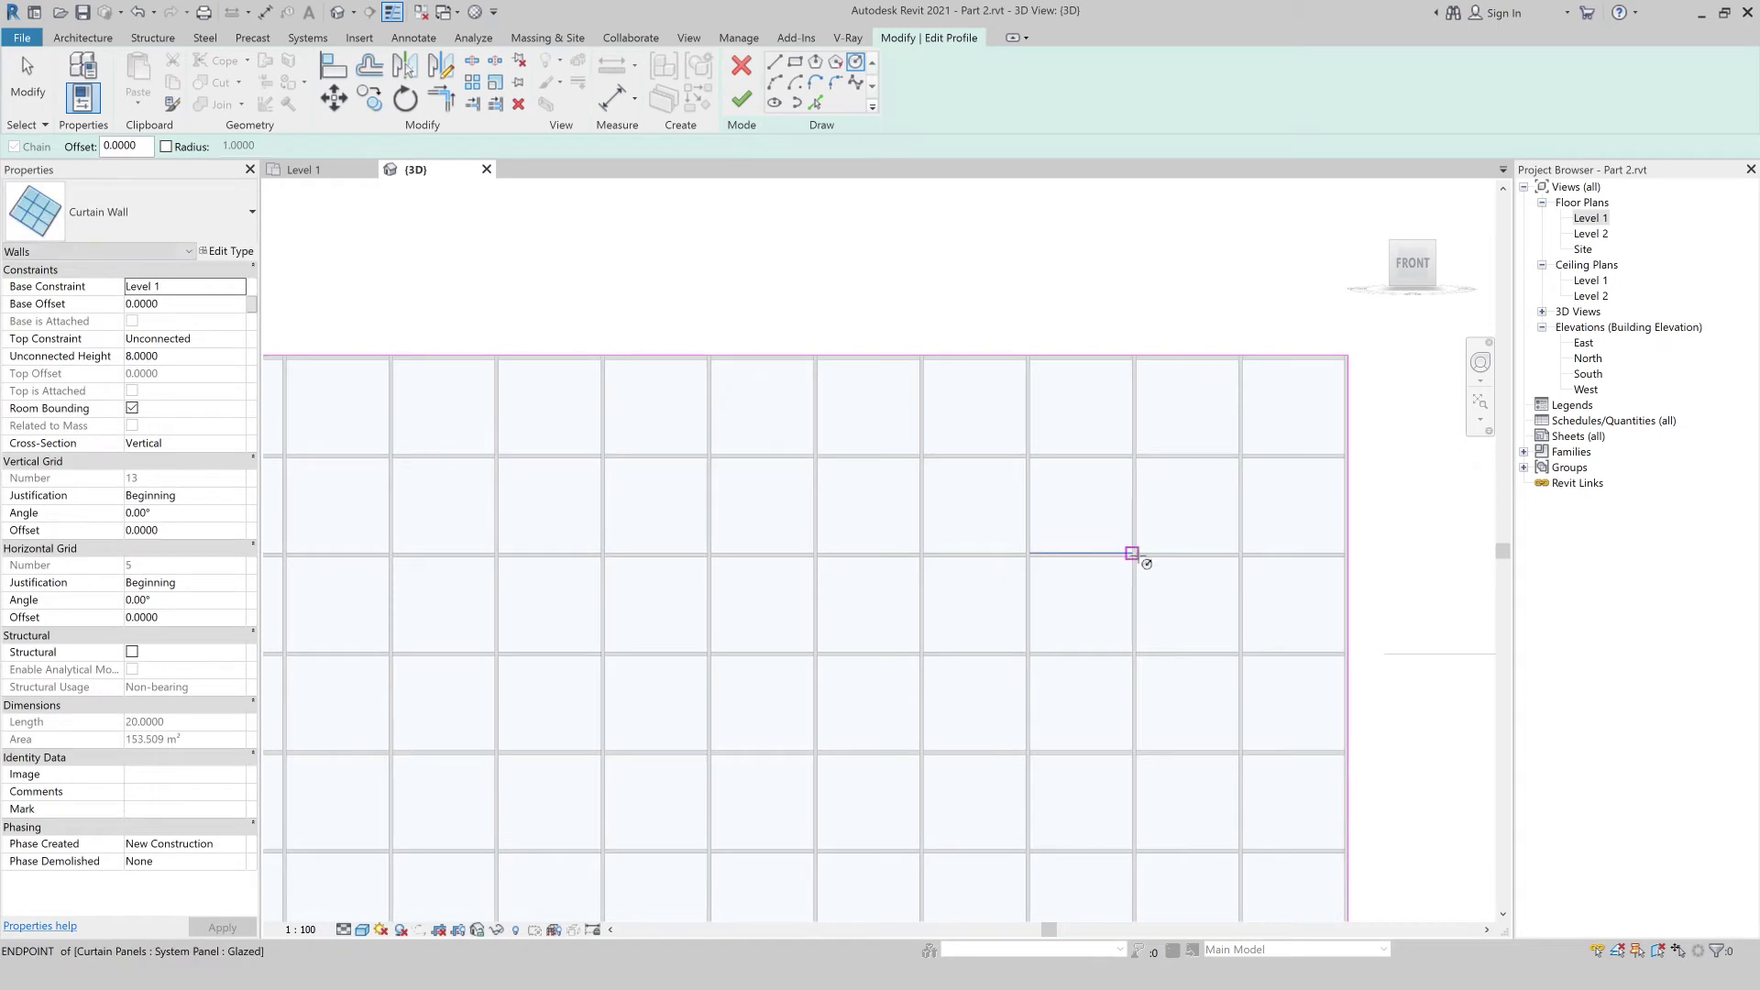
left_click(1133, 552)
left_click(1133, 673)
- Sketch a 1.40-radius circle at the lower left and finish the profile
scroll(1151, 541, "down", 1)
scroll(1136, 531, "down", 1)
left_click(609, 632)
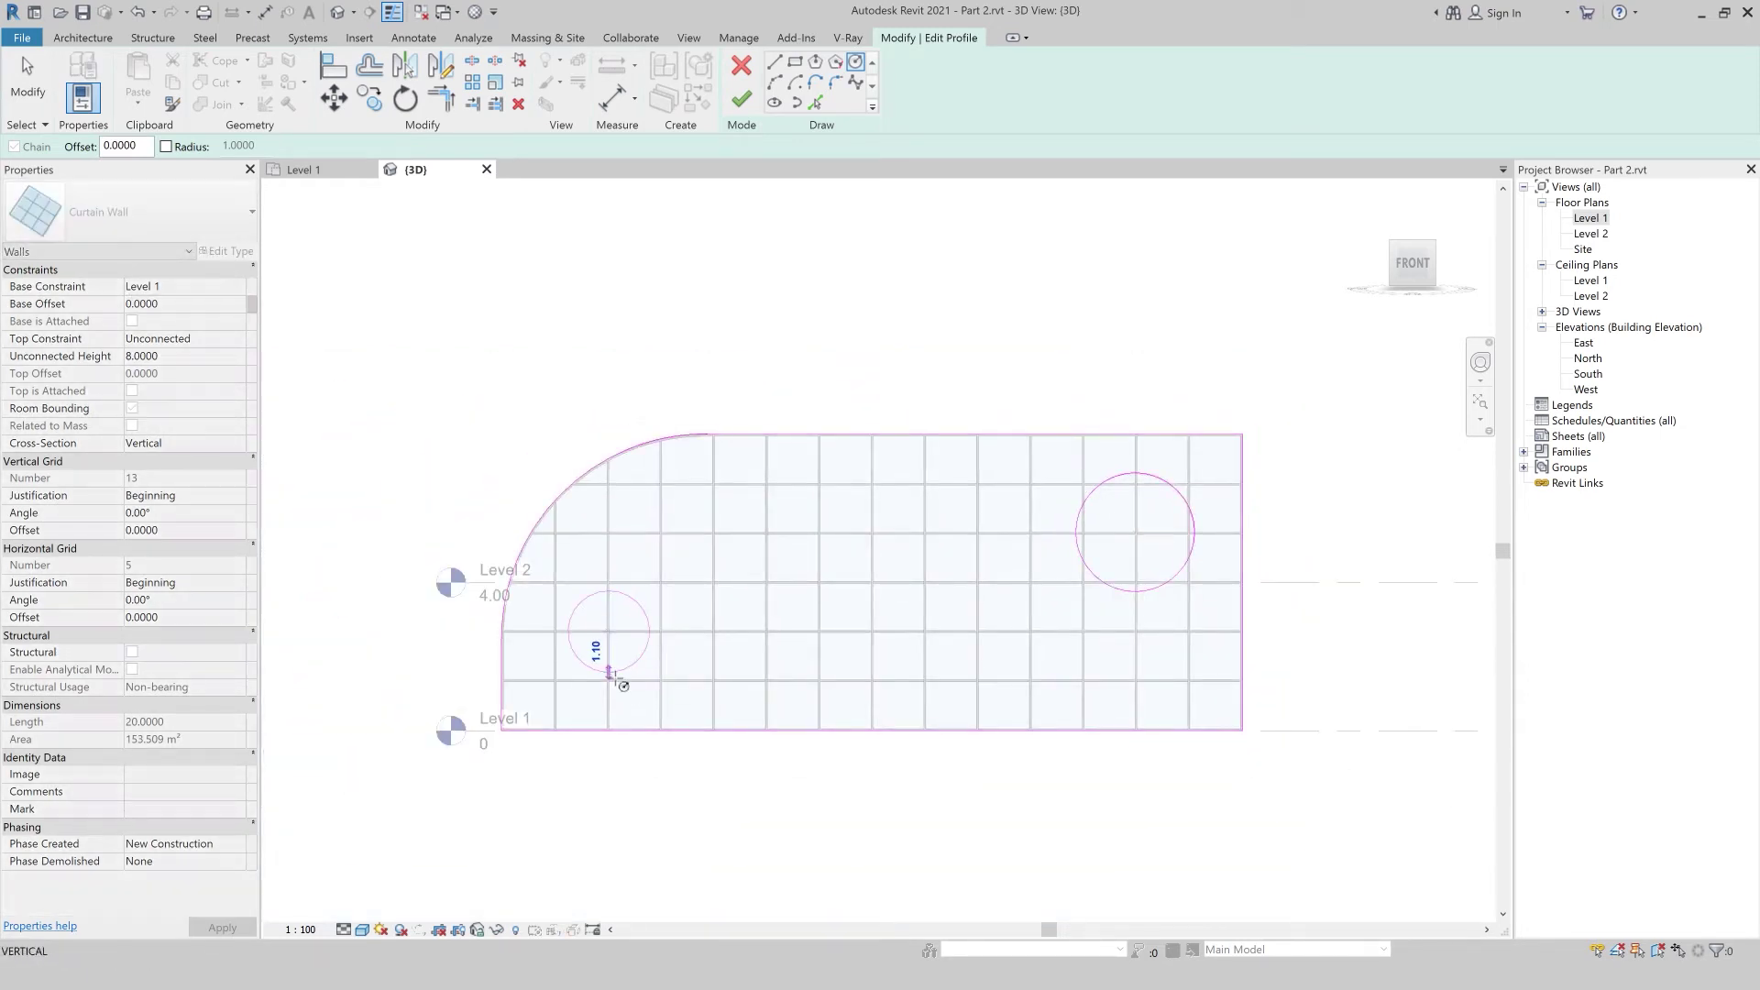
left_click(658, 646)
key("Escape")
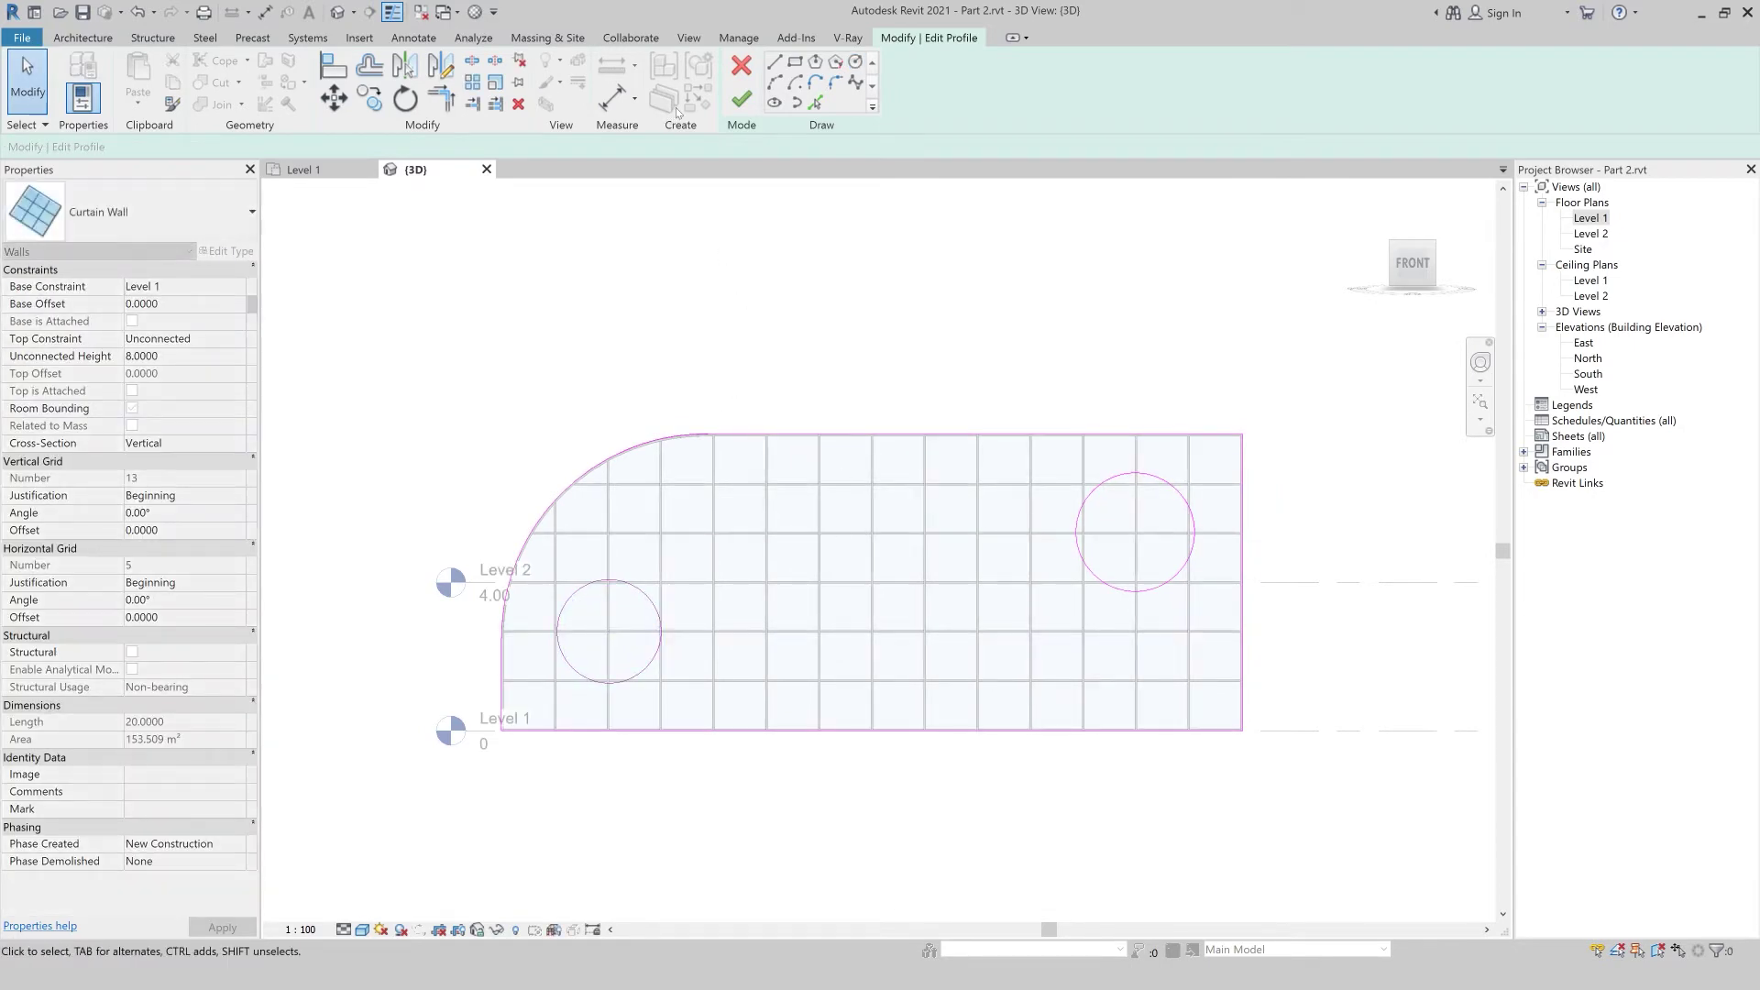
left_click(741, 99)
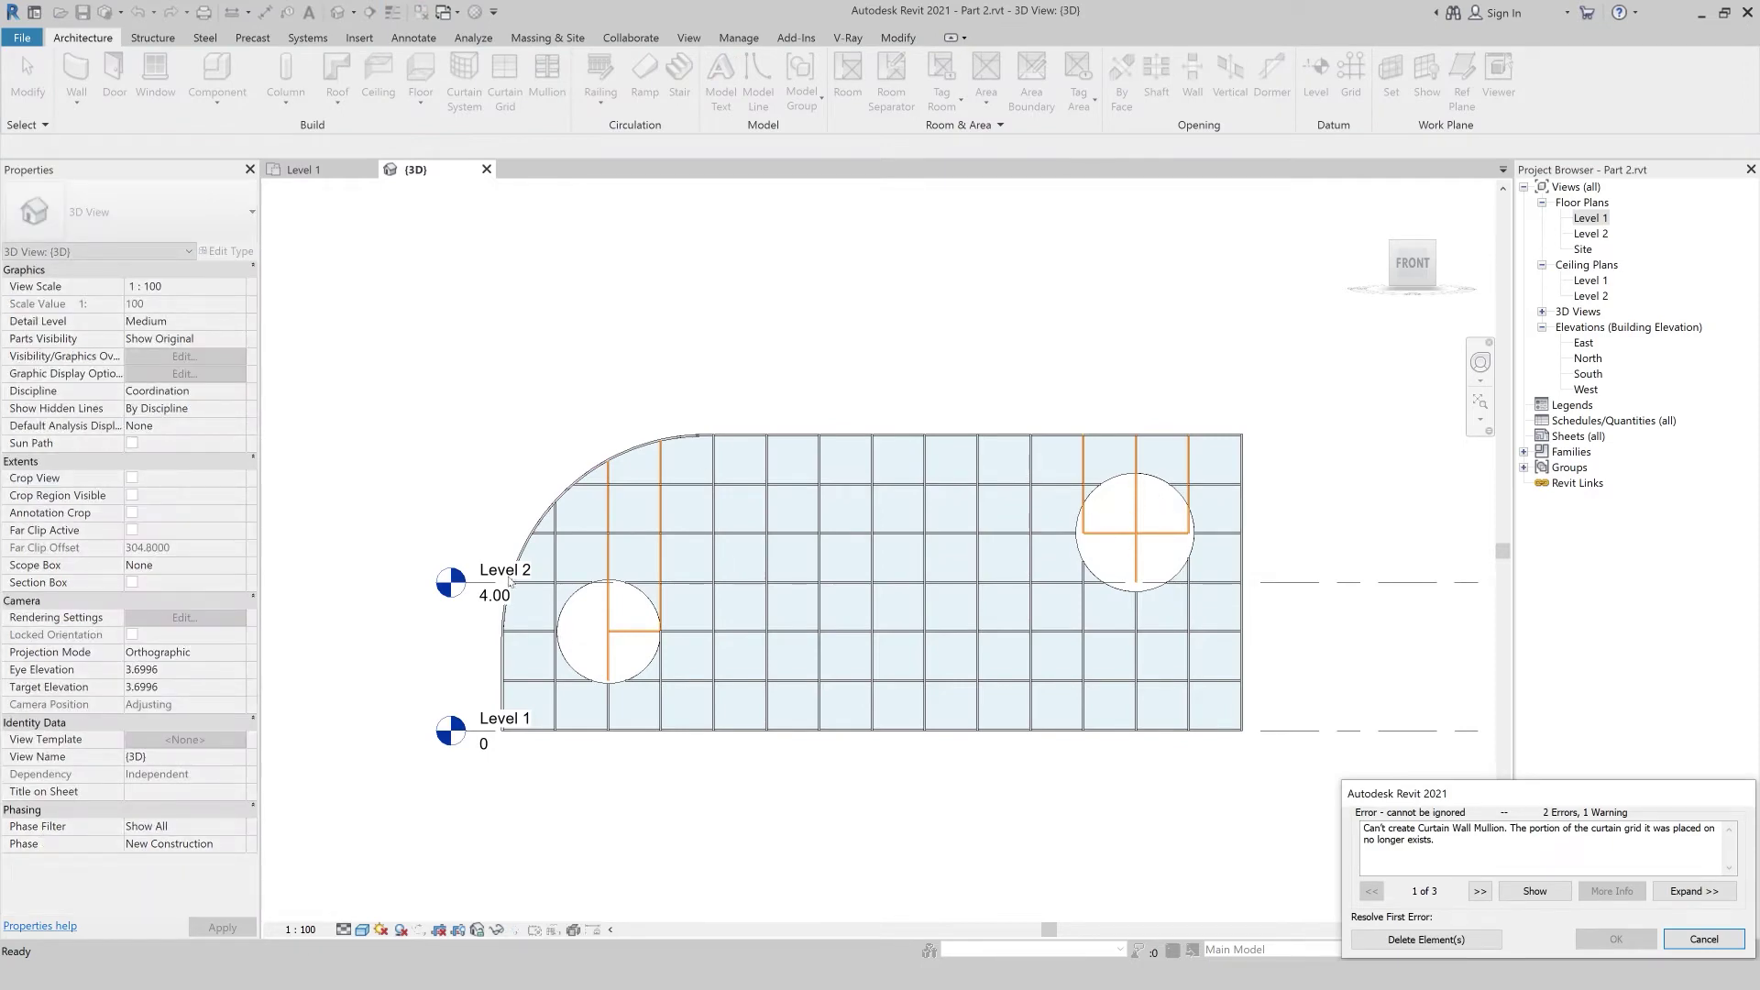
- Delete the orphaned mullions, deselect, and reopen the curtain wall profile for editing
left_click(1426, 940)
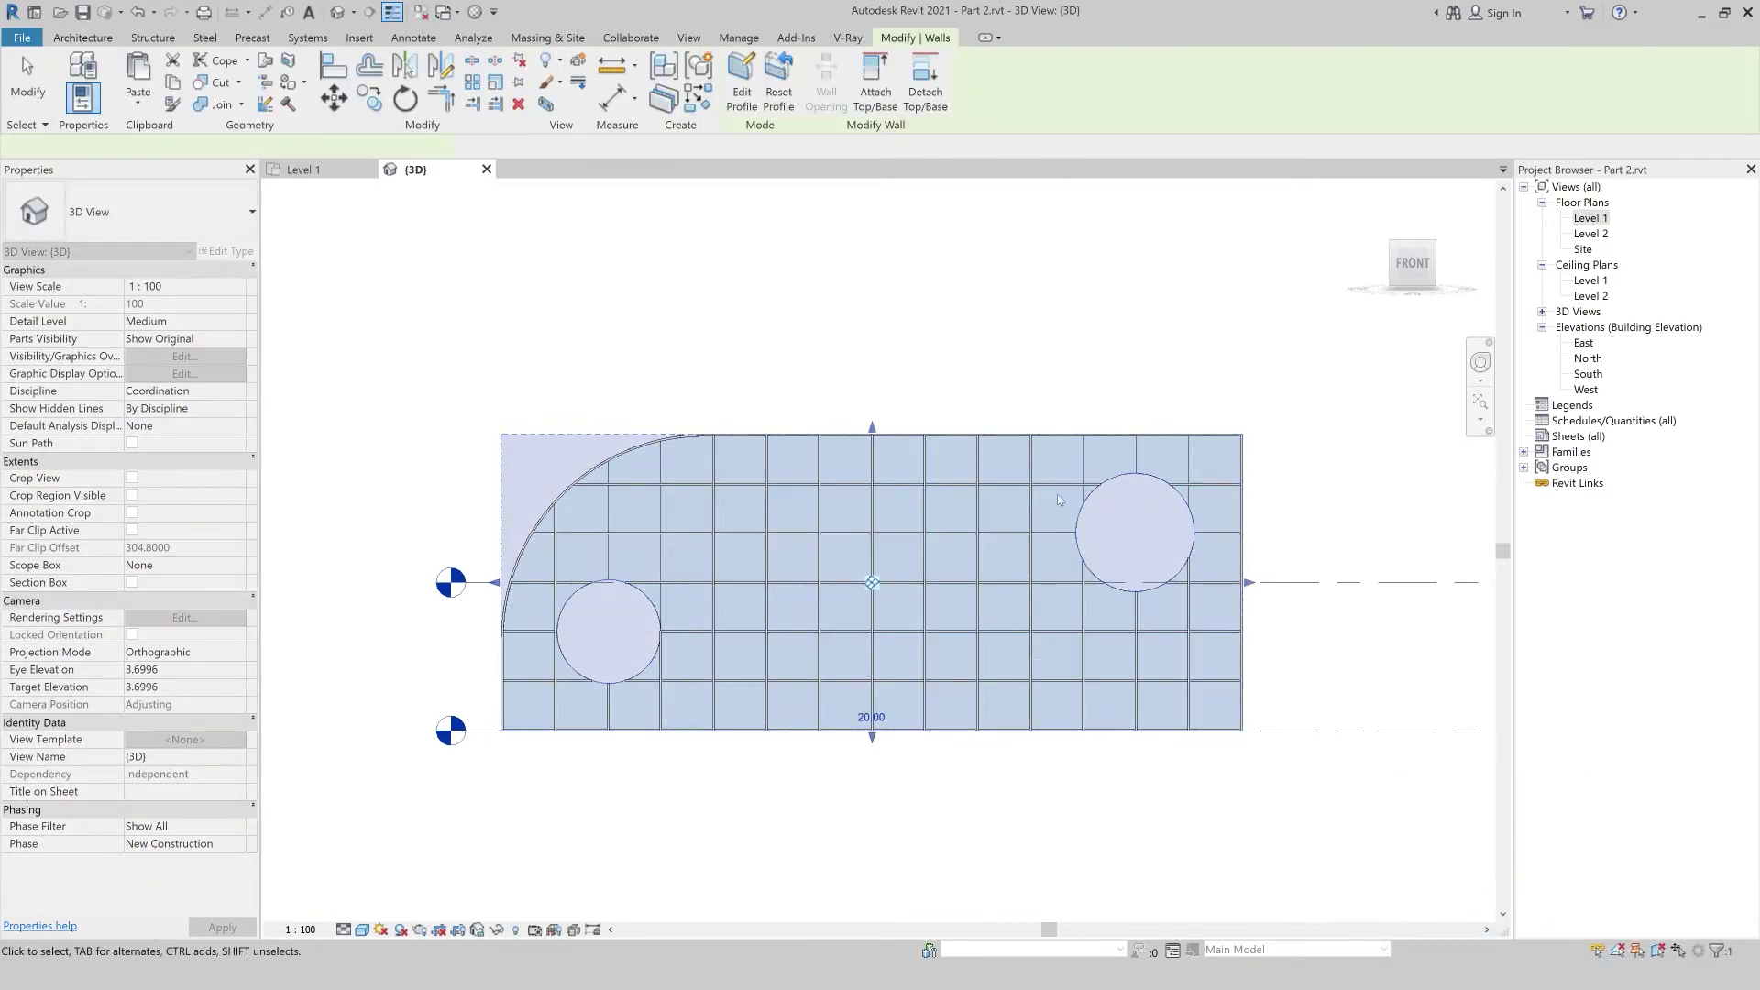
left_click(1221, 317)
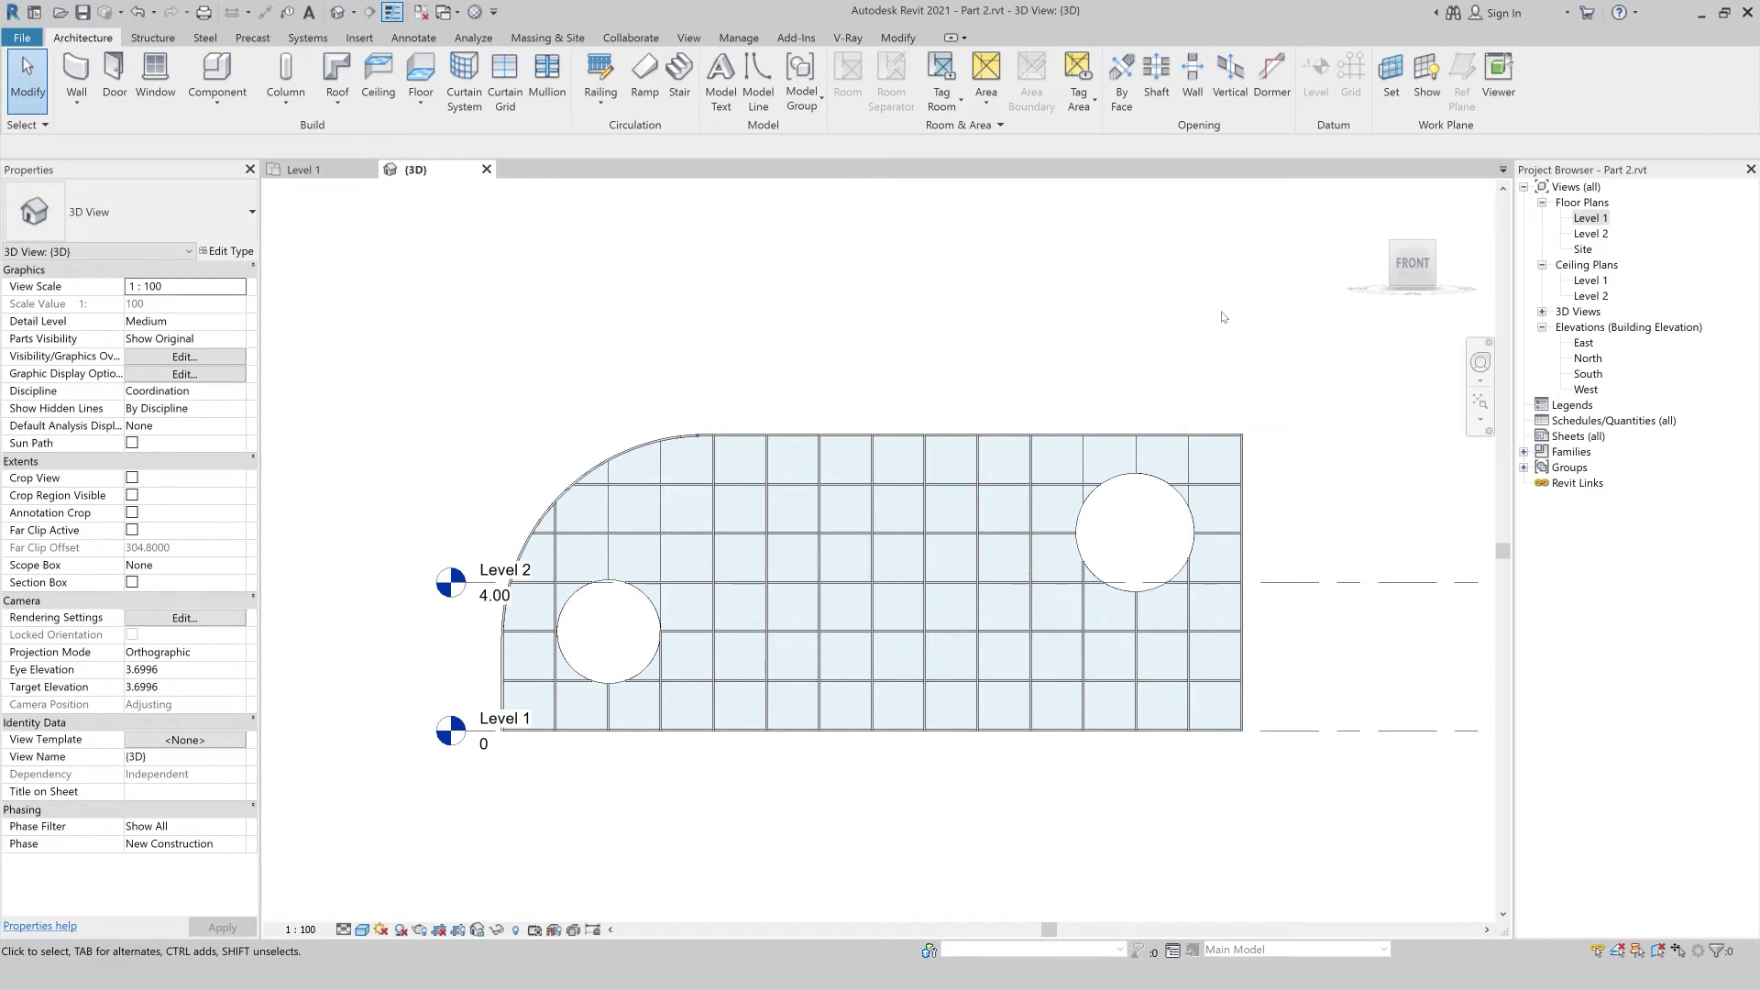
double_click(875, 524)
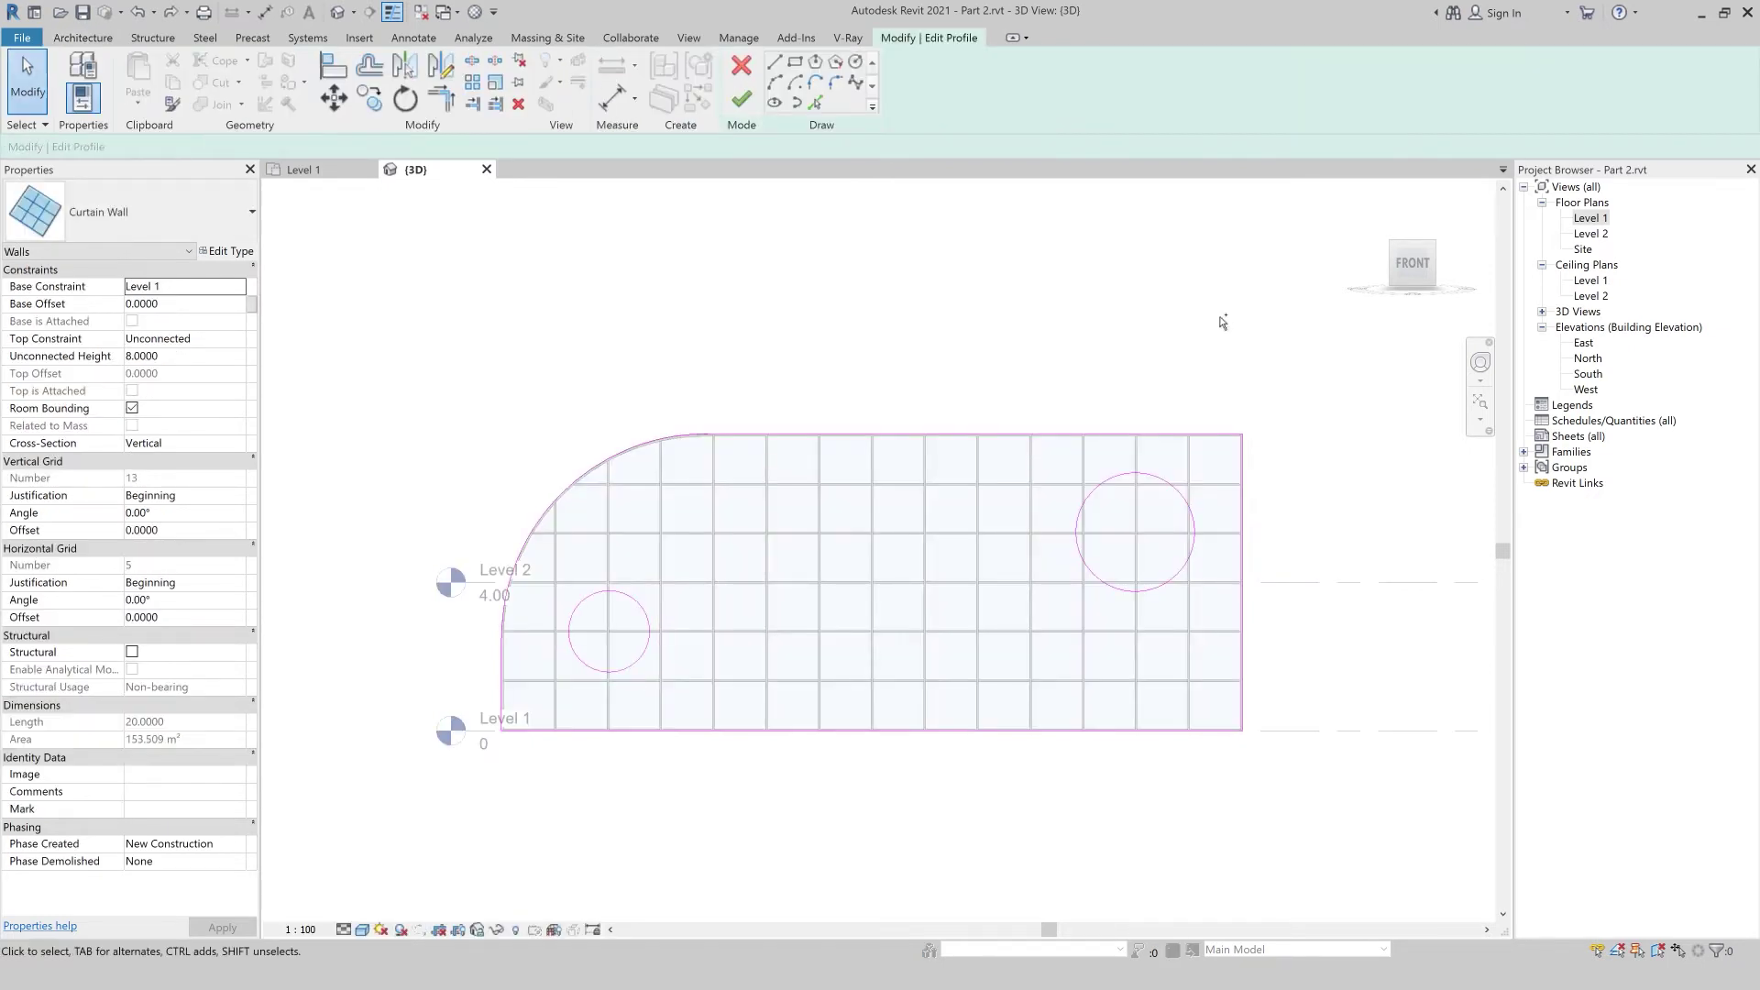
- Shorten the profile's top edge line, then finish and dismiss the 'Lines must be in closed loops' error
scroll(919, 377, "up", 2)
scroll(947, 366, "down", 1)
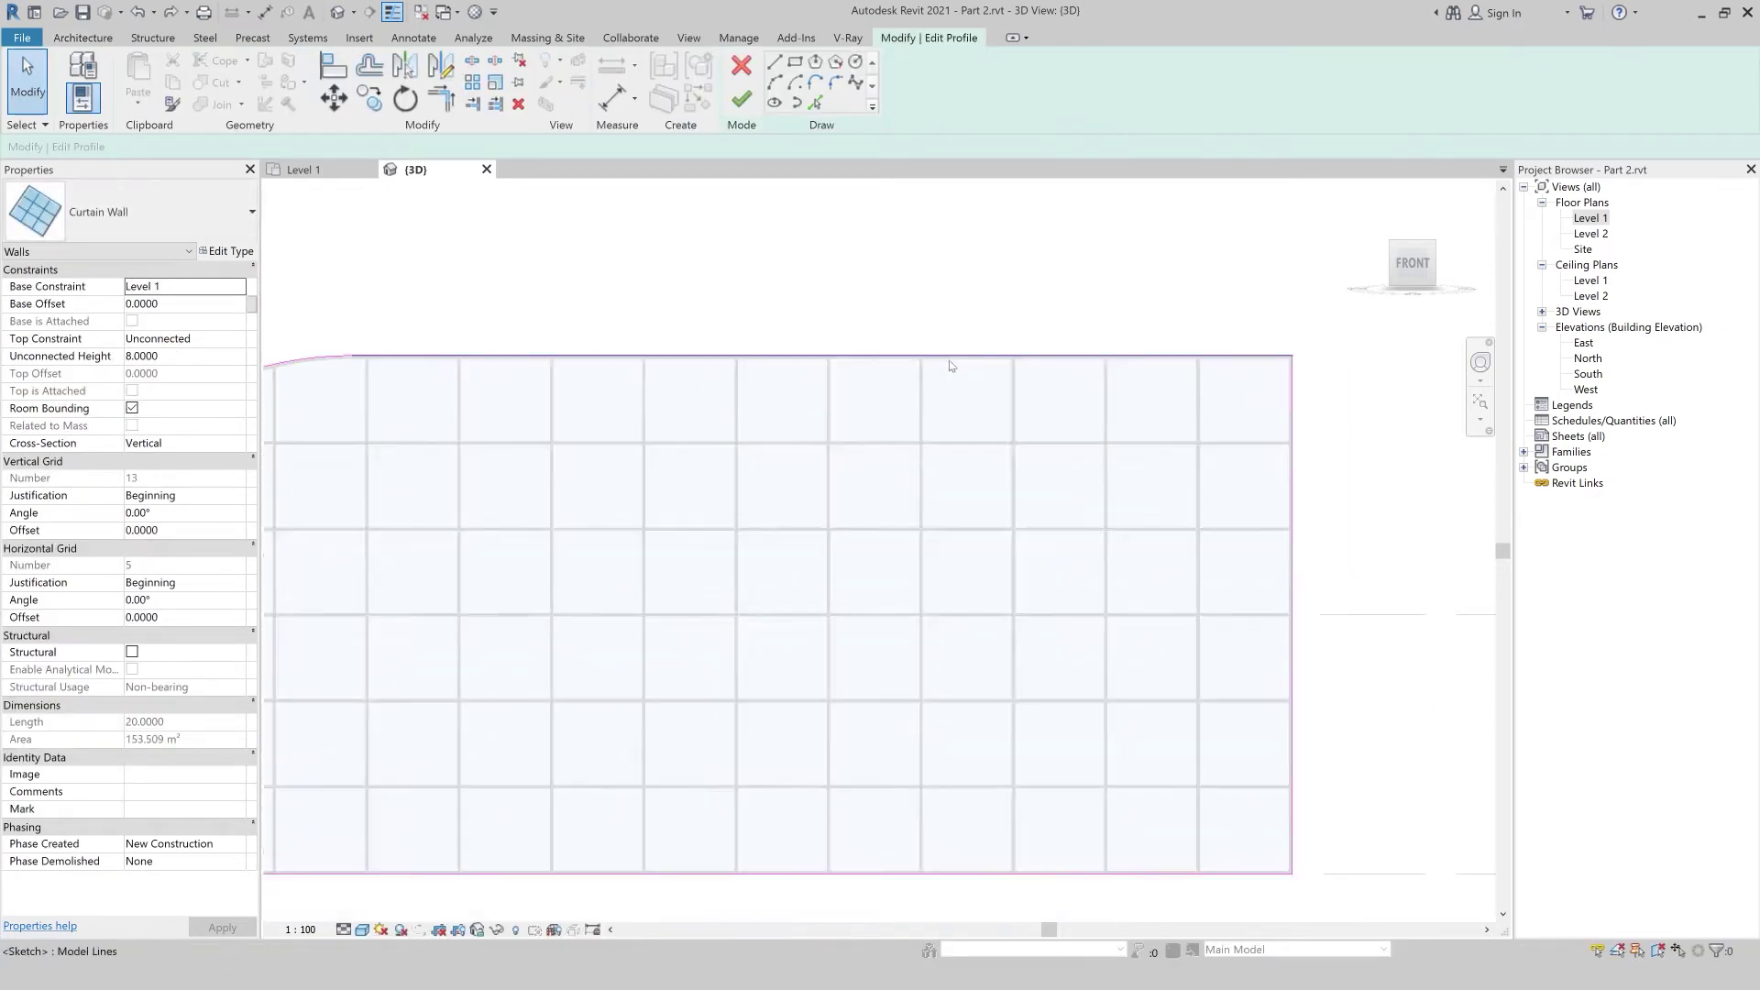
scroll(476, 380, "down", 1)
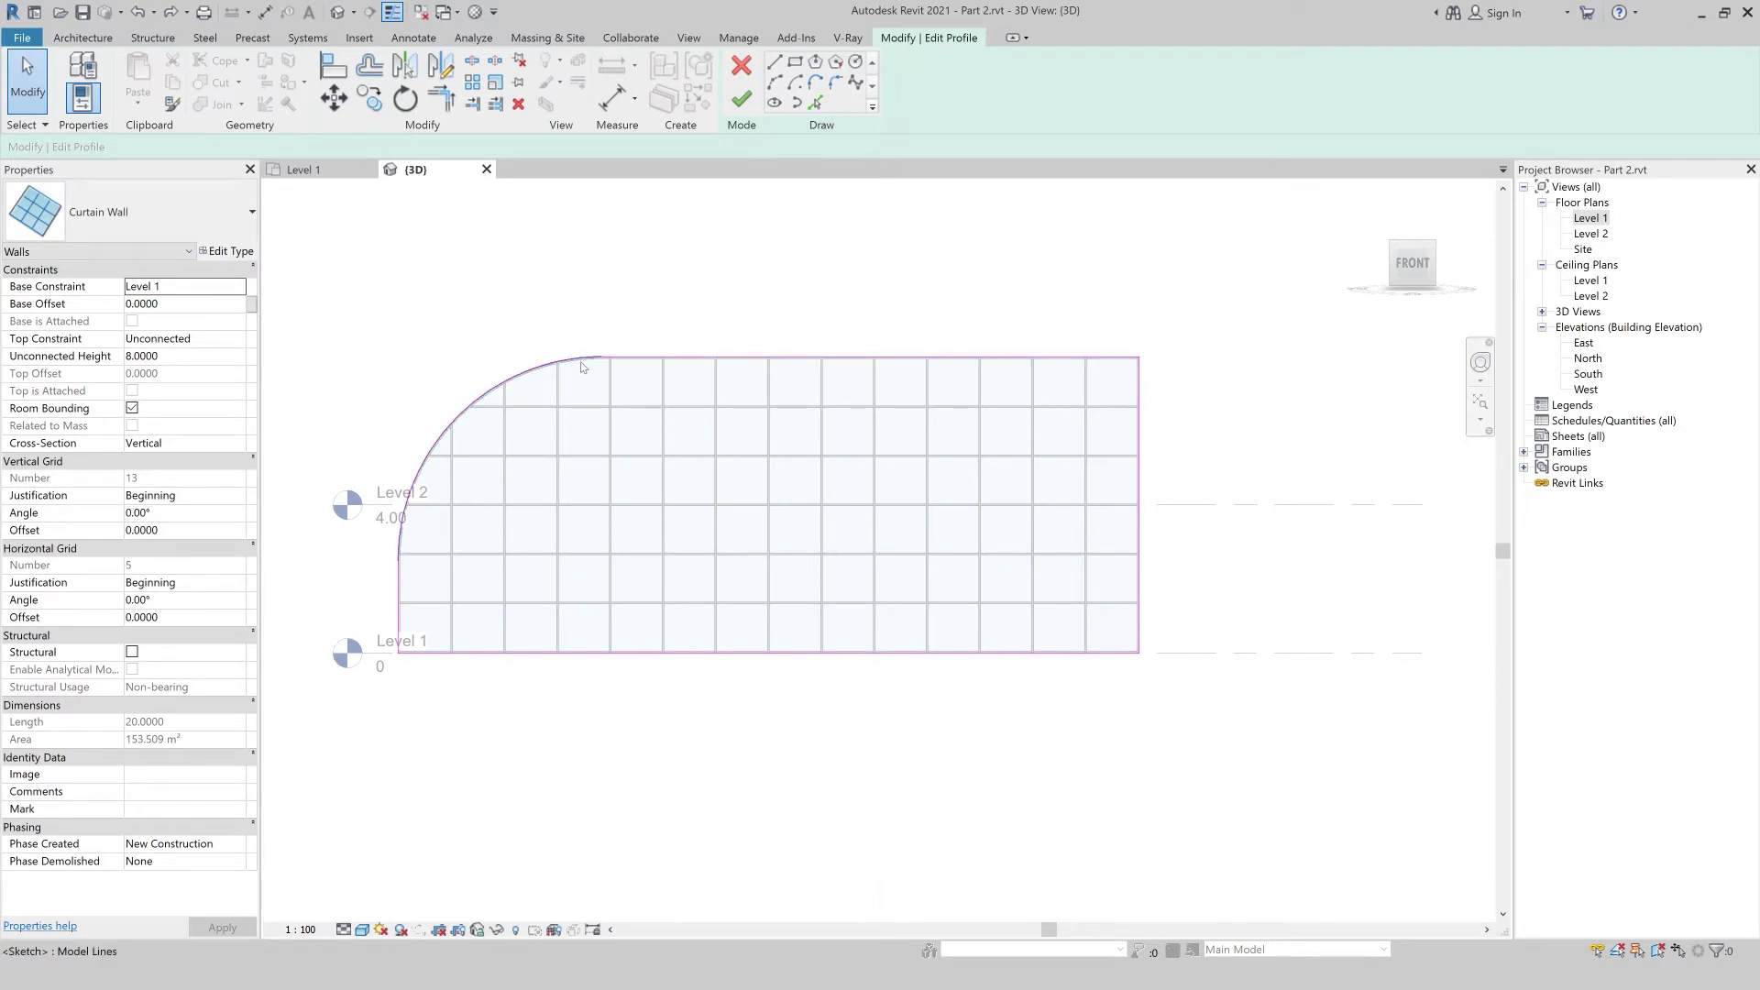
left_click(642, 357)
mouse_move(1138, 358)
left_mouse_down()
mouse_move(1081, 362)
mouse_move(1103, 314)
left_mouse_up()
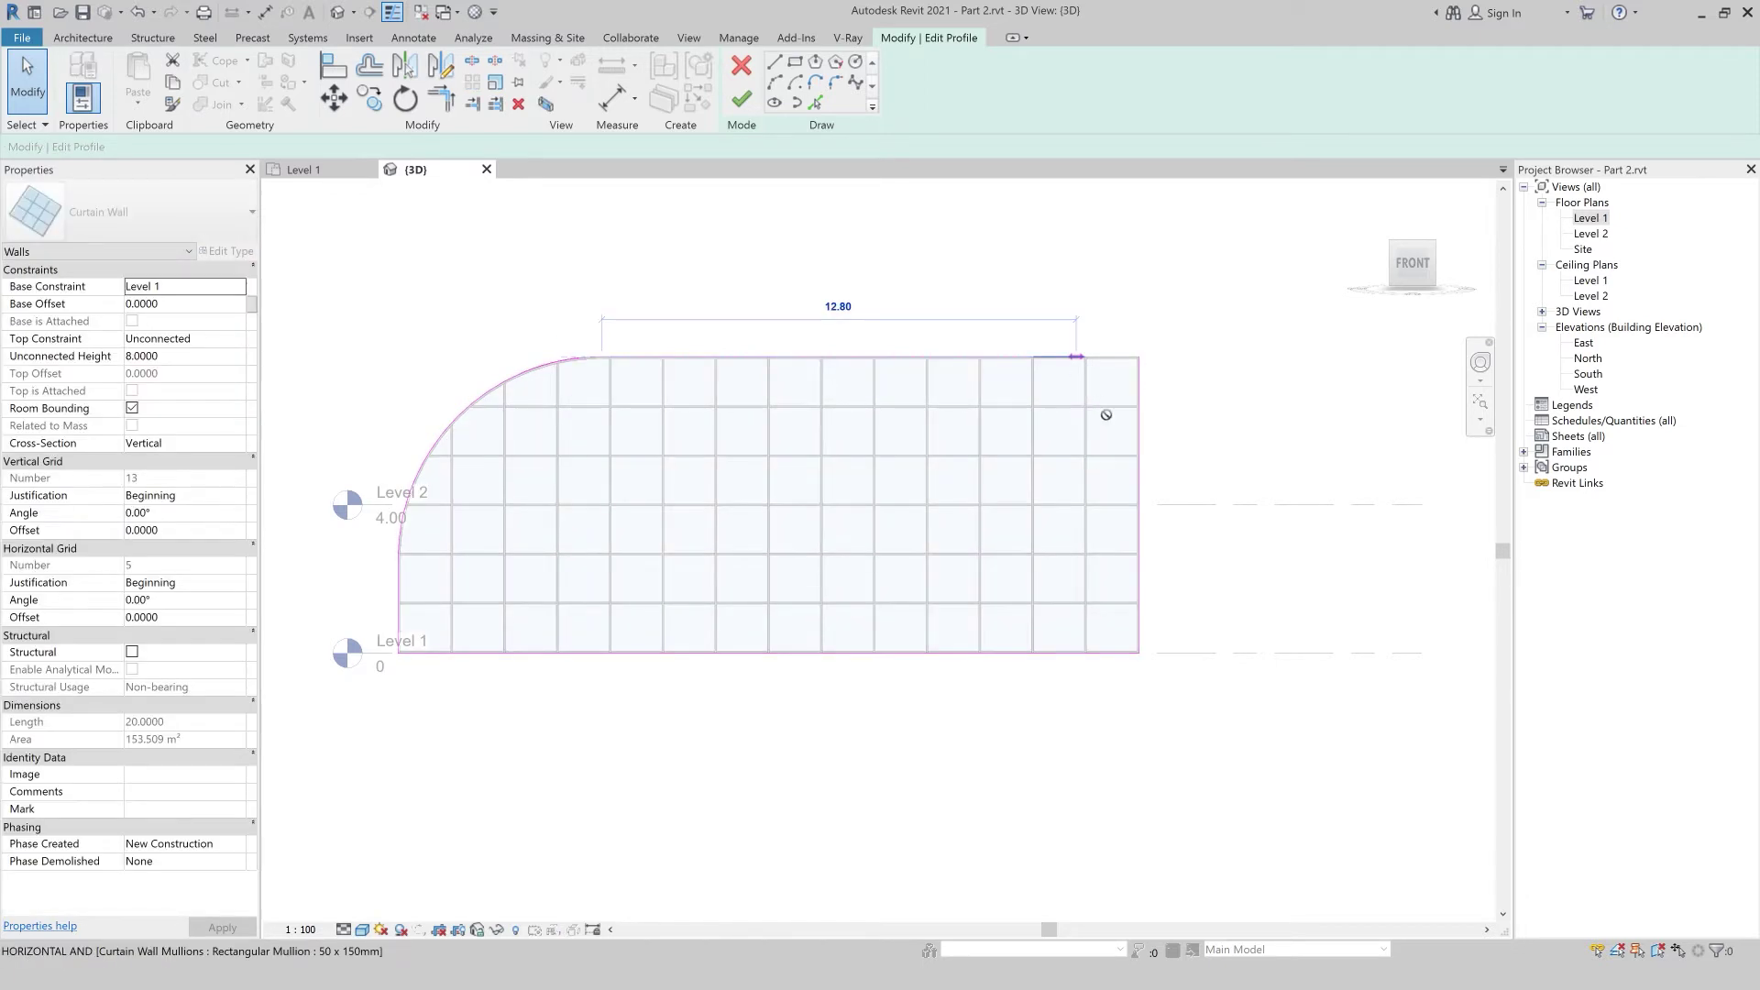
key("Escape")
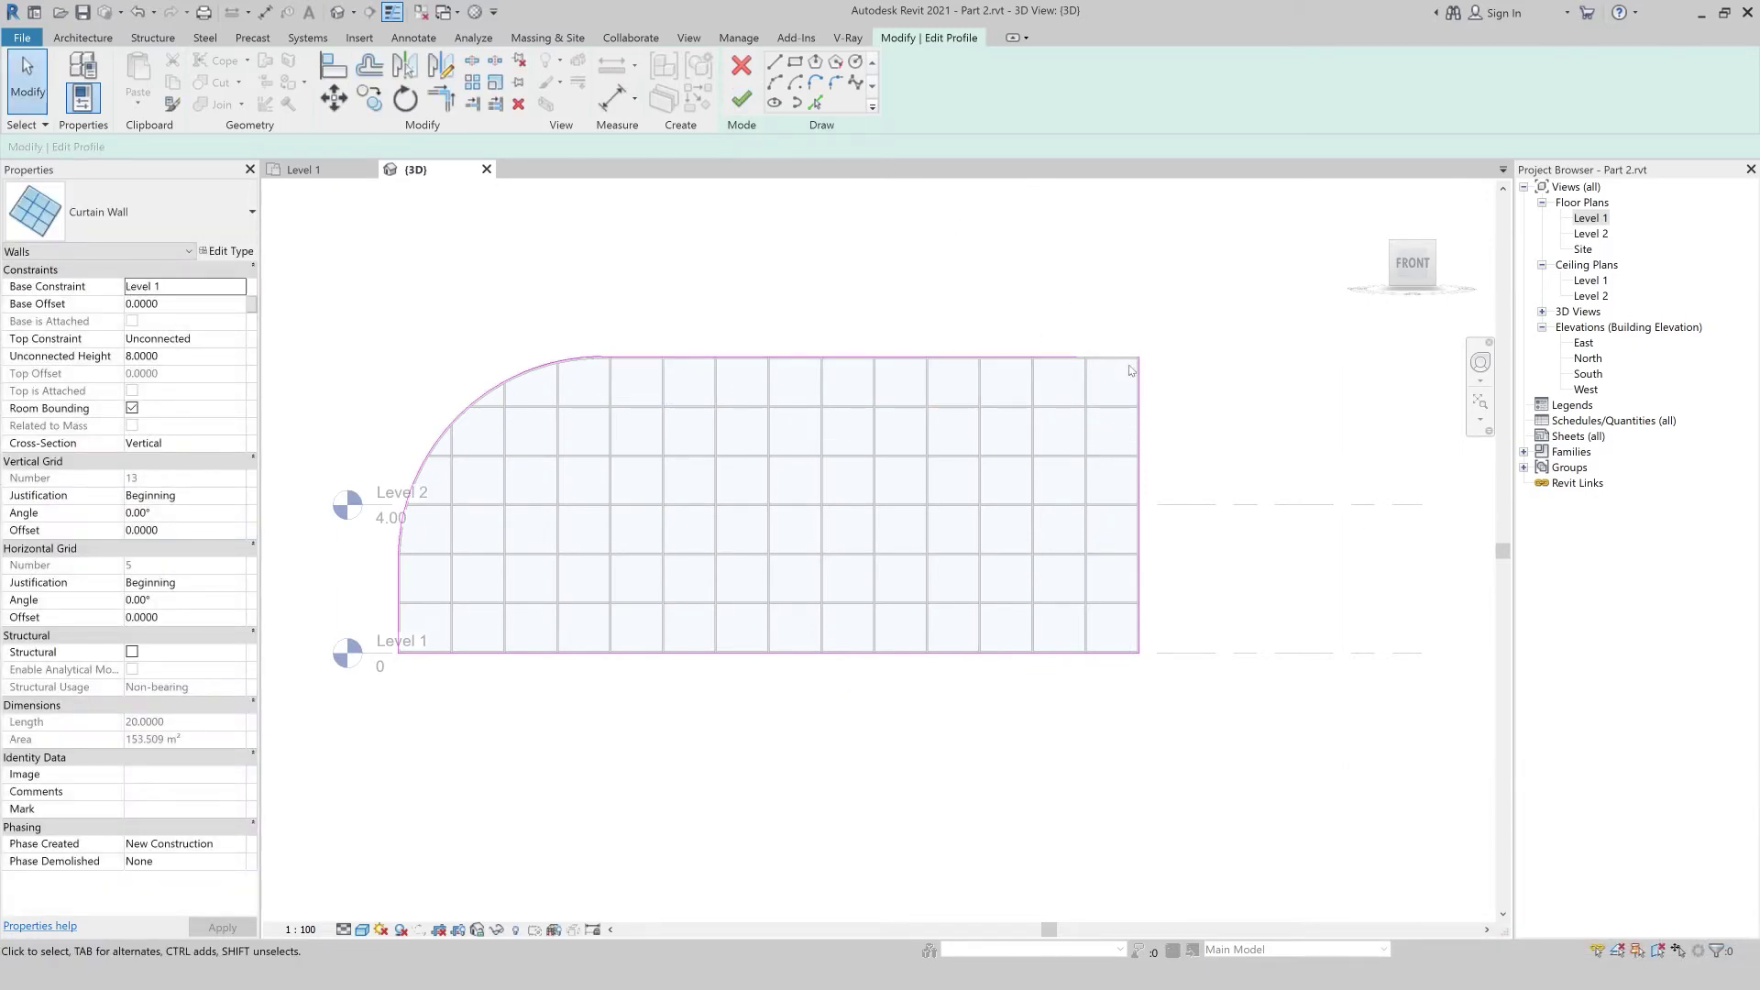
left_click(744, 101)
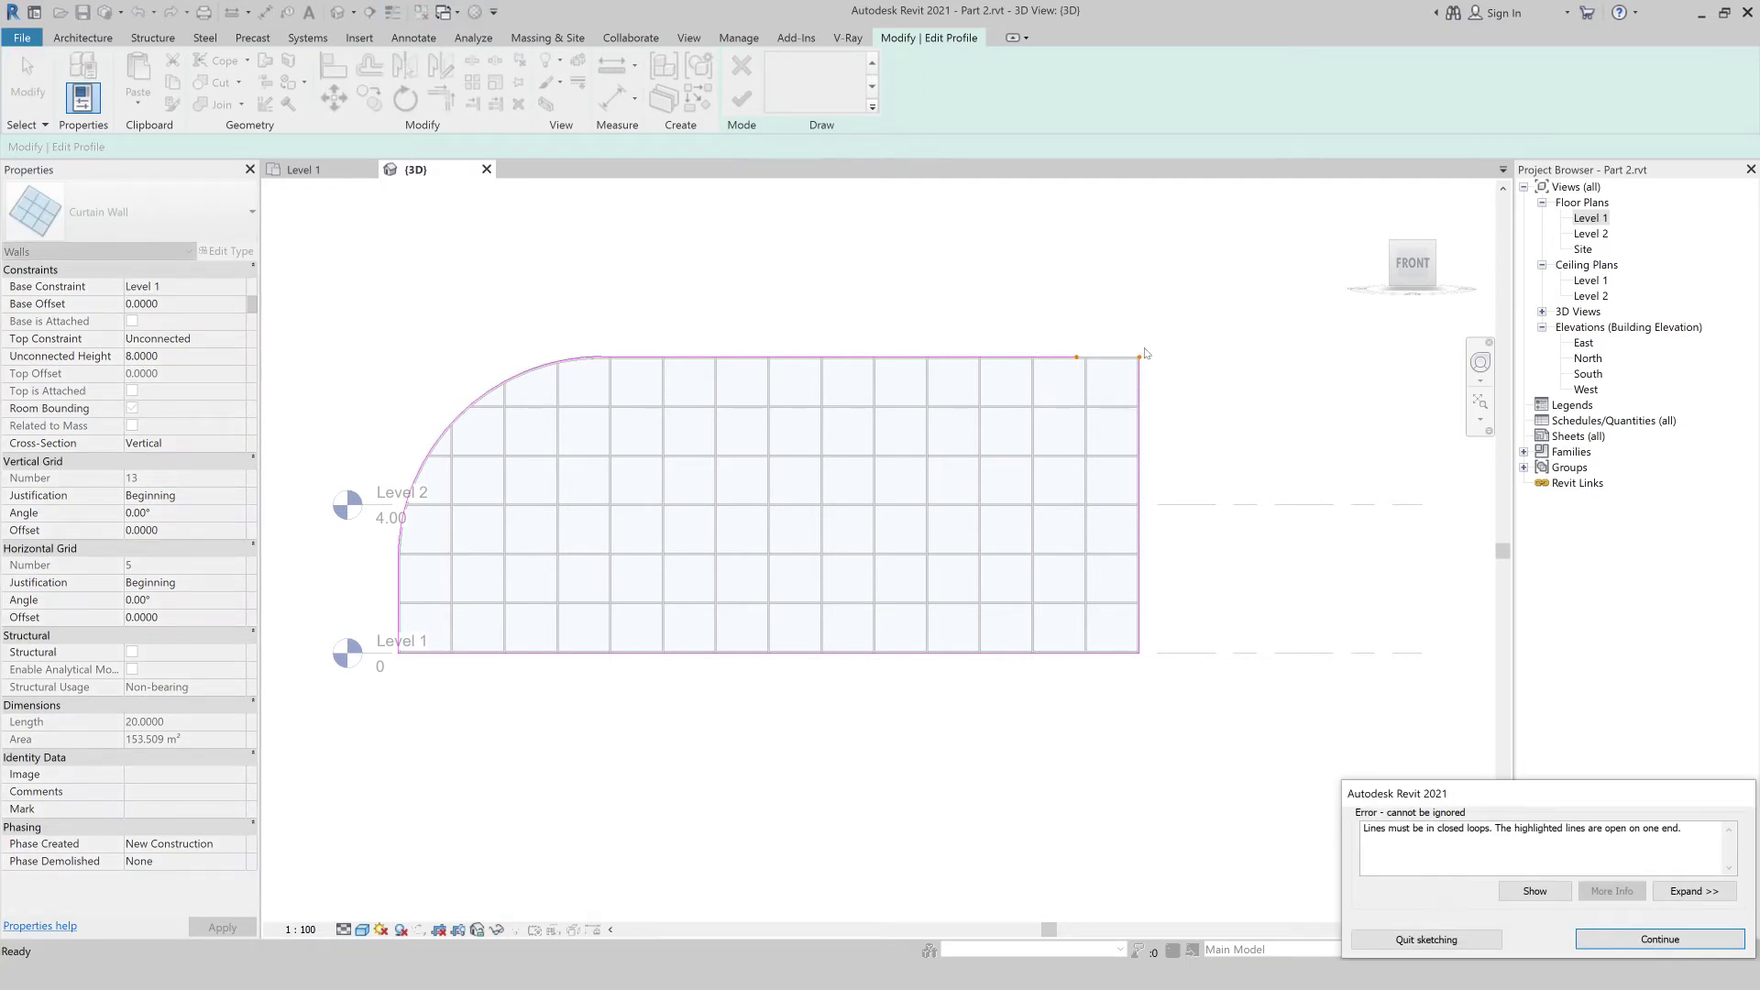
key("Return")
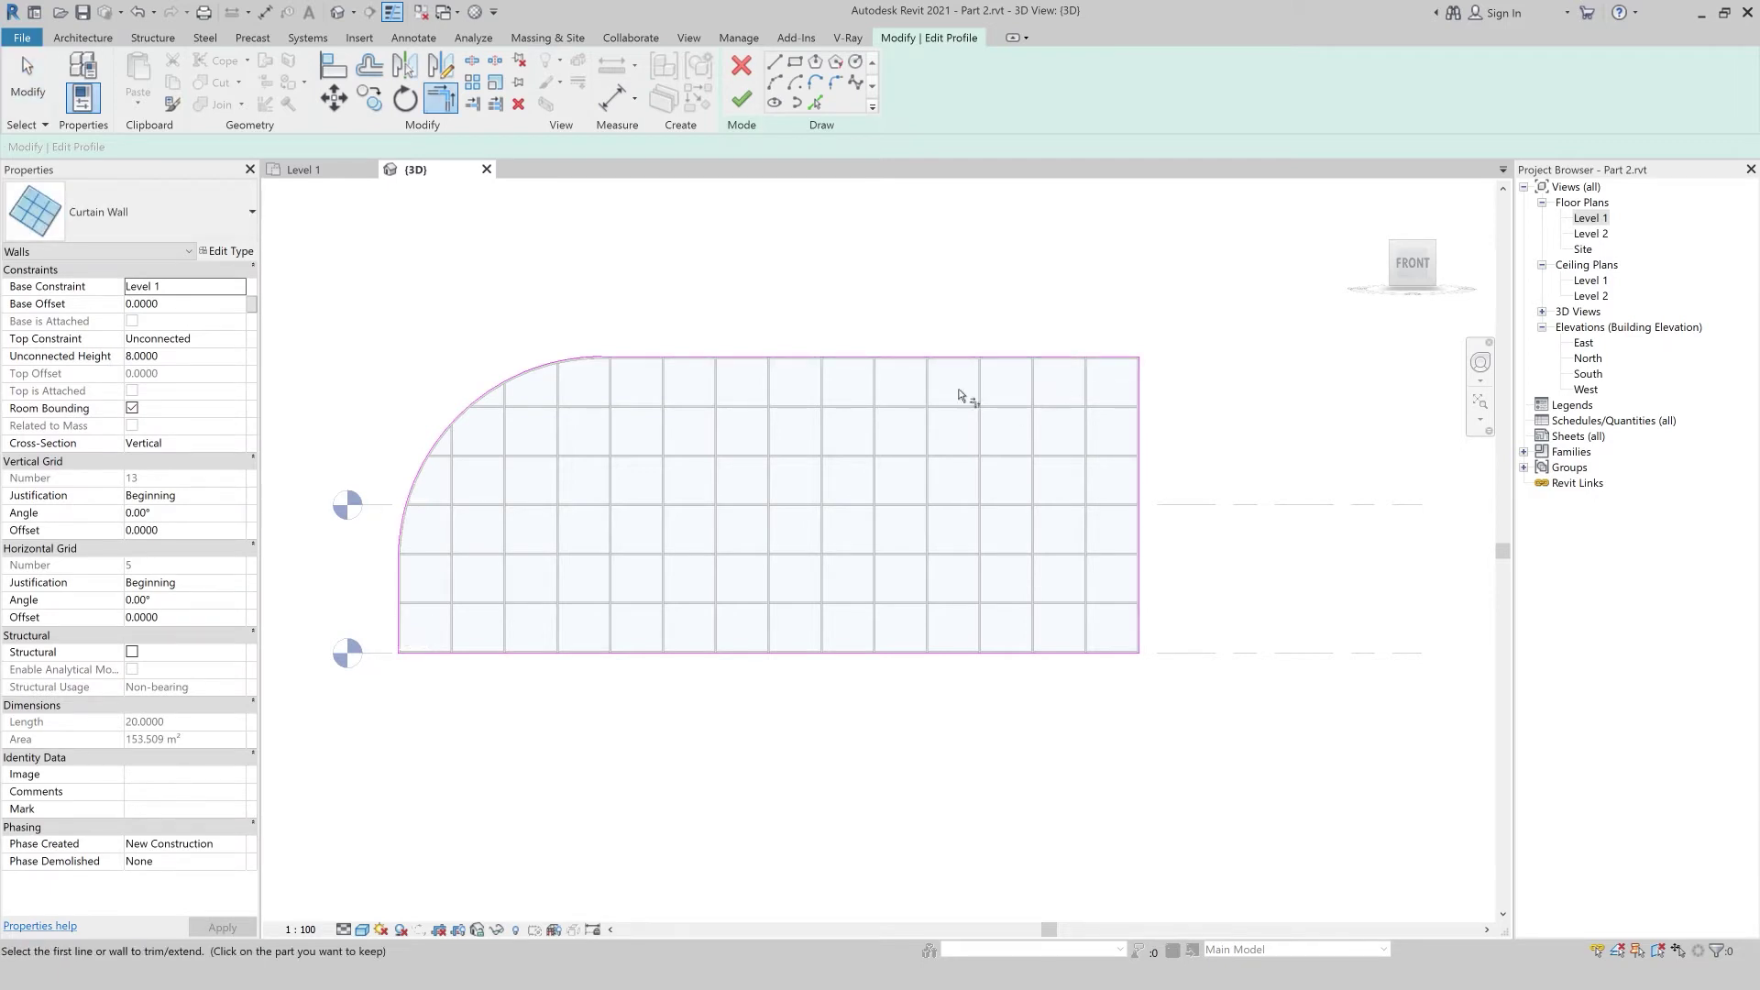
- Sketch a rectangle from the top mullion endpoint down to Level 2 height near the right
left_click(795, 61)
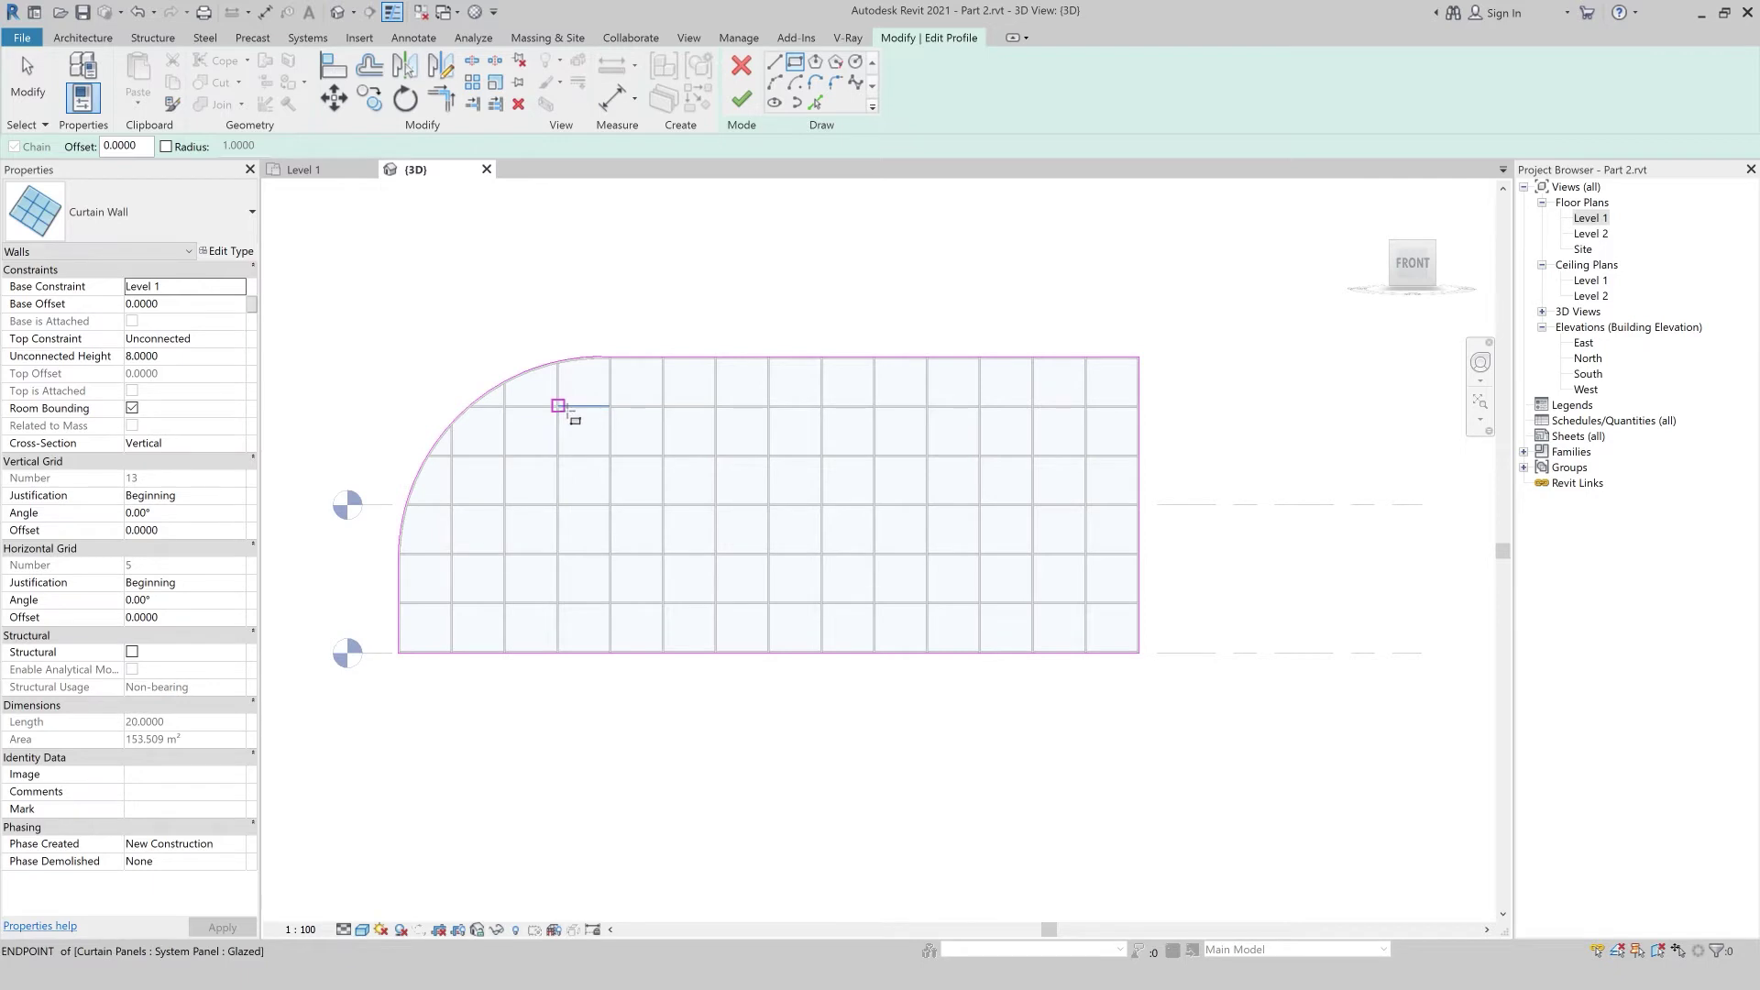
left_click(558, 405)
key("Escape")
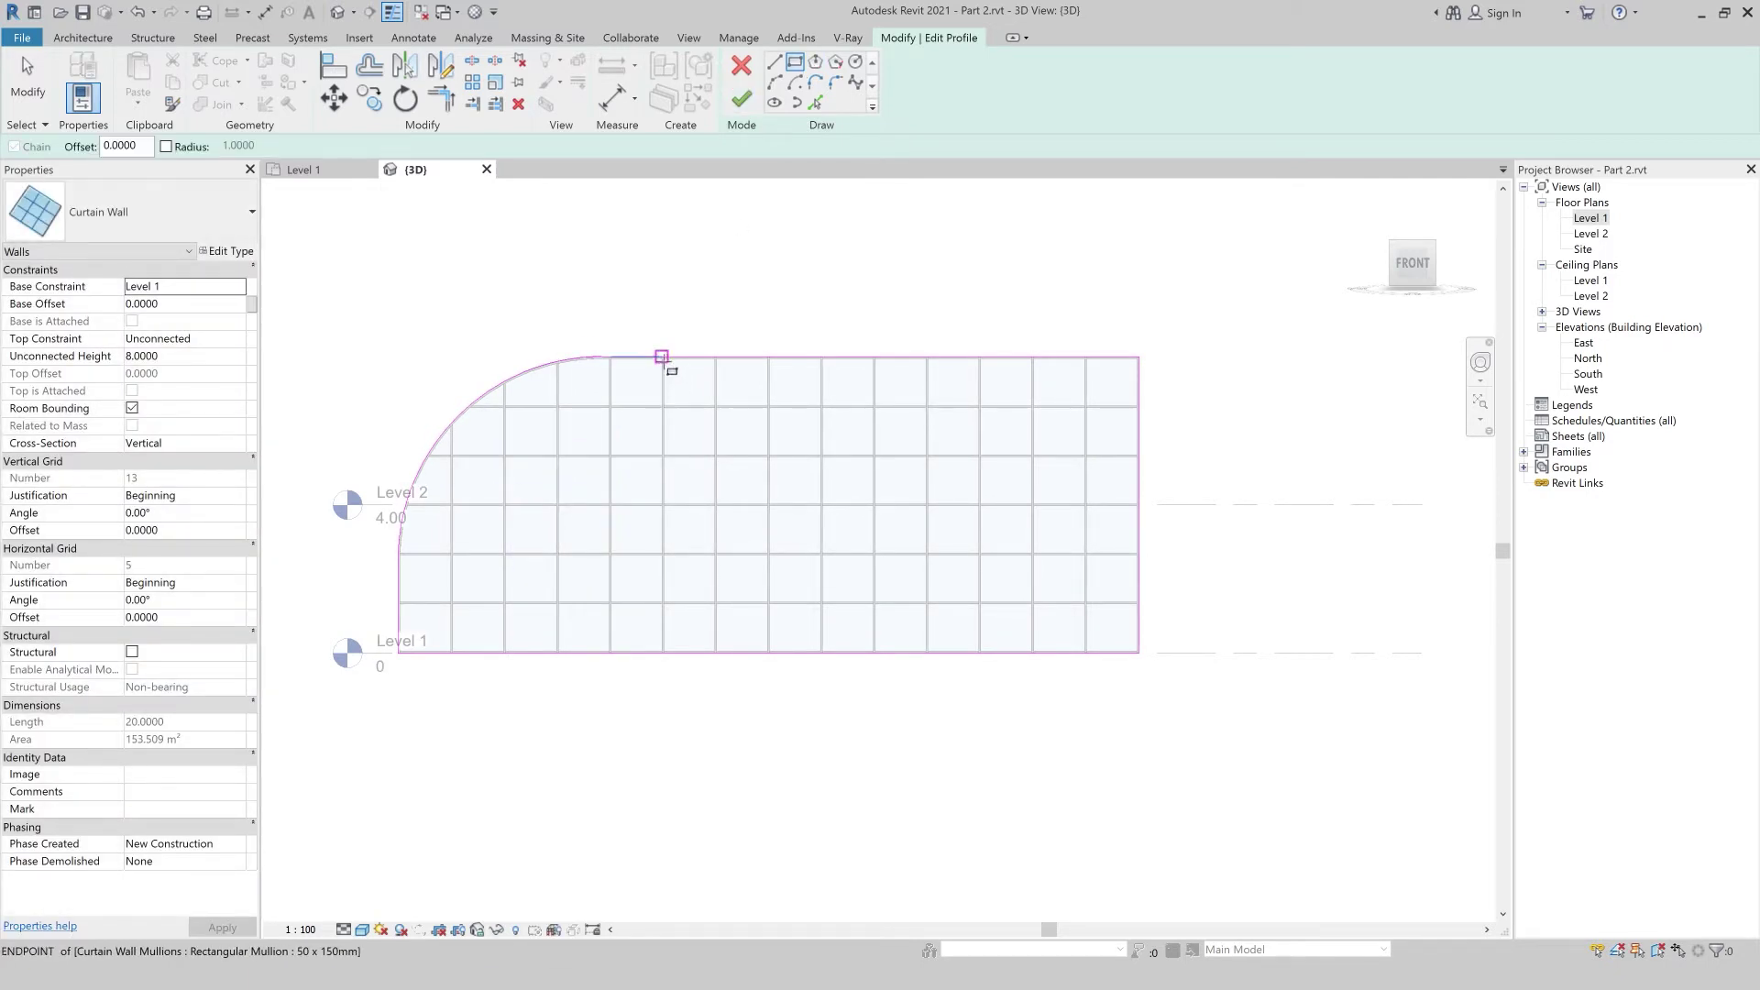
left_click(662, 357)
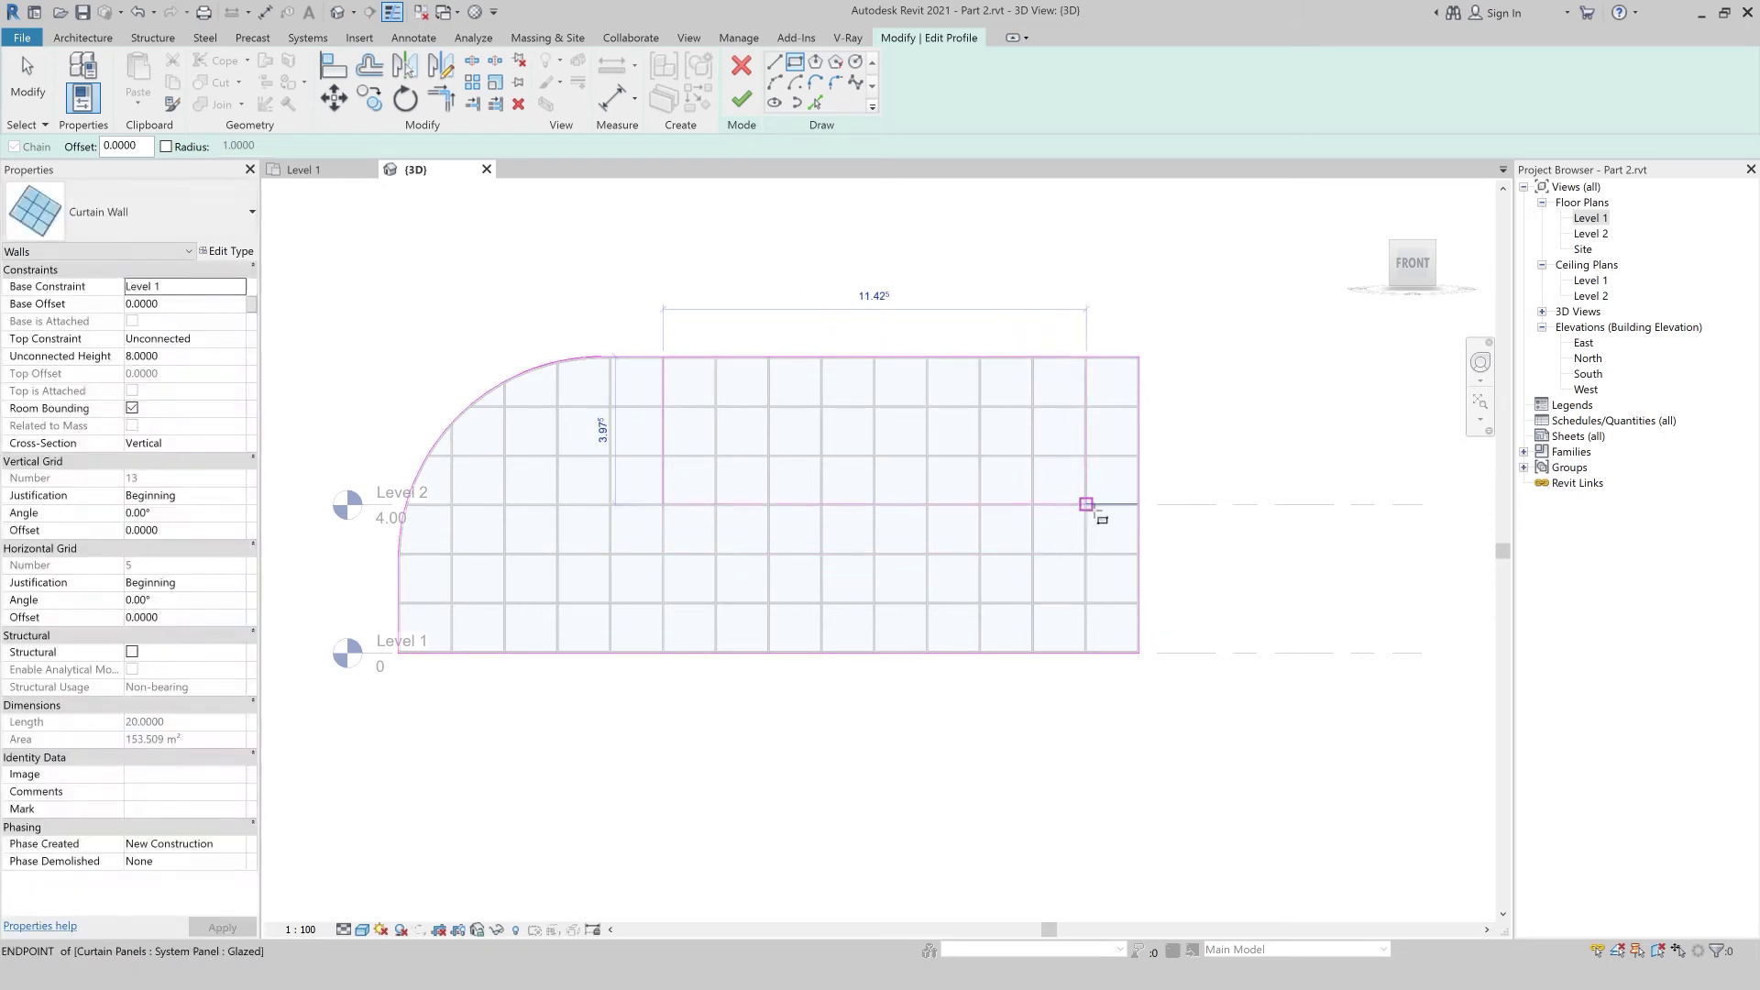
left_click(1033, 504)
key("Escape")
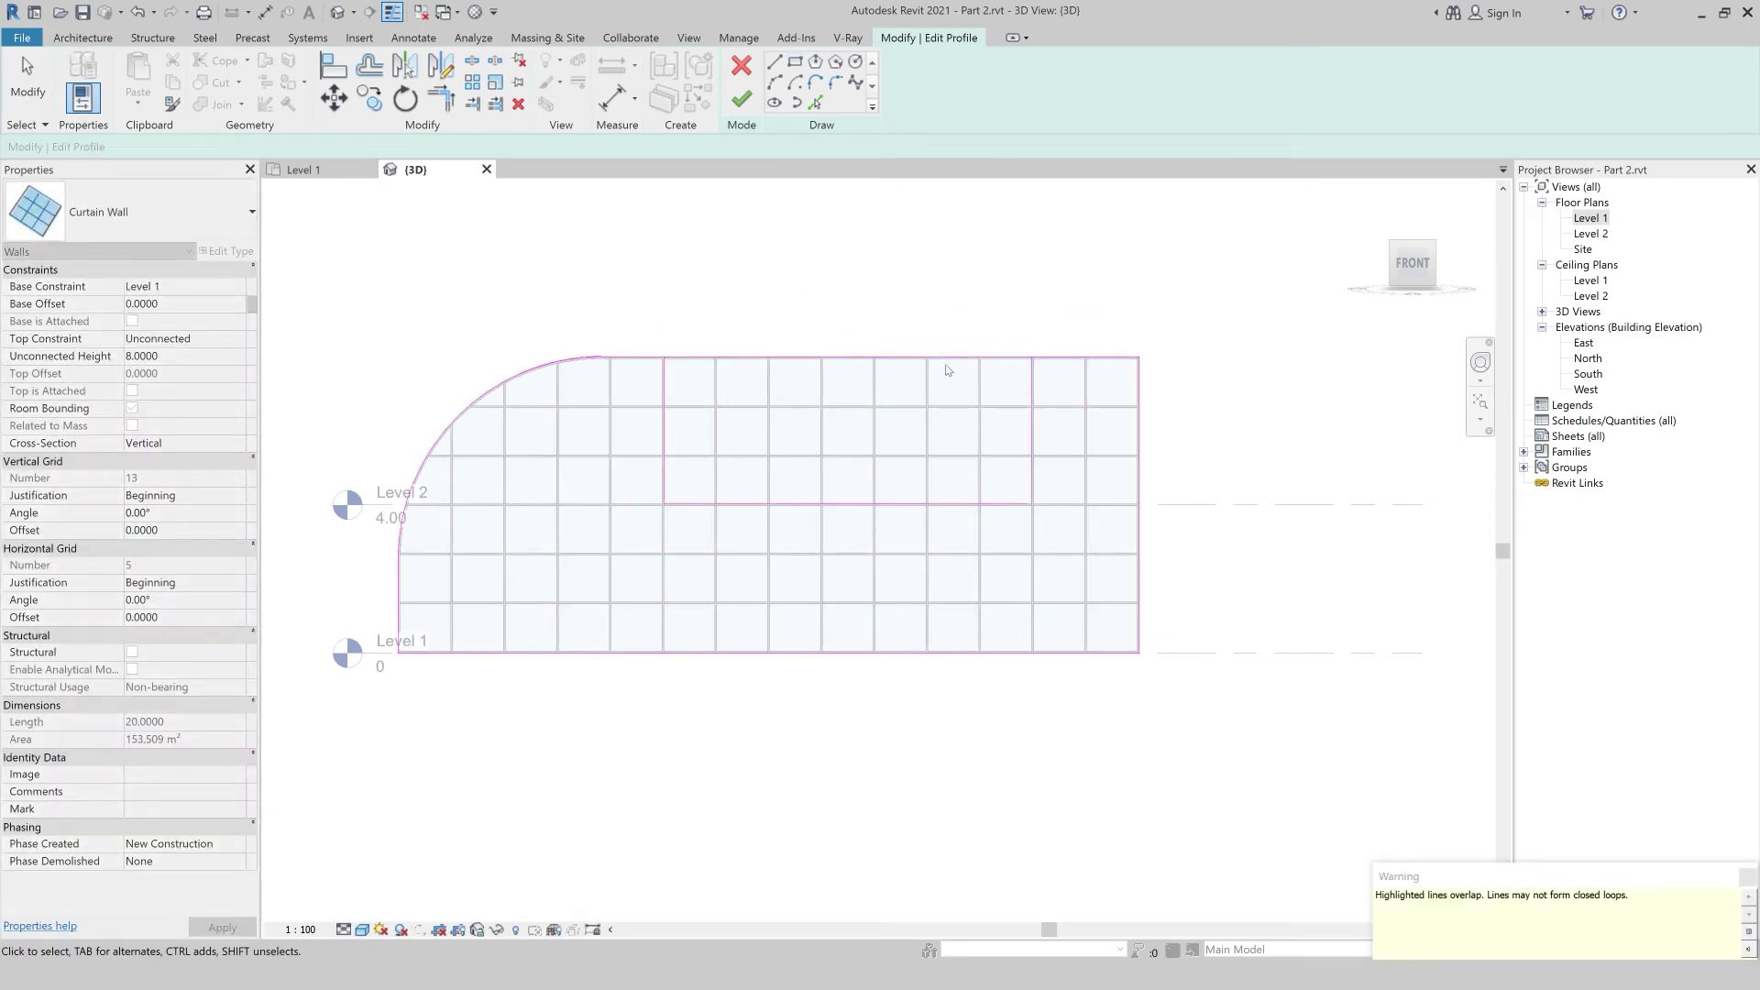
left_click(955, 405)
key("Escape")
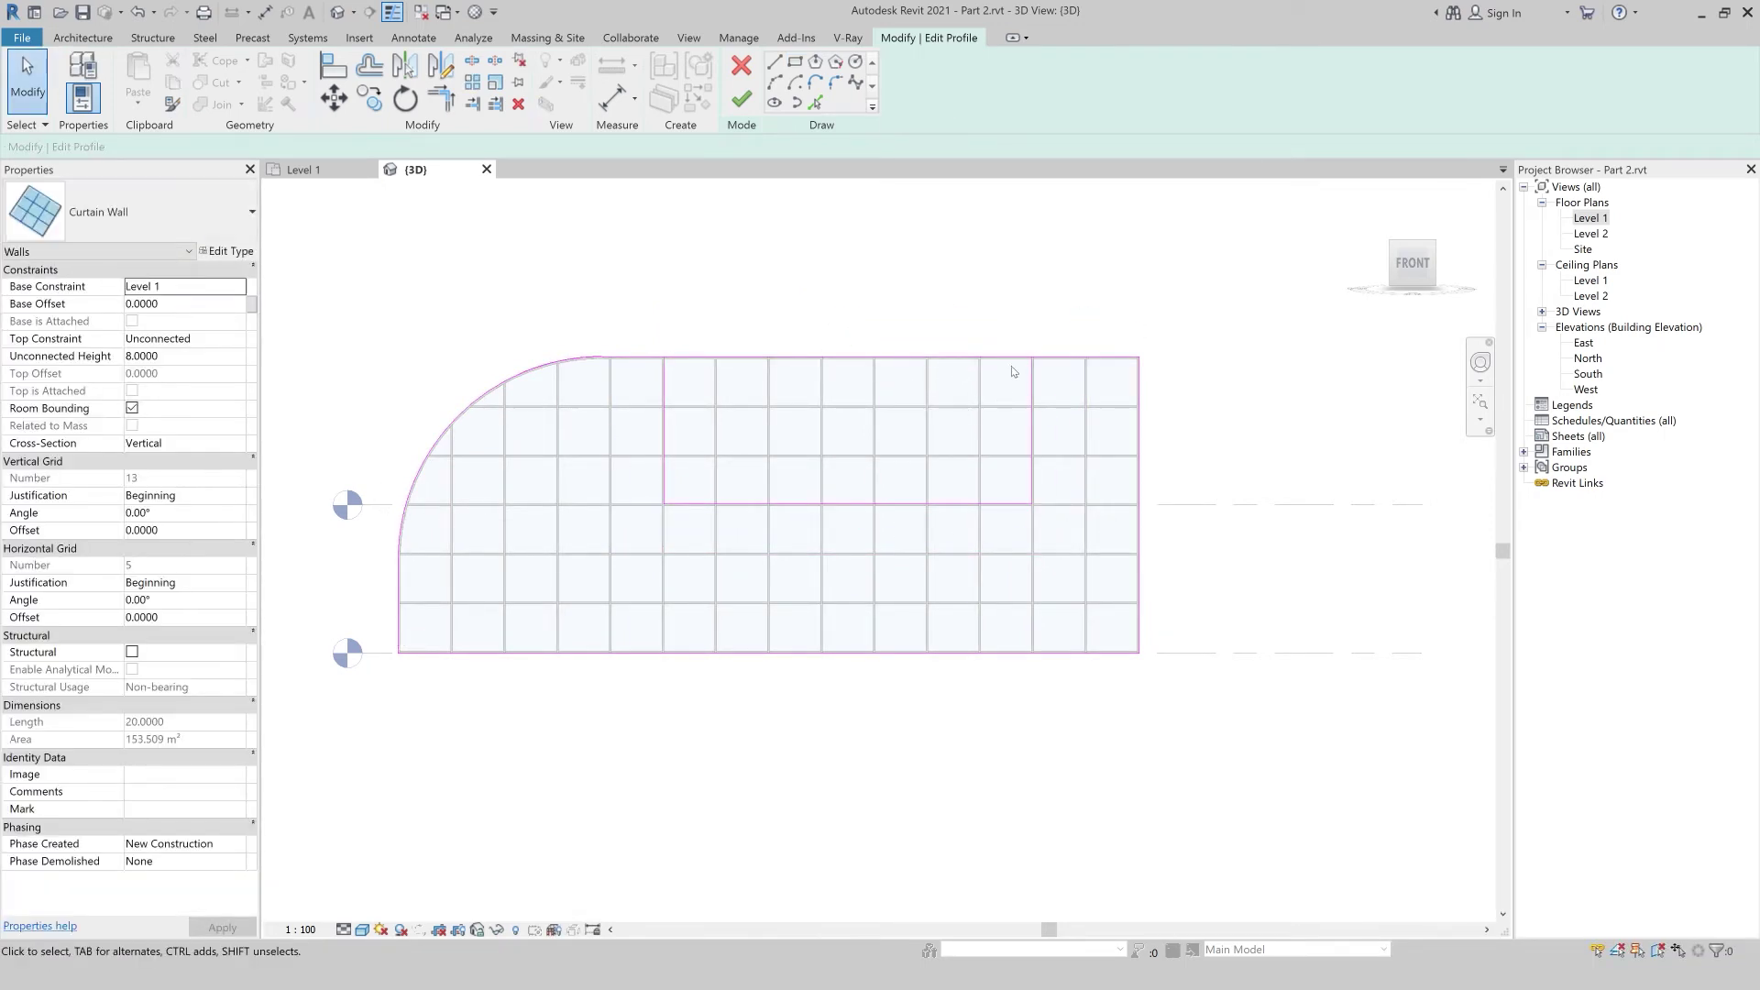
- Trim the rectangle's vertical side to the wall's top edge to form a corner
left_click(742, 98)
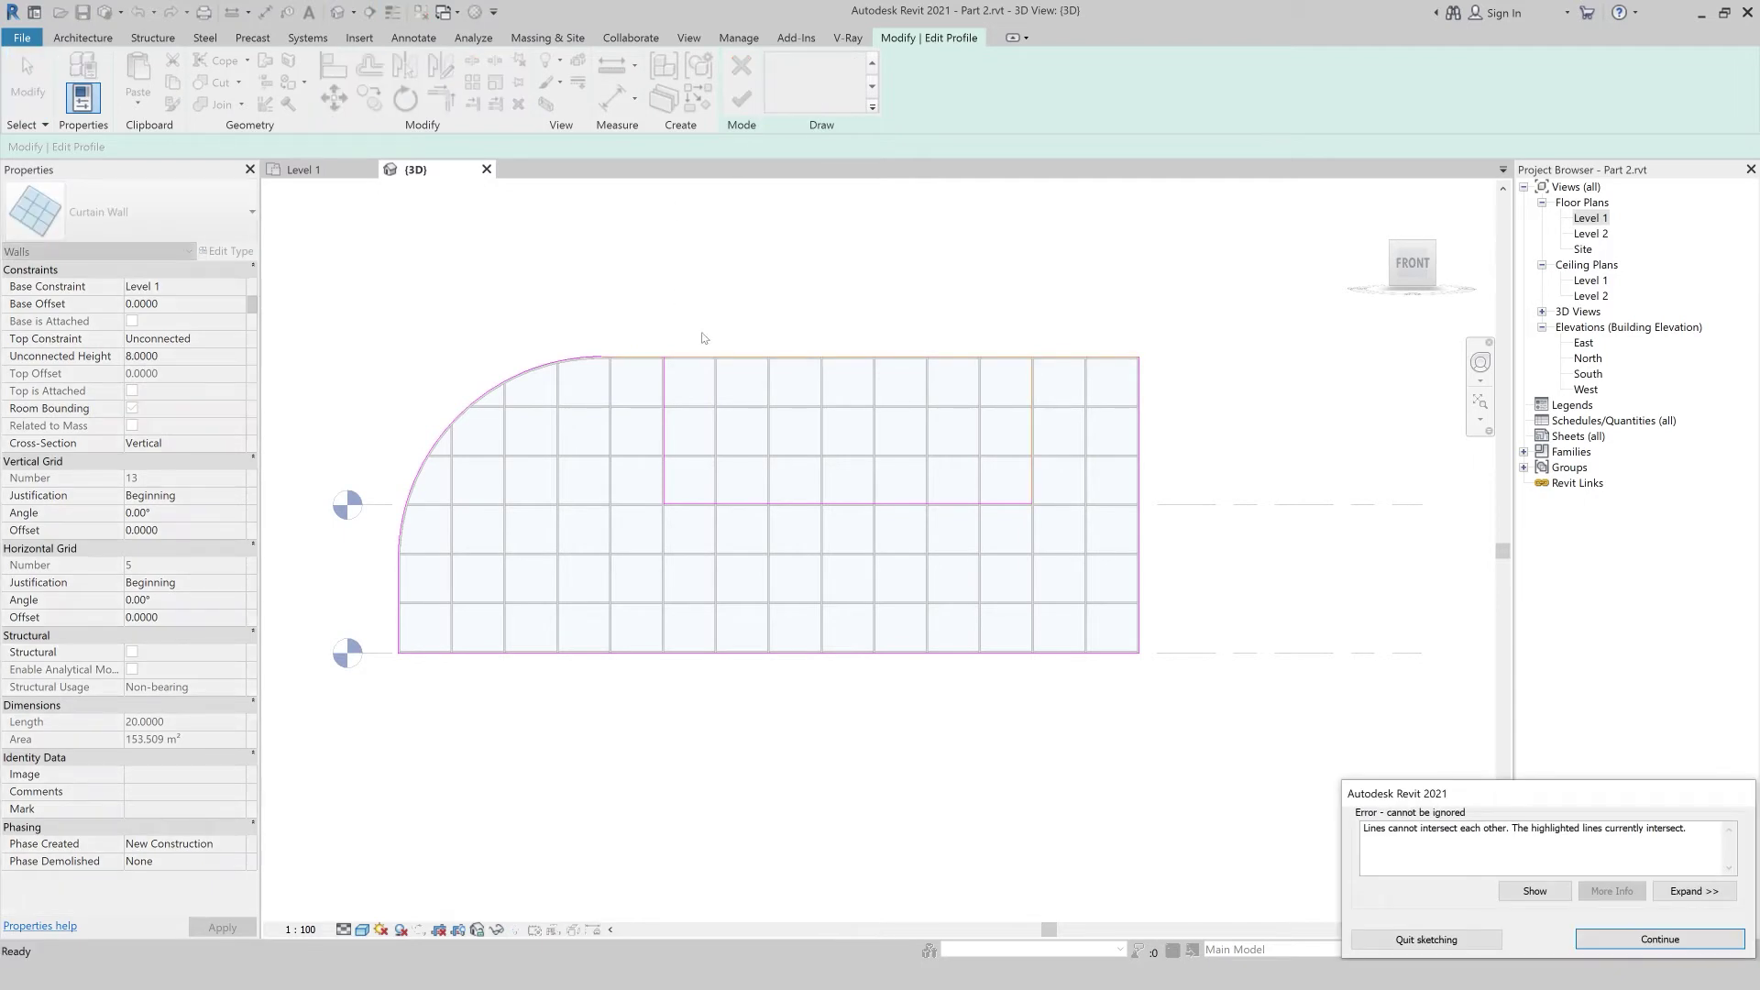
key("Return")
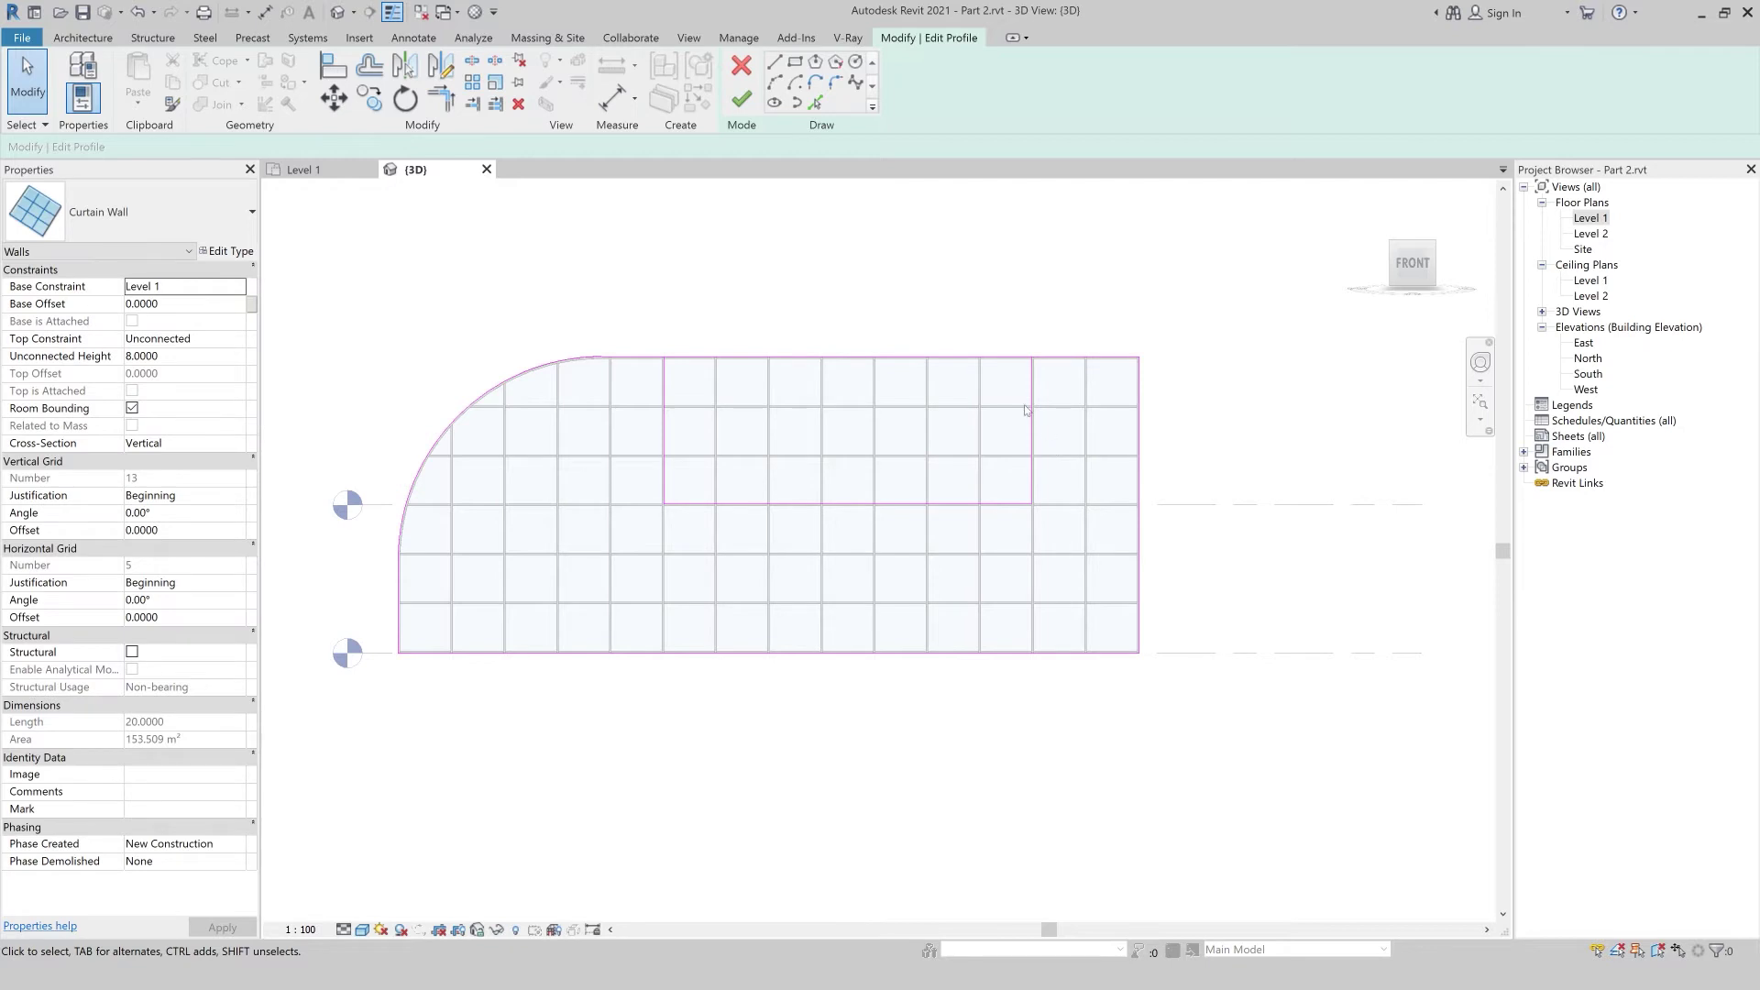
key("t")
key("r")
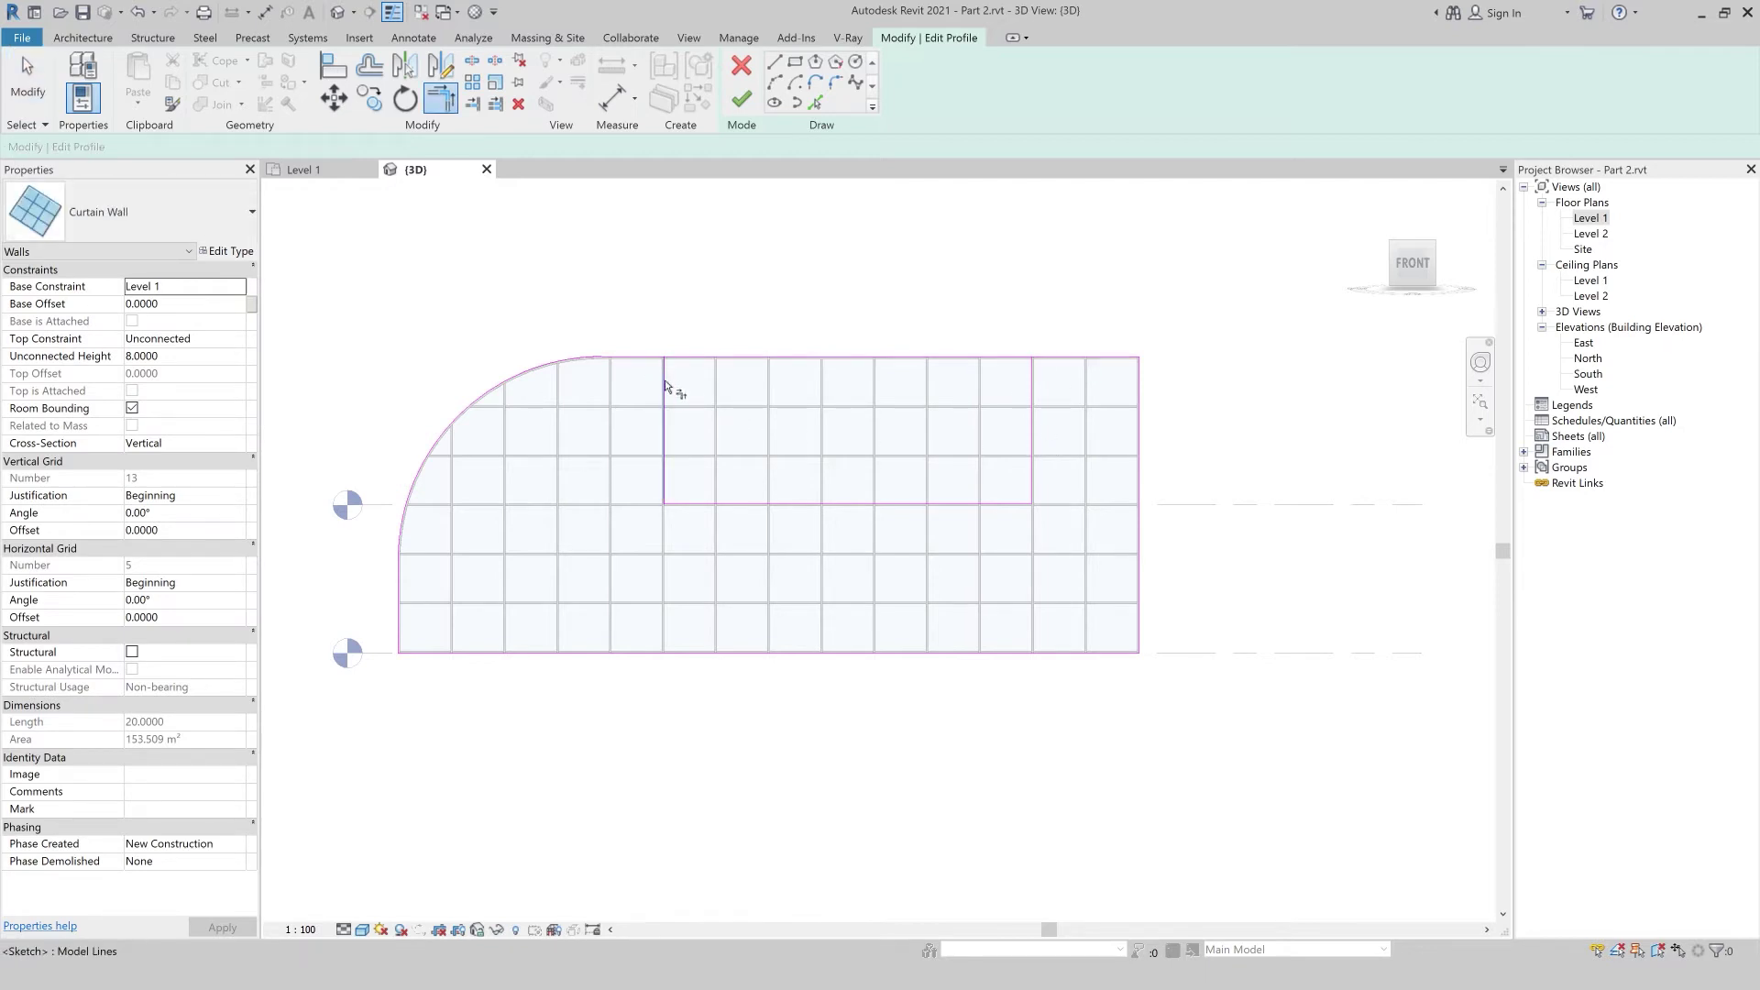
left_click(664, 379)
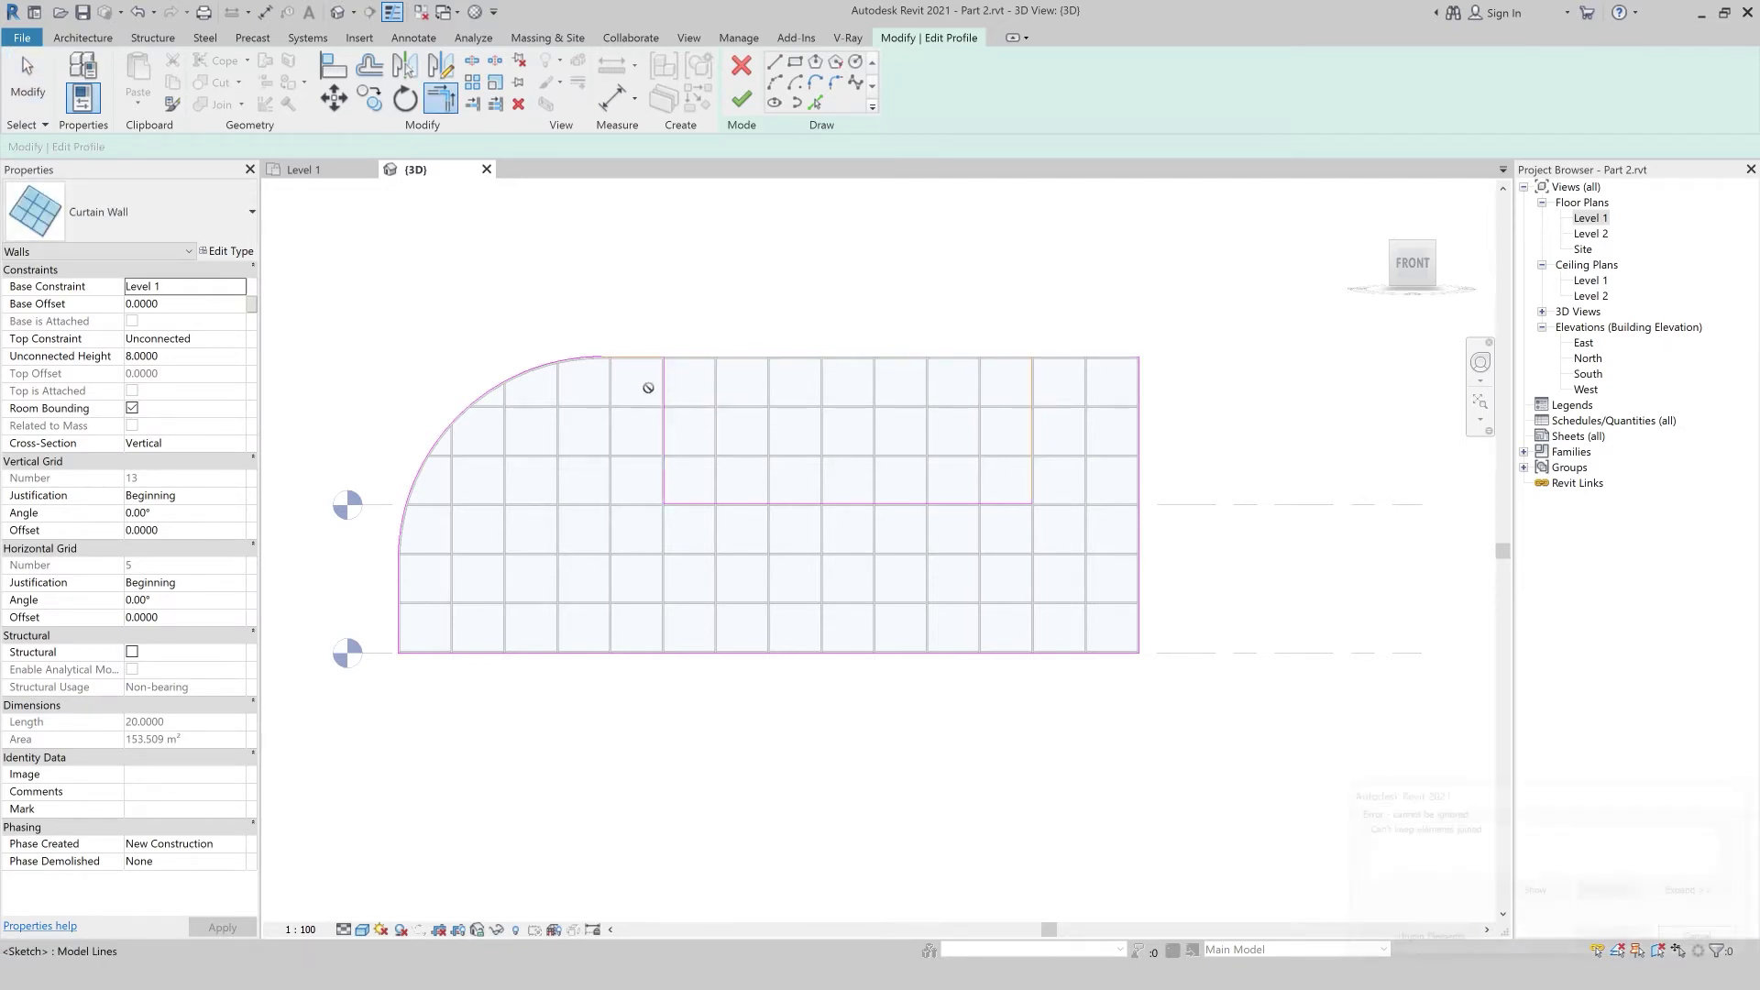
left_click(696, 358)
left_click(1426, 939)
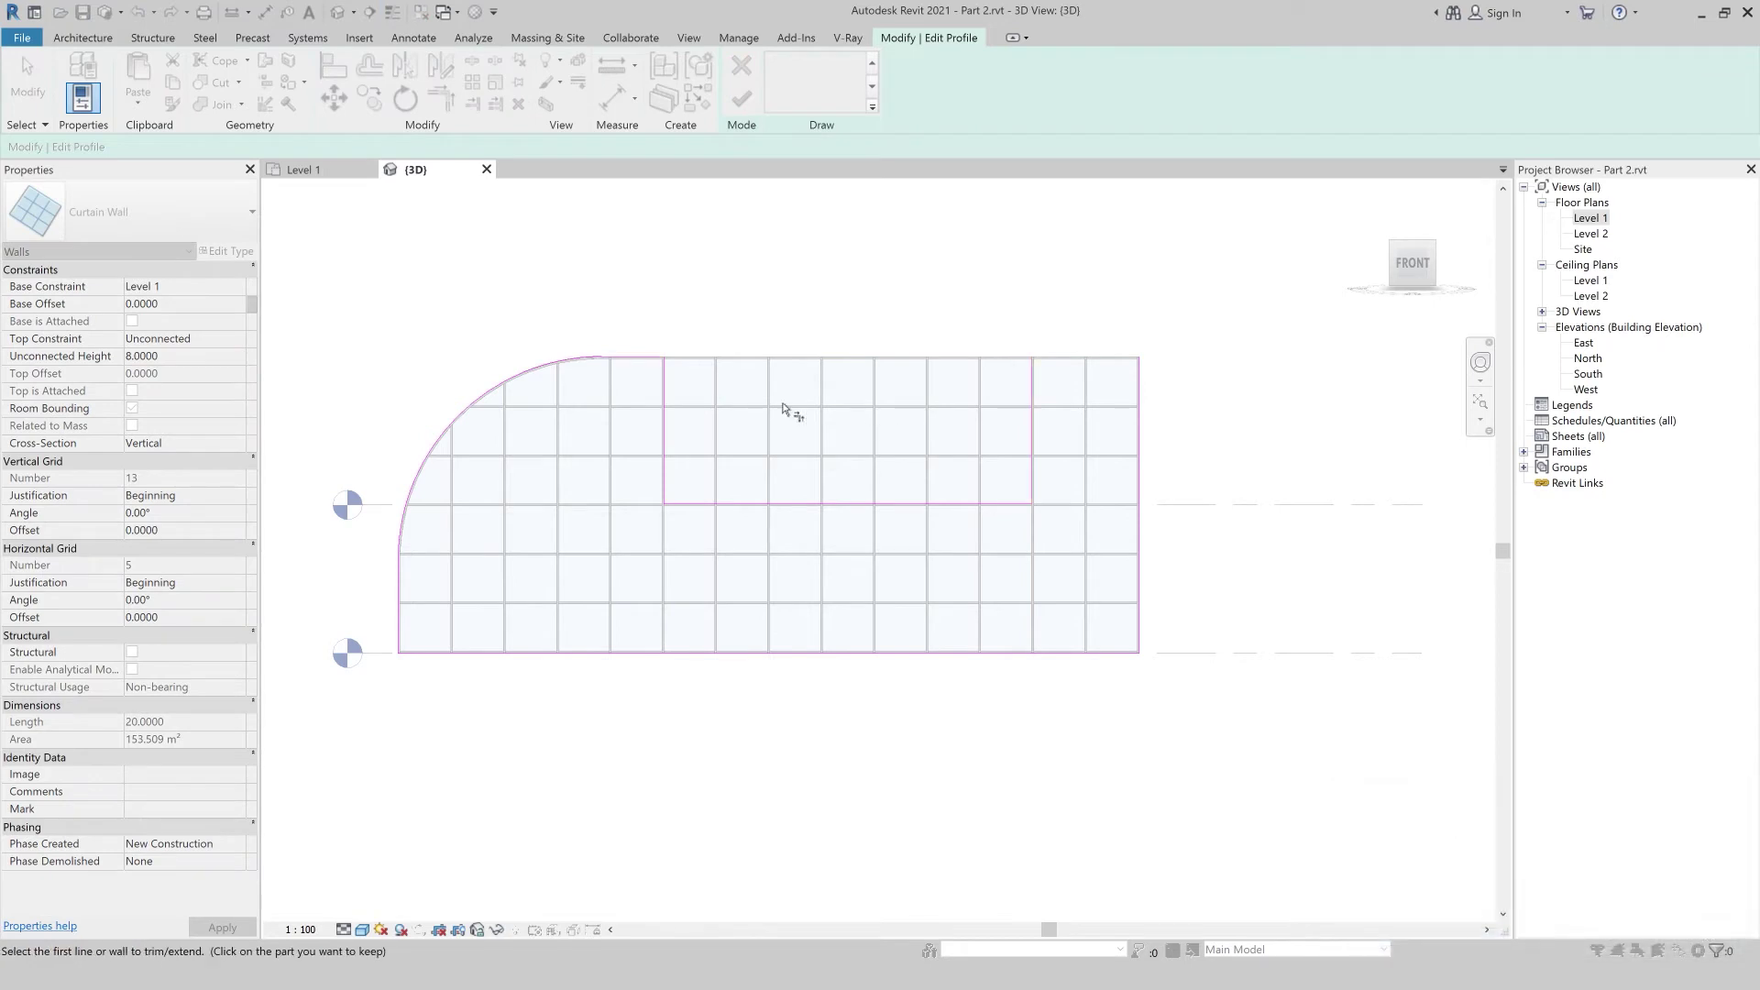
- Draw a line from the notch's top-right corner to the wall's top-right corner and finish the profile
left_click(775, 63)
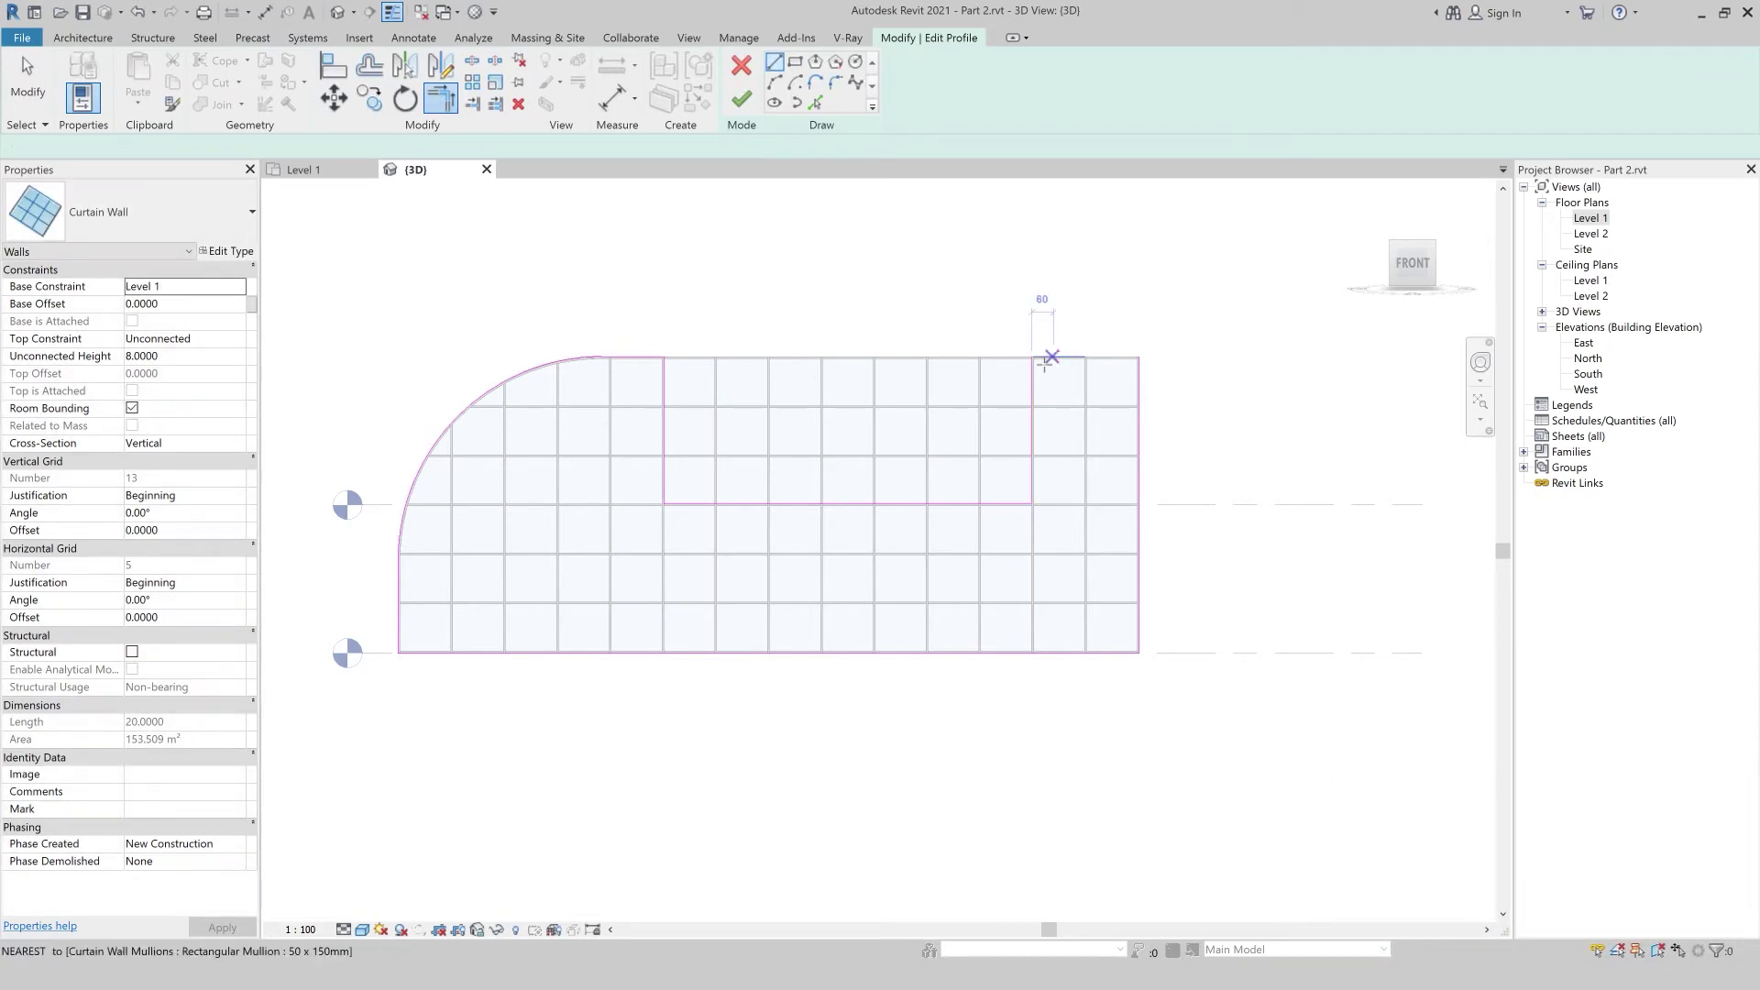
left_click(1032, 370)
scroll(1106, 348, "up", 3)
left_click(1169, 382)
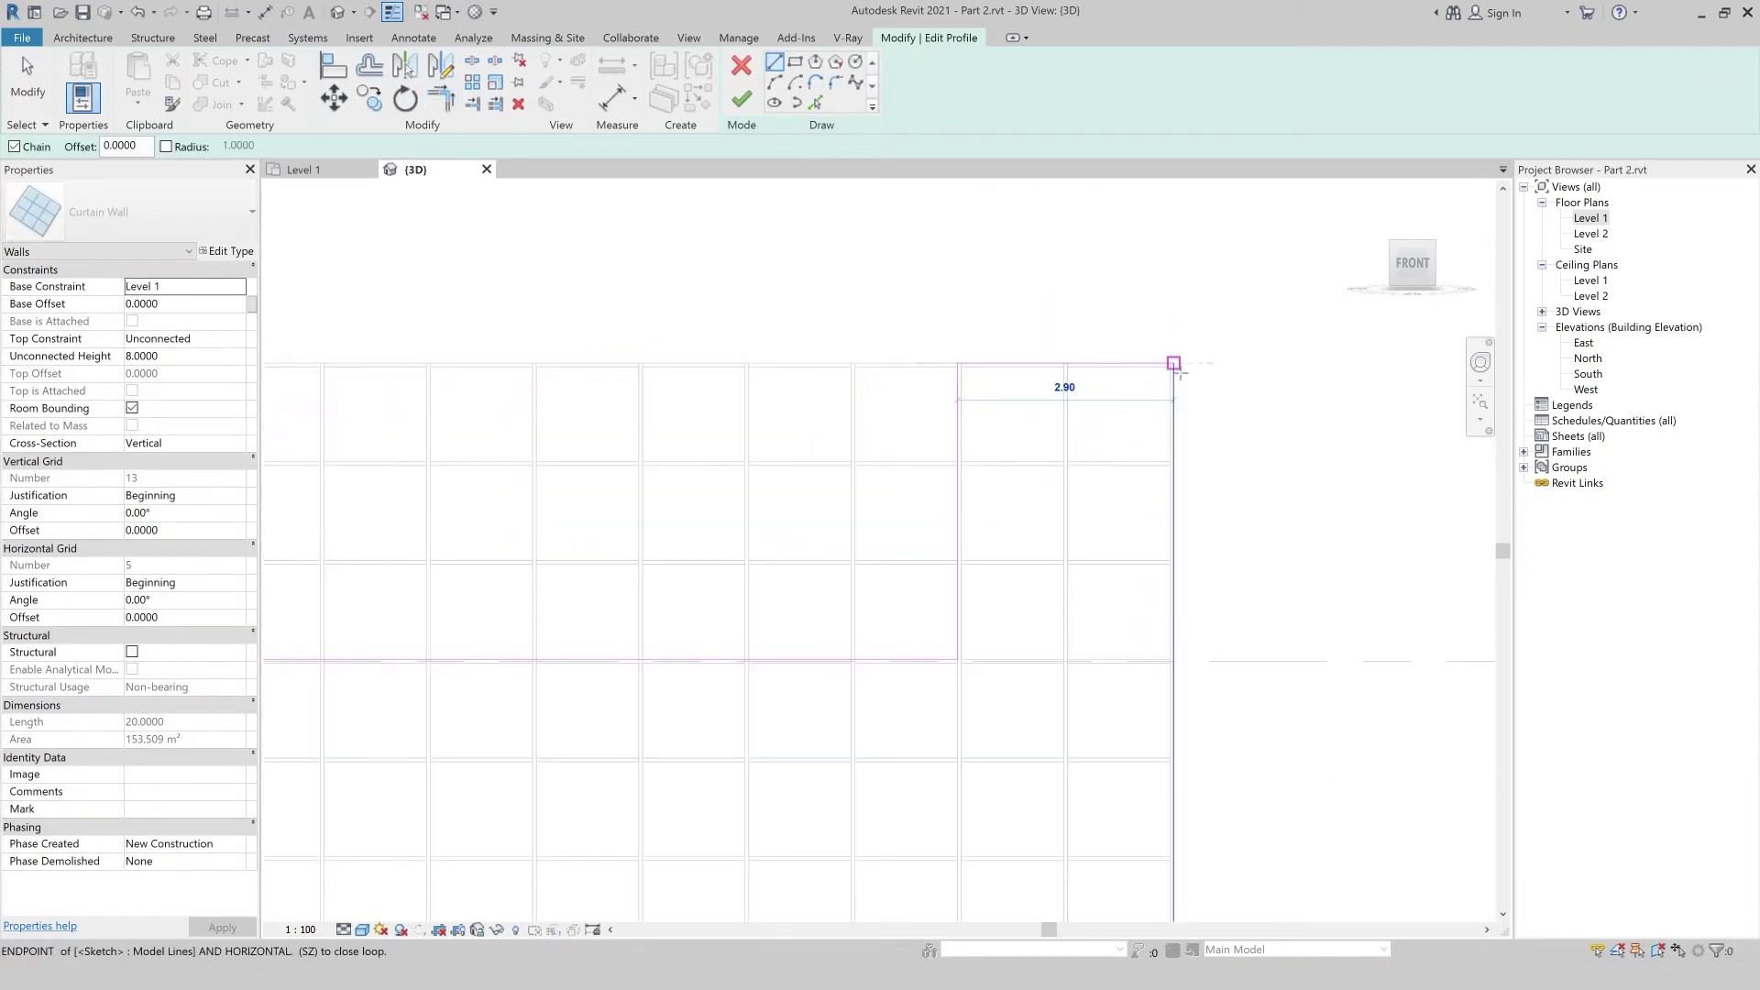
key("Escape")
scroll(1171, 366, "down", 2)
scroll(917, 510, "down", 2)
left_click(736, 102)
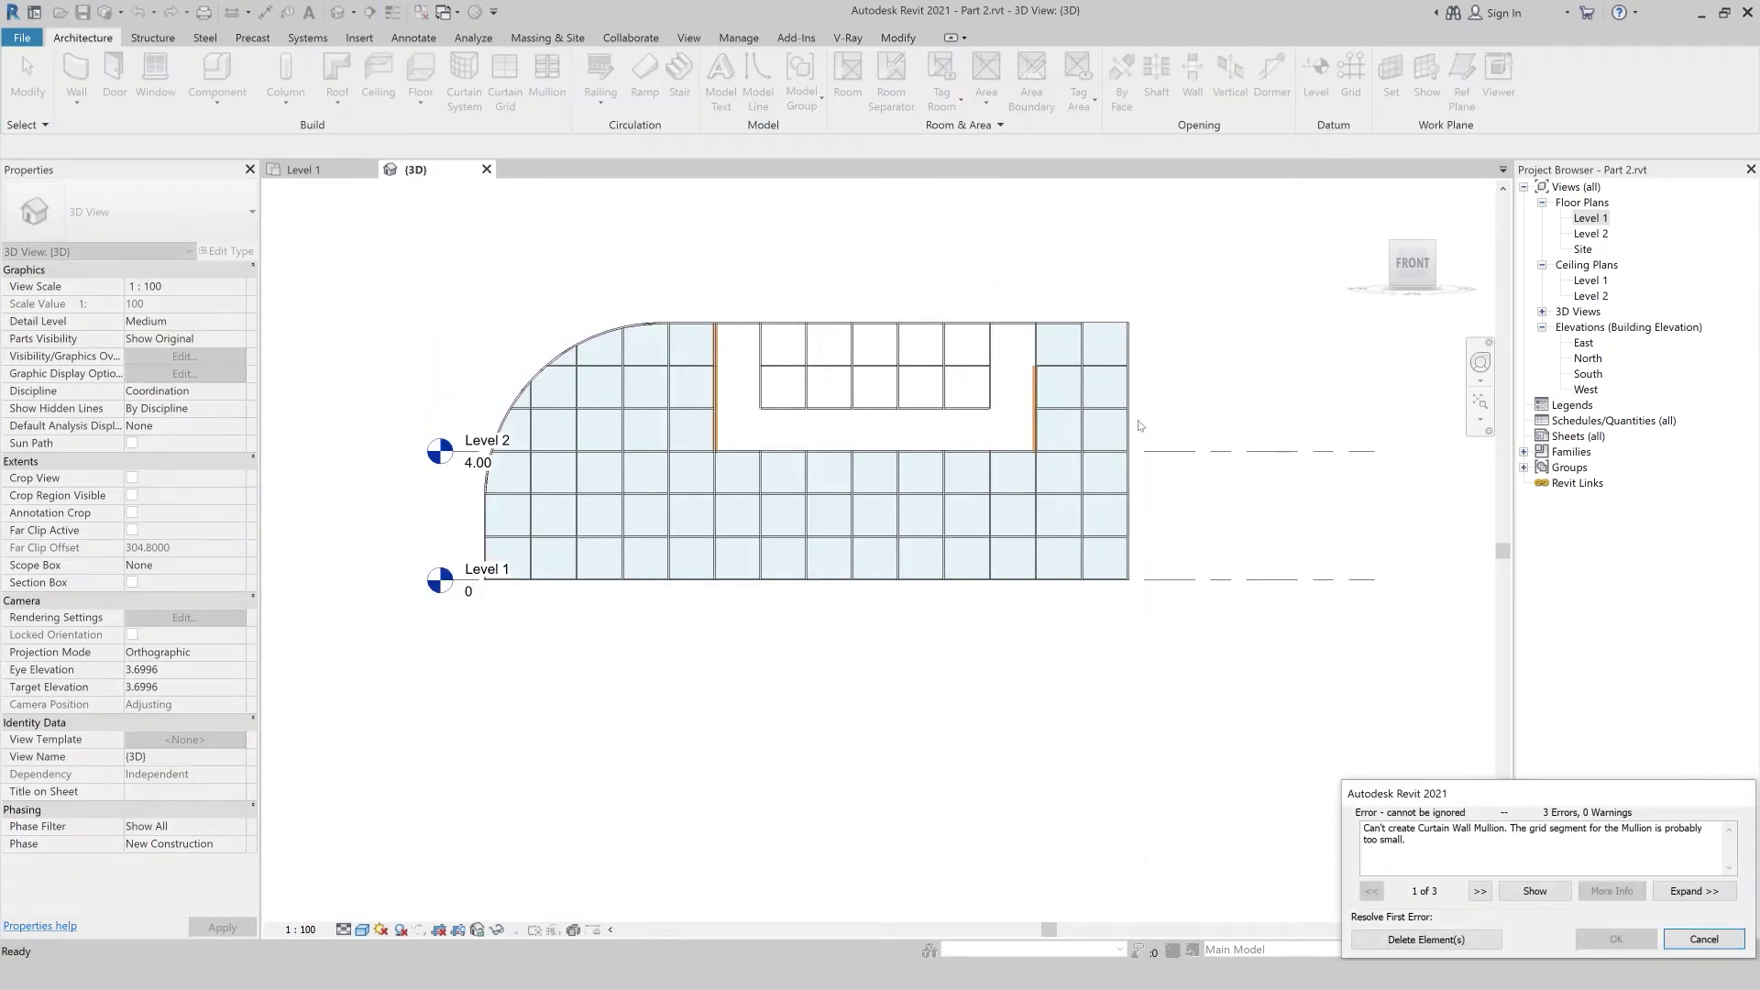
- Delete the mullions that cannot be created, then reselect the curtain wall
left_click(1426, 938)
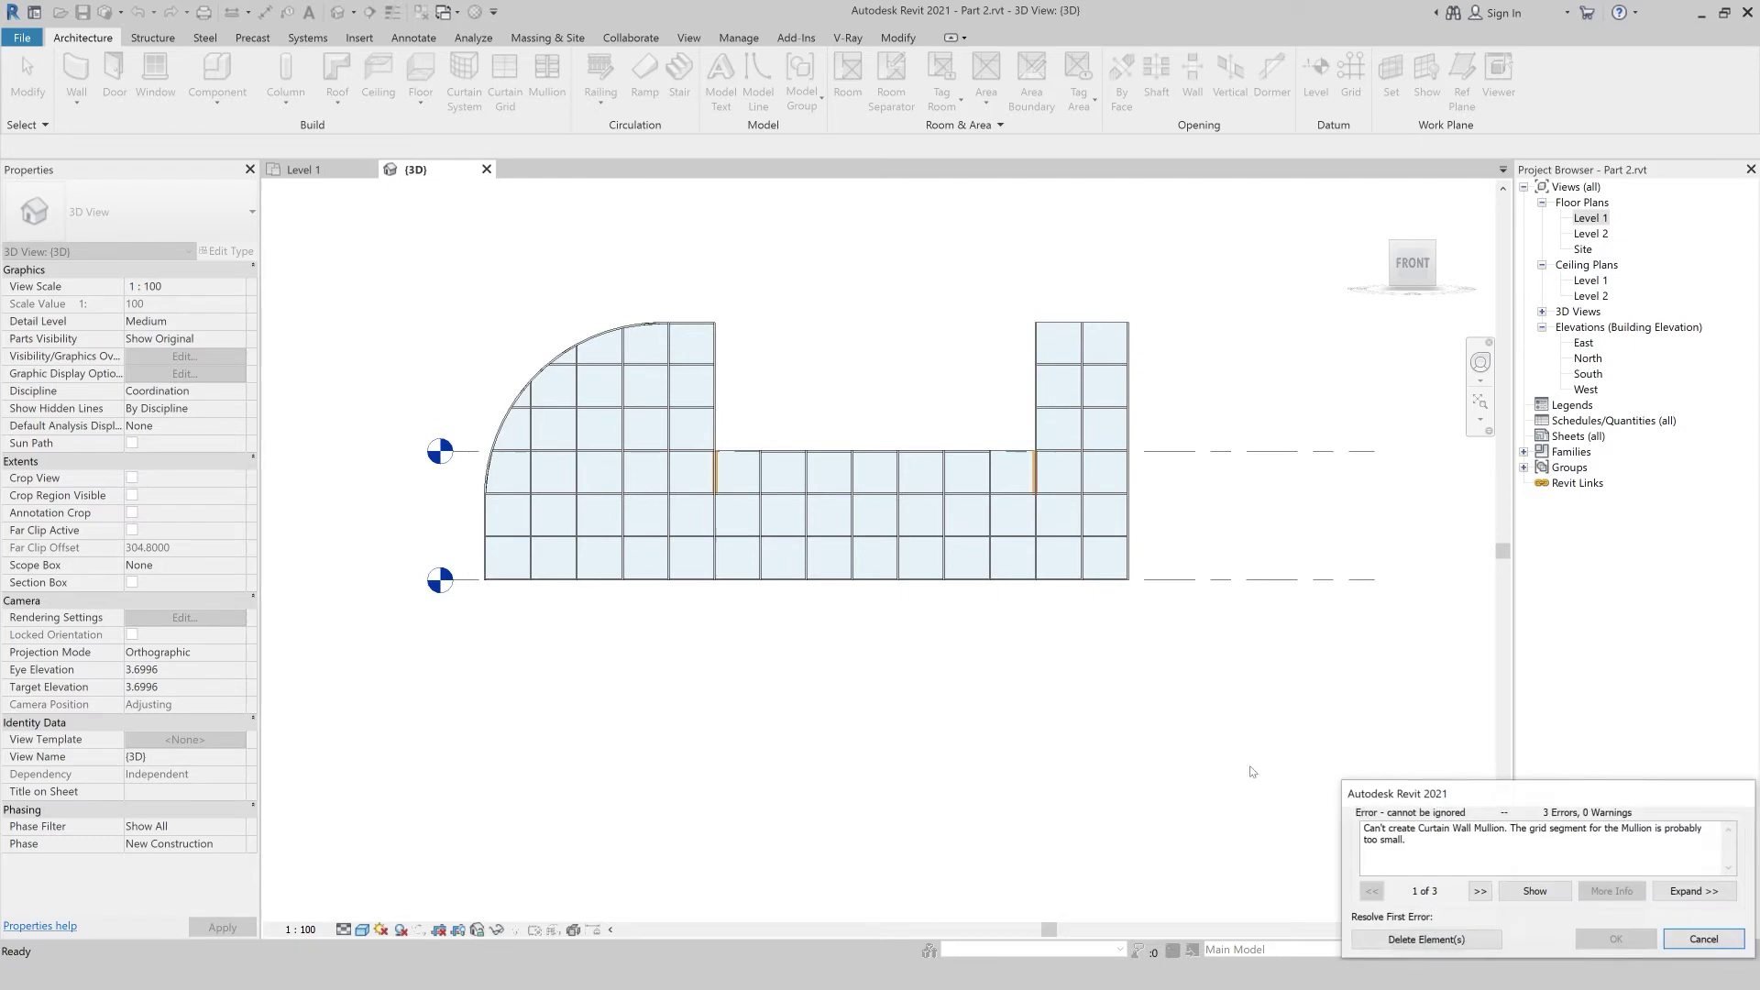
left_click(1426, 938)
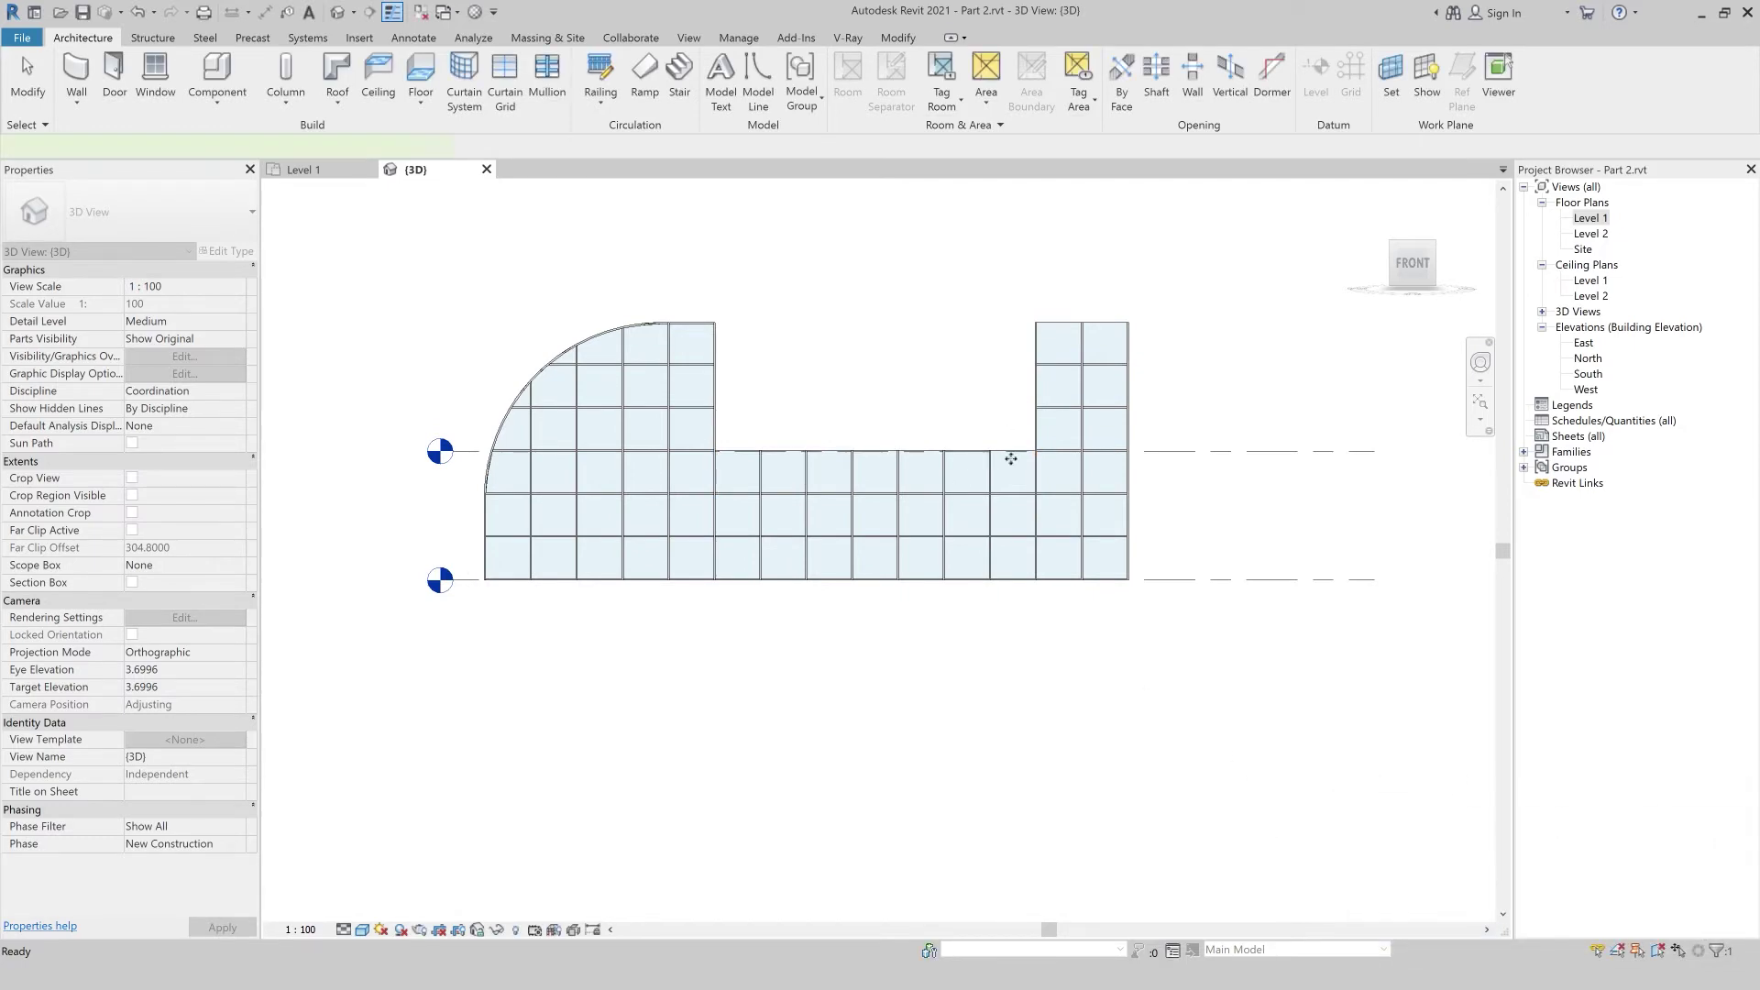
left_click(1012, 496)
left_click(1006, 848)
scroll(1042, 756, "down", 1)
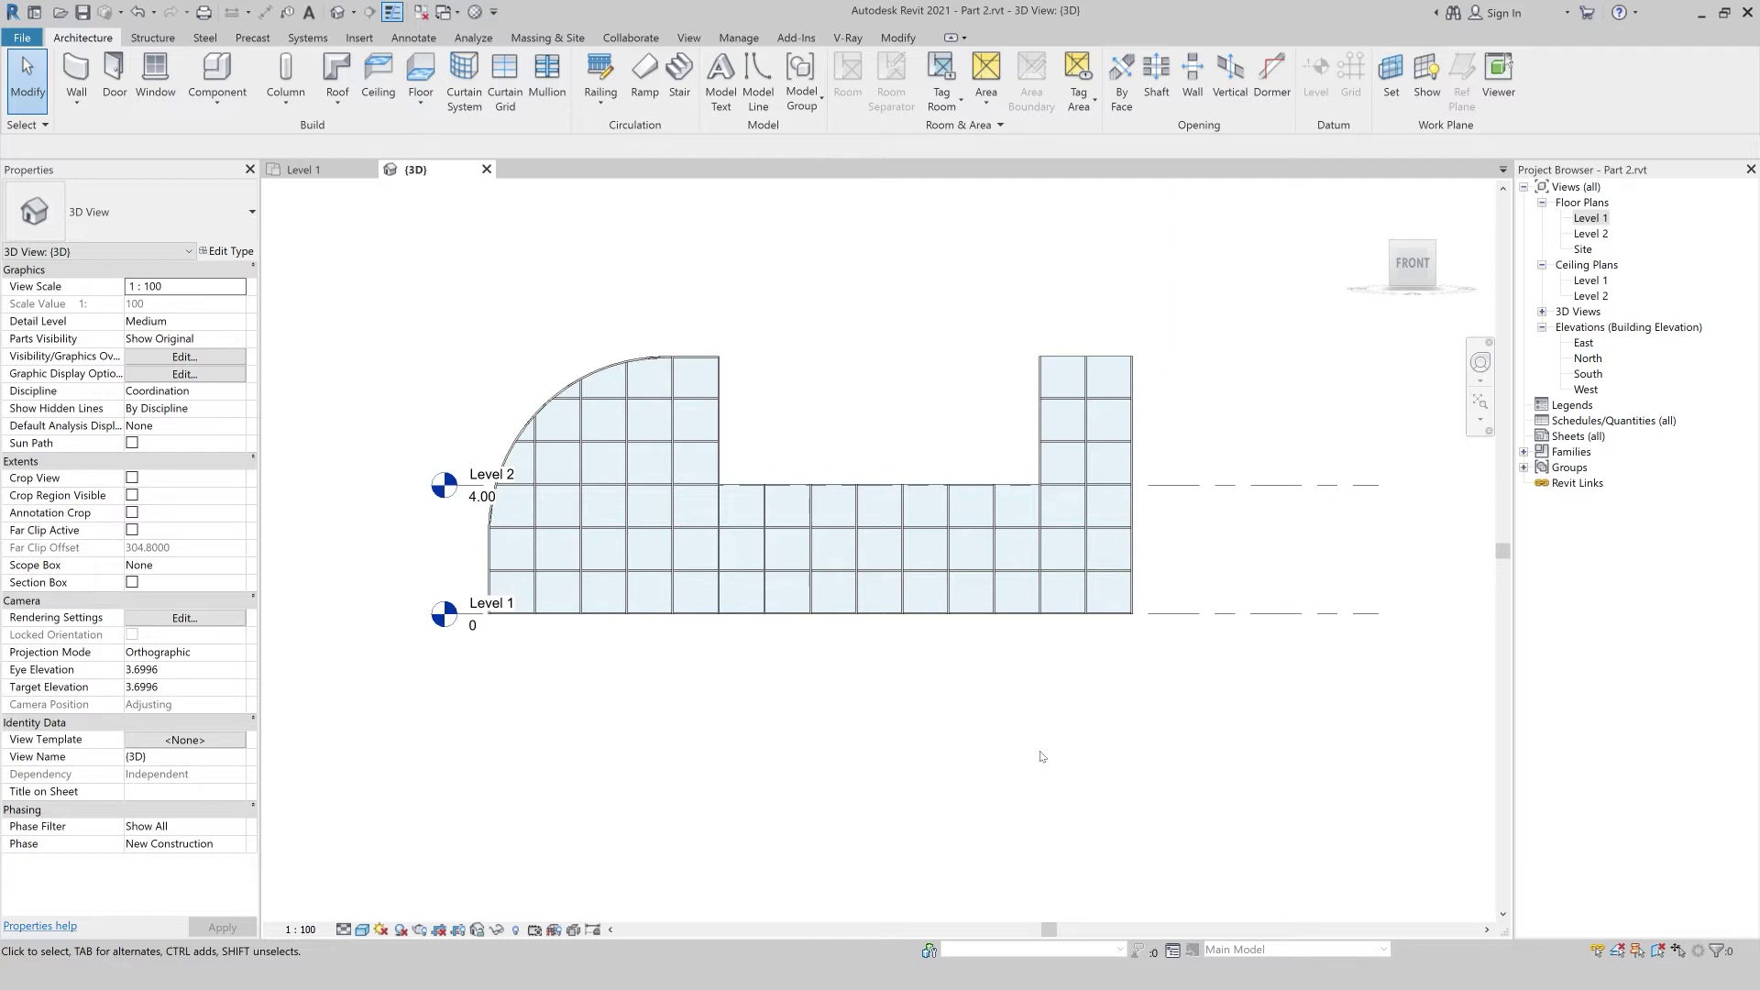
left_click(1127, 616)
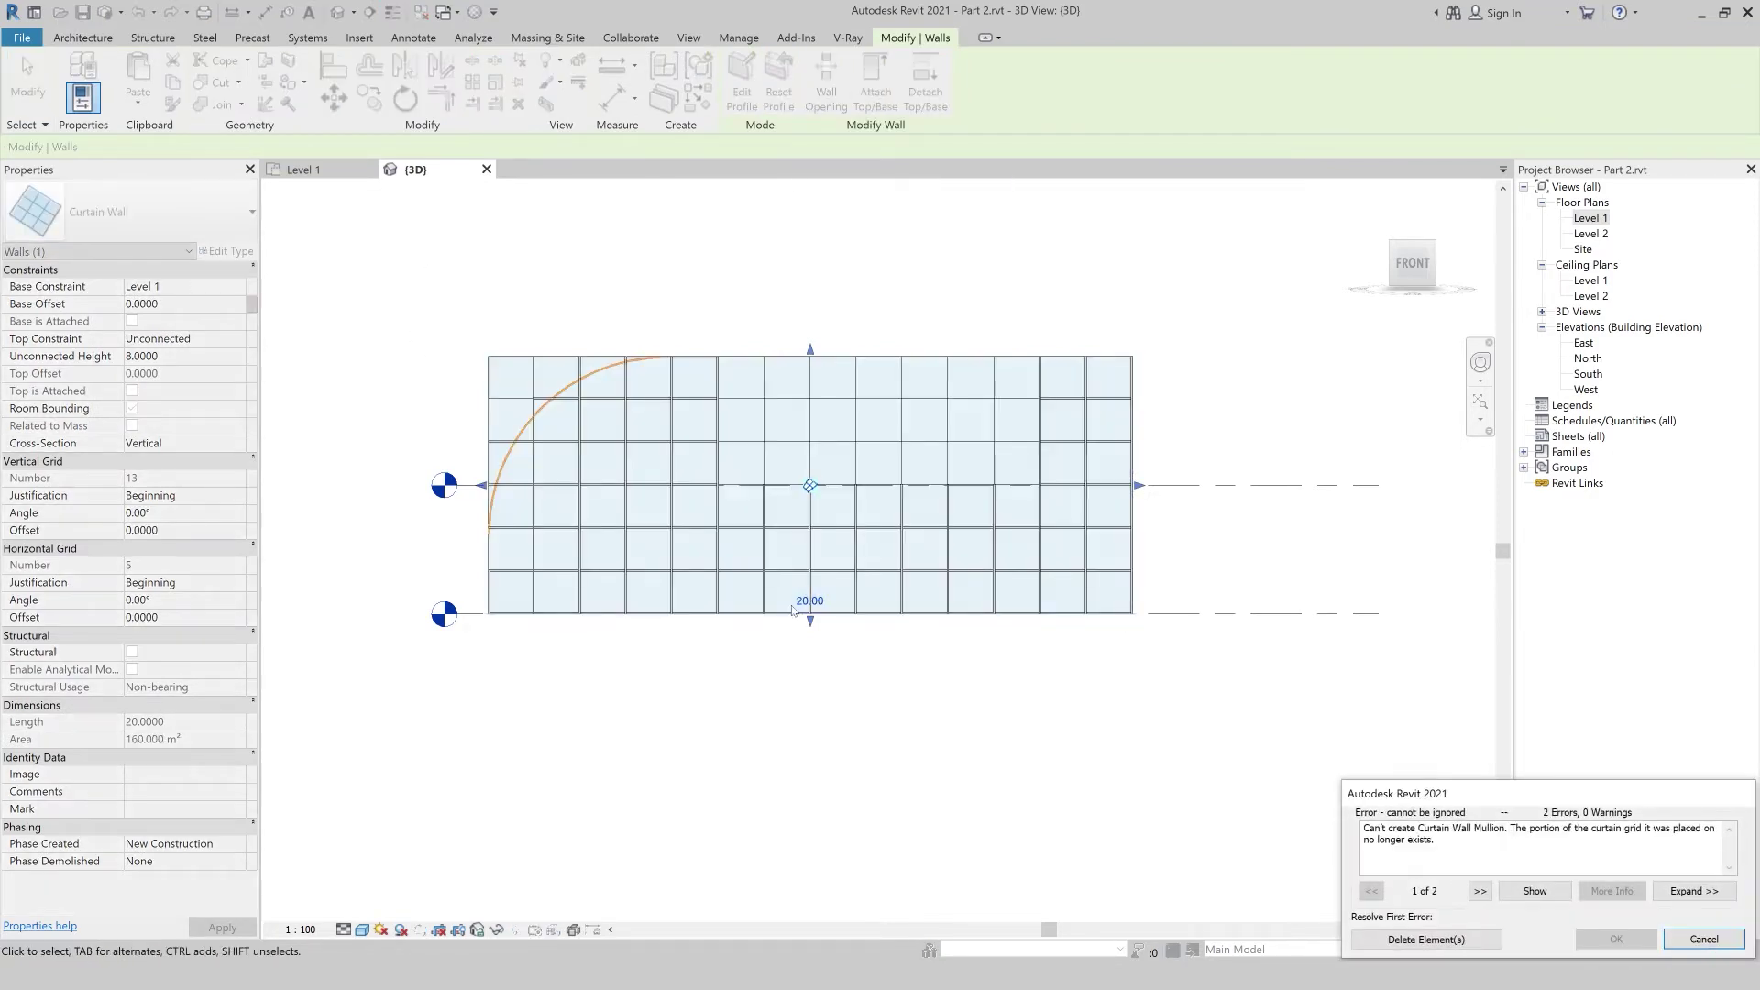
- Reset the curtain wall profile and delete the mullions that no longer fit
left_click(485, 486)
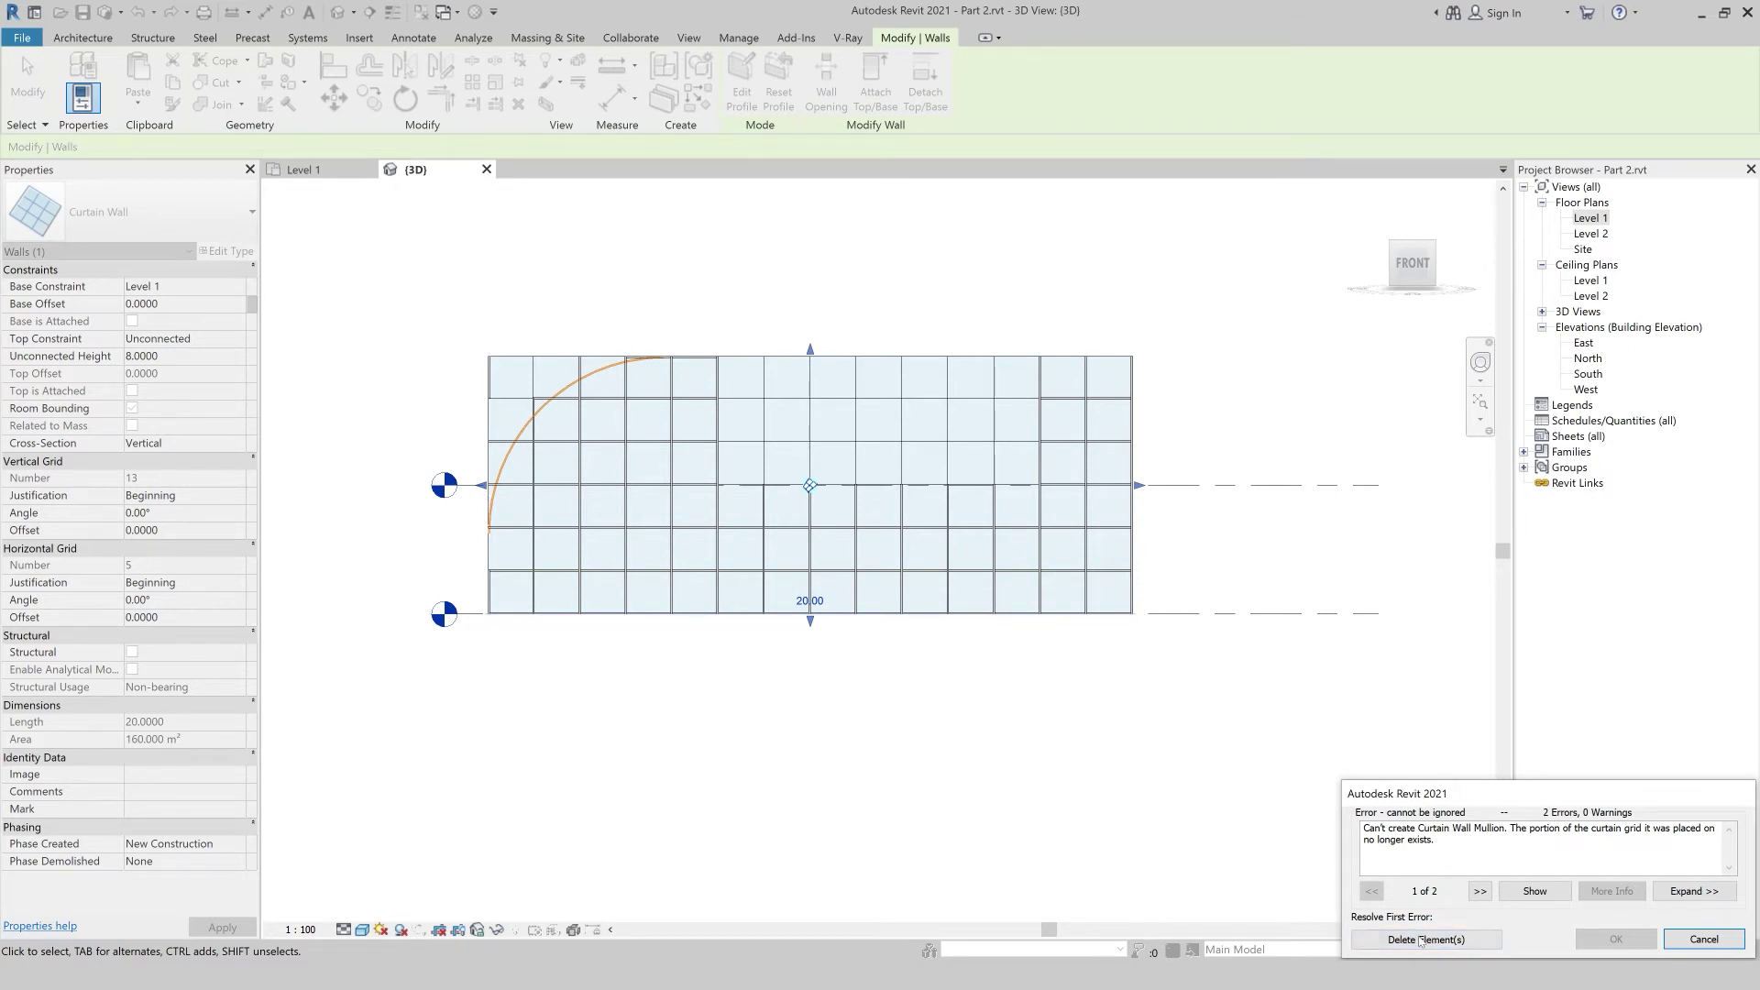
left_click(1420, 940)
left_click(814, 839)
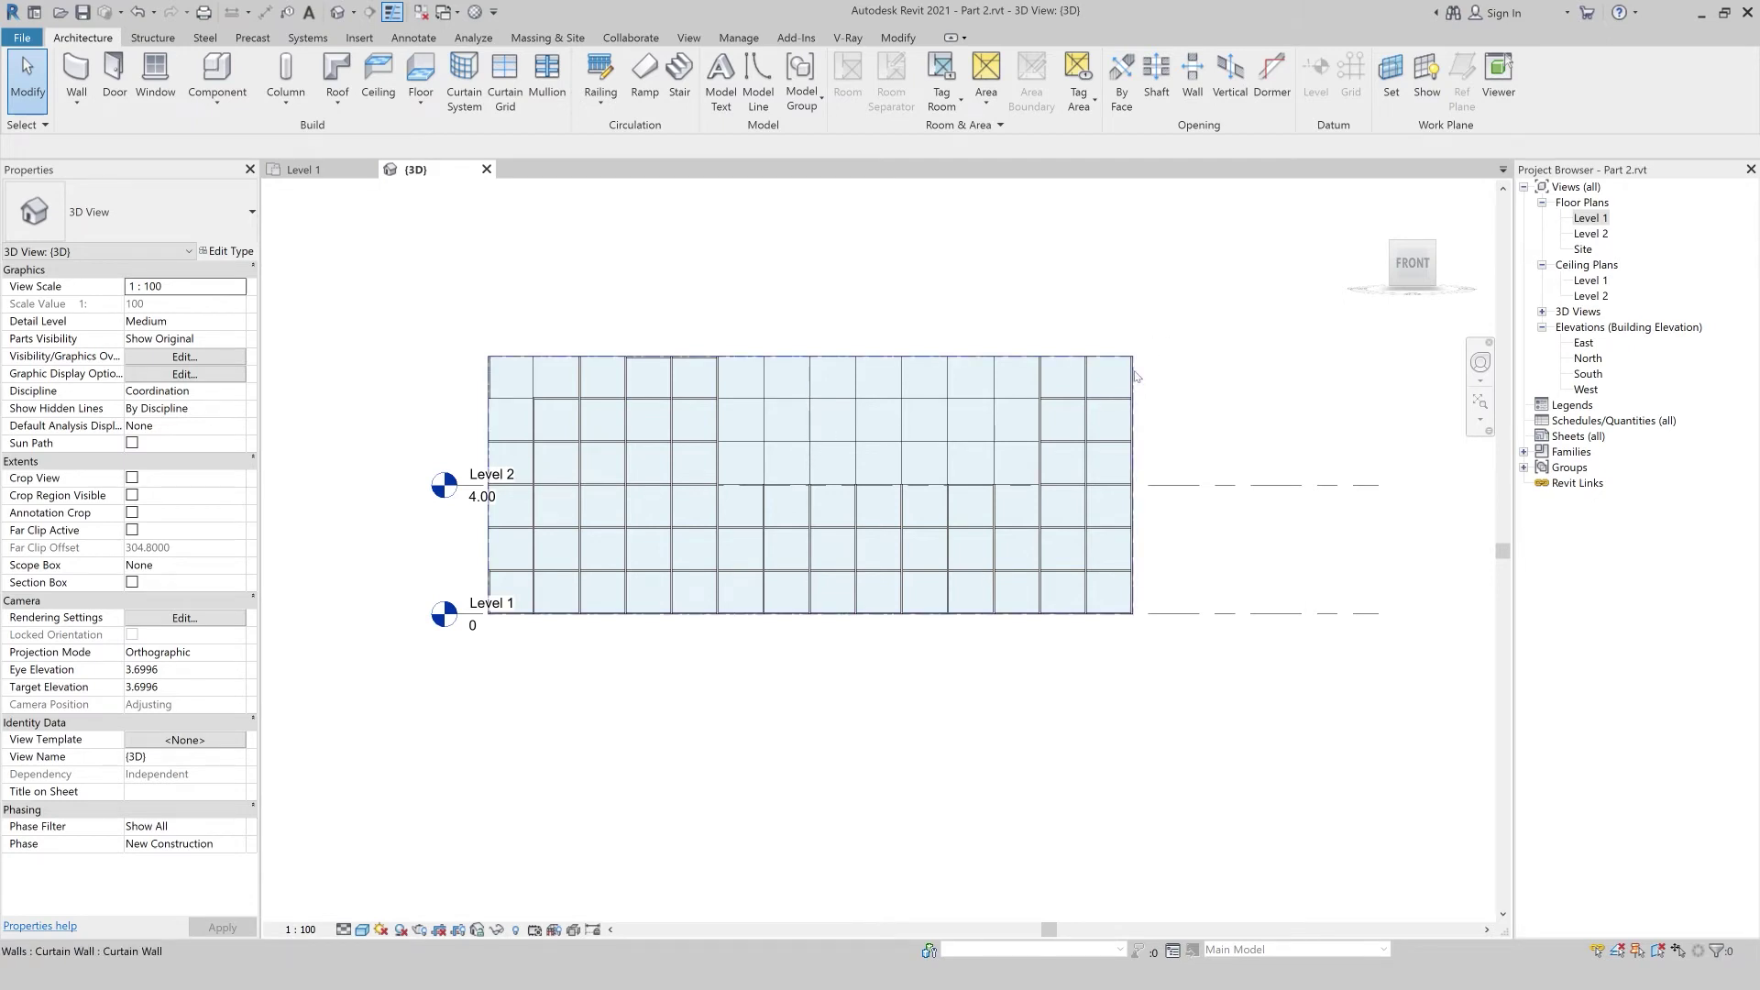
left_click(1092, 399)
- Delete all visible mullions and add new mullions on all grid lines of the curtain wall
right_click(1092, 400)
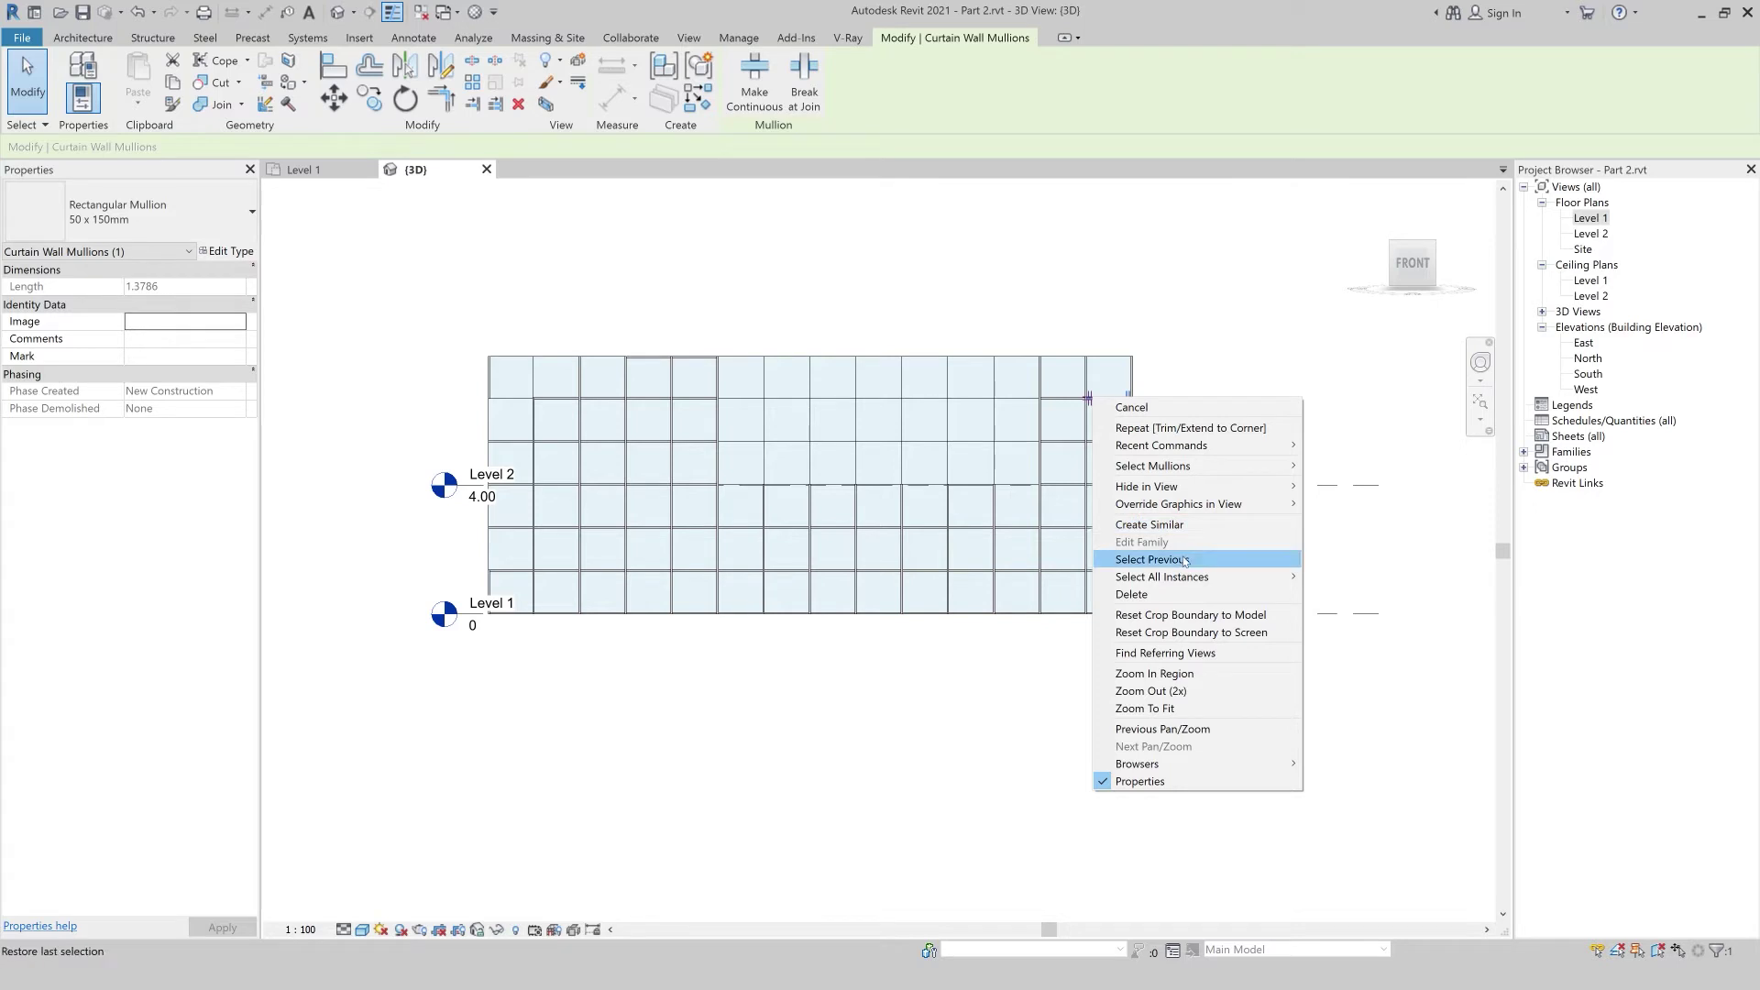
mouse_move(1162, 575)
left_click(1325, 579)
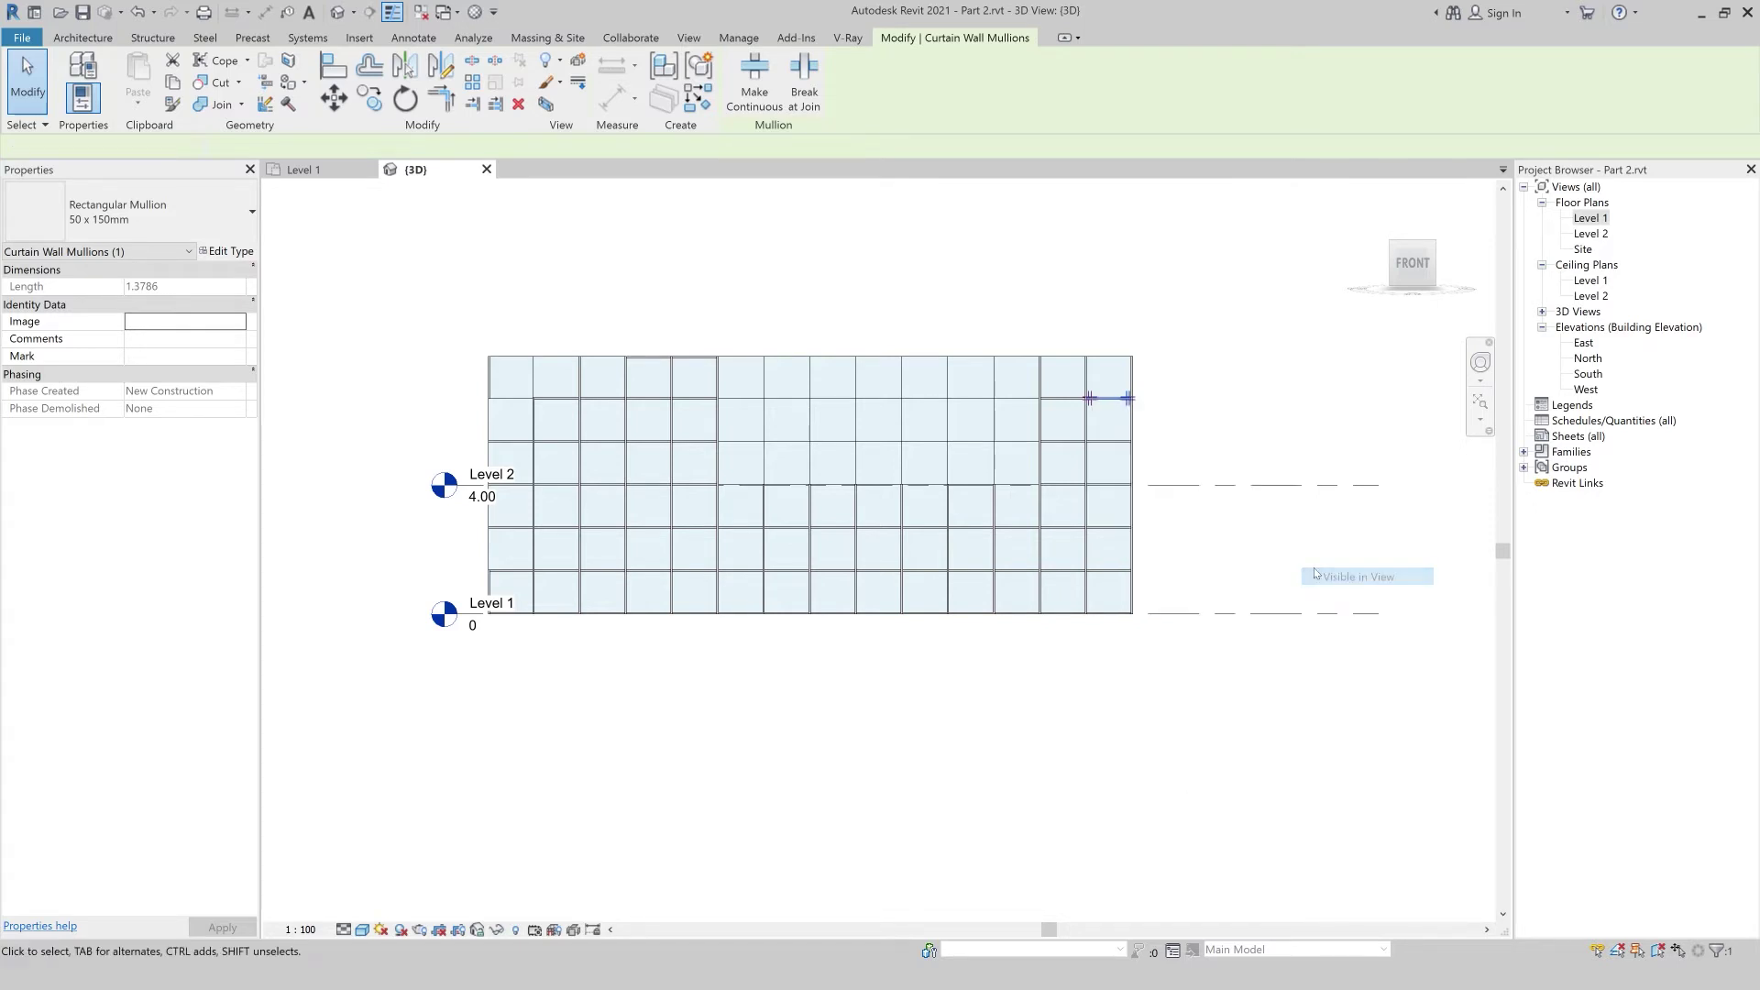
left_click(798, 900)
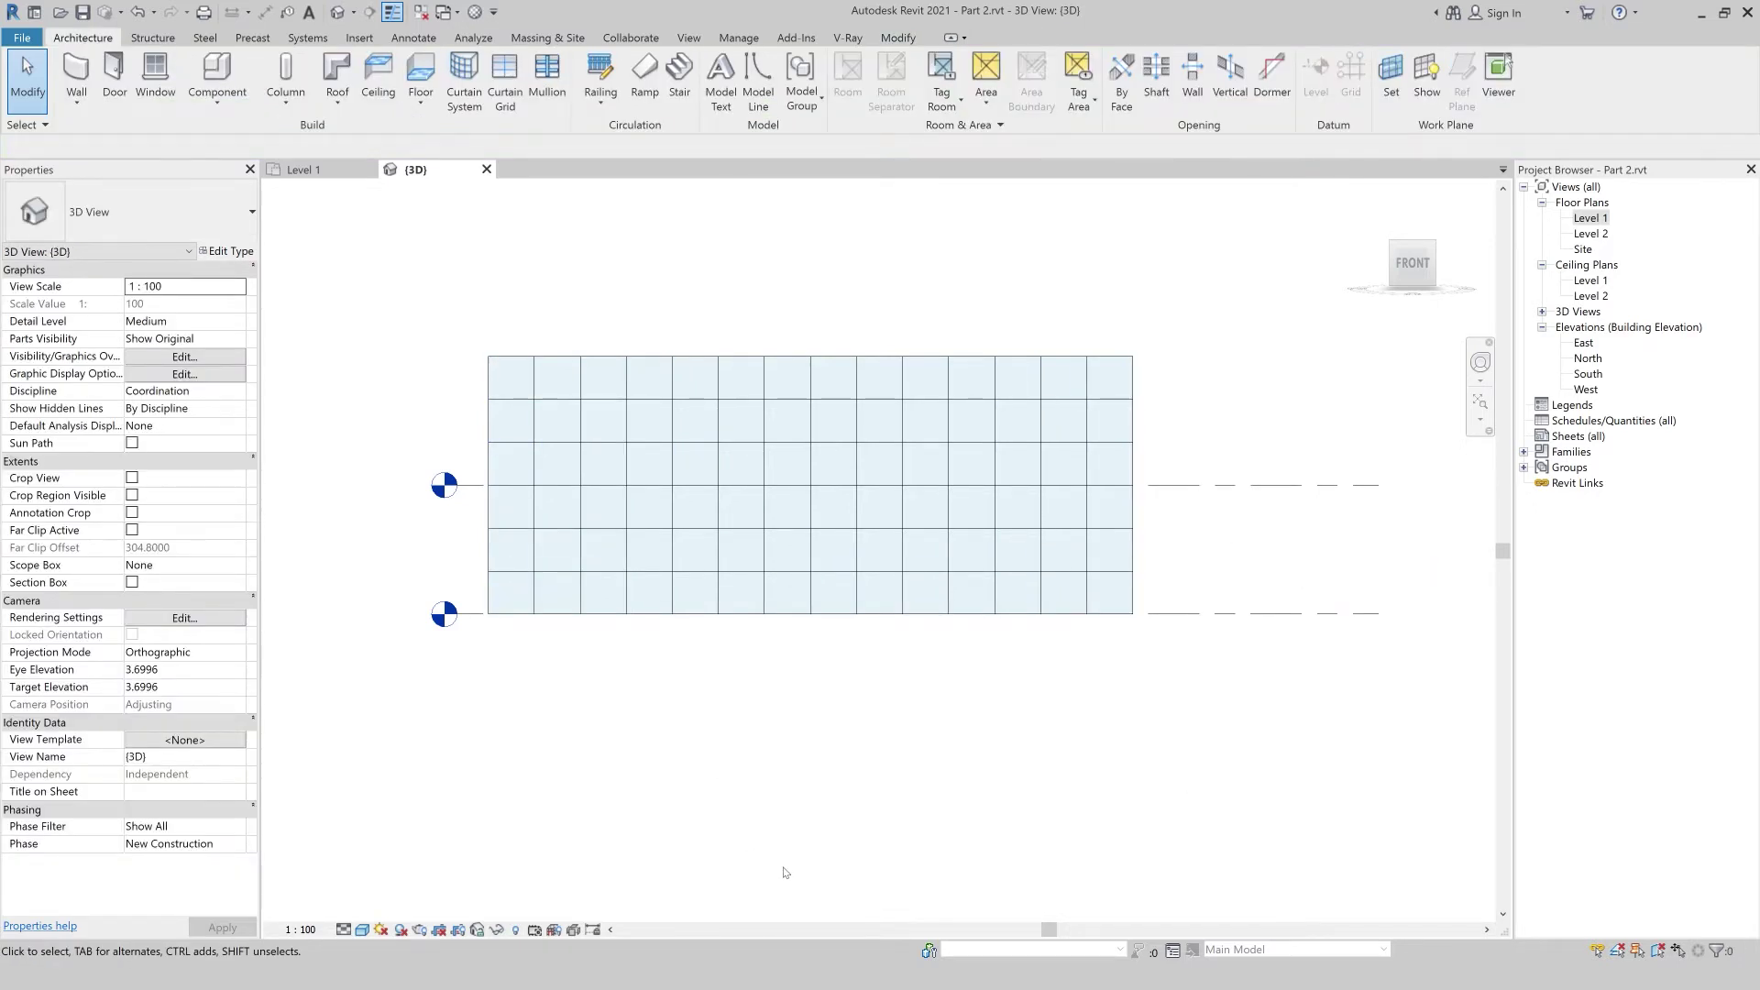
left_click(547, 78)
left_click(832, 105)
left_click(570, 396)
key("Escape")
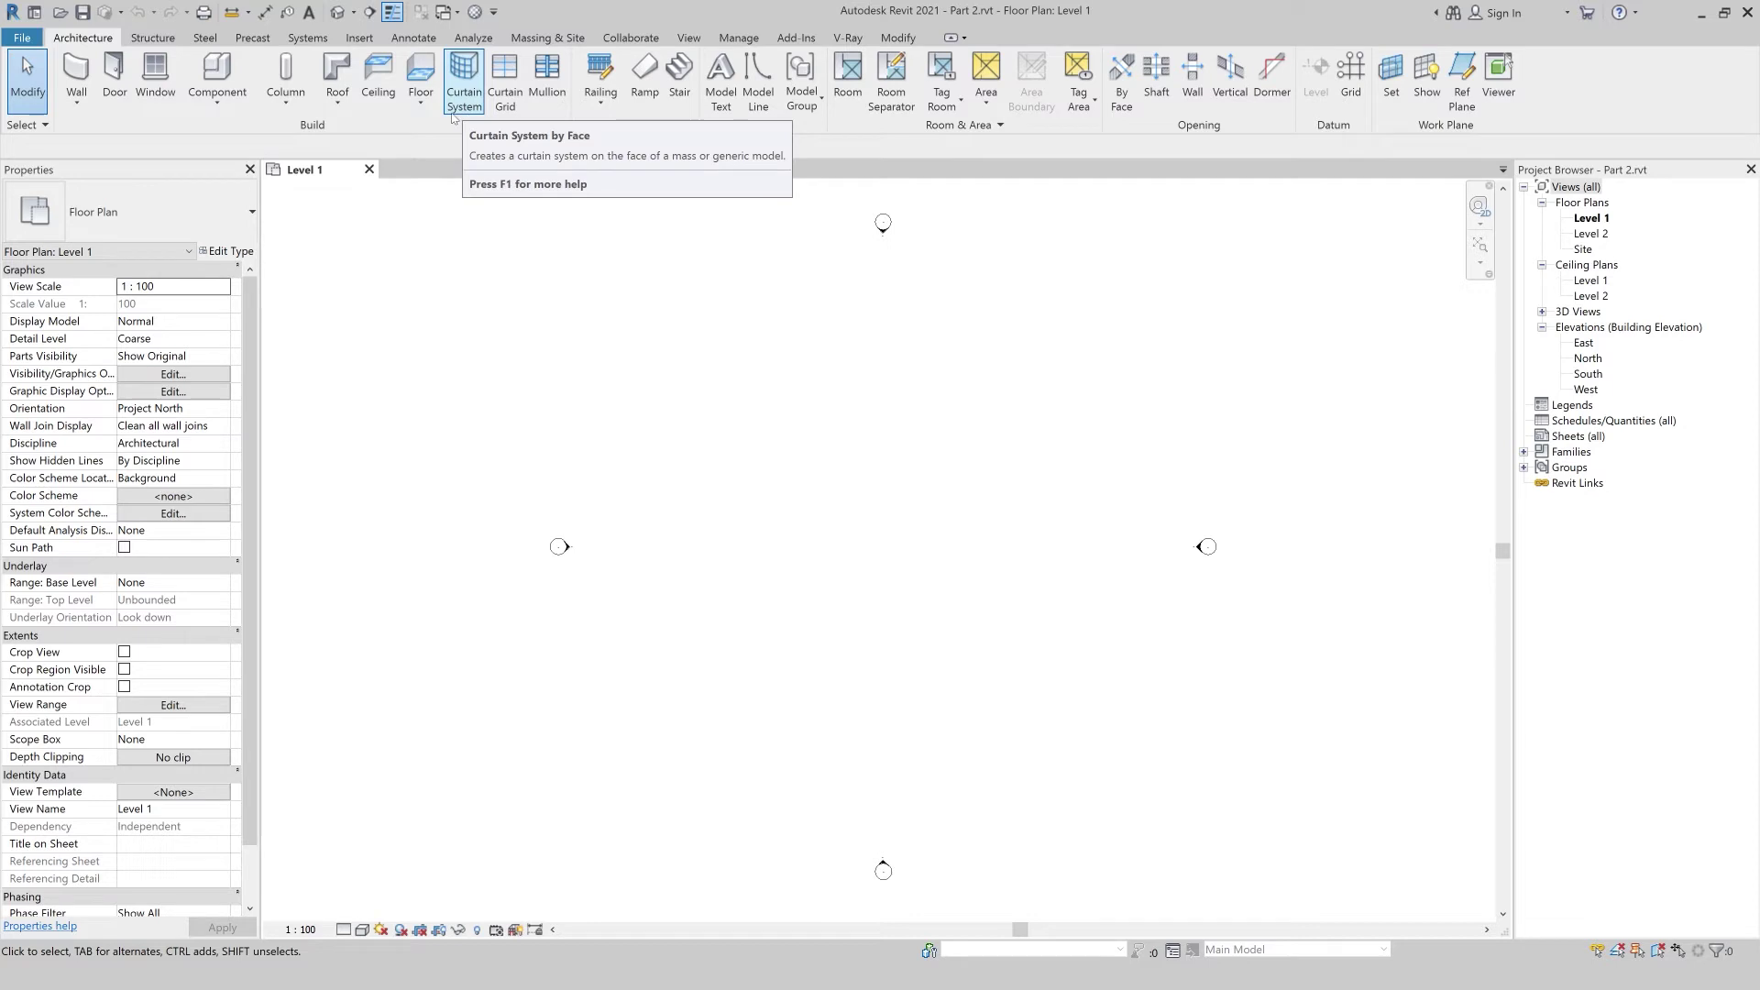
- In the East elevation, edit Level 2's elevation value
left_click(561, 41)
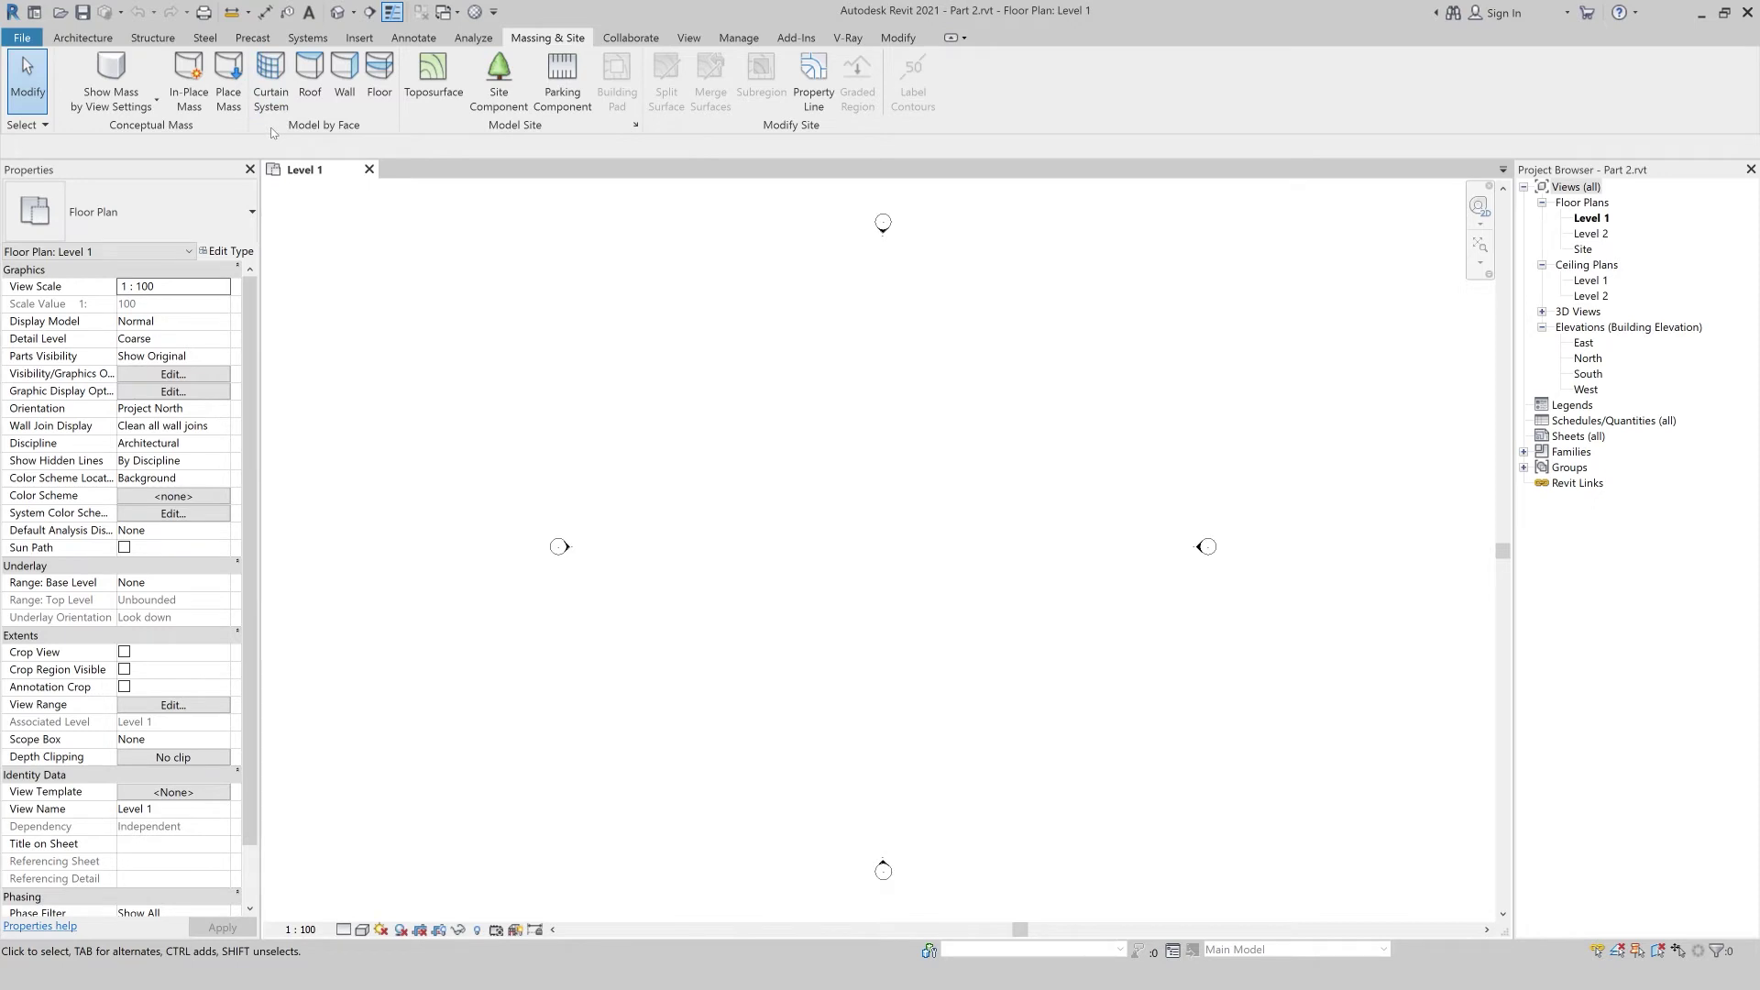
double_click(1584, 343)
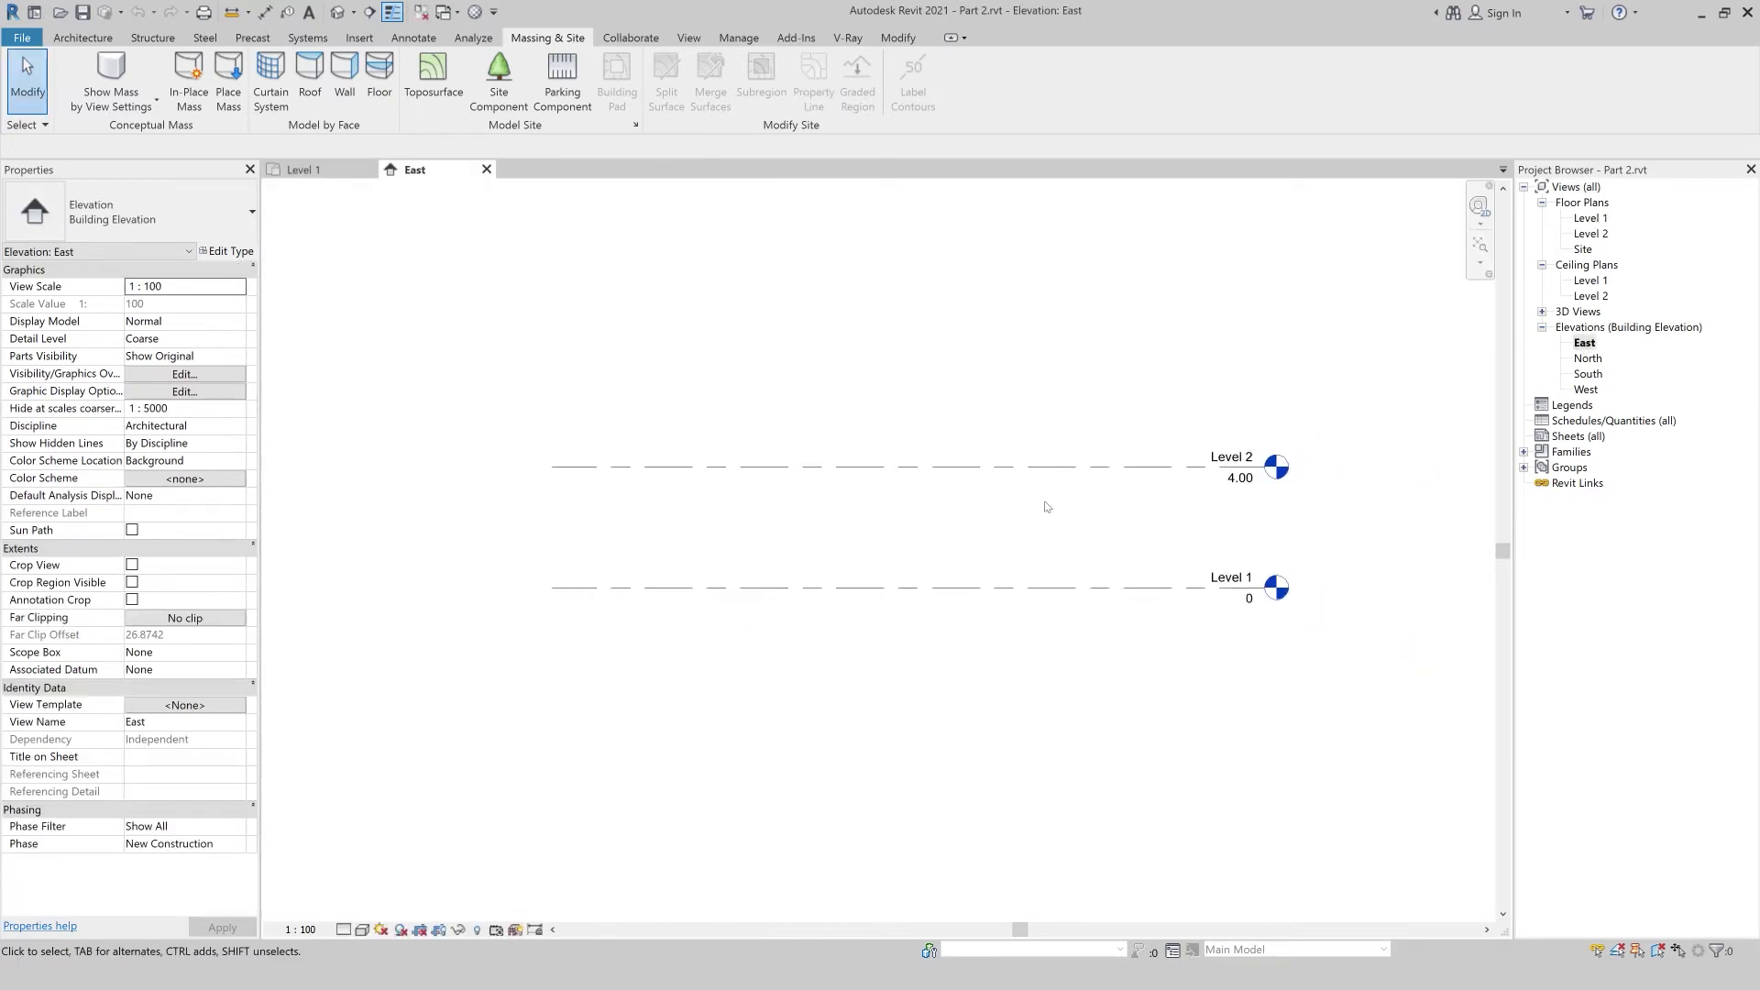
left_click(1246, 479)
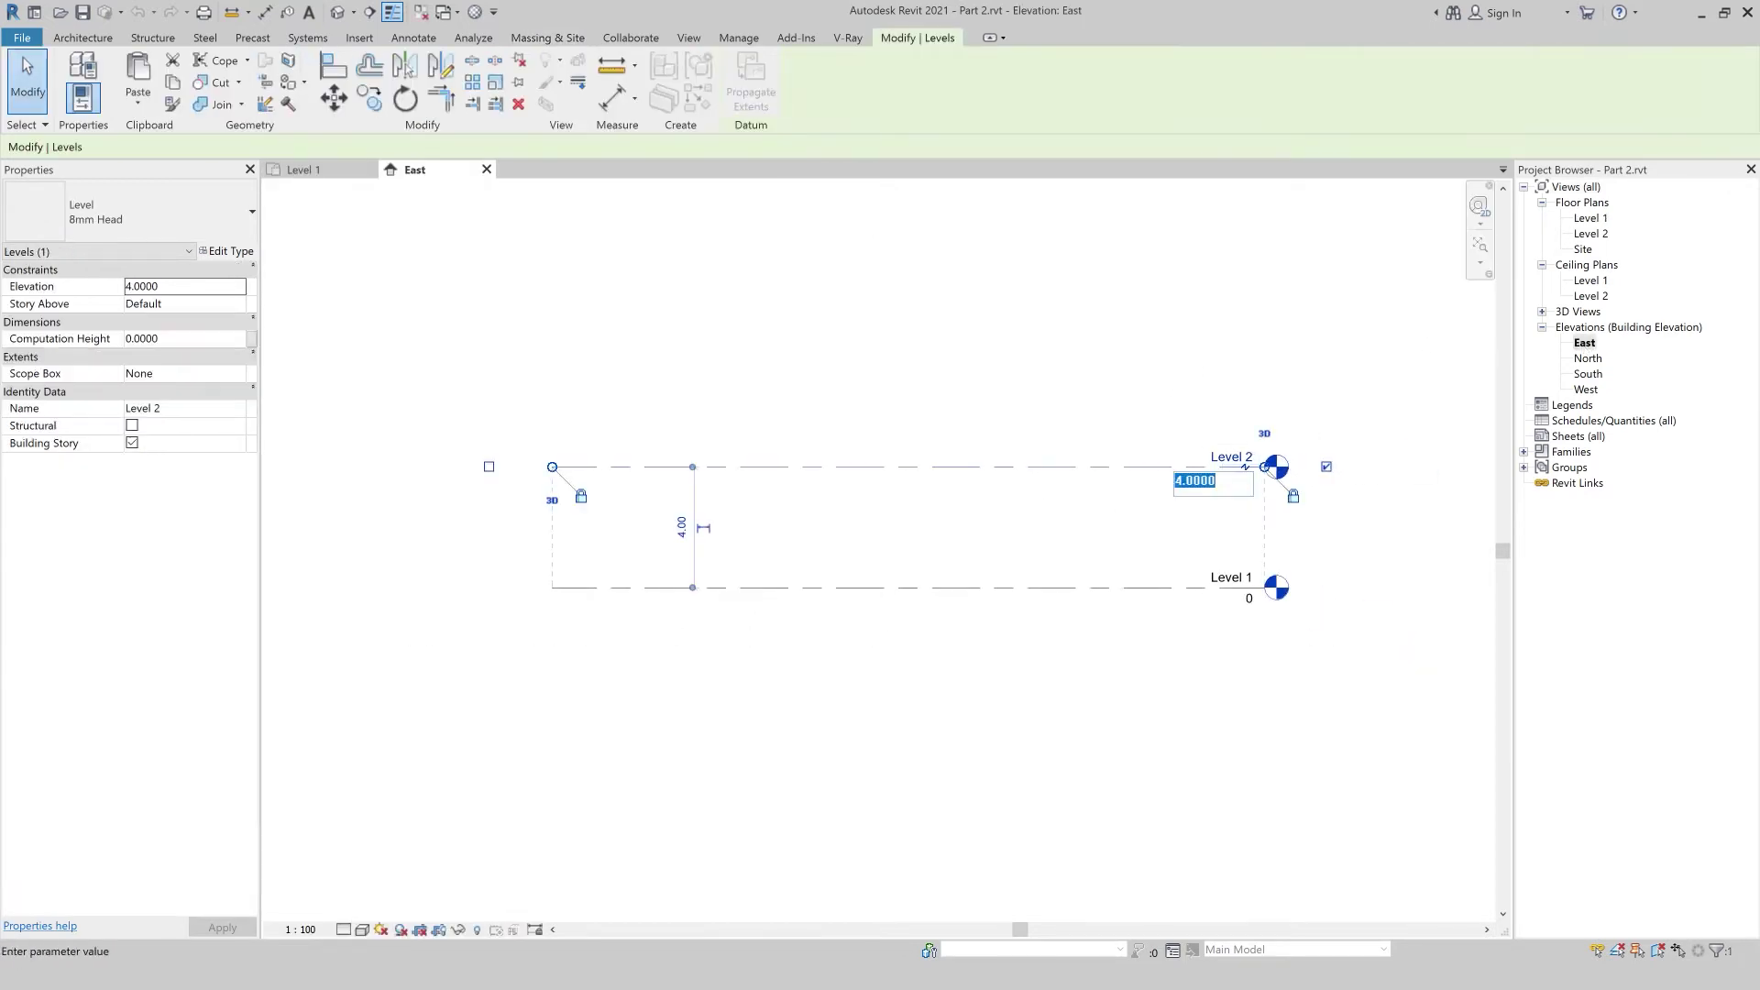
type("15")
key("Return")
scroll(903, 733, "down", 3)
left_click(933, 433)
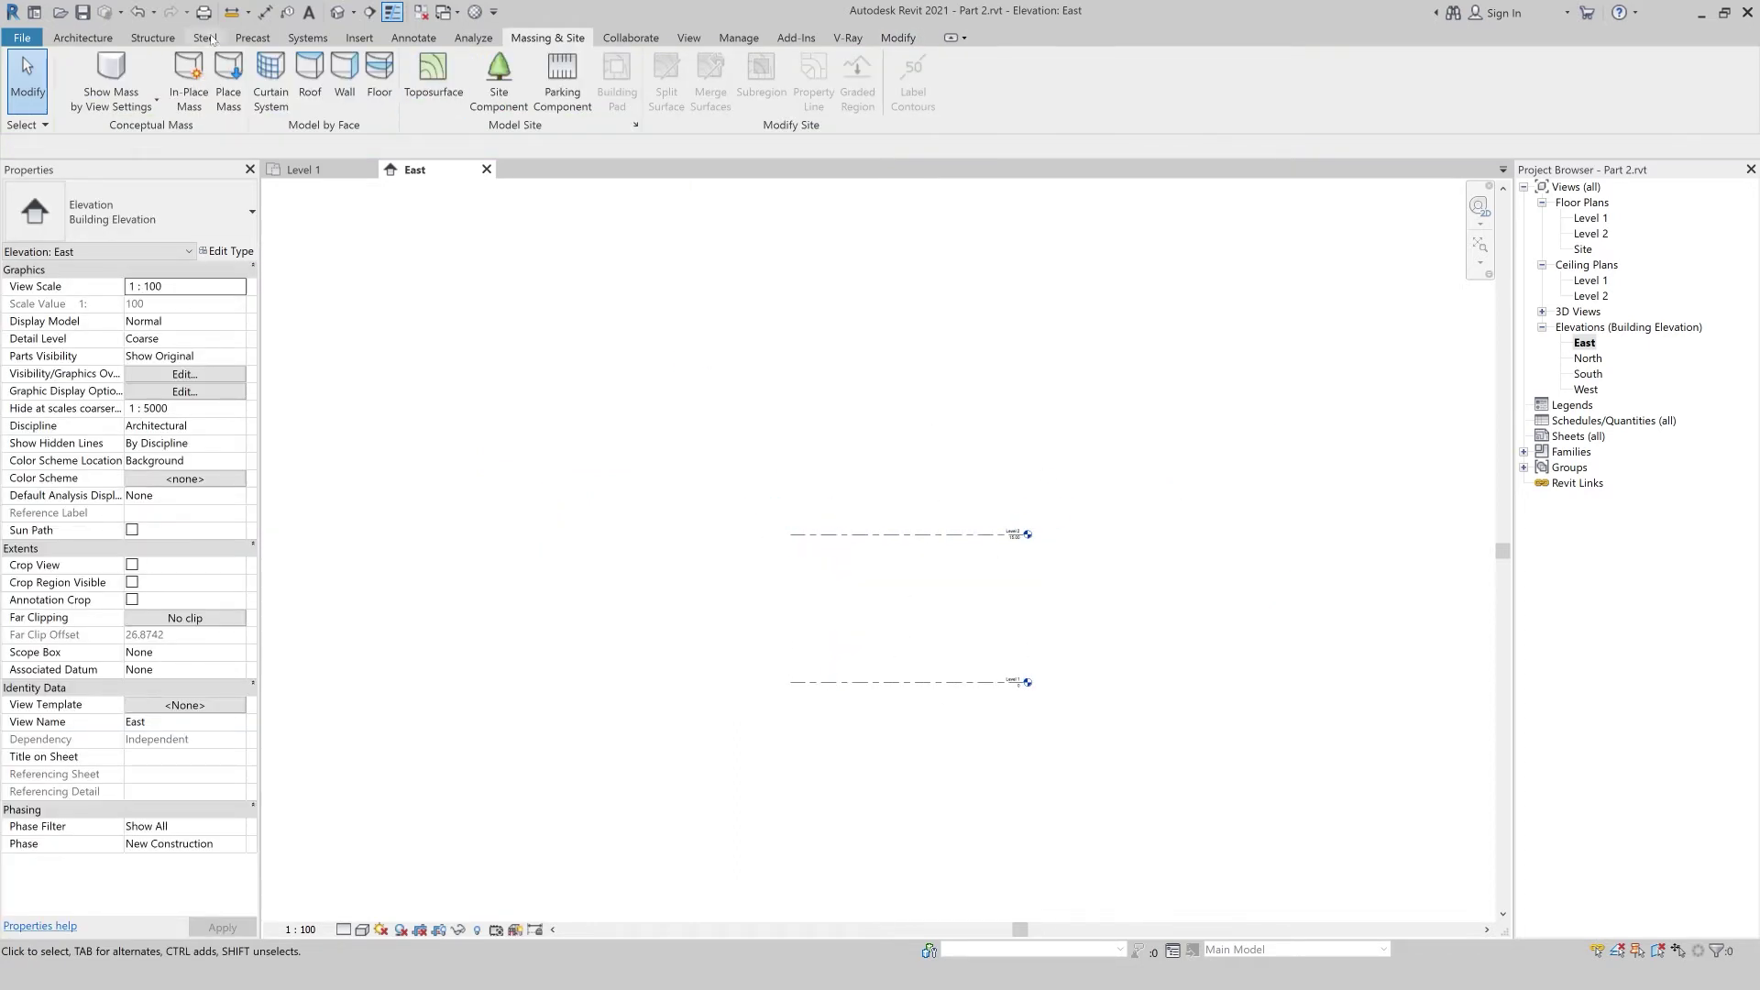
- Add a new Level 3 above Level 2, then return to the Level 1 floor plan
left_click(82, 38)
left_click(1315, 78)
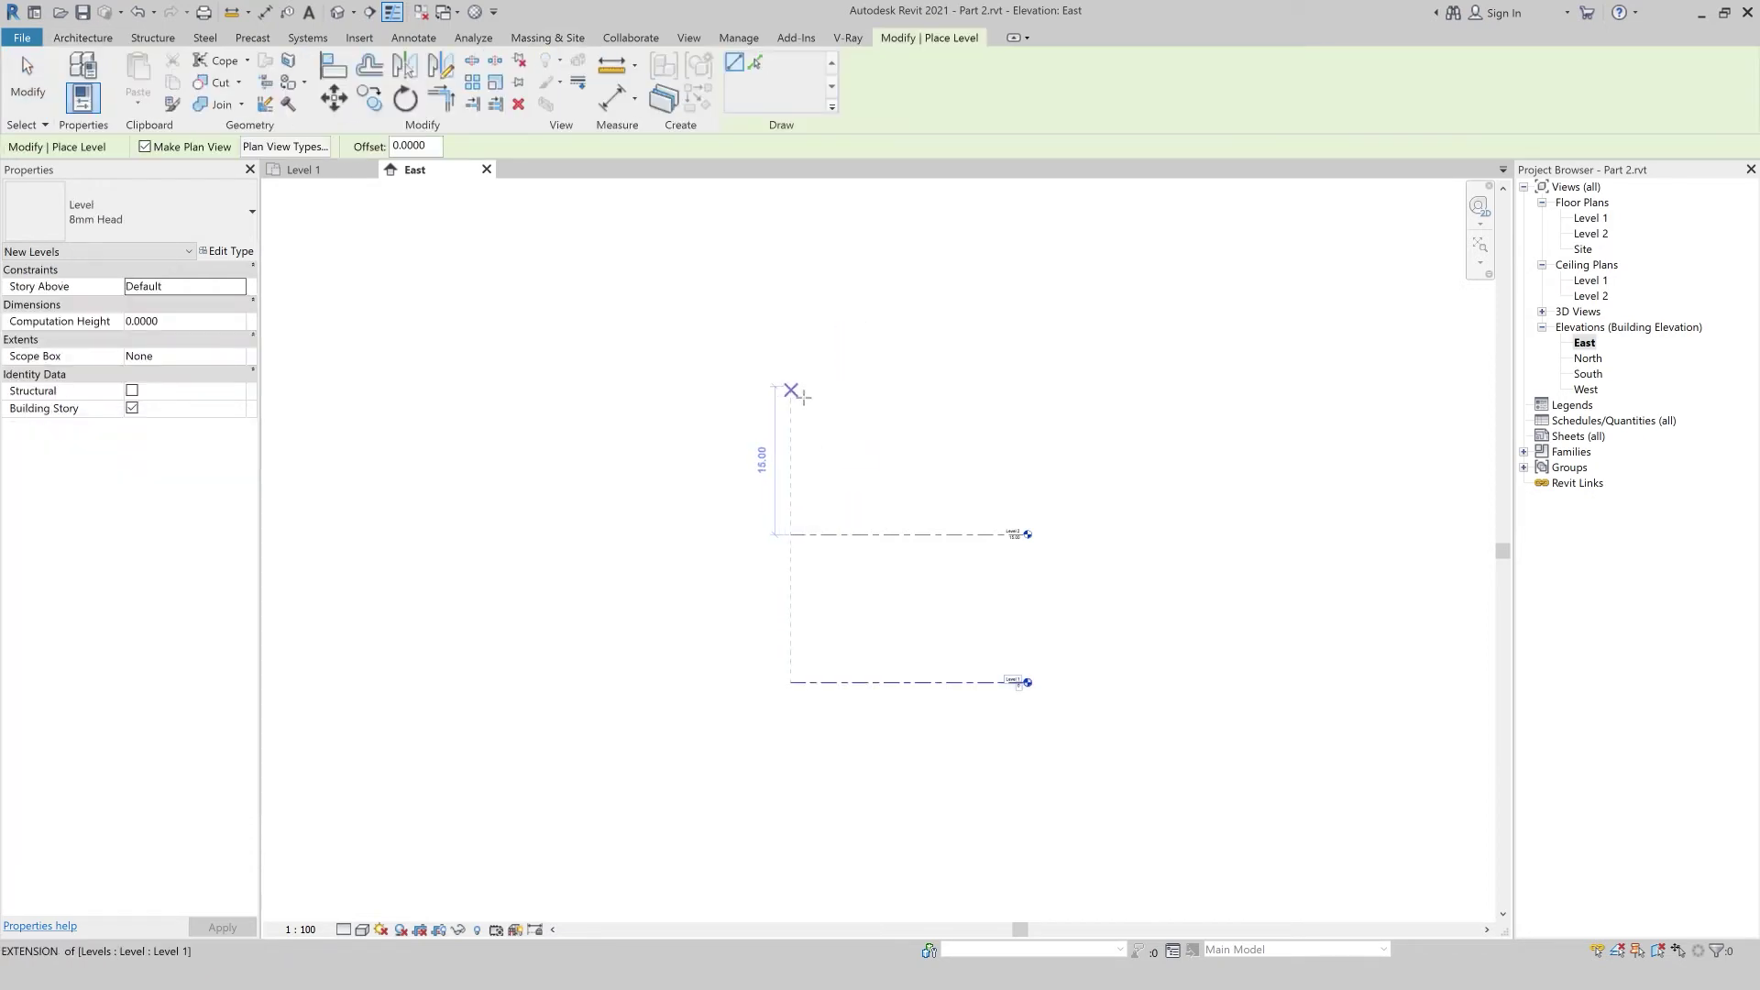
left_click(790, 386)
left_click(1026, 412)
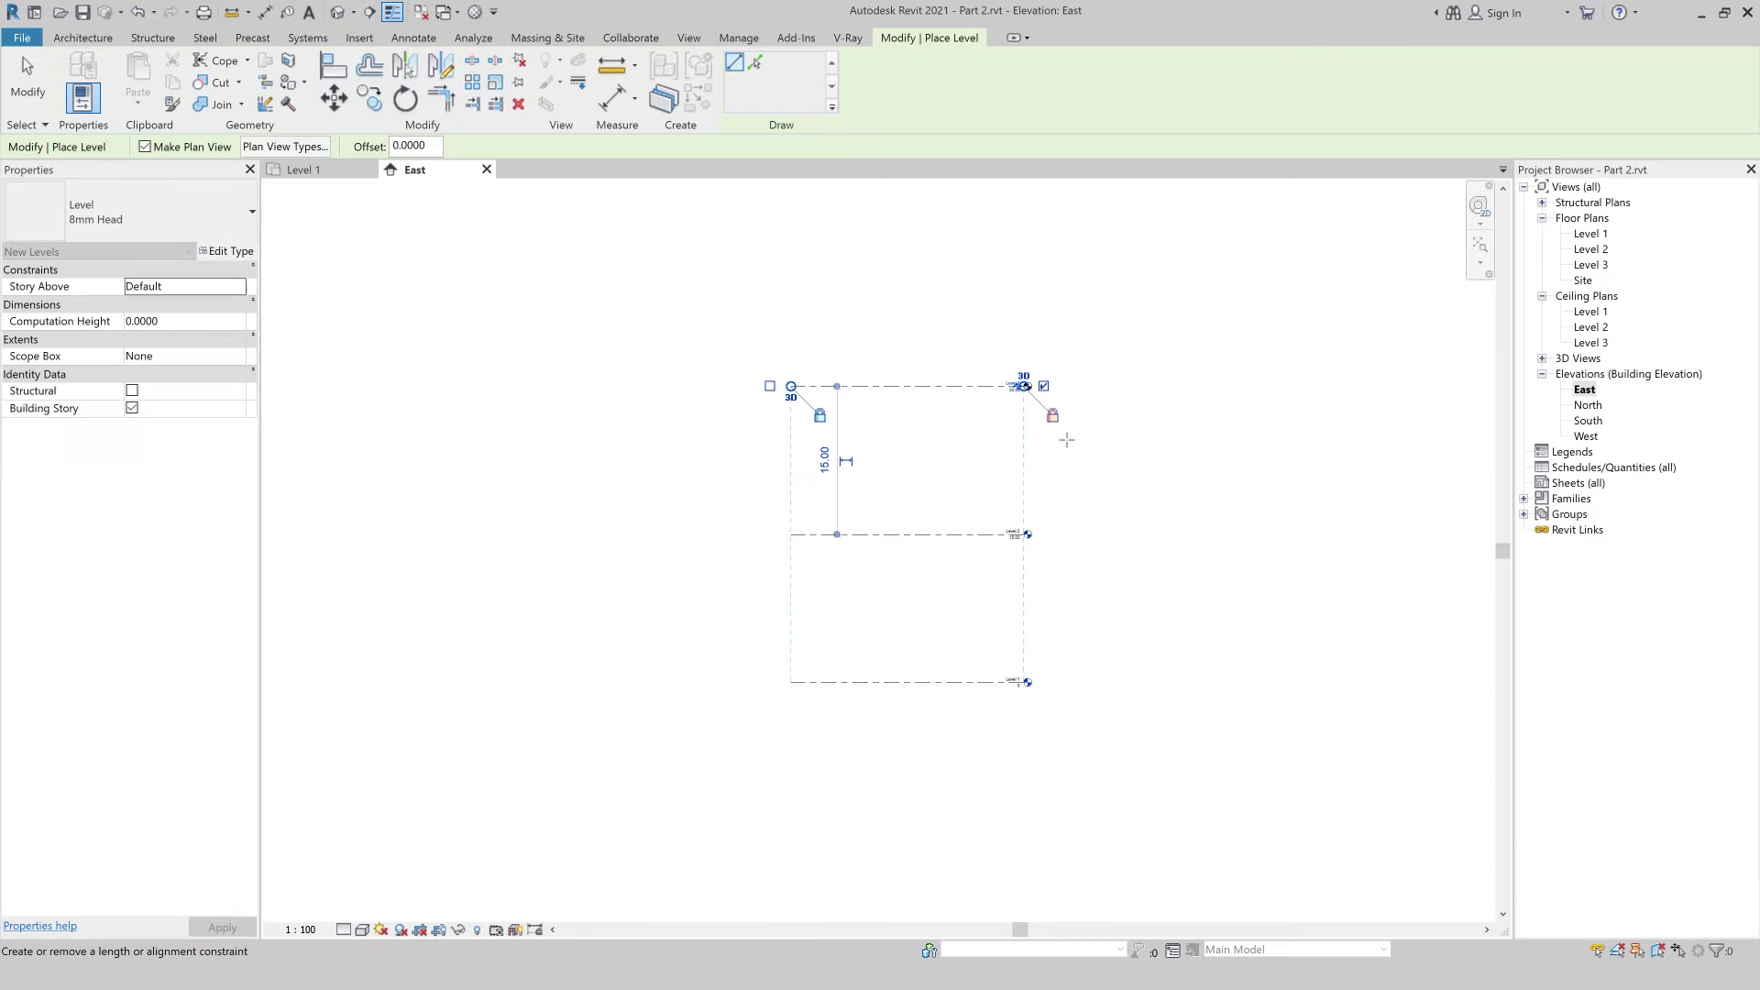
key("Escape")
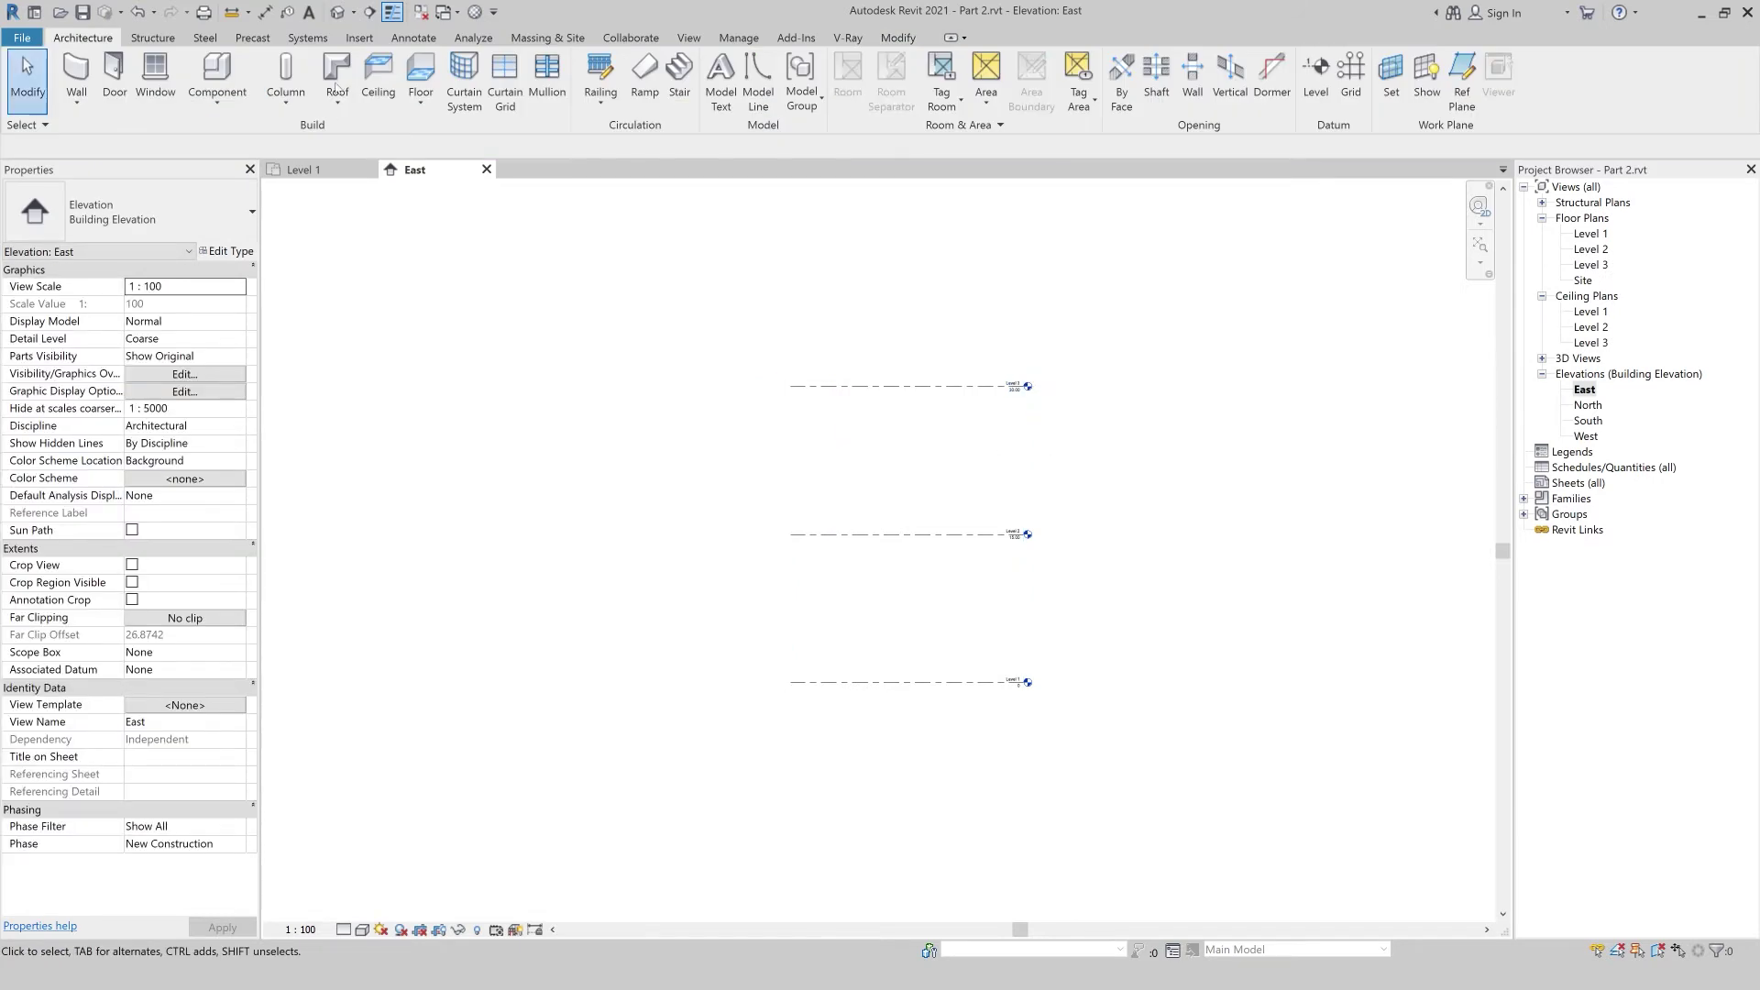
left_click(337, 11)
left_click(343, 173)
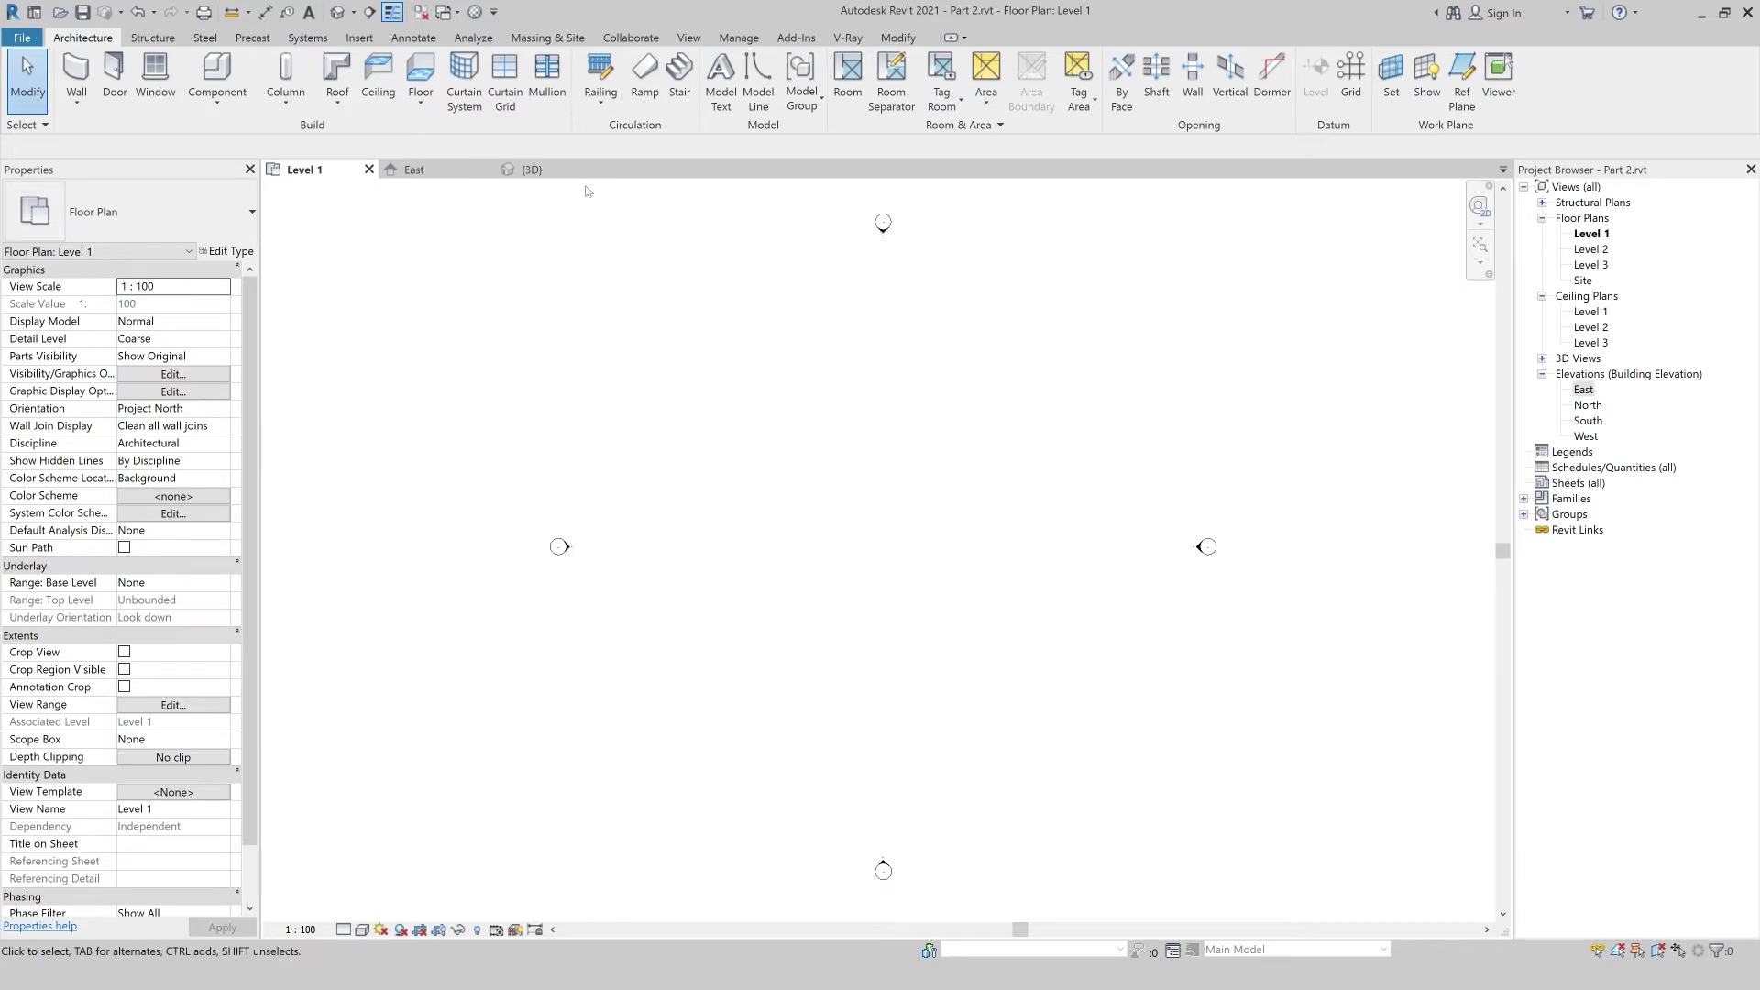
left_click(569, 39)
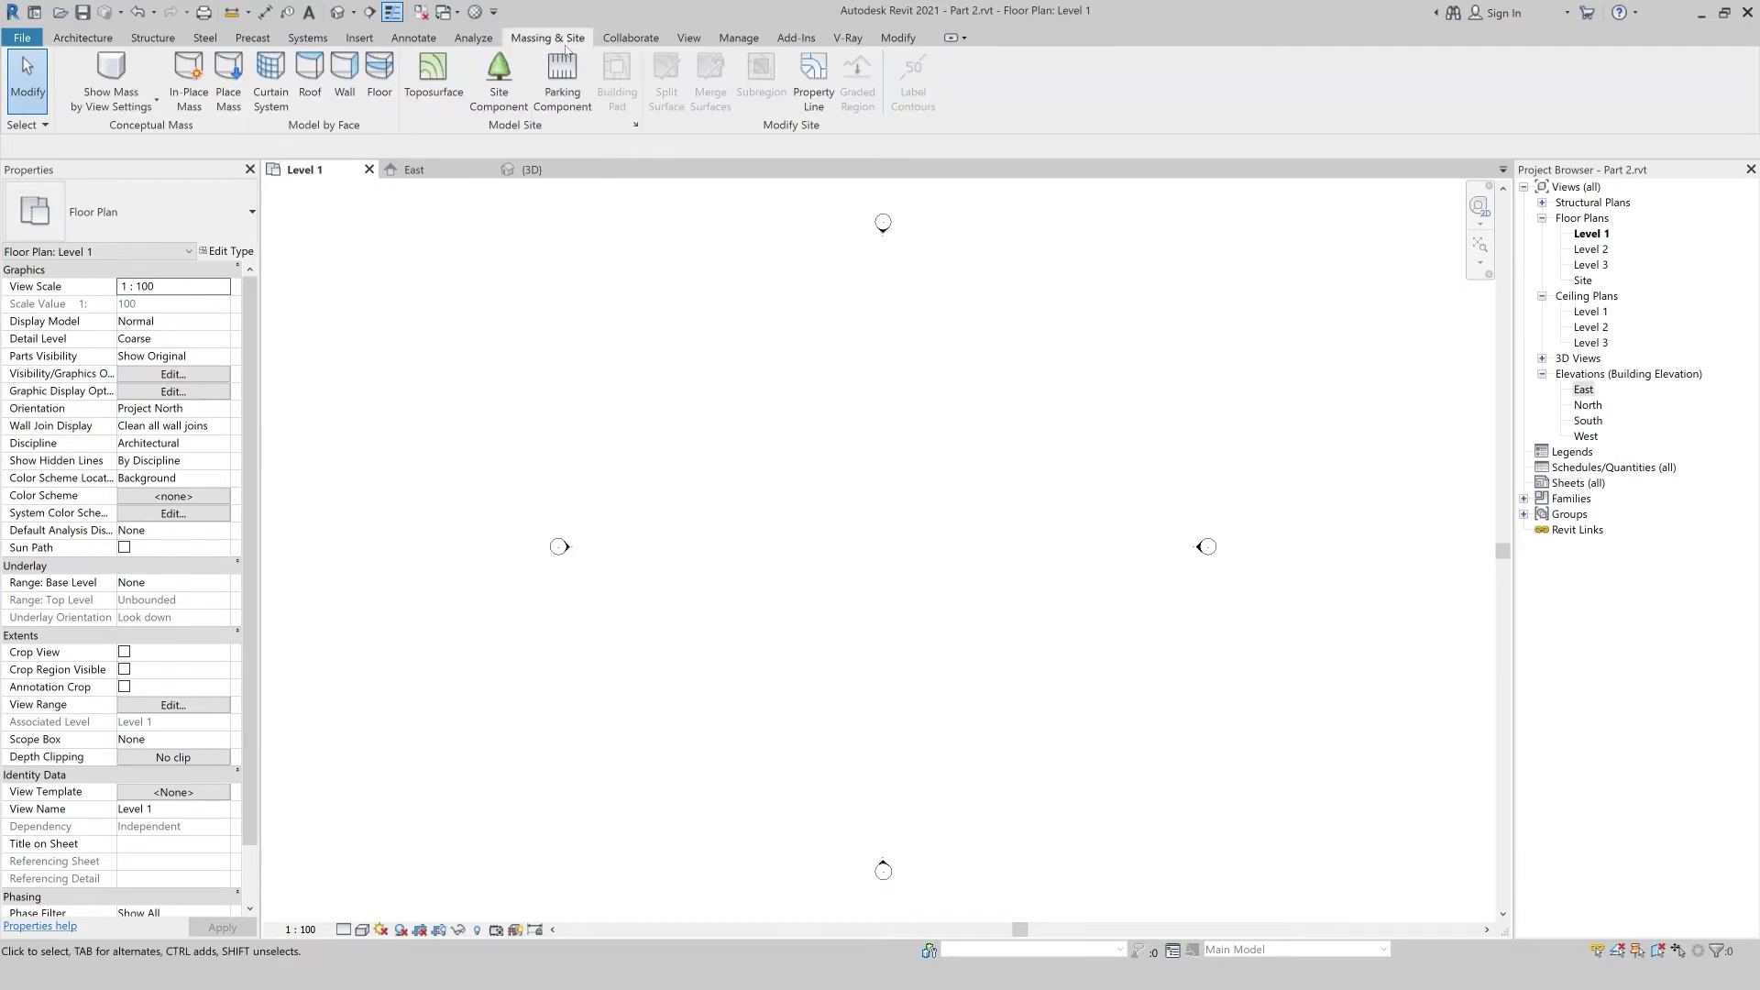
- Create an in-place mass named Mass 1, dismissing the Show Mass notice
left_click(189, 81)
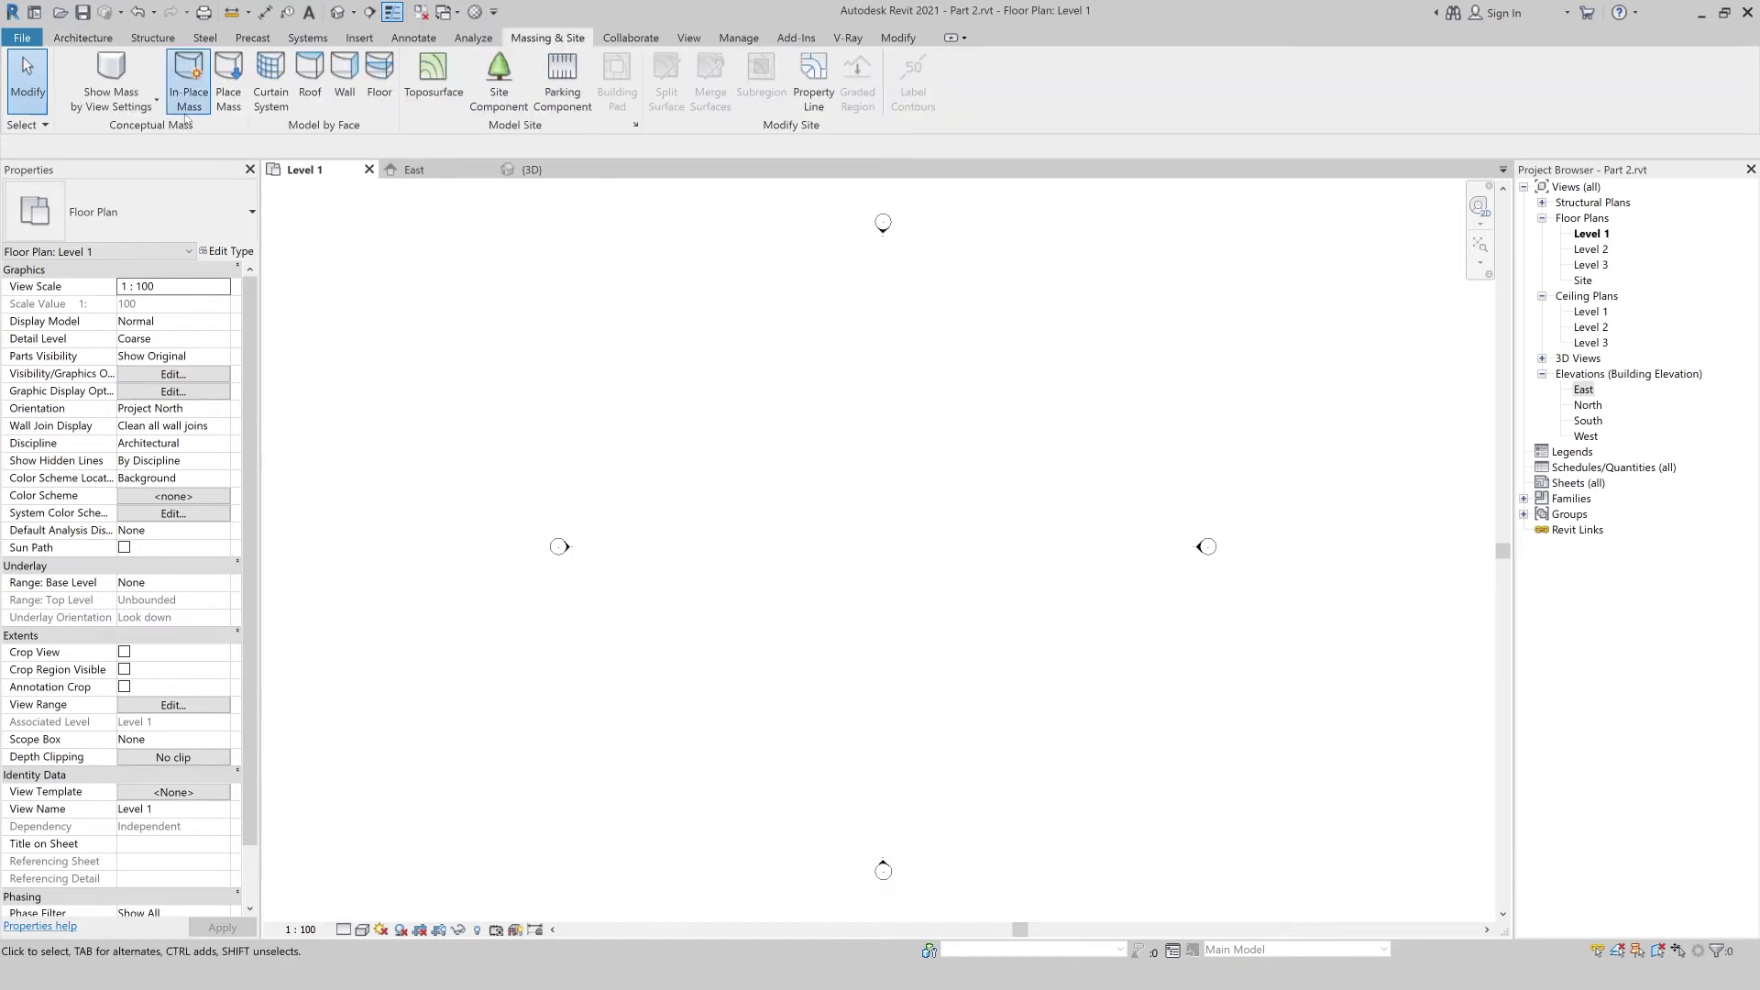
left_click(999, 563)
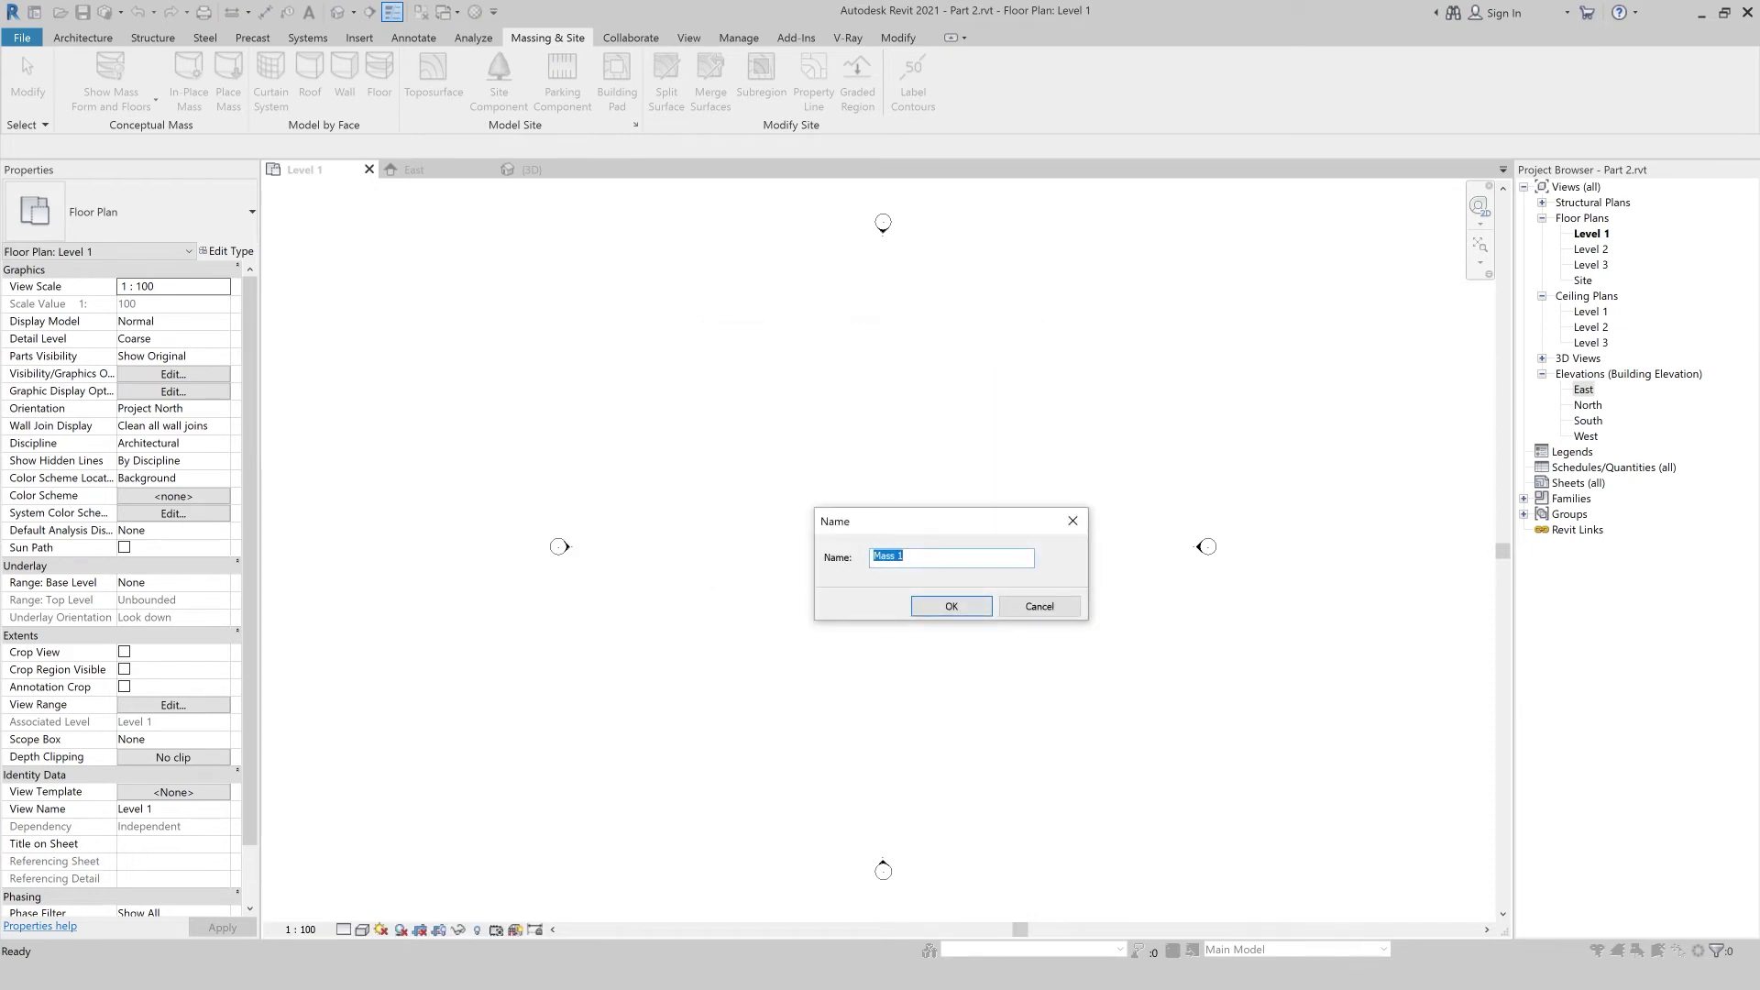
left_click(958, 614)
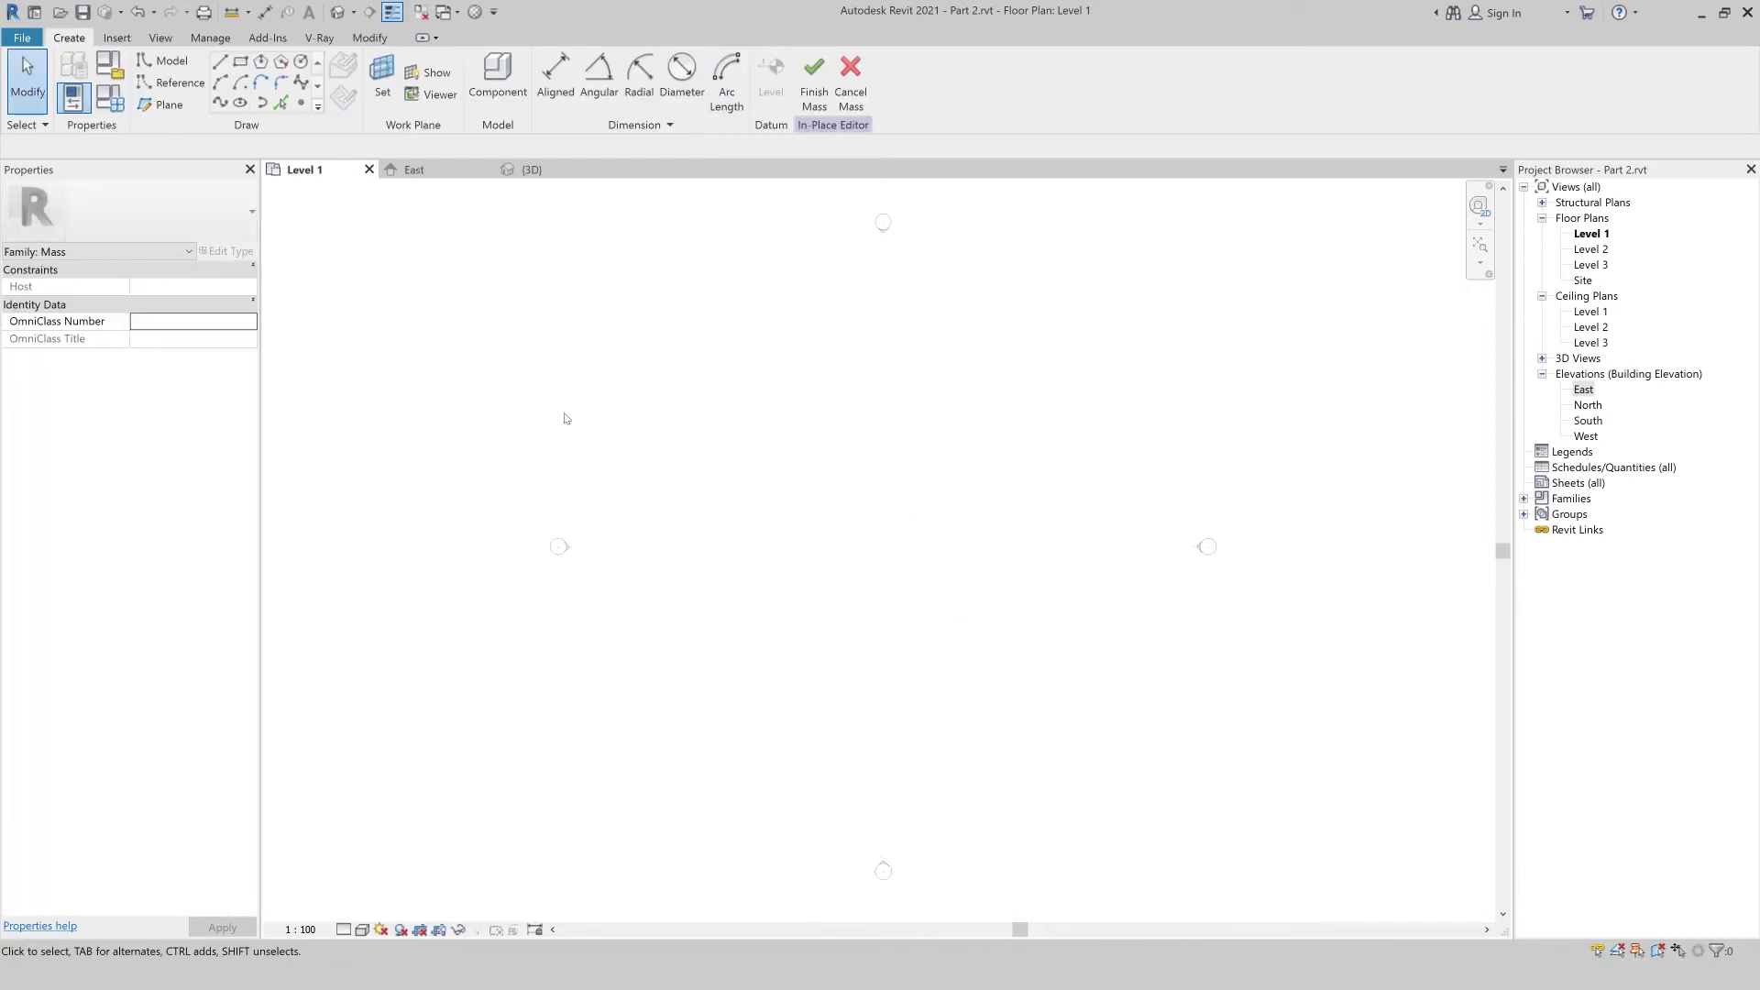
- Draw a model-line rectangle on Level 1 and set its side dimension to 15
left_click(240, 64)
left_click(790, 465)
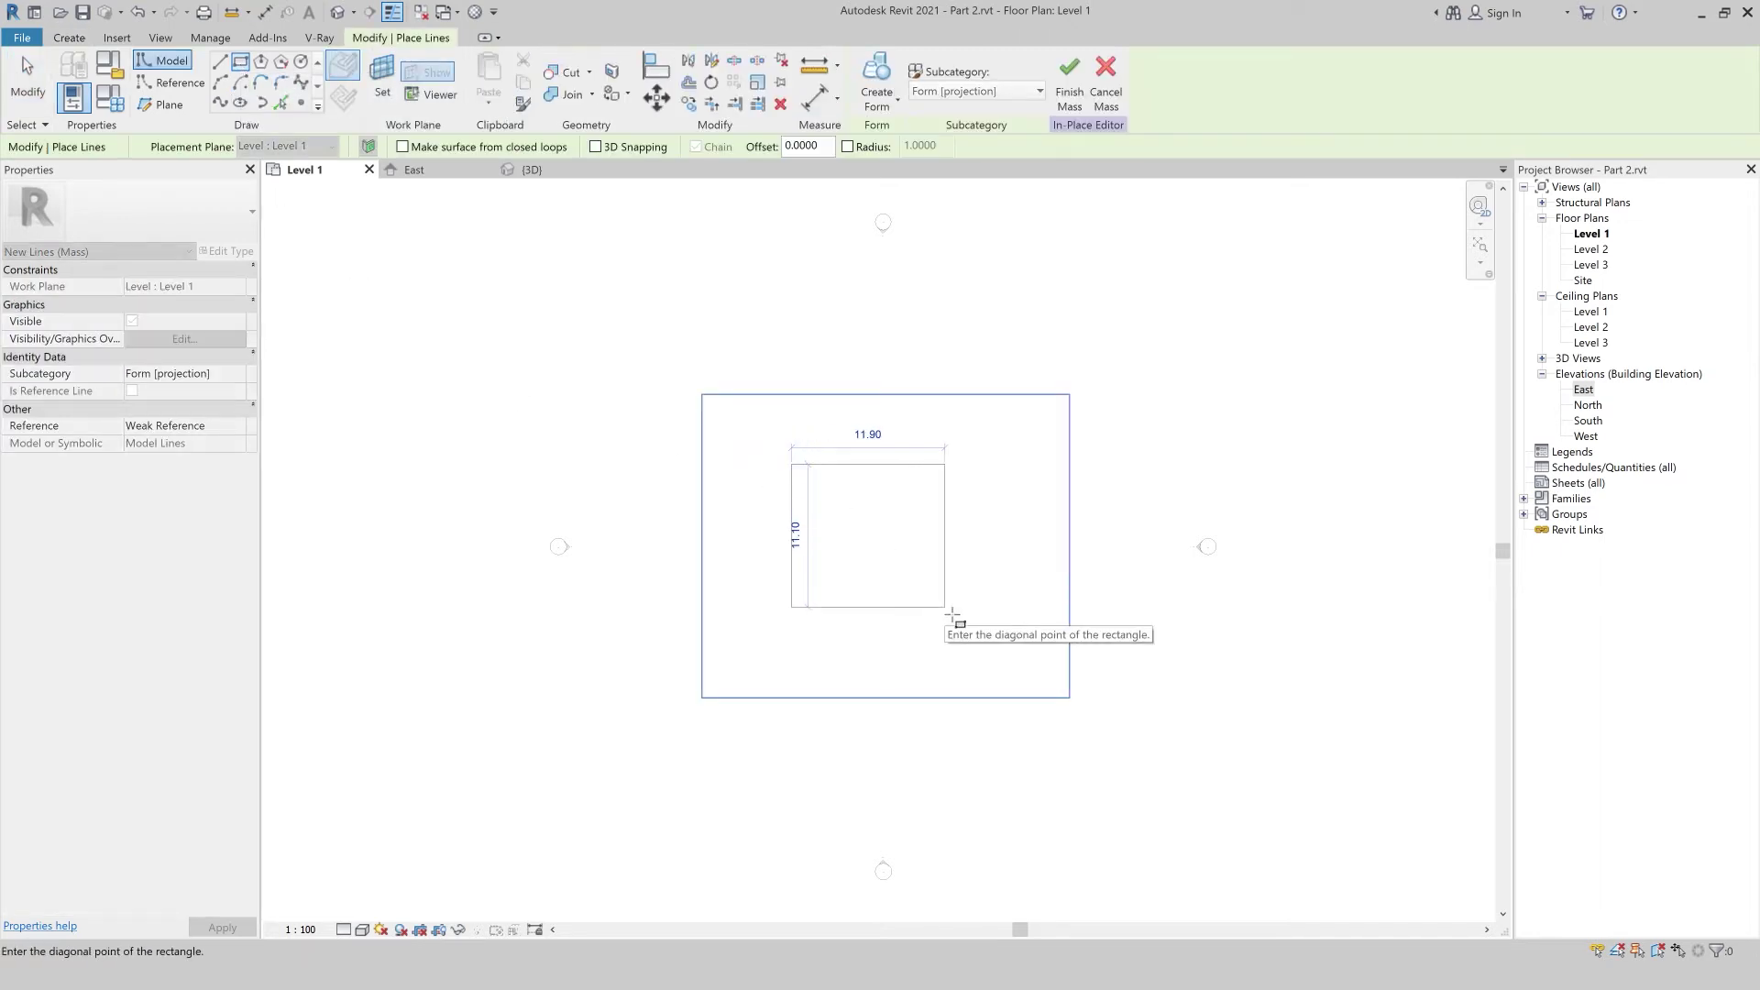
left_click(993, 644)
key("Escape")
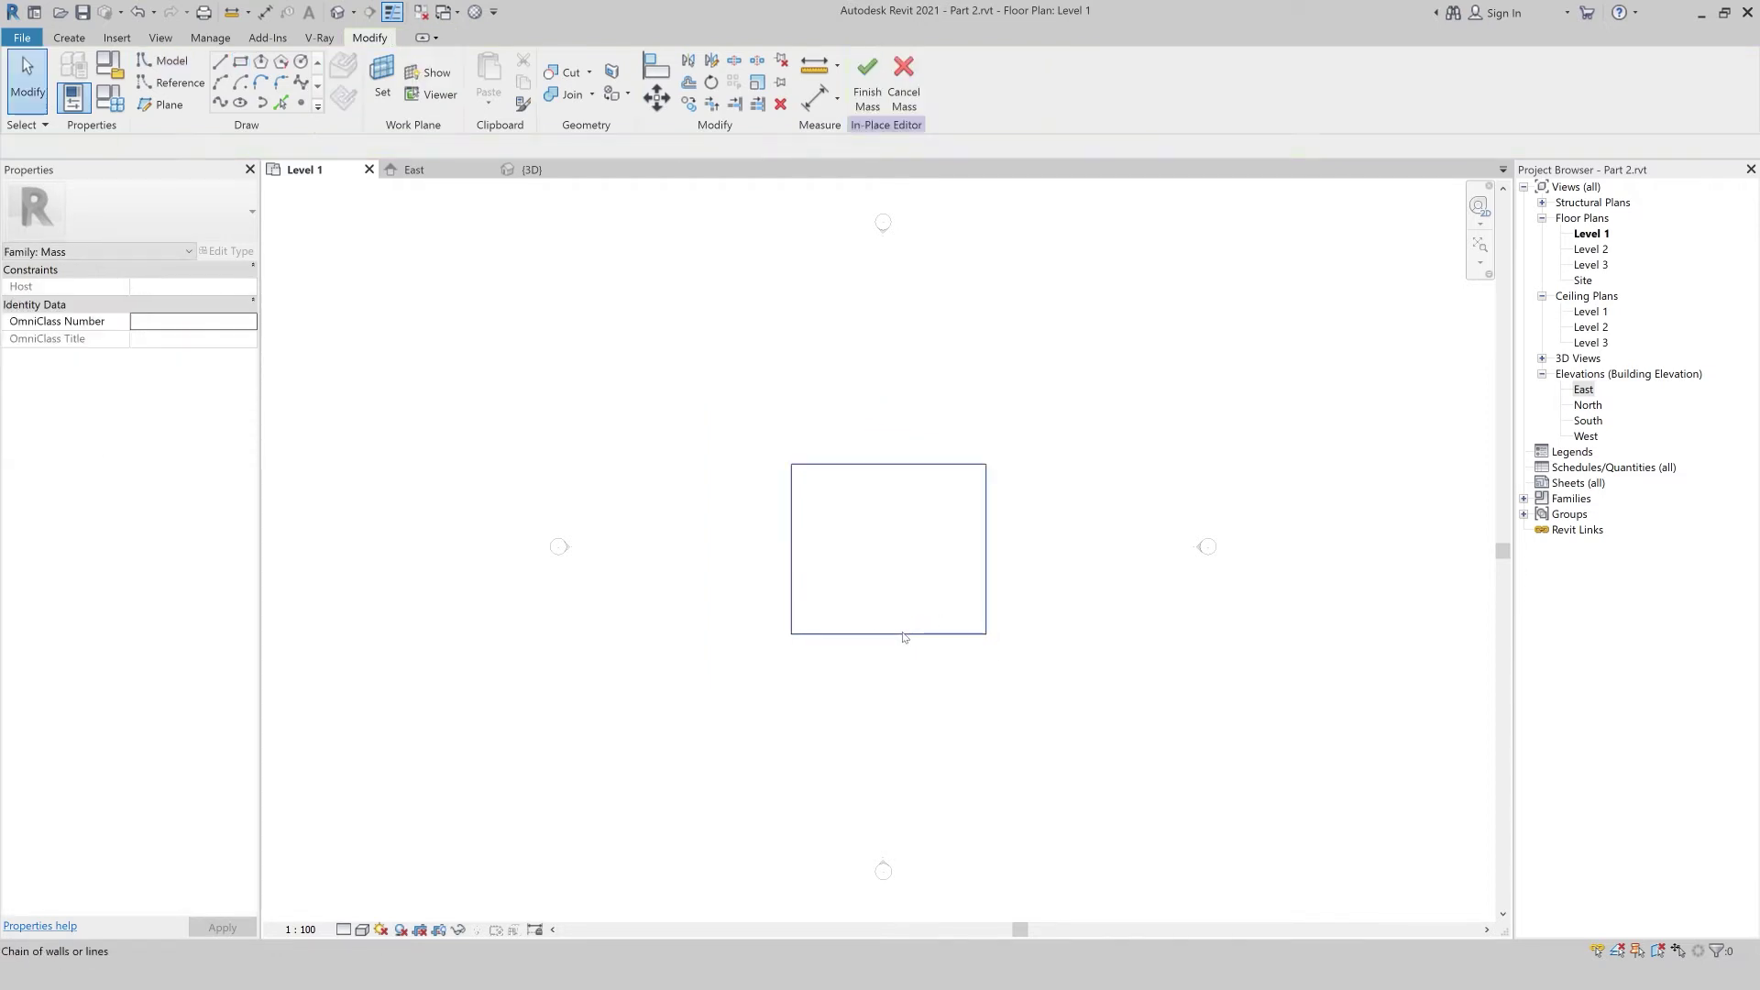
left_click(904, 634)
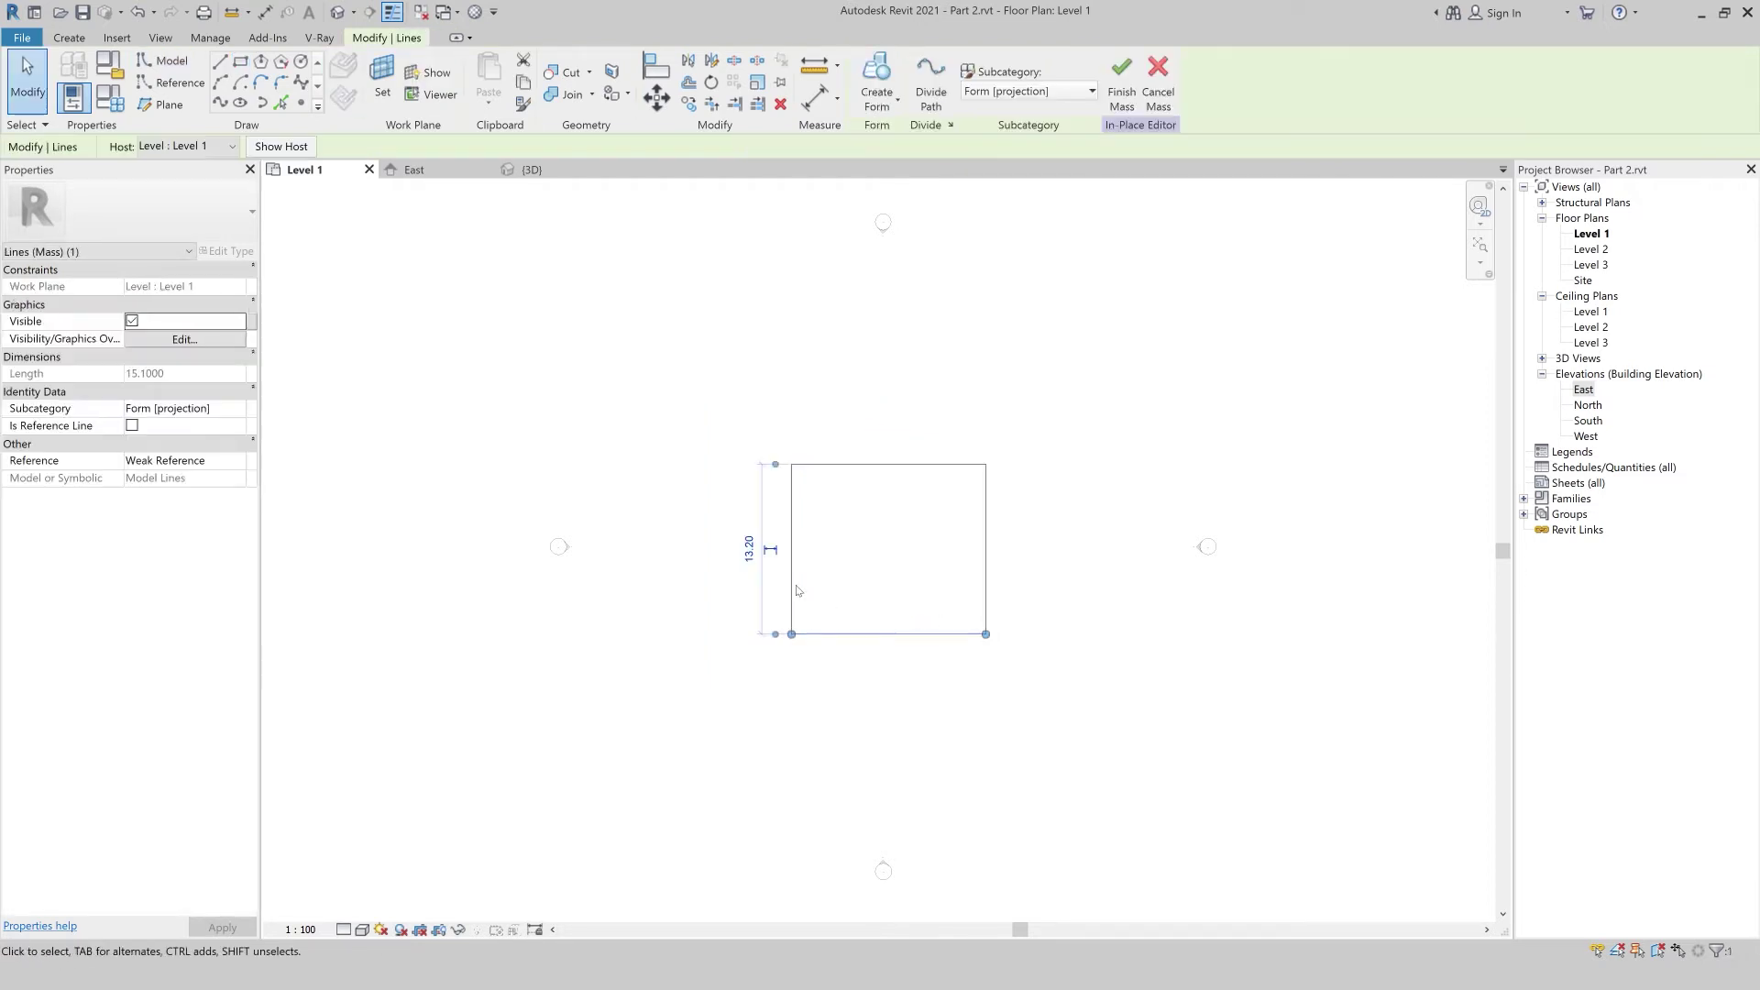
left_click(749, 550)
type("15")
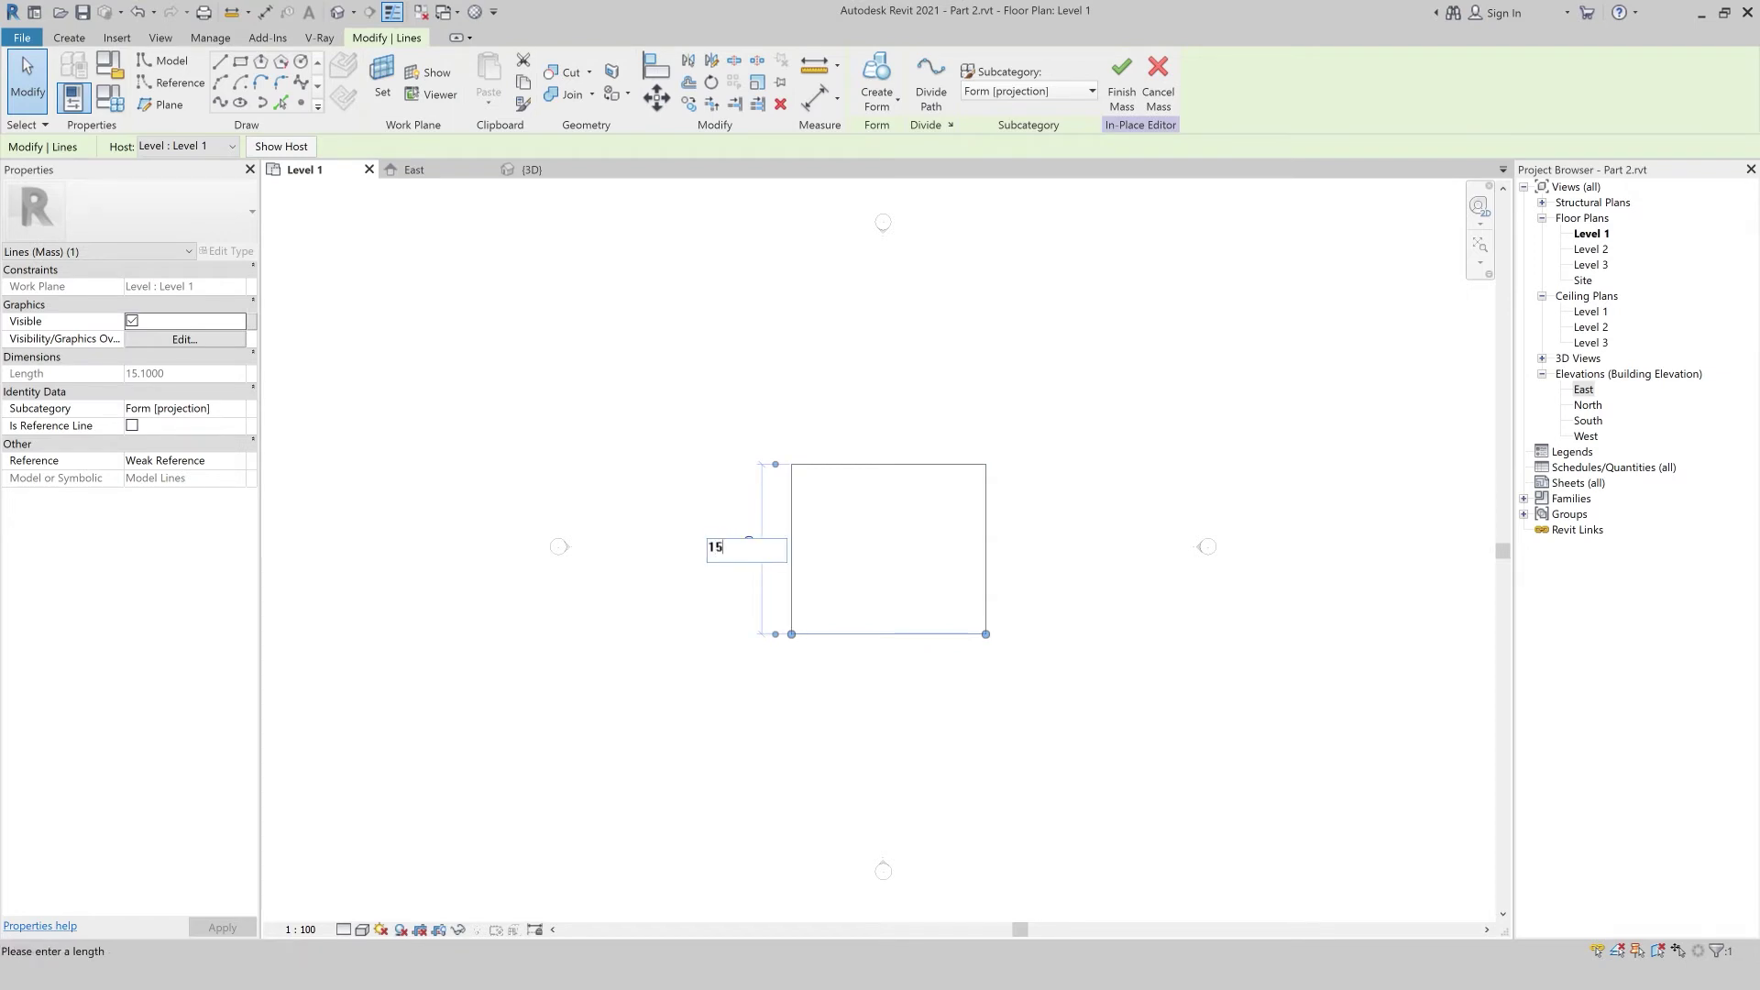
key("Return")
key("Escape")
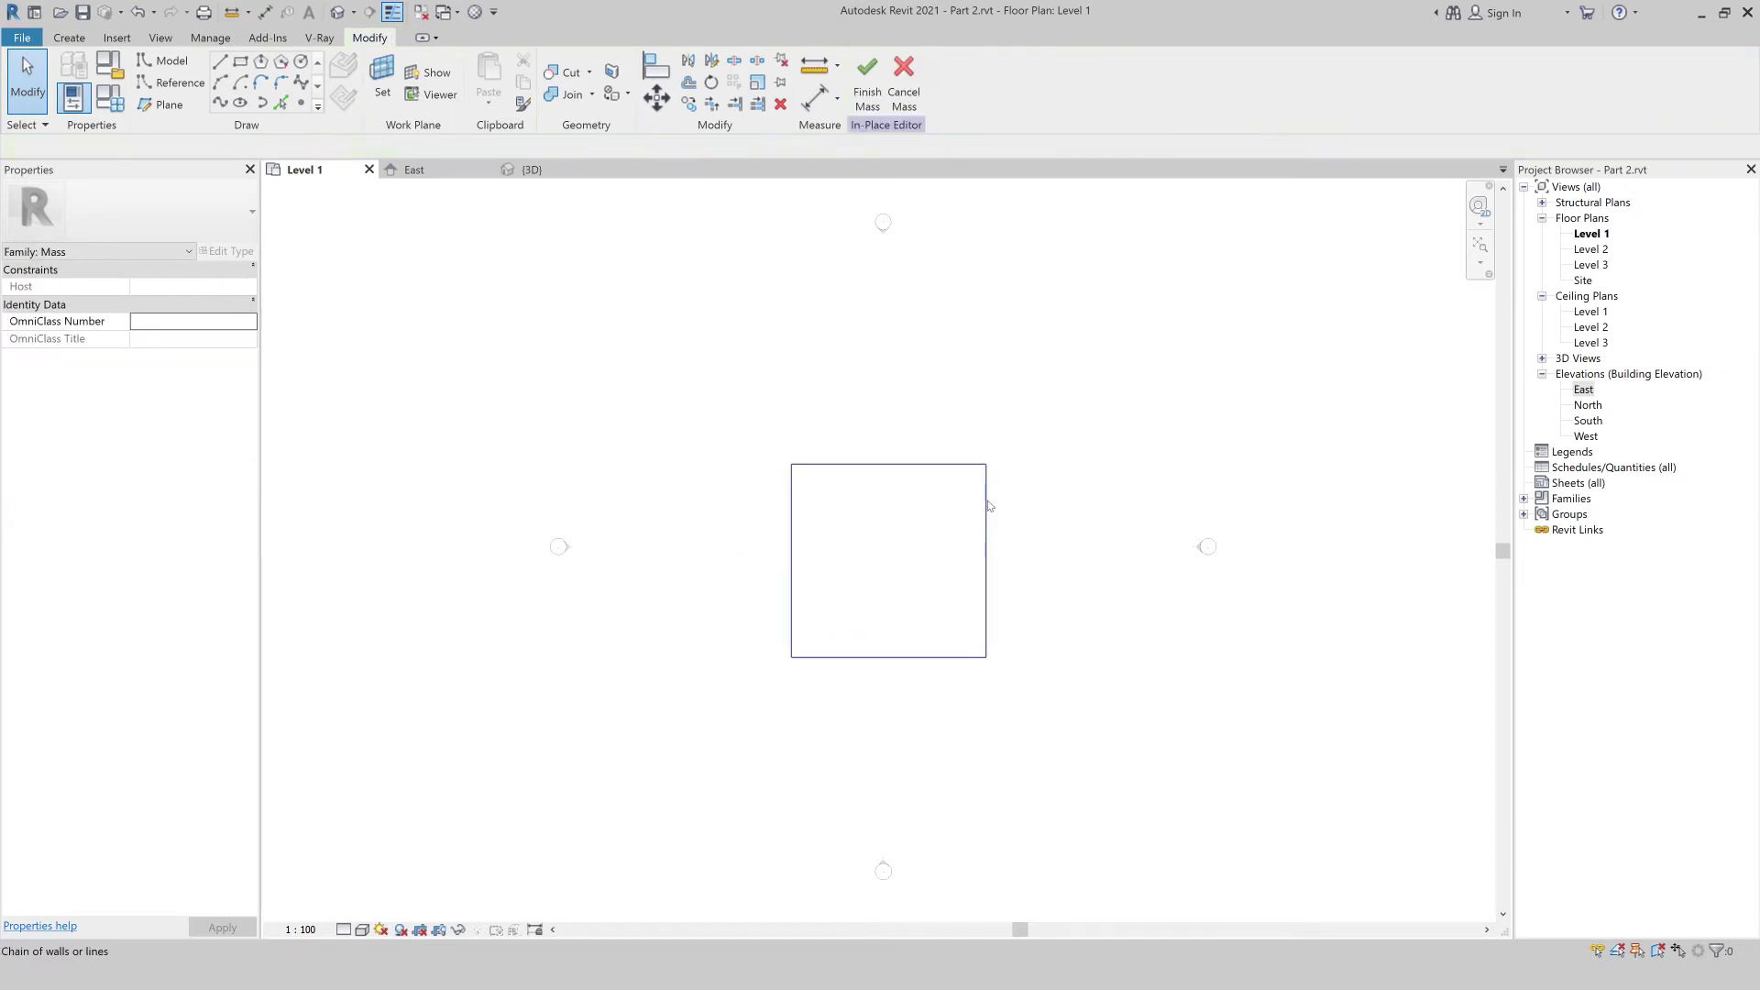
- Check the rectangle outline chain, view it in 3D, then open the Level 2 plan
left_click(987, 505)
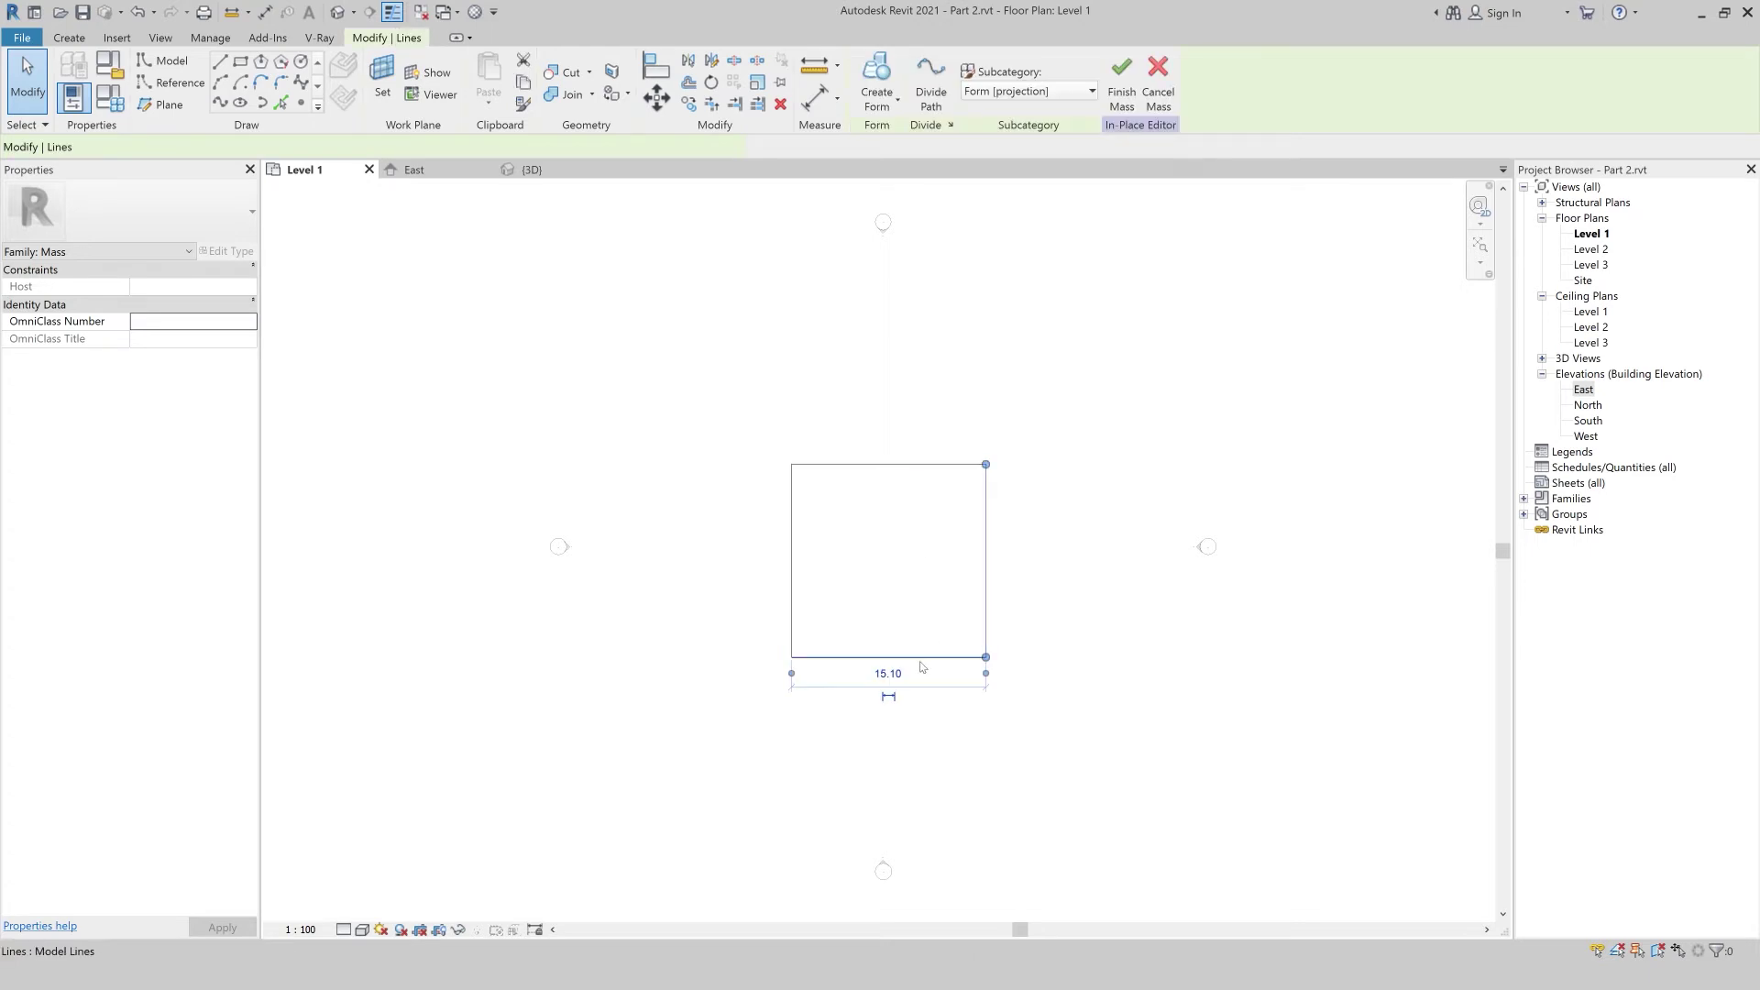
key("Tab")
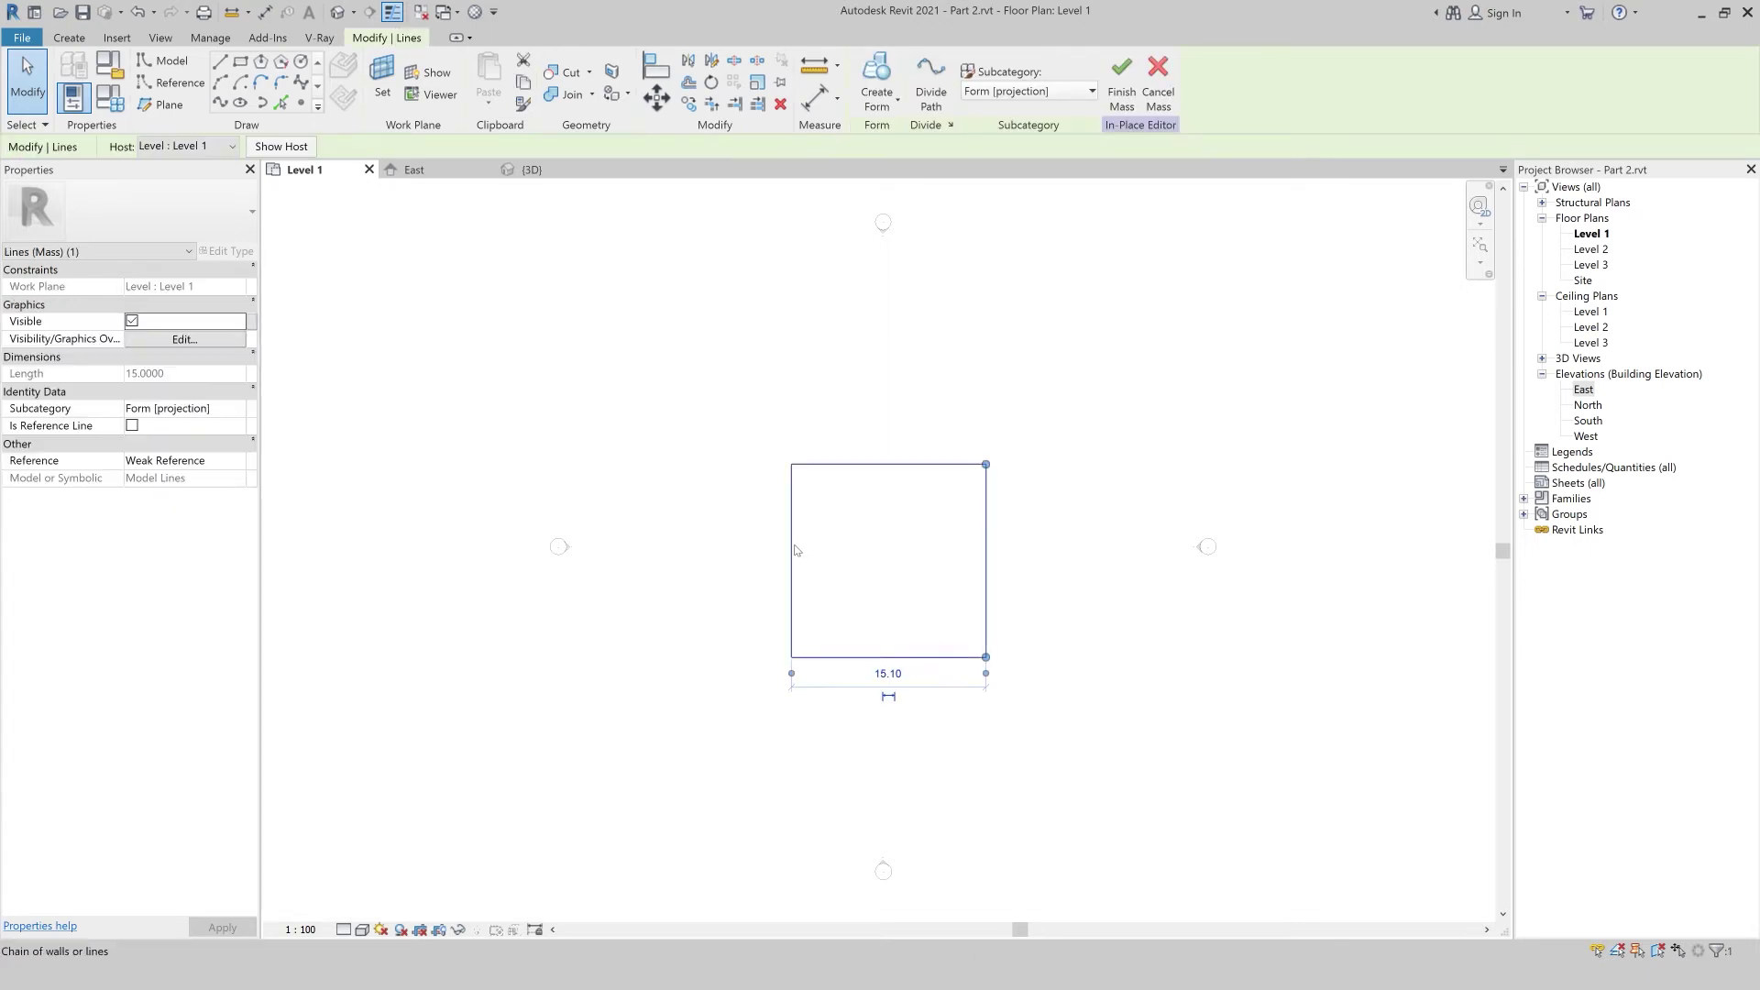
left_click(795, 550)
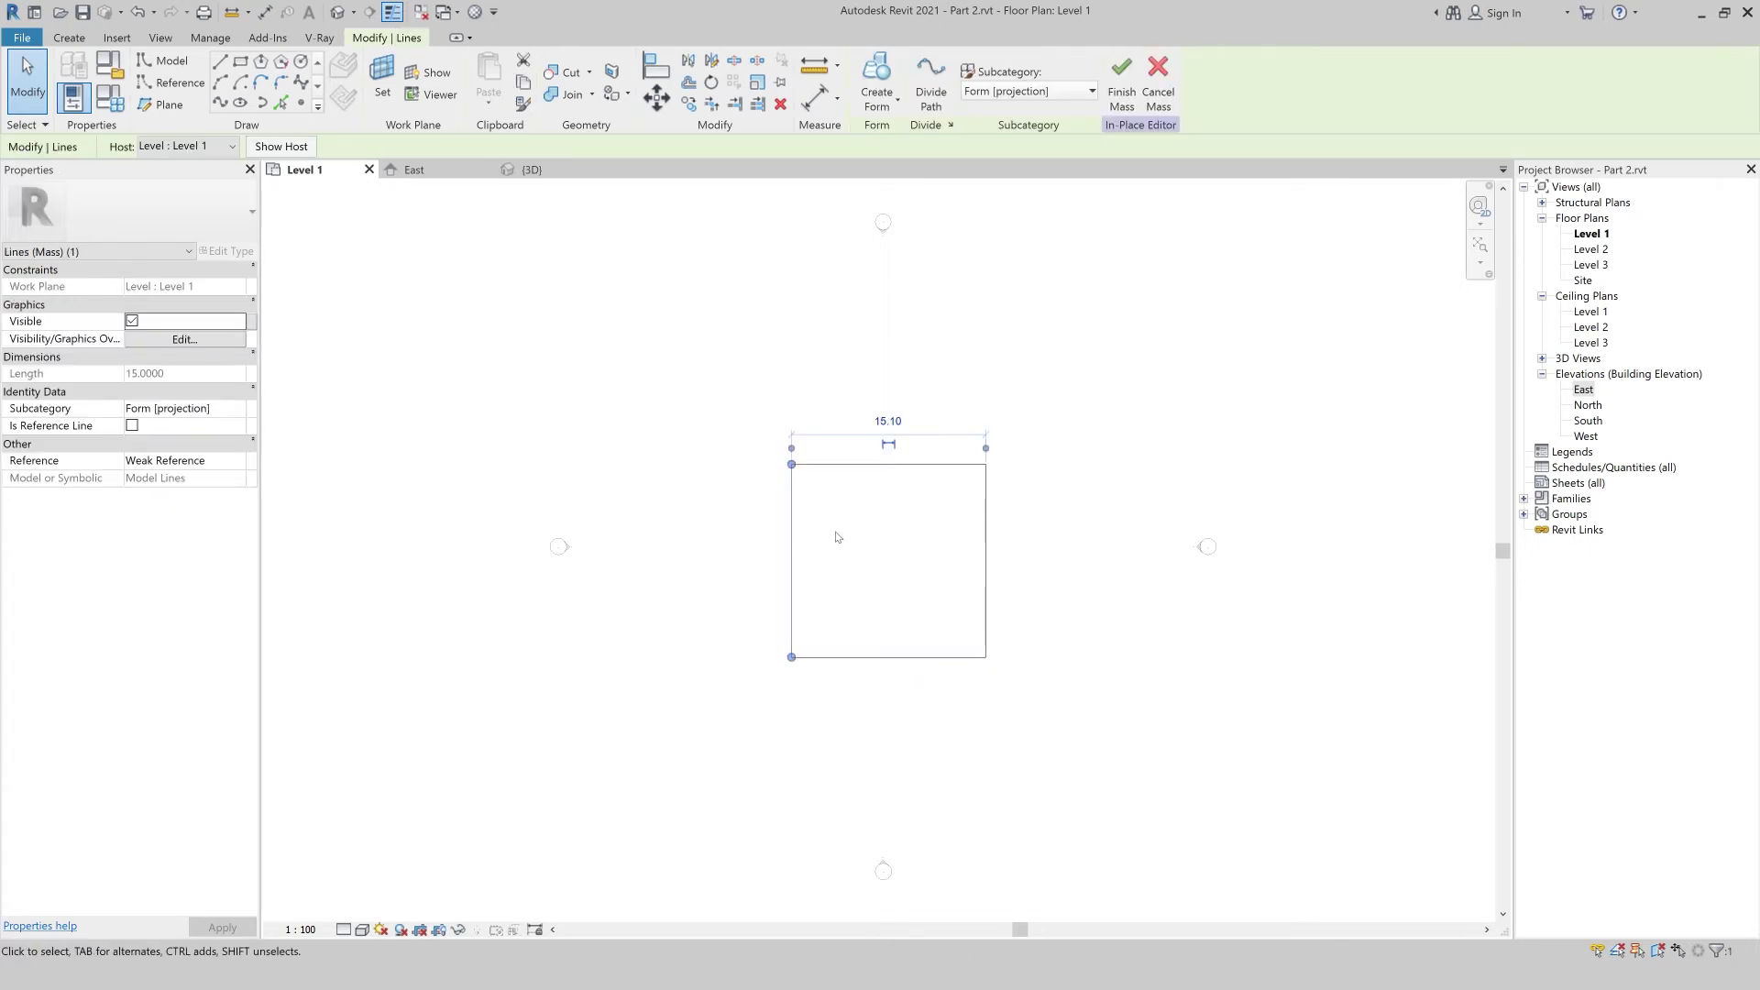
left_click(747, 533)
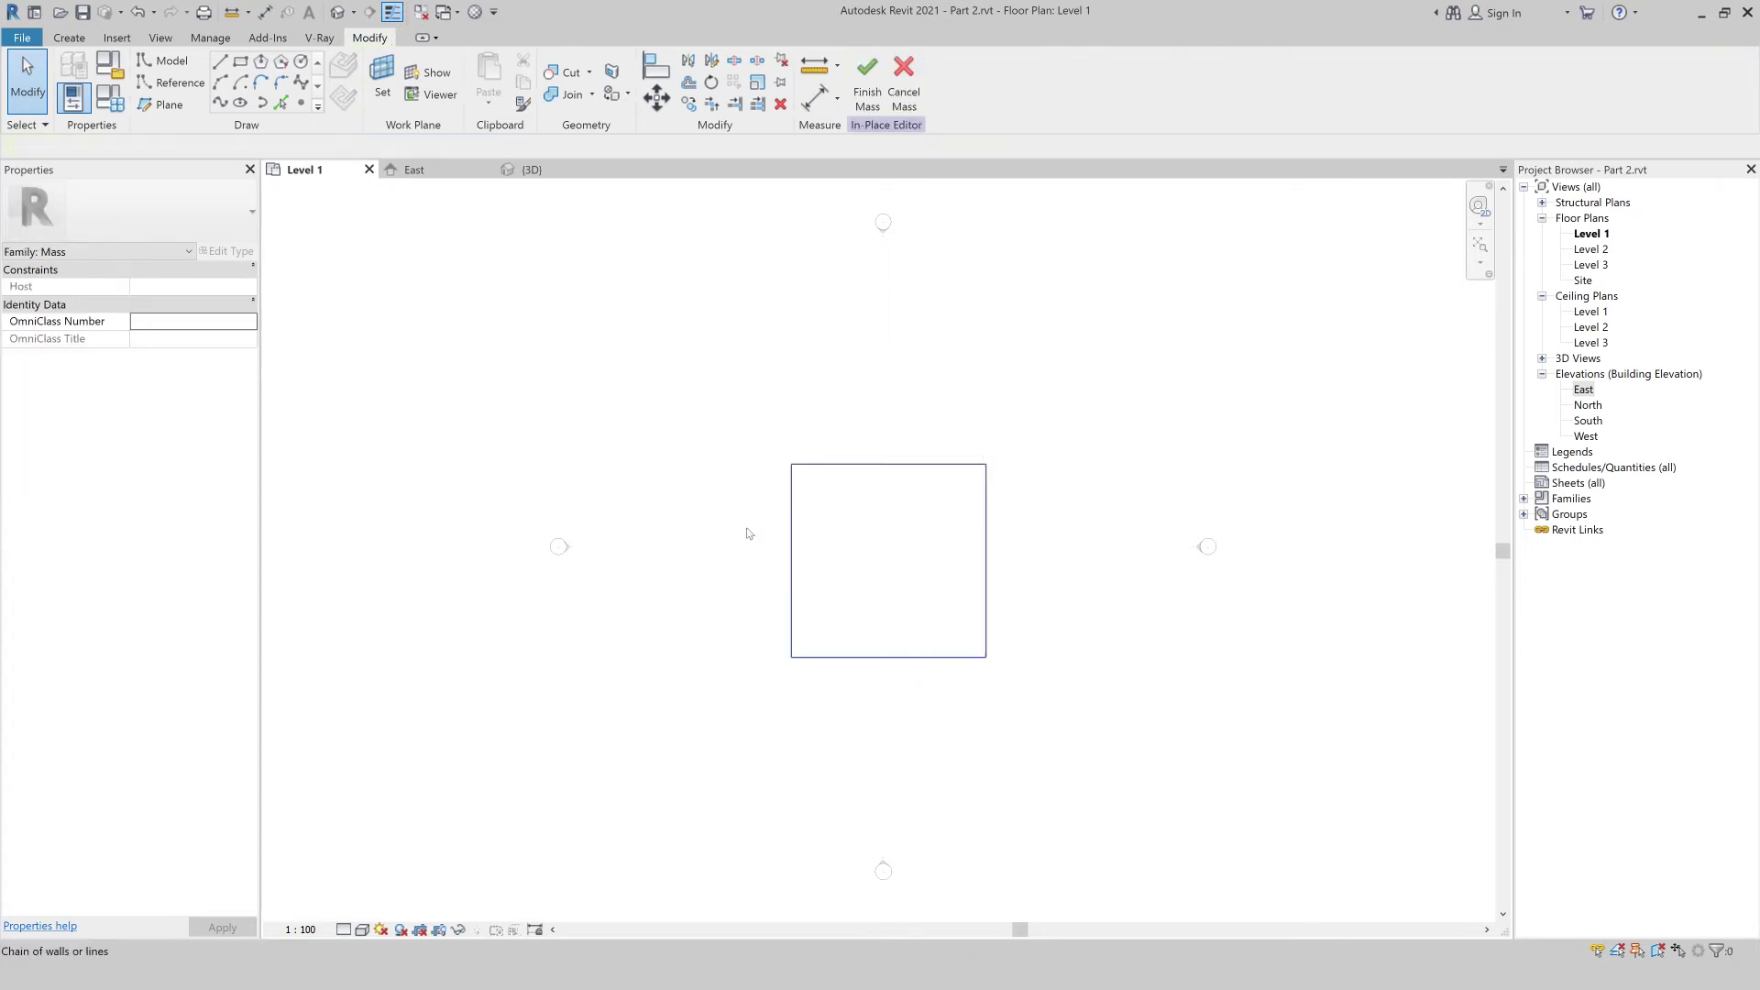
left_click(532, 171)
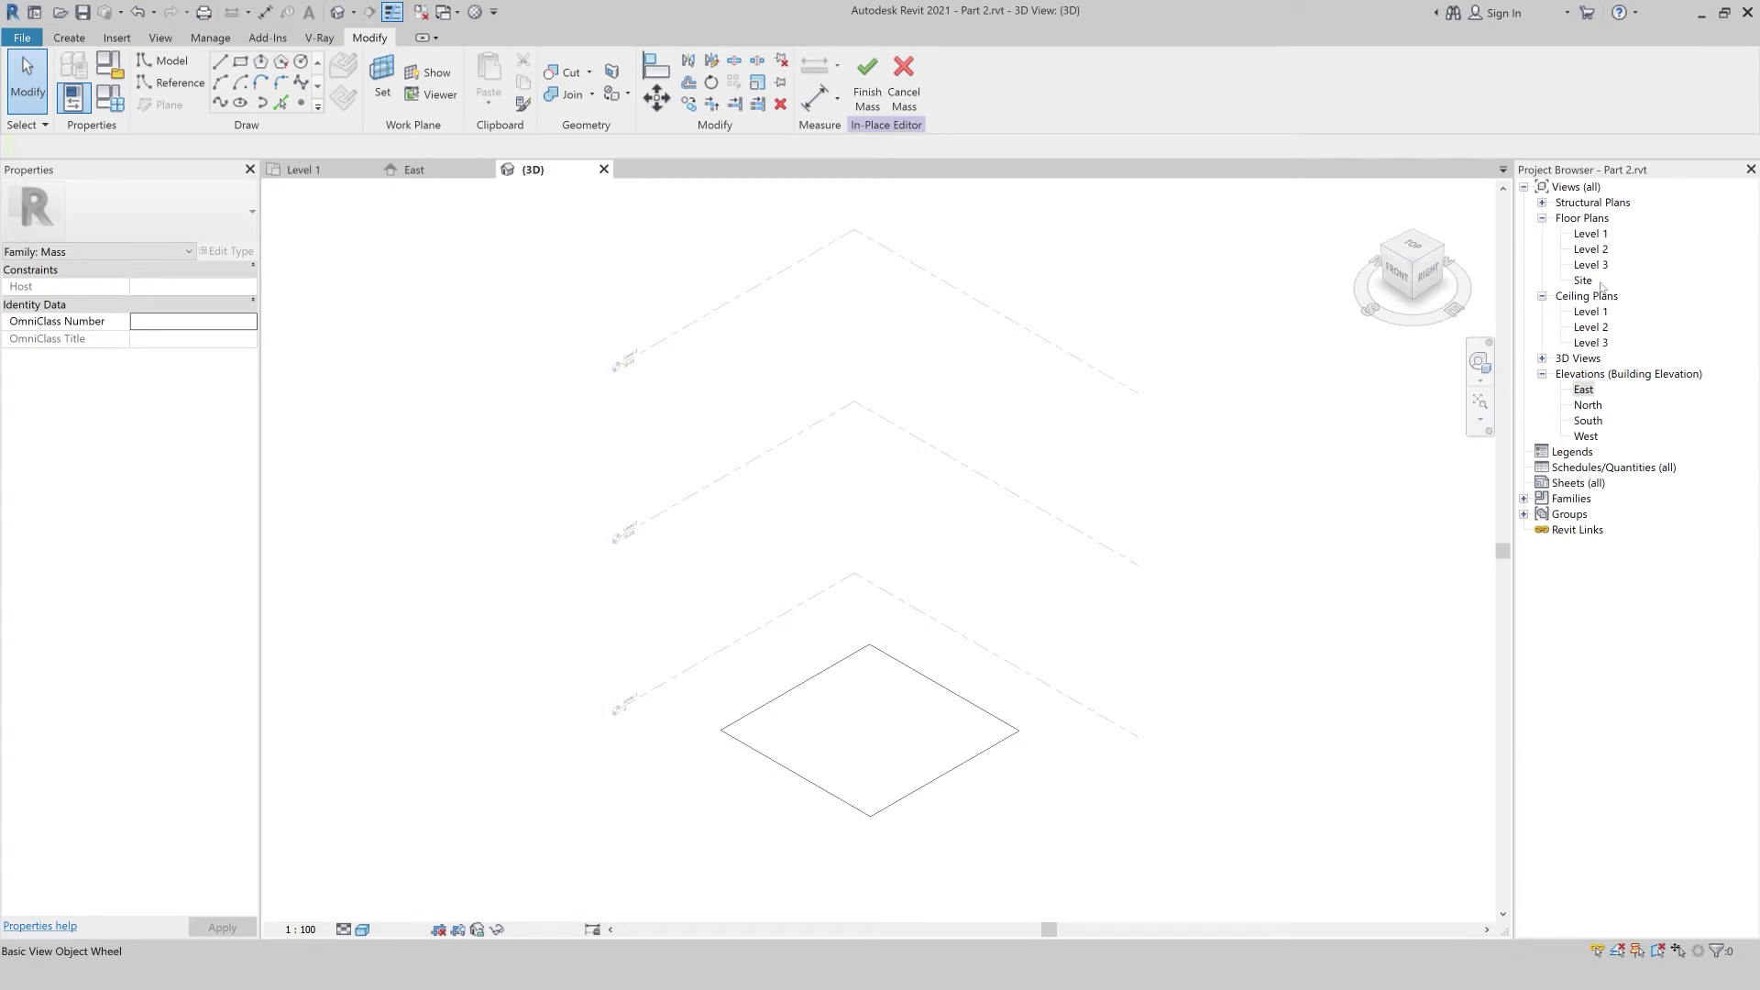
double_click(1591, 249)
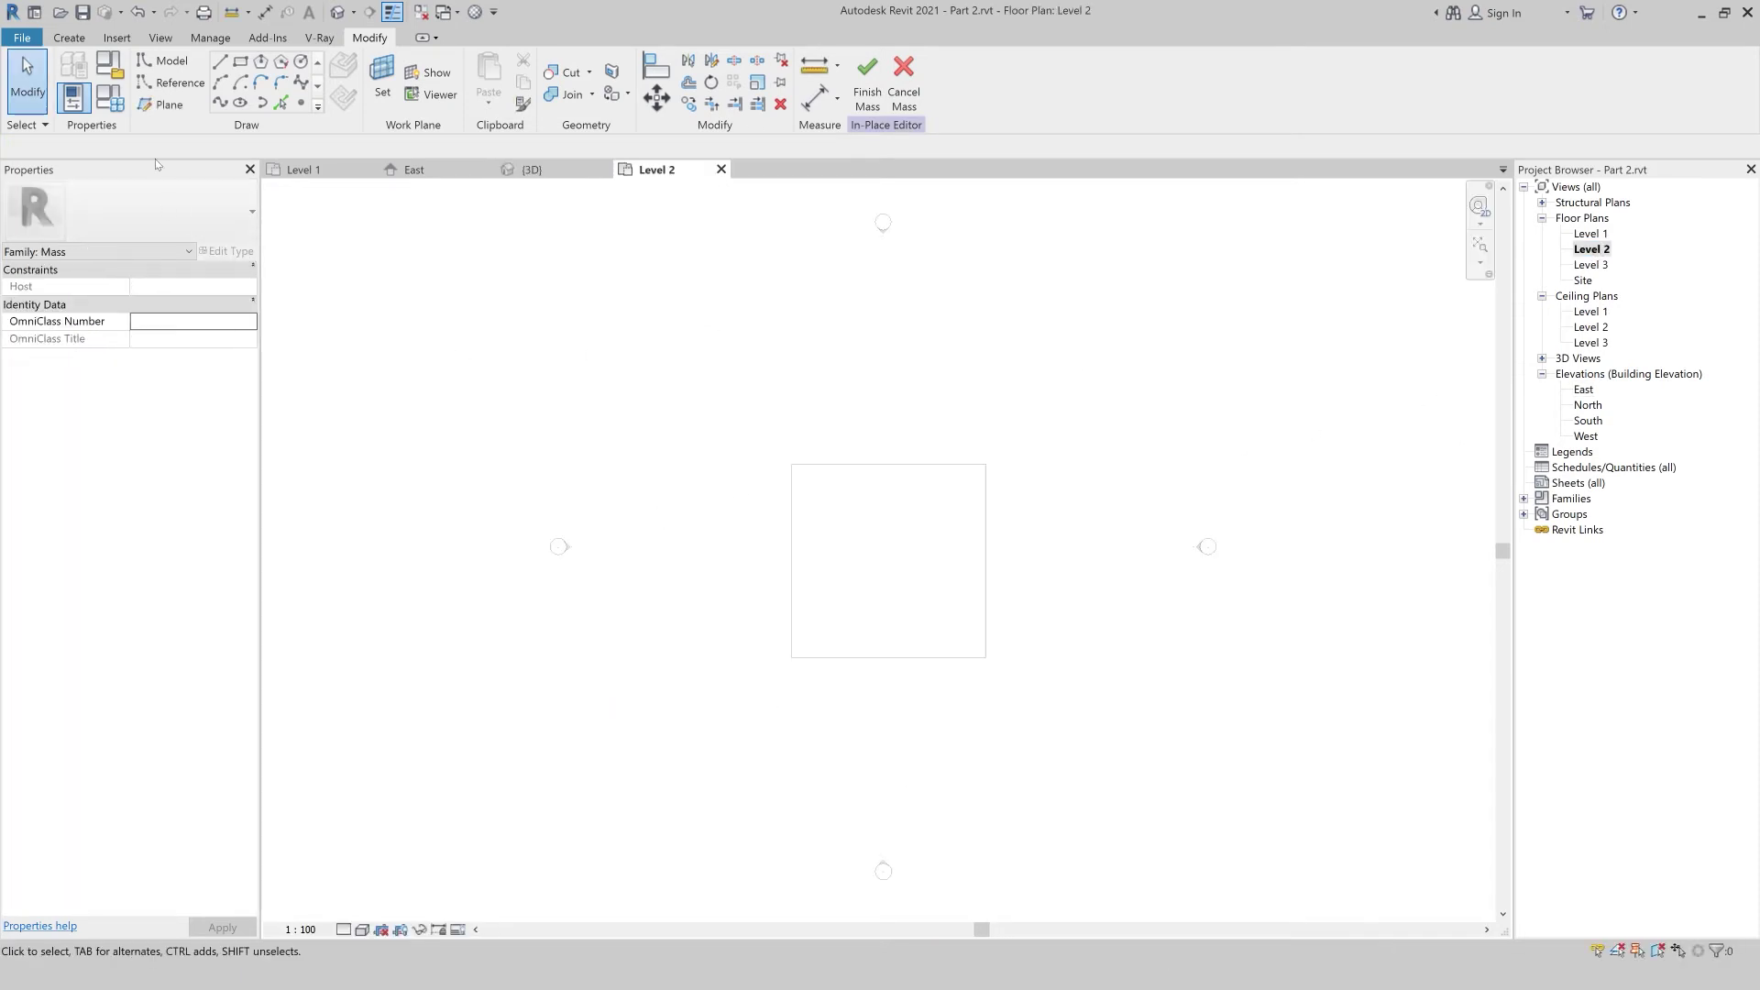
- Draw a smaller model-line rectangle with Level 2 as the placement plane
left_click(240, 62)
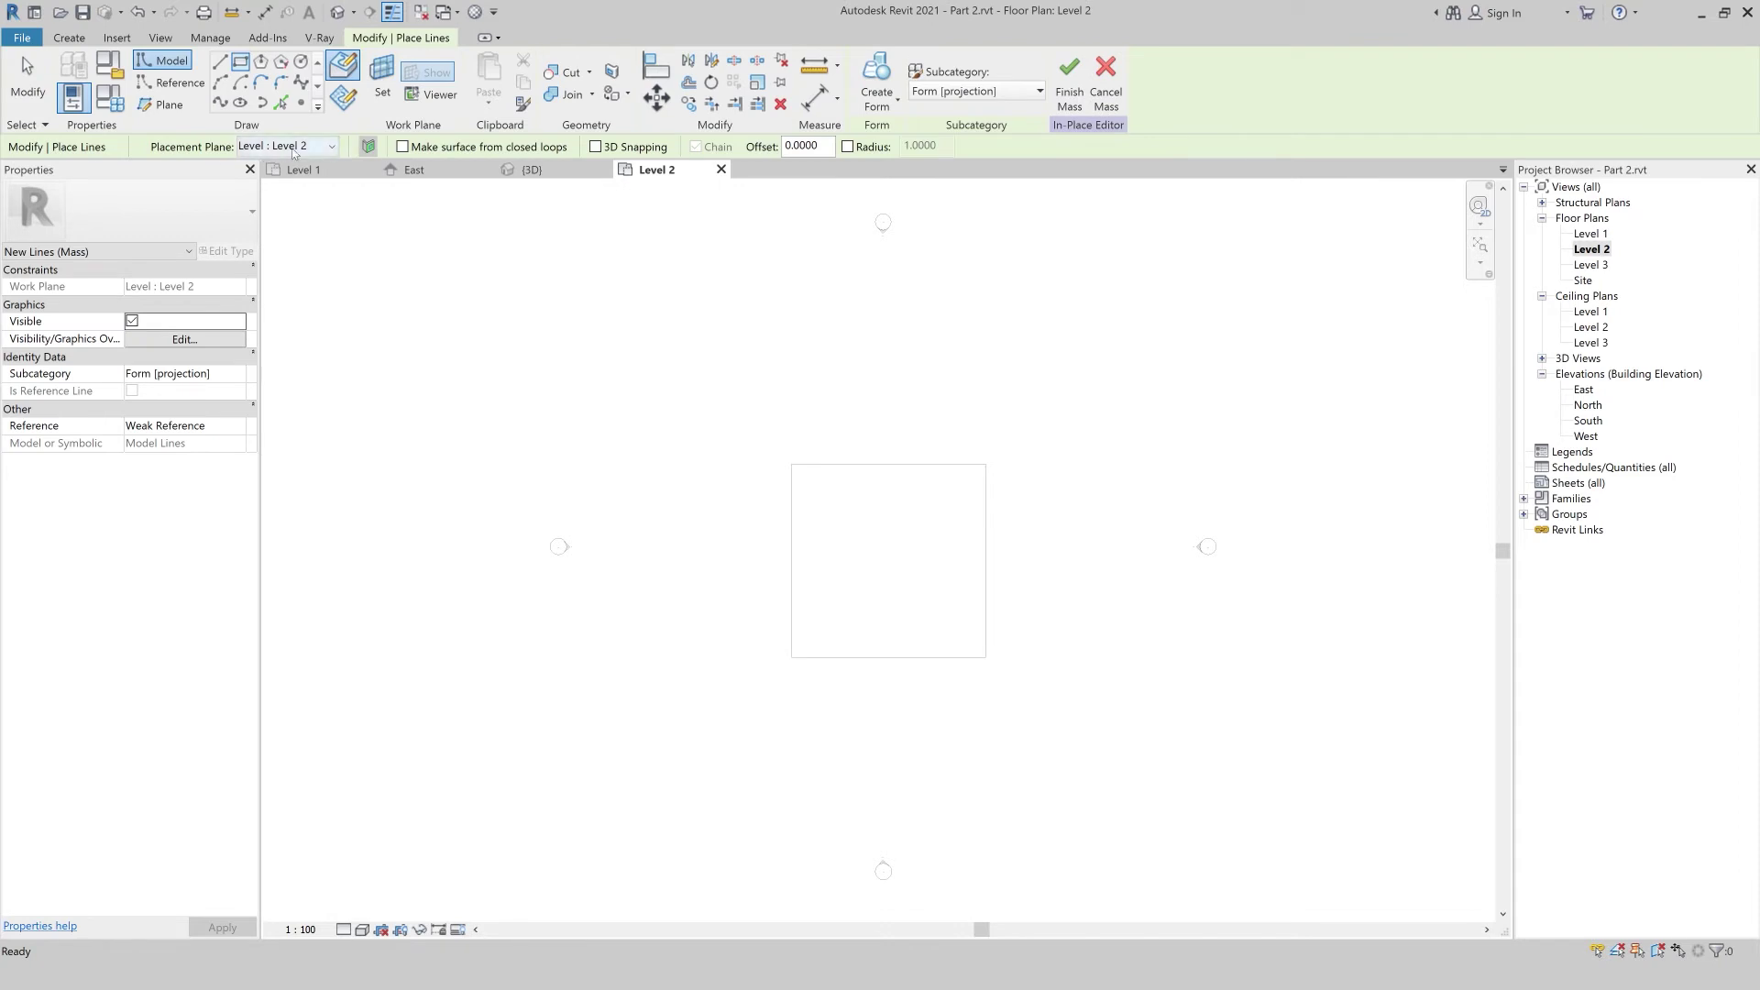
left_click(303, 170)
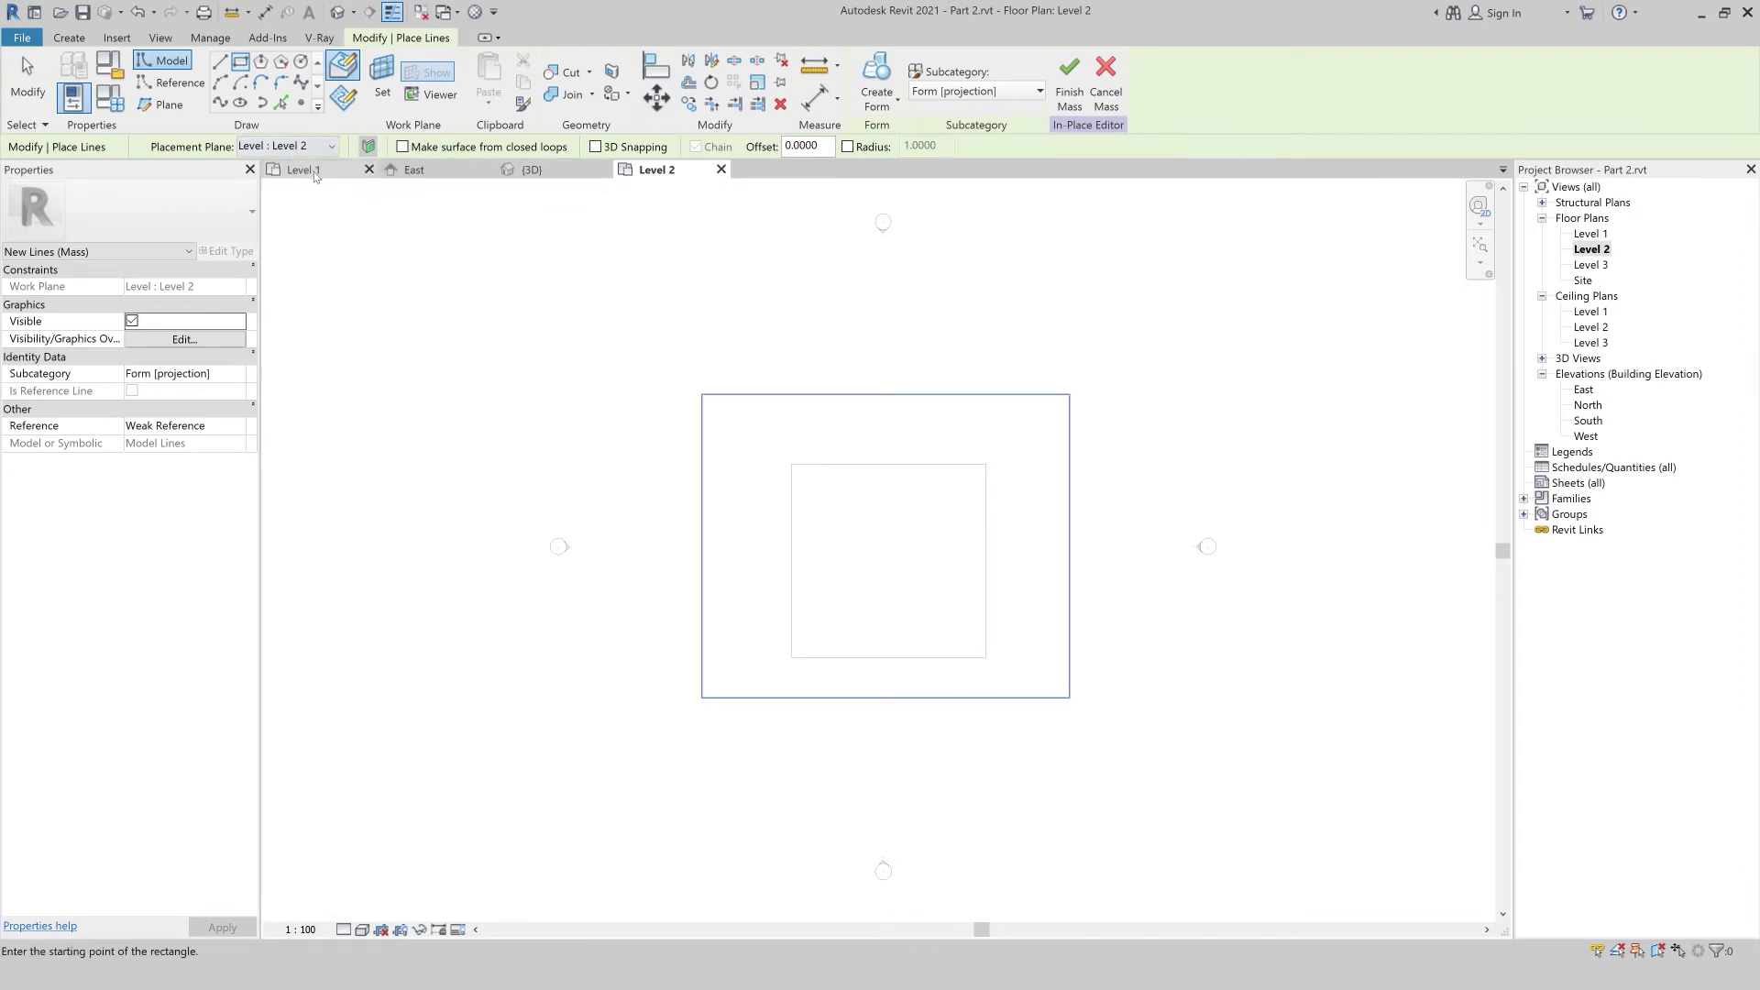
left_click(289, 146)
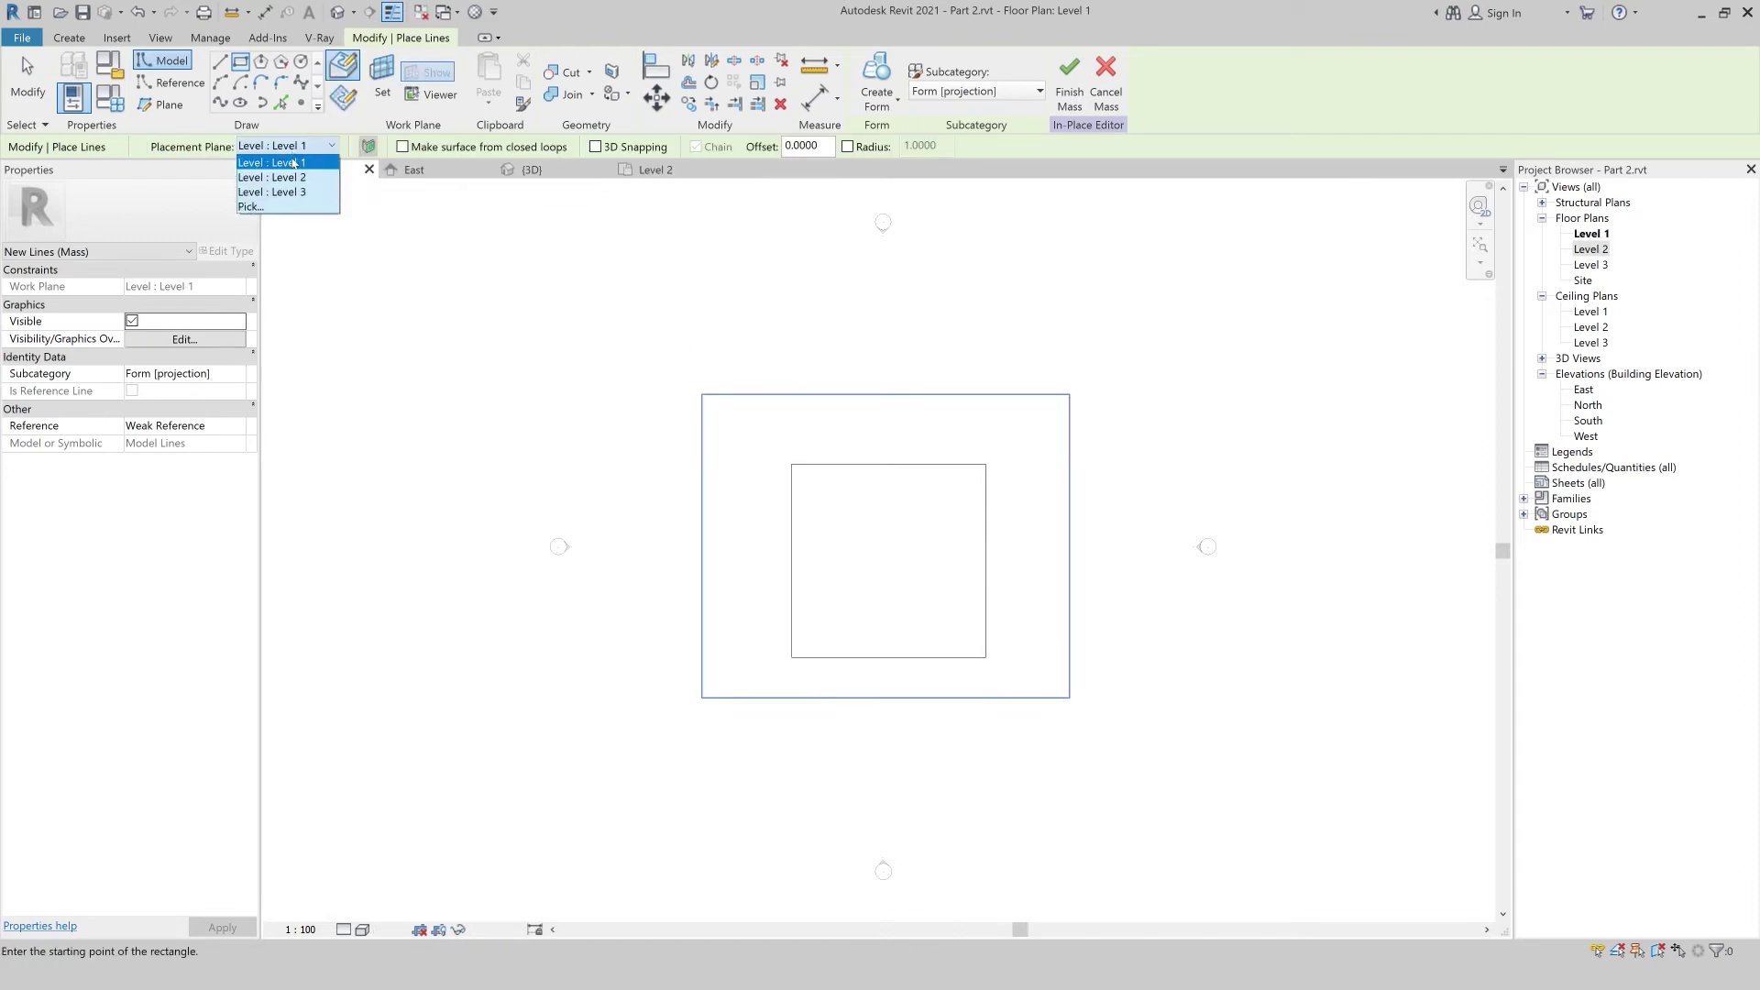
left_click(292, 178)
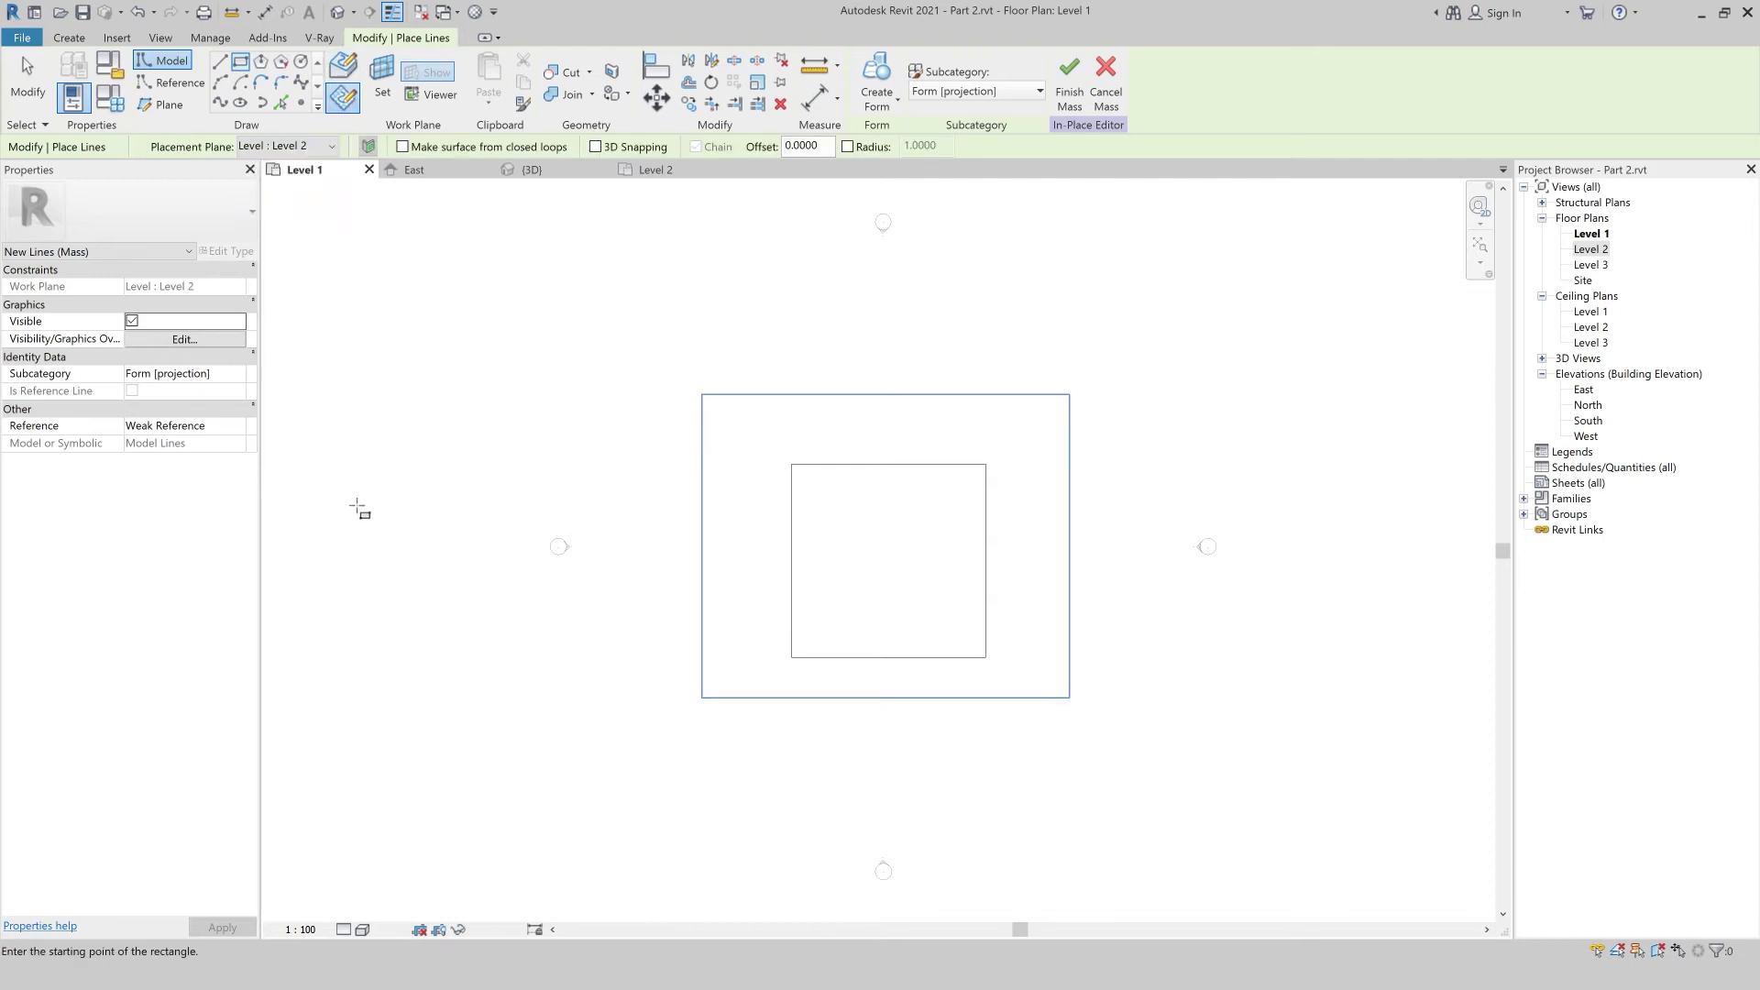
left_click(792, 558)
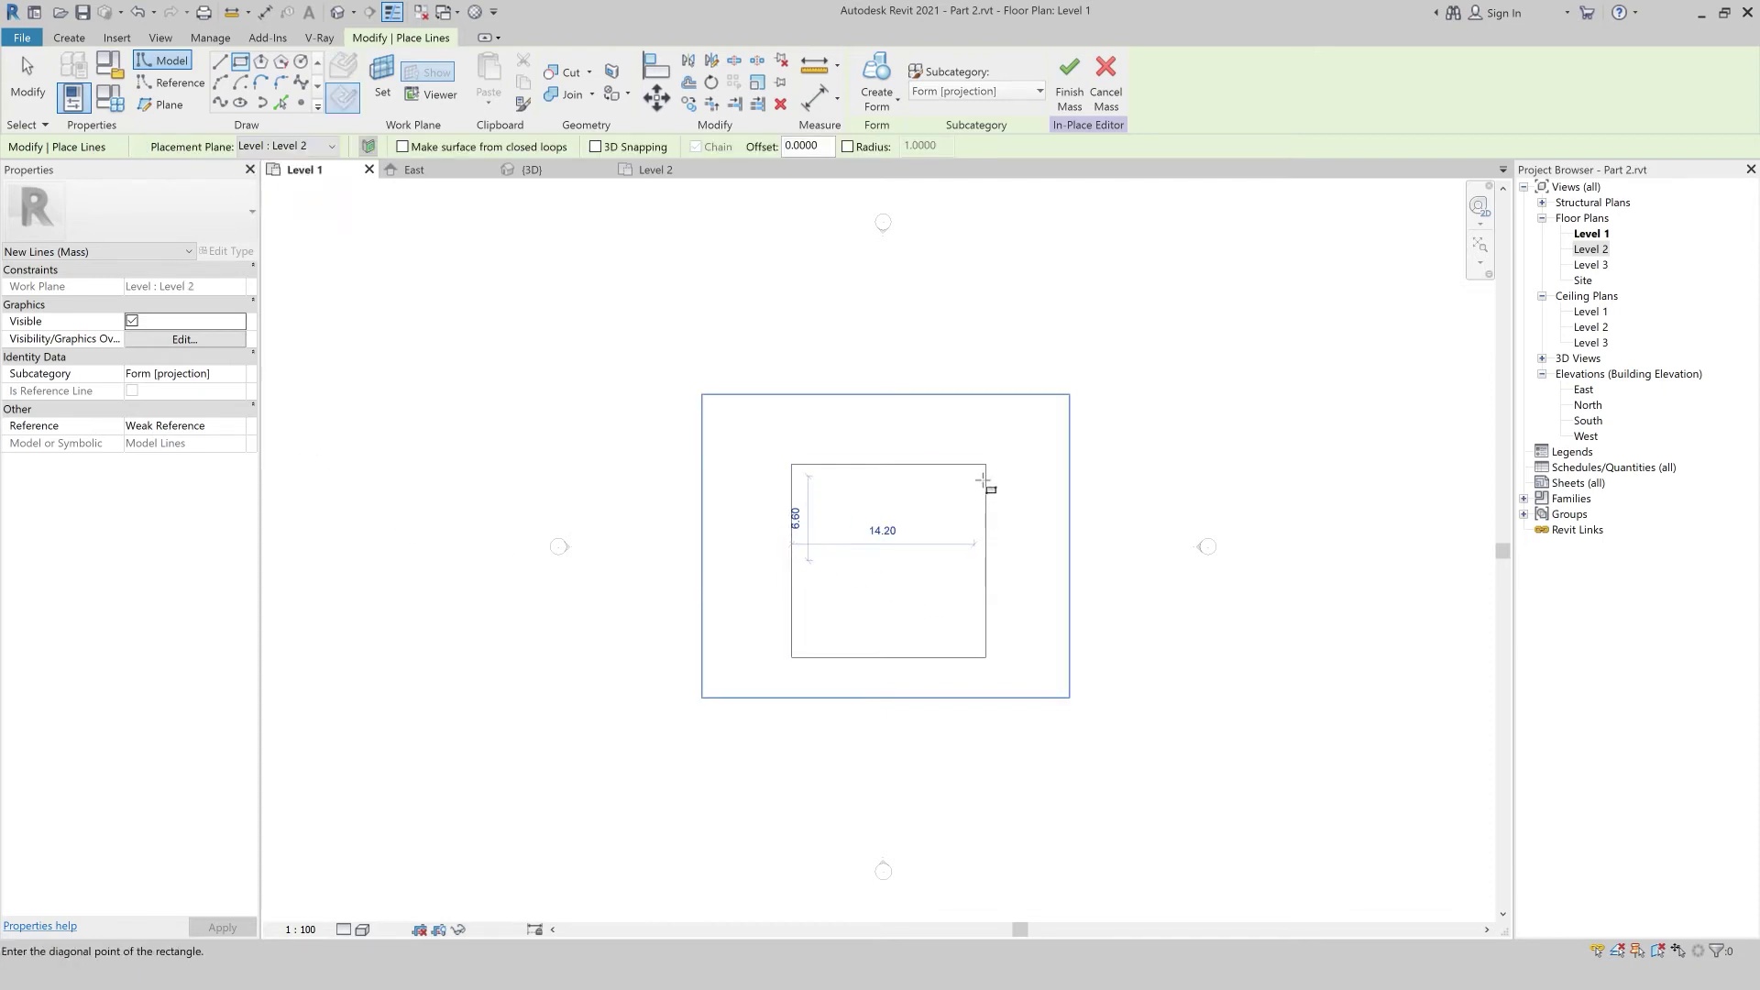
left_click(986, 465)
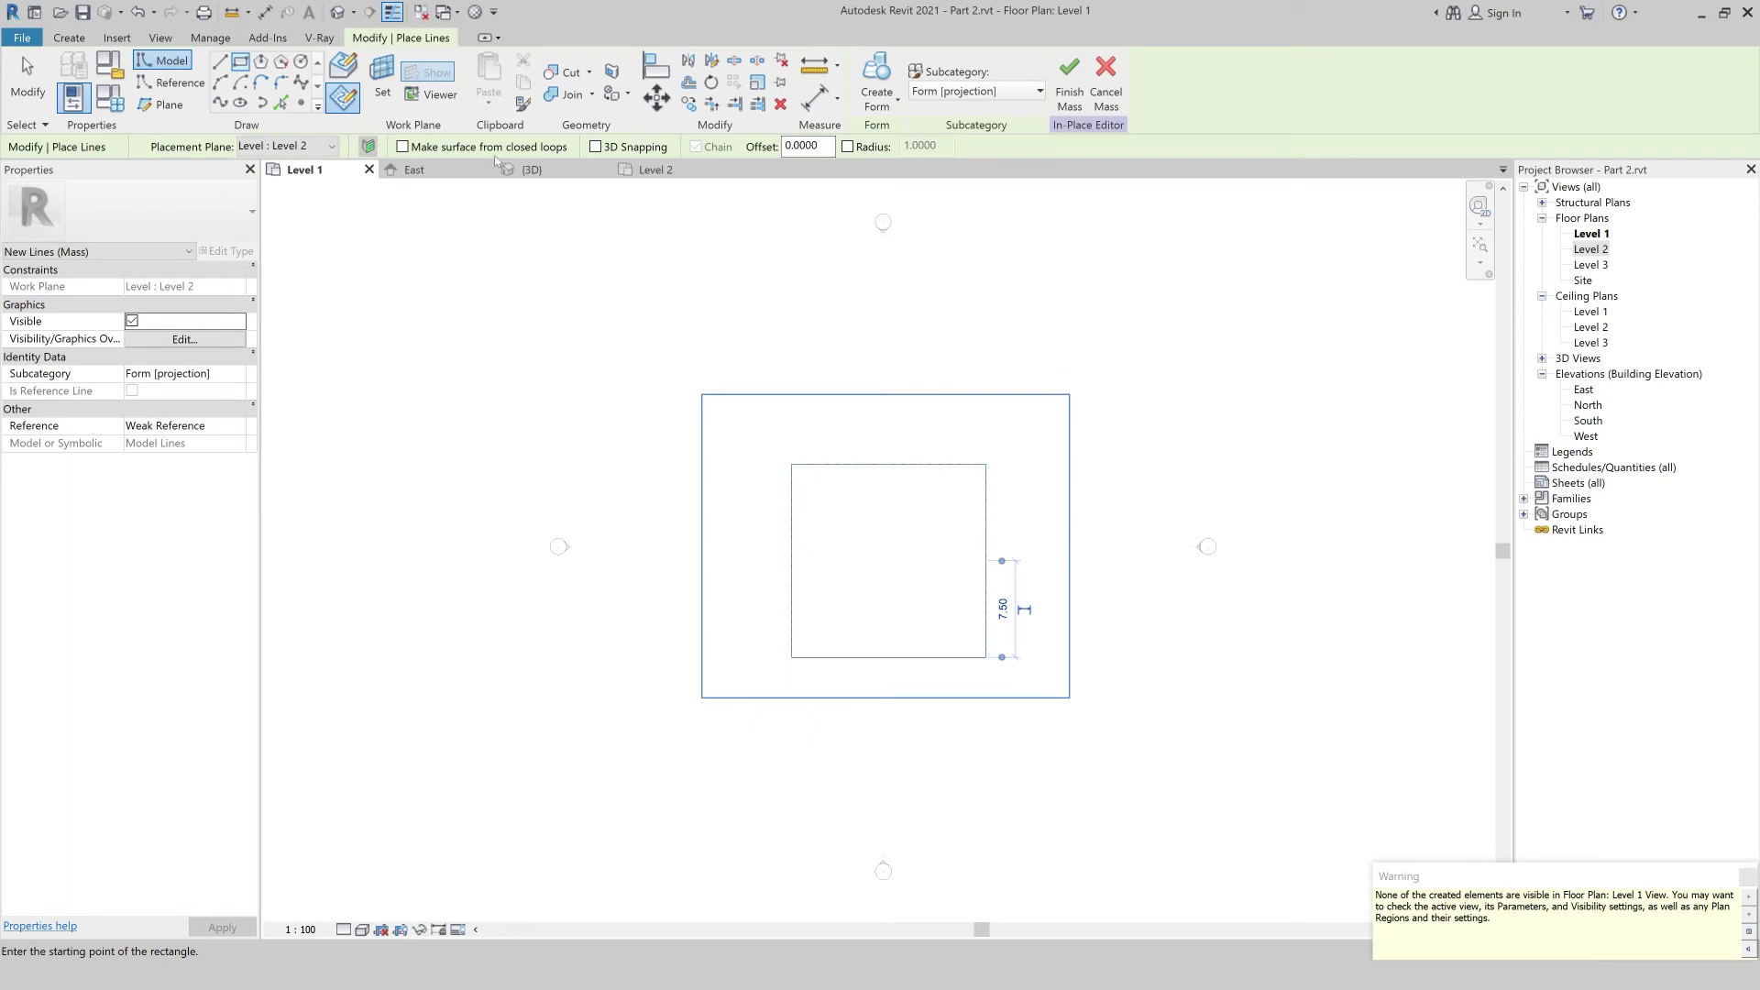
left_click(656, 169)
key("Escape")
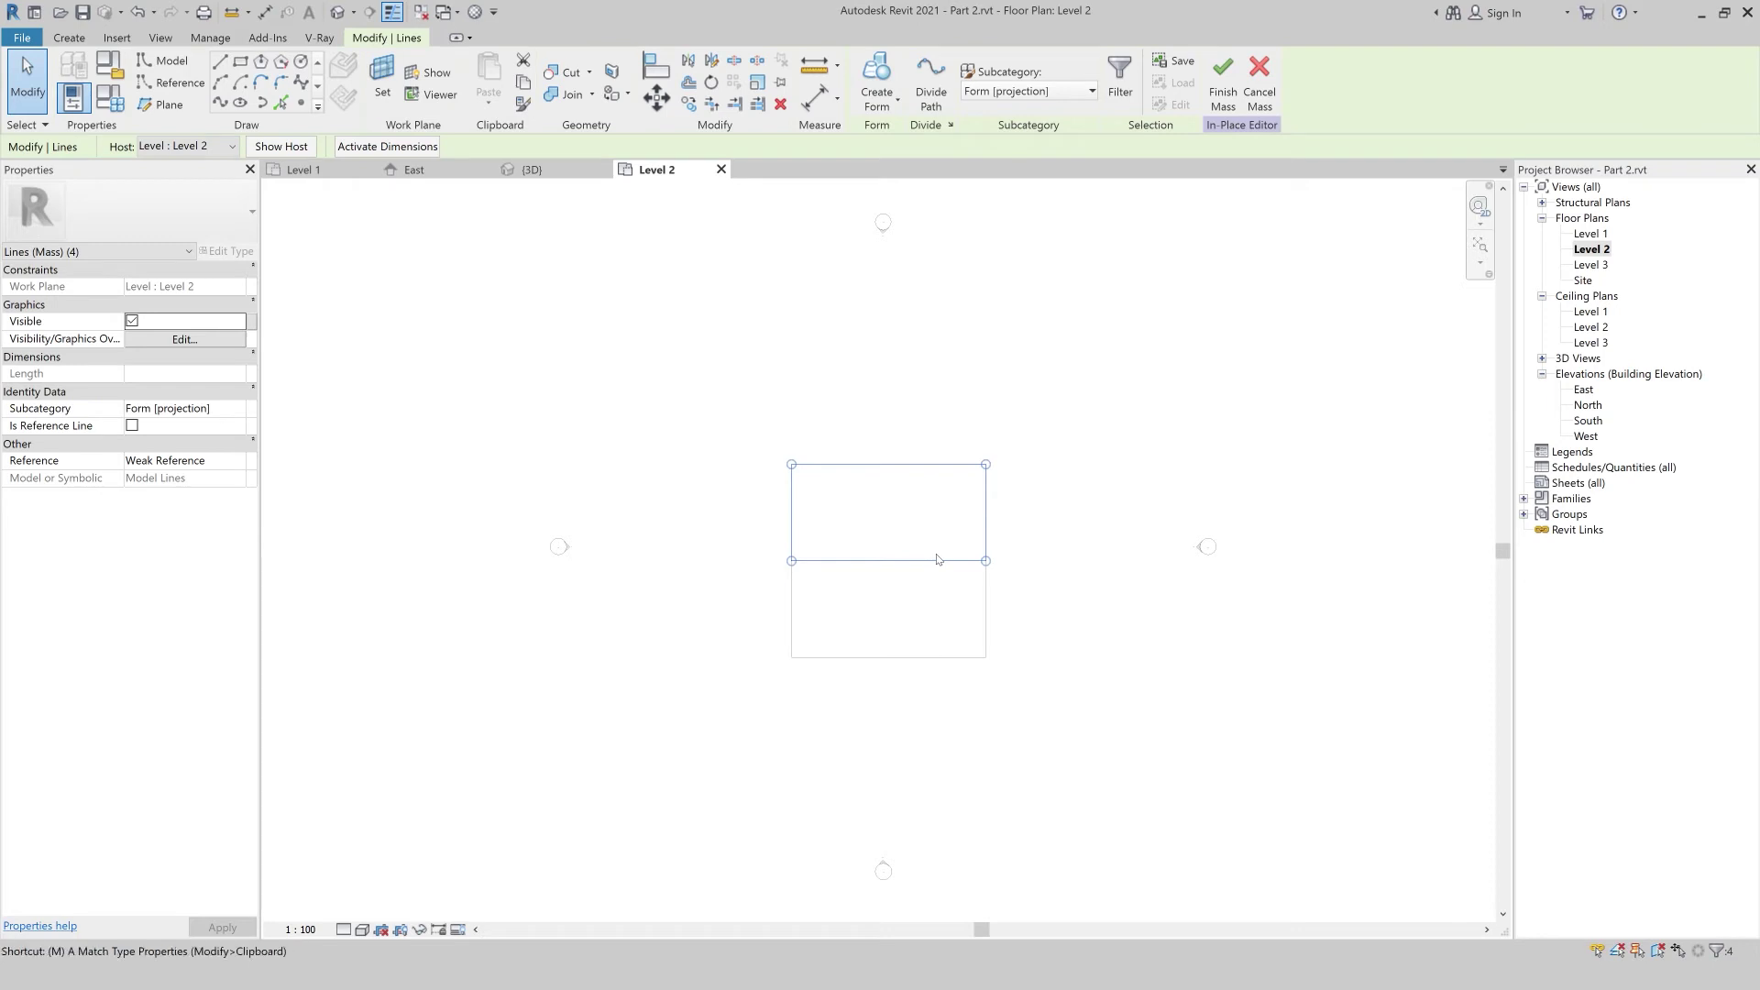
- Move the Level 2 rectangle 500 with the Move (MV) command
key("m")
key("v")
left_click(792, 511)
type("500")
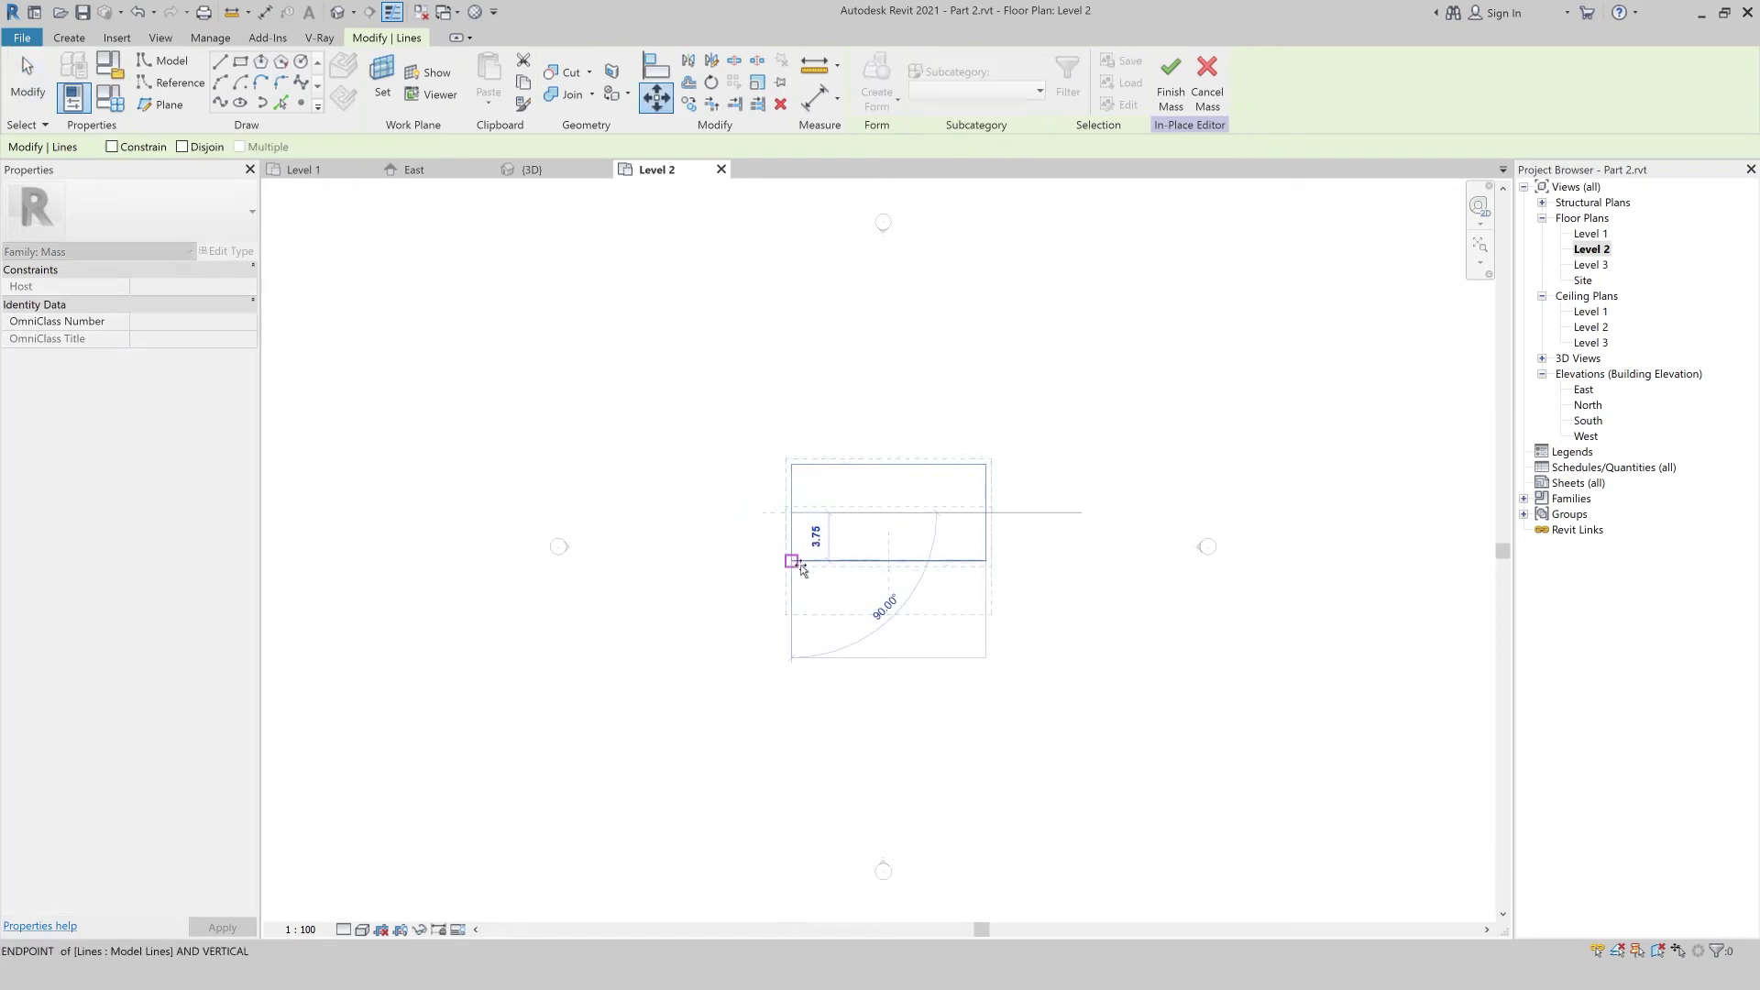
key("Return")
key("Escape")
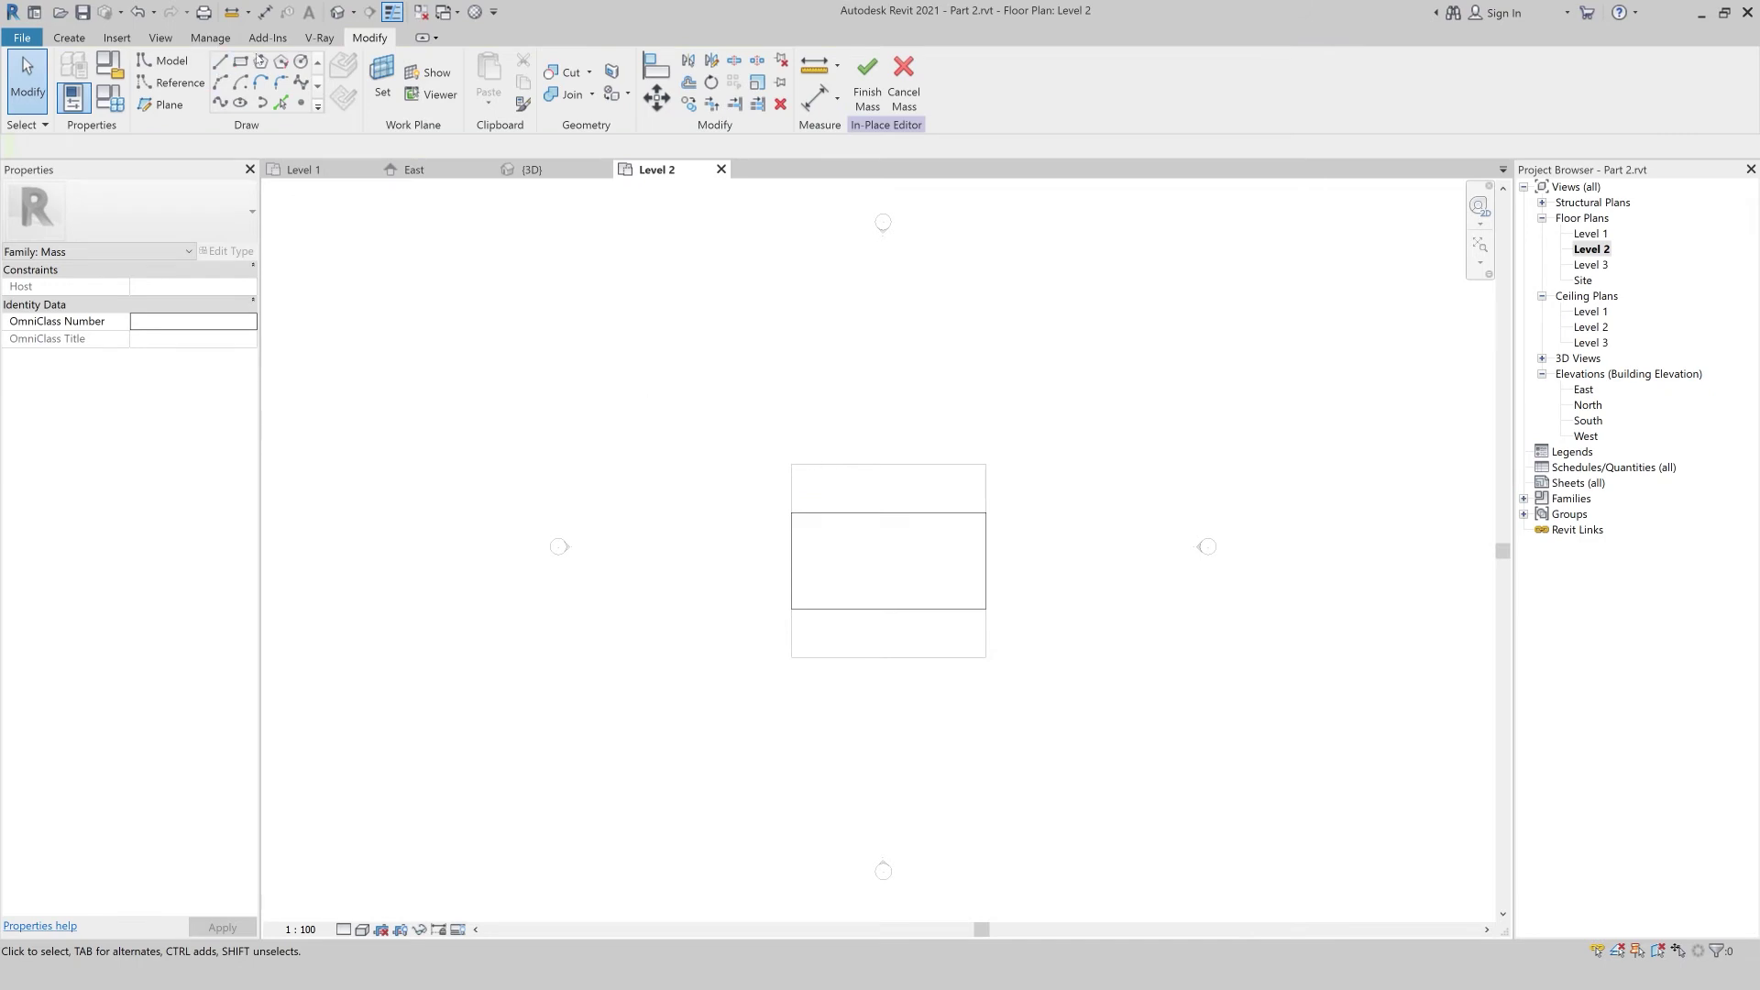
- Draw a full-size square rectangle on Level 3, then switch to the 3D view
left_click(241, 62)
left_click(286, 145)
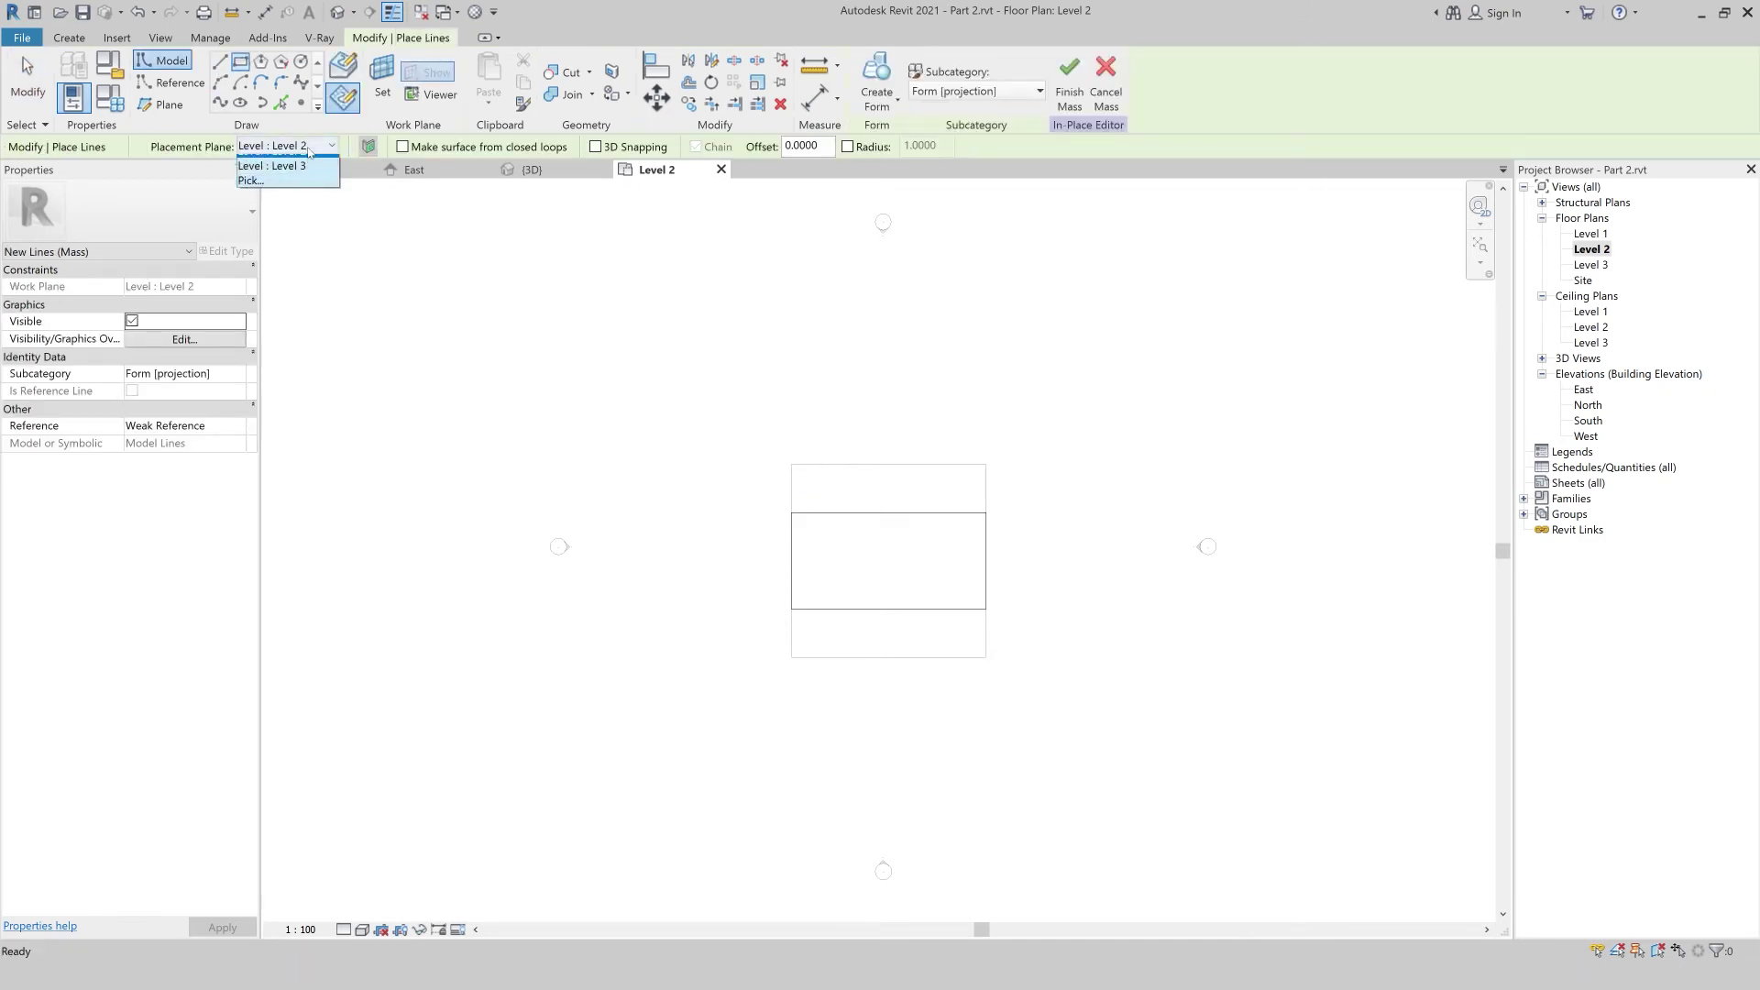
left_click(295, 191)
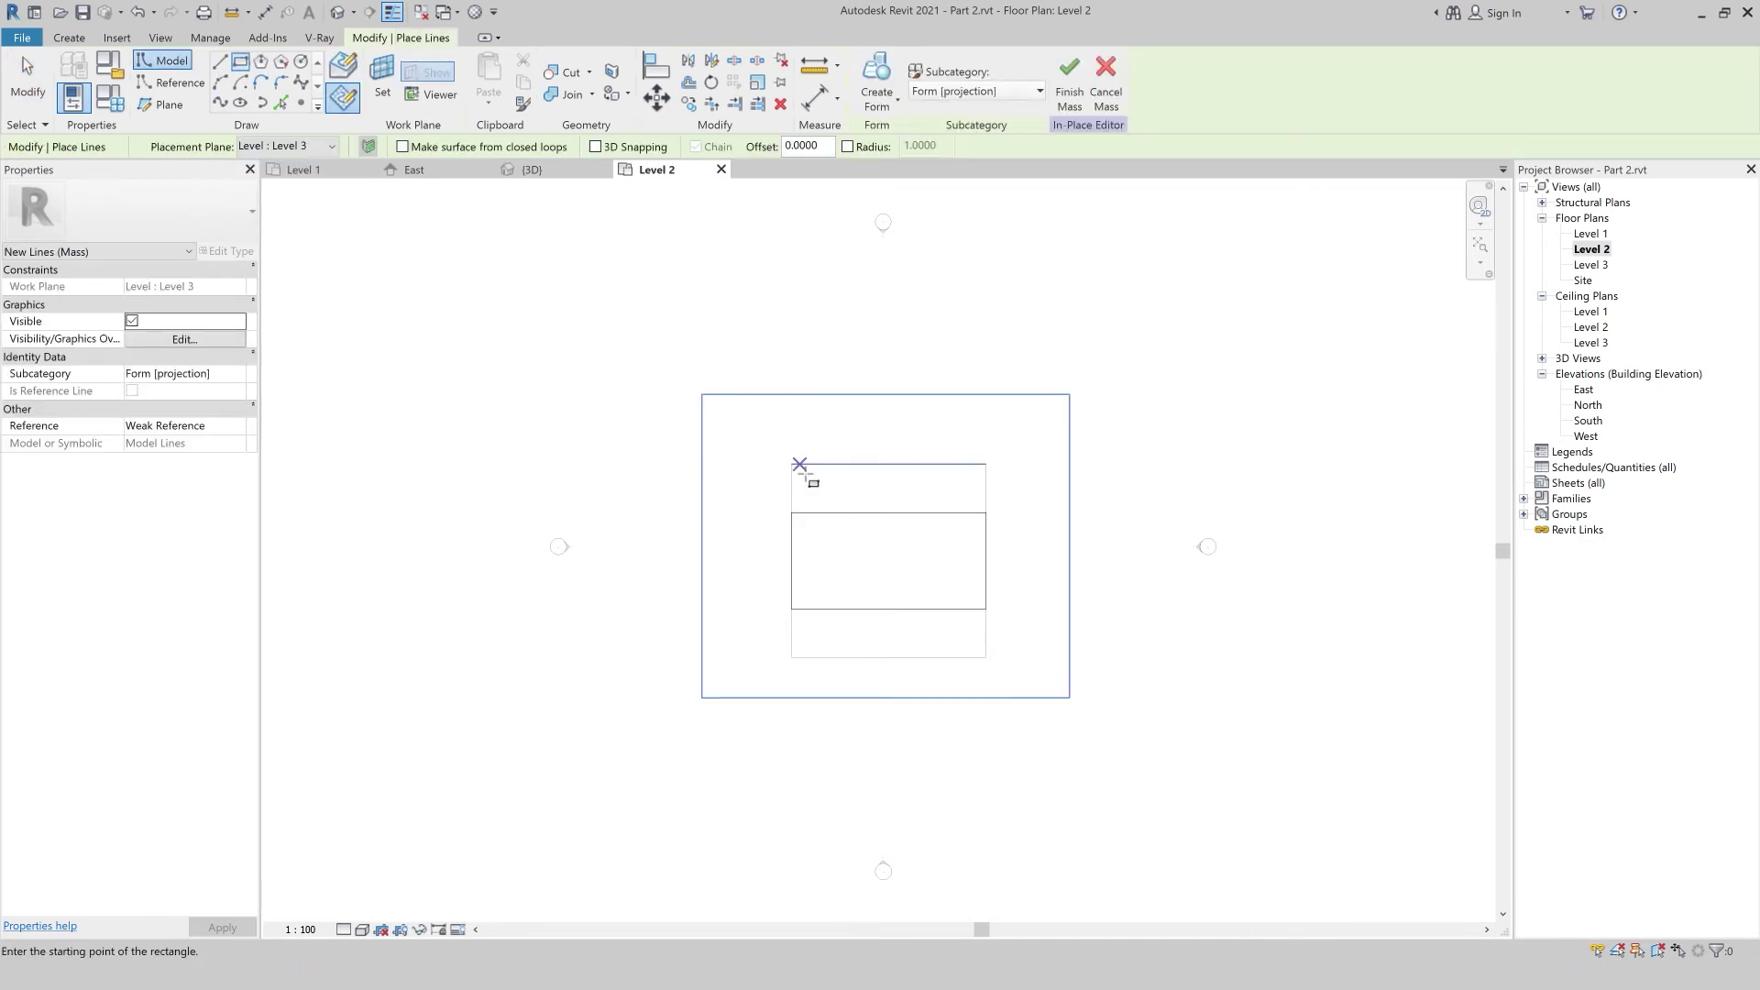
left_click(791, 465)
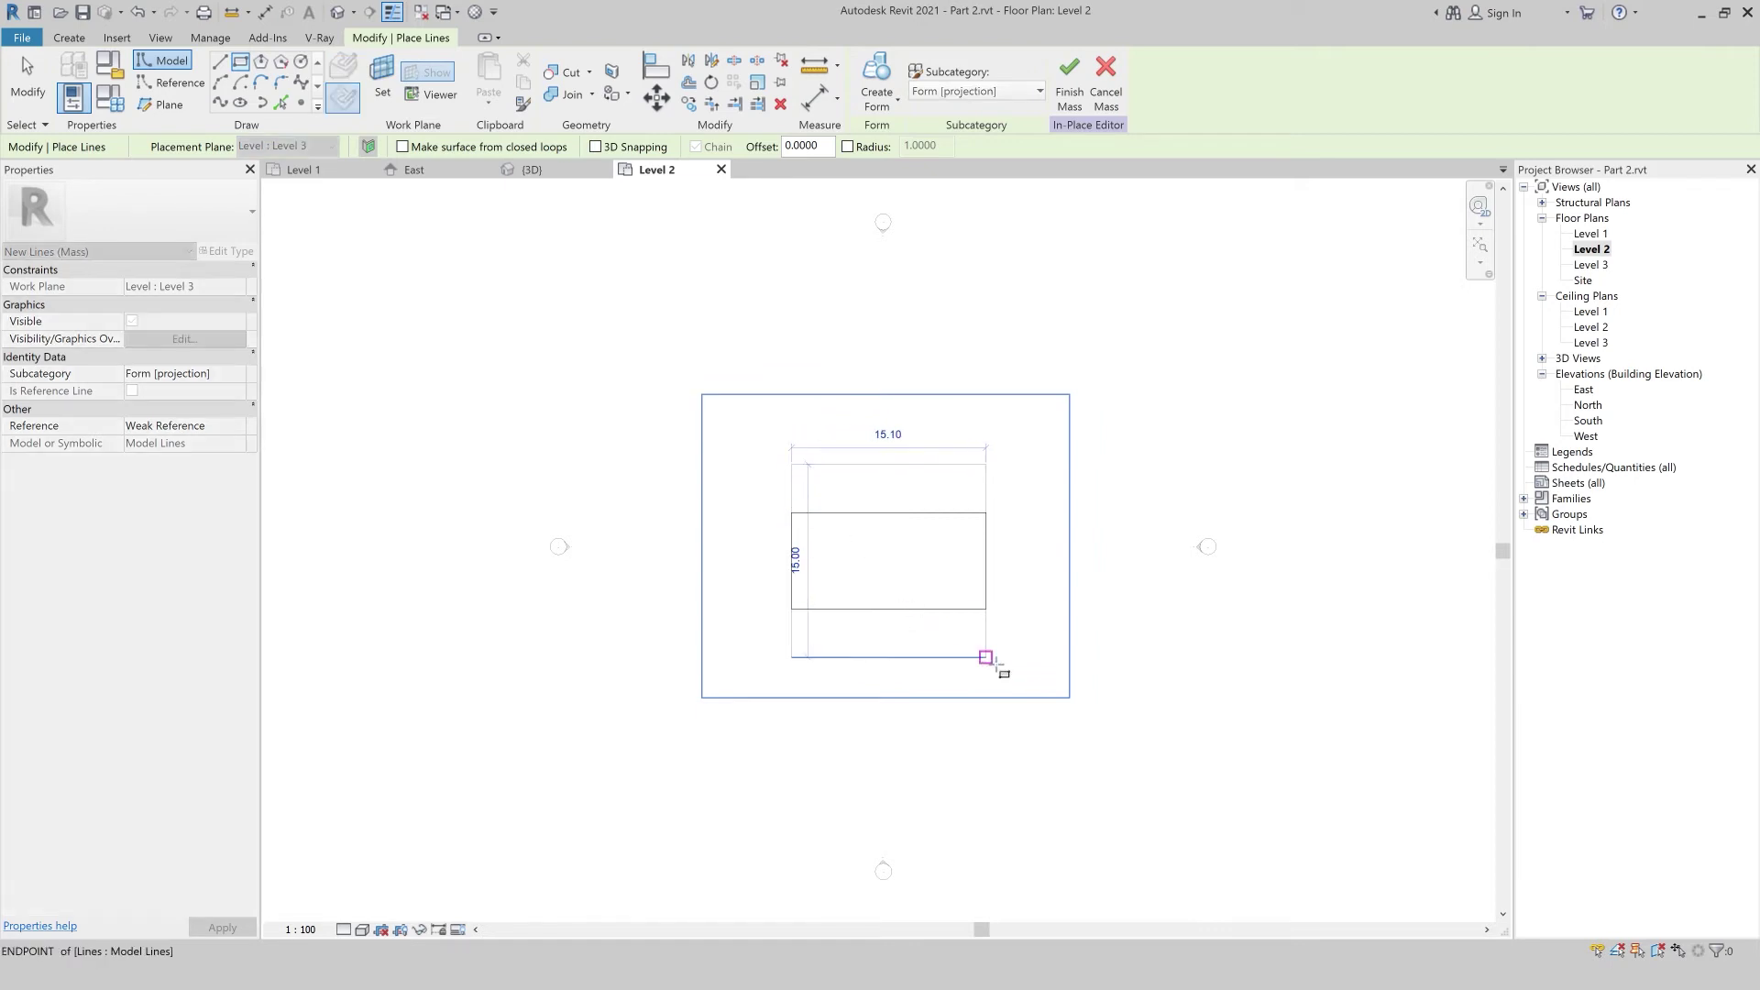
left_click(985, 658)
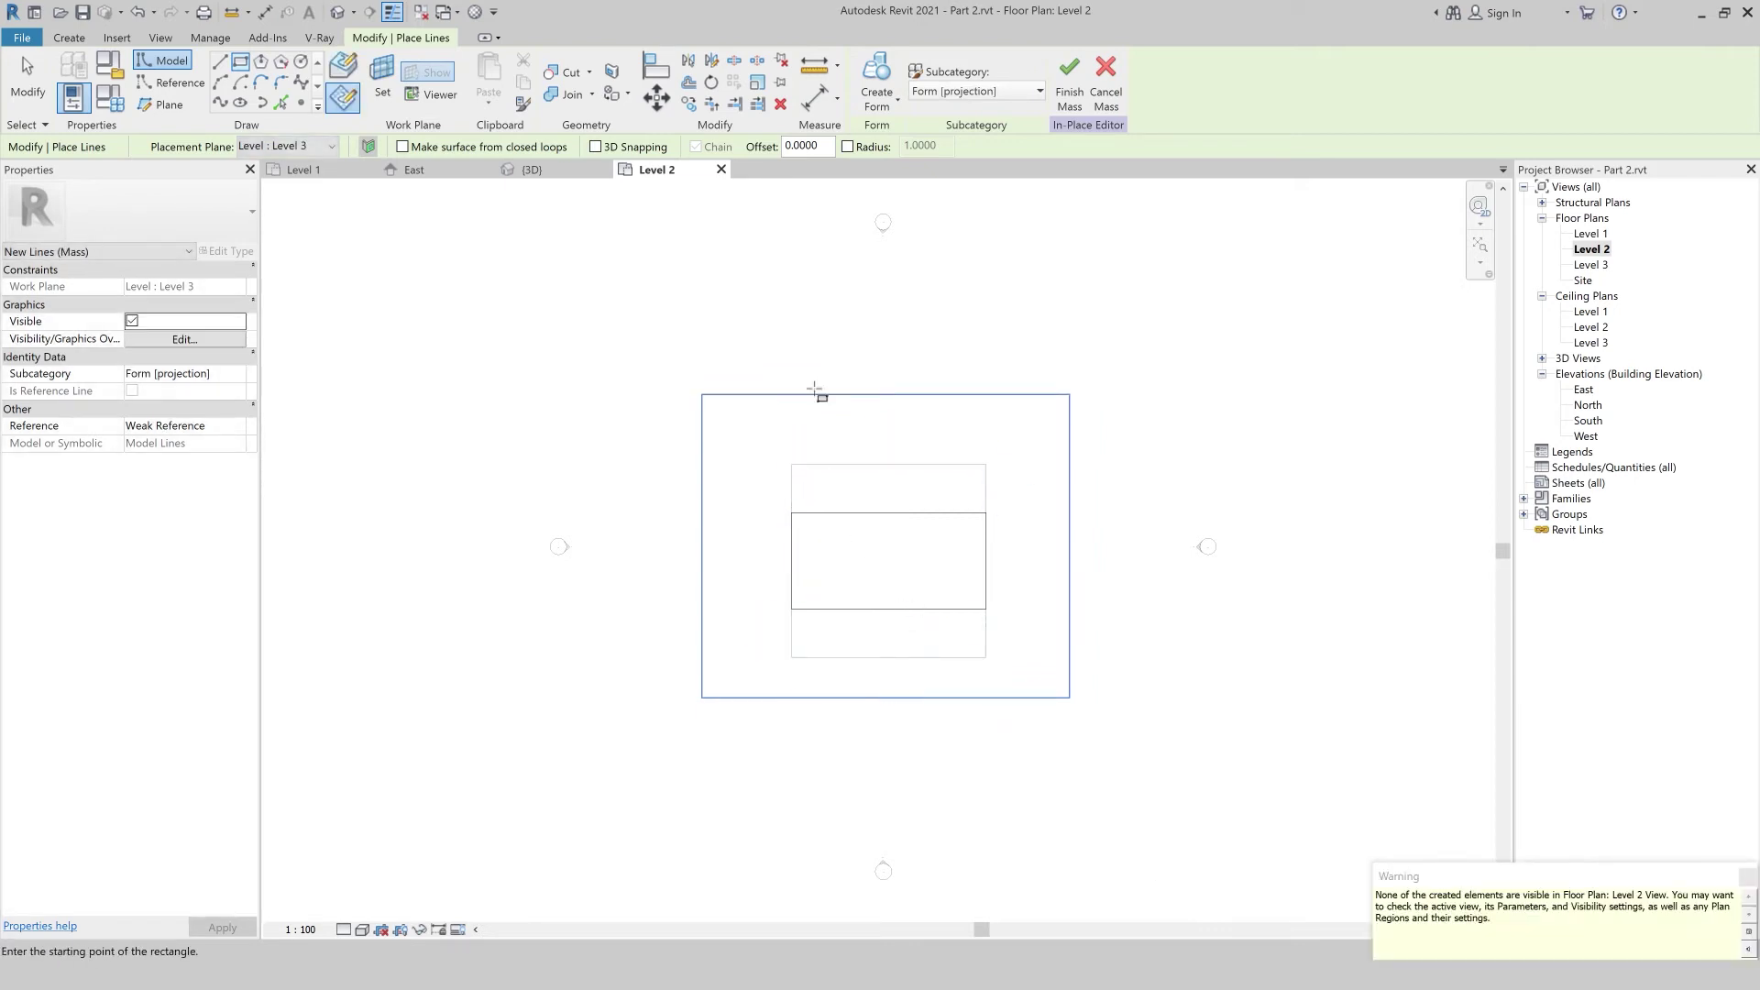
left_click(722, 169)
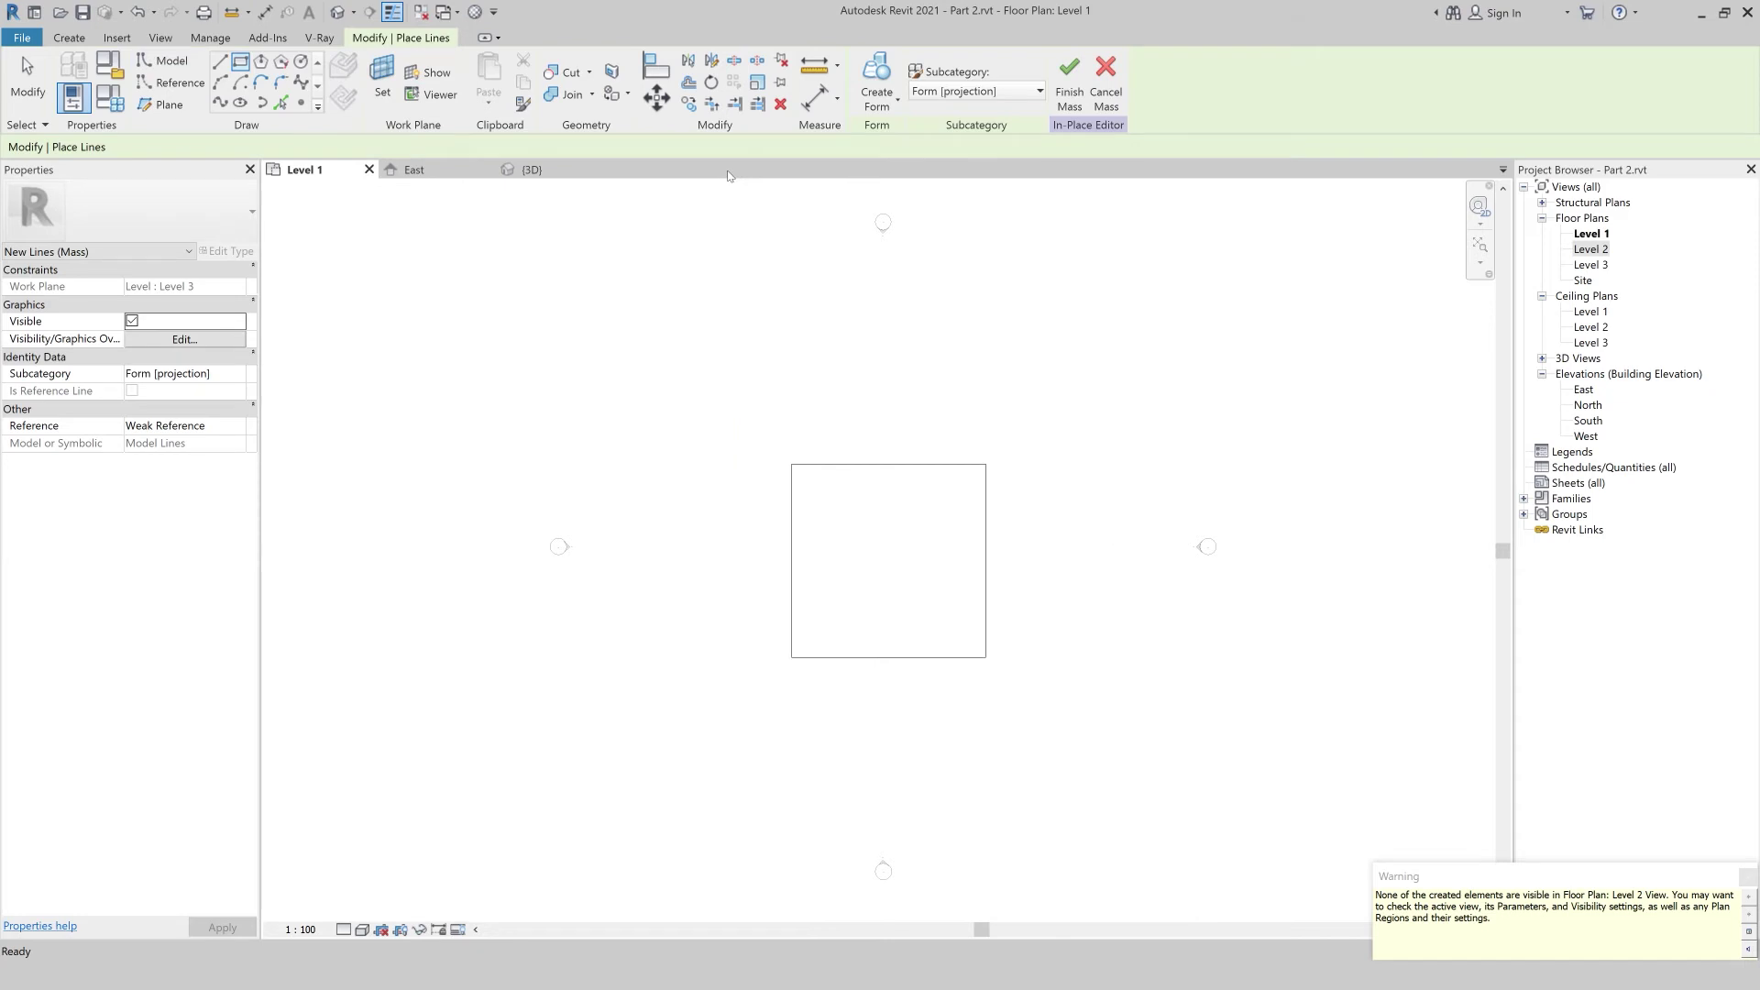
left_click(572, 174)
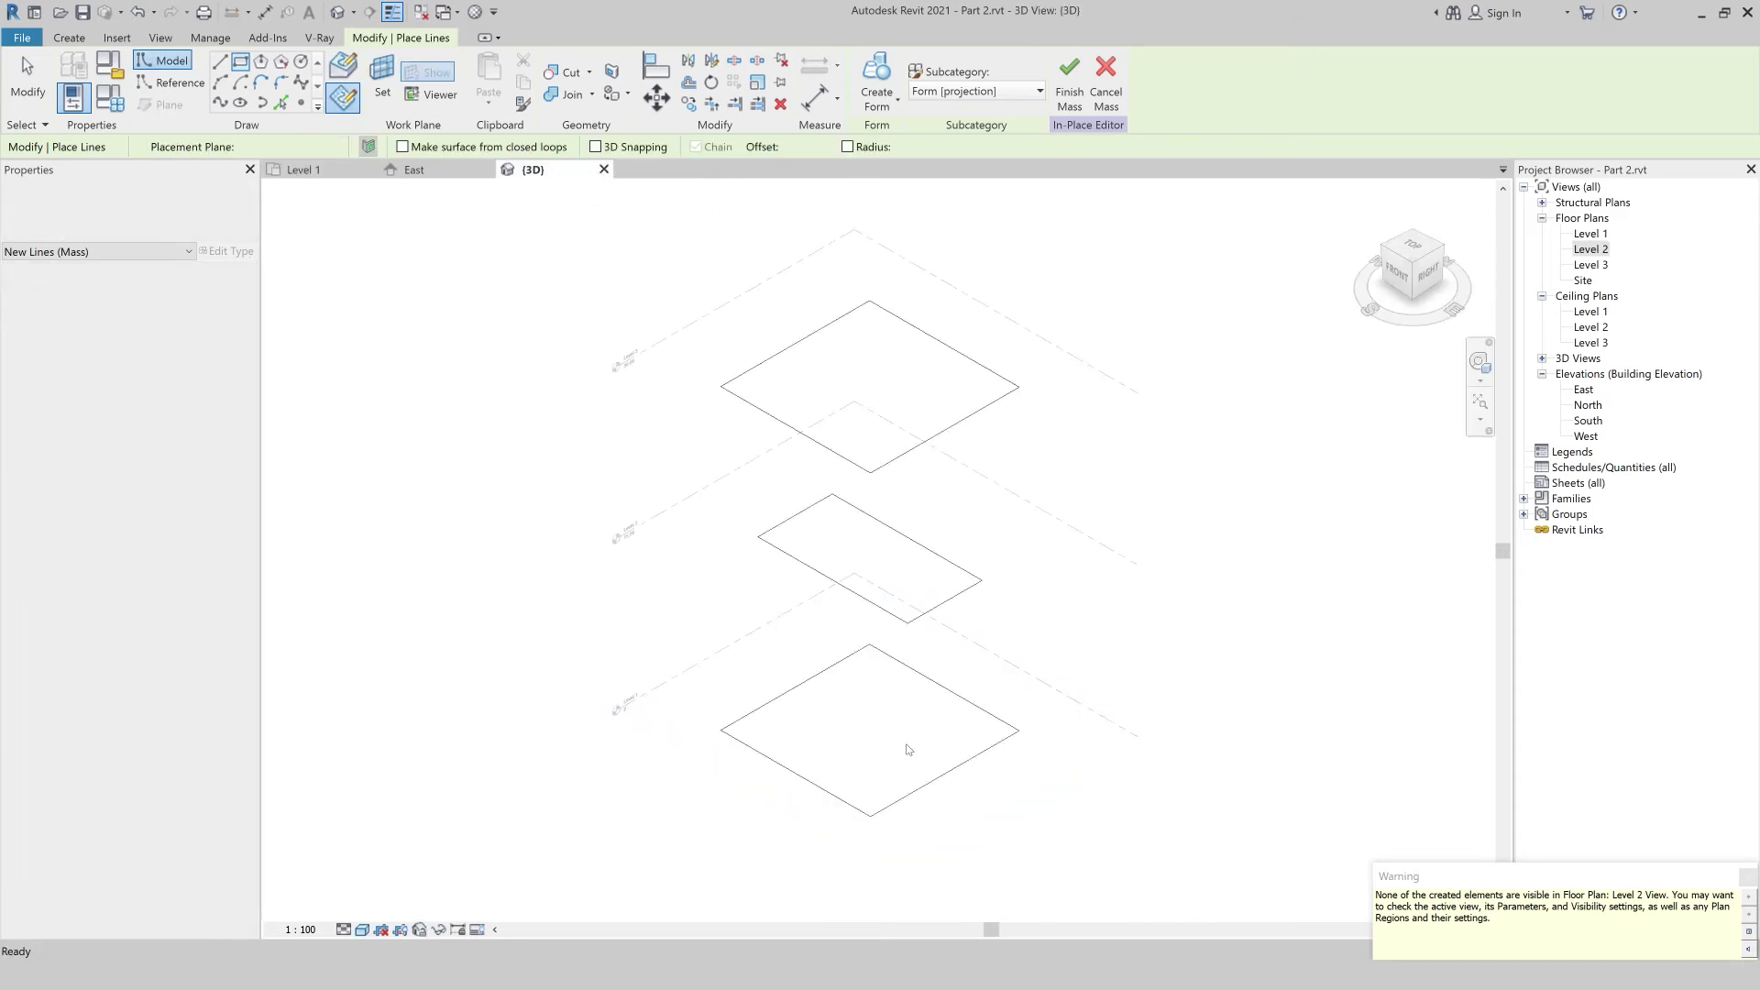
key("Escape")
key("Escape")
- Check the outlines from the Top view, window-select all three, and choose Create Form
mouse_move(1419, 282)
left_mouse_down()
mouse_move(1339, 293)
mouse_move(1416, 256)
left_mouse_up()
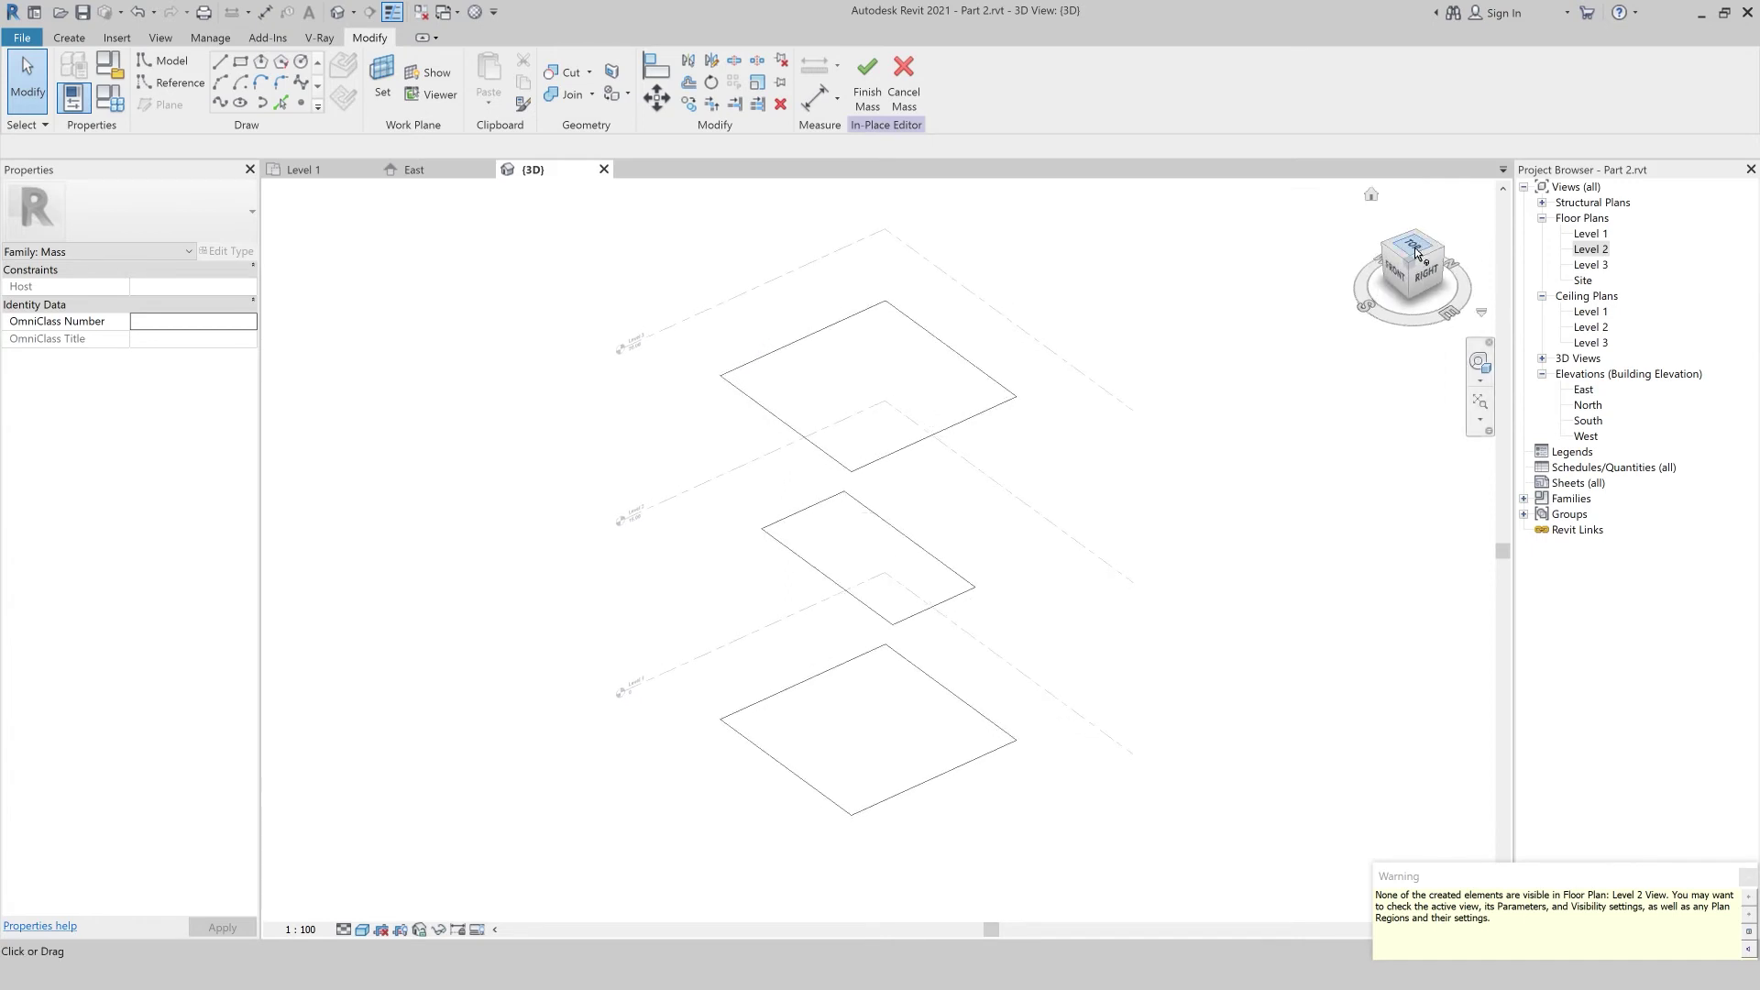
left_click(1416, 257)
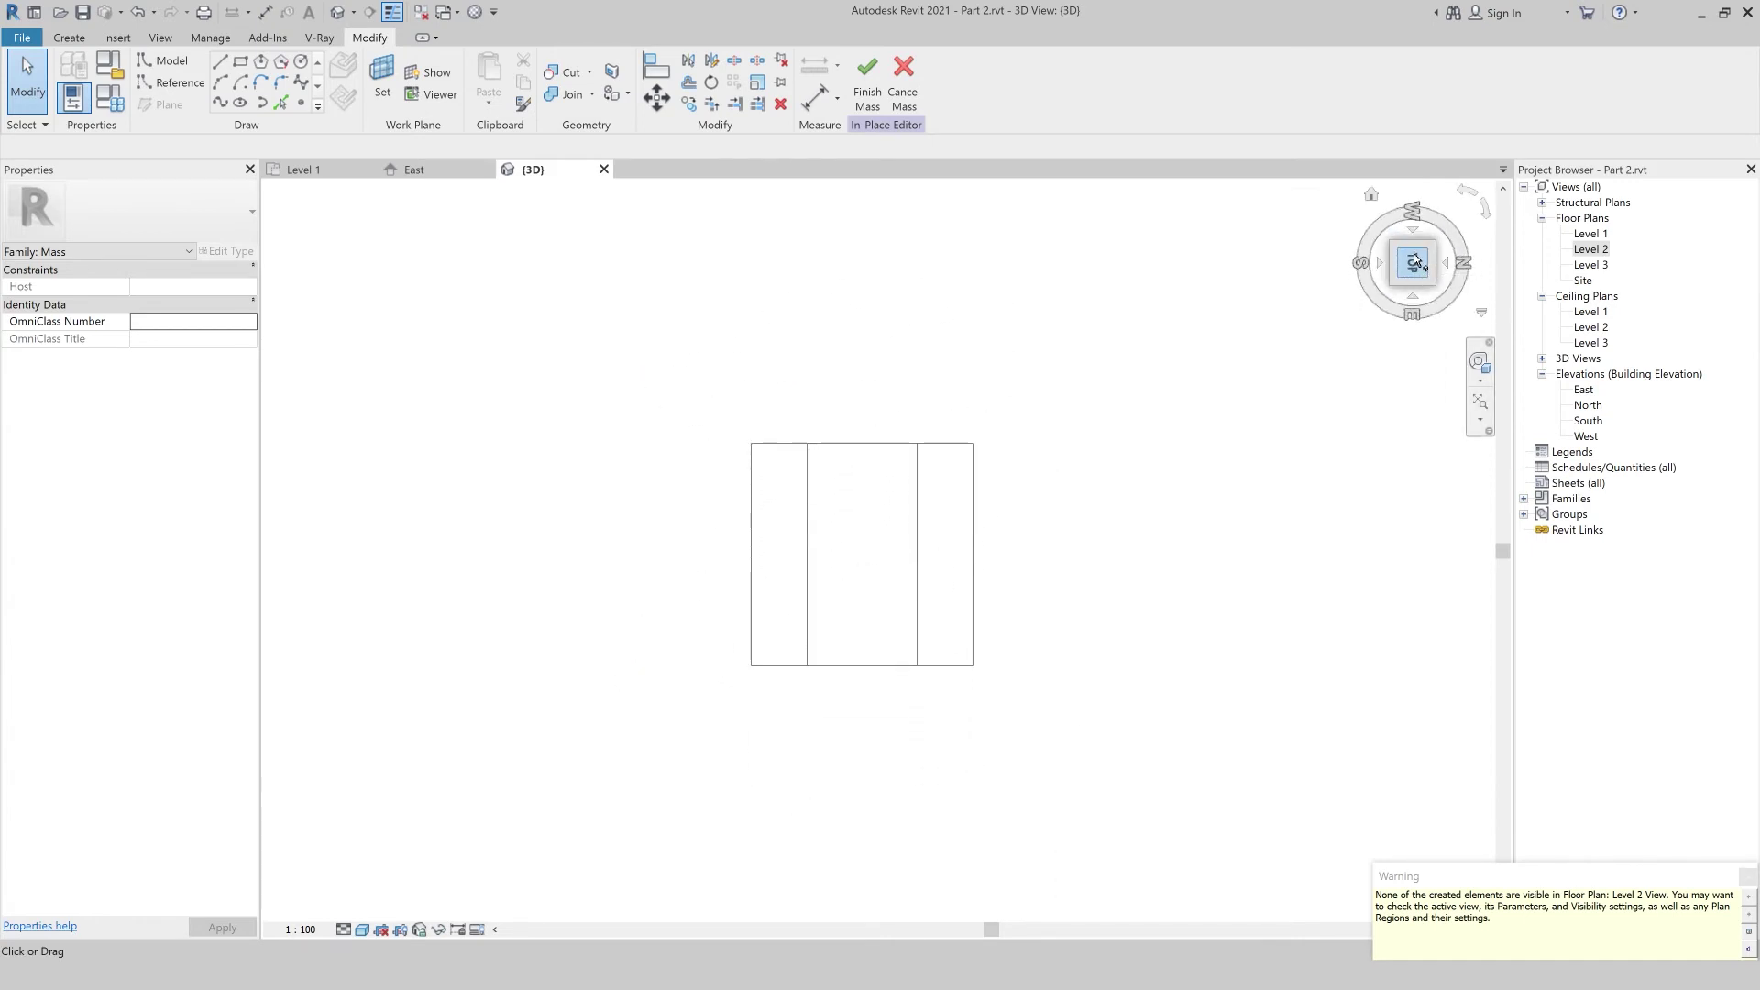
left_click(1405, 286)
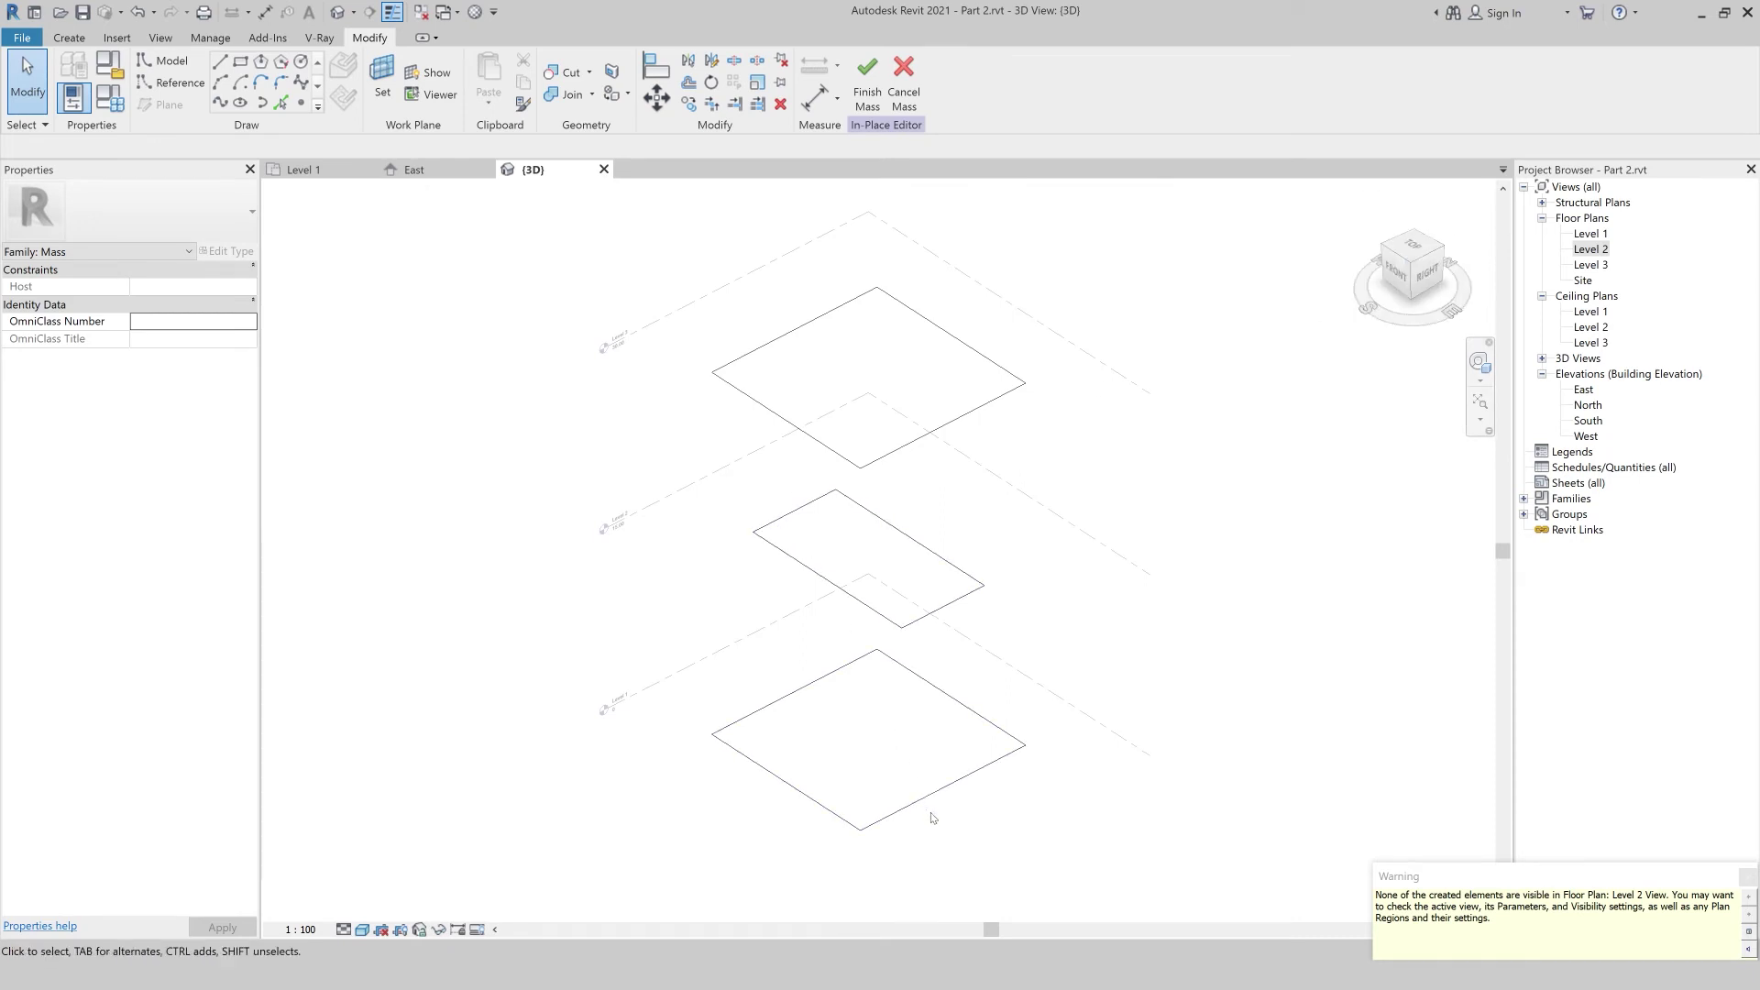
left_click_drag(1009, 897, 596, 197)
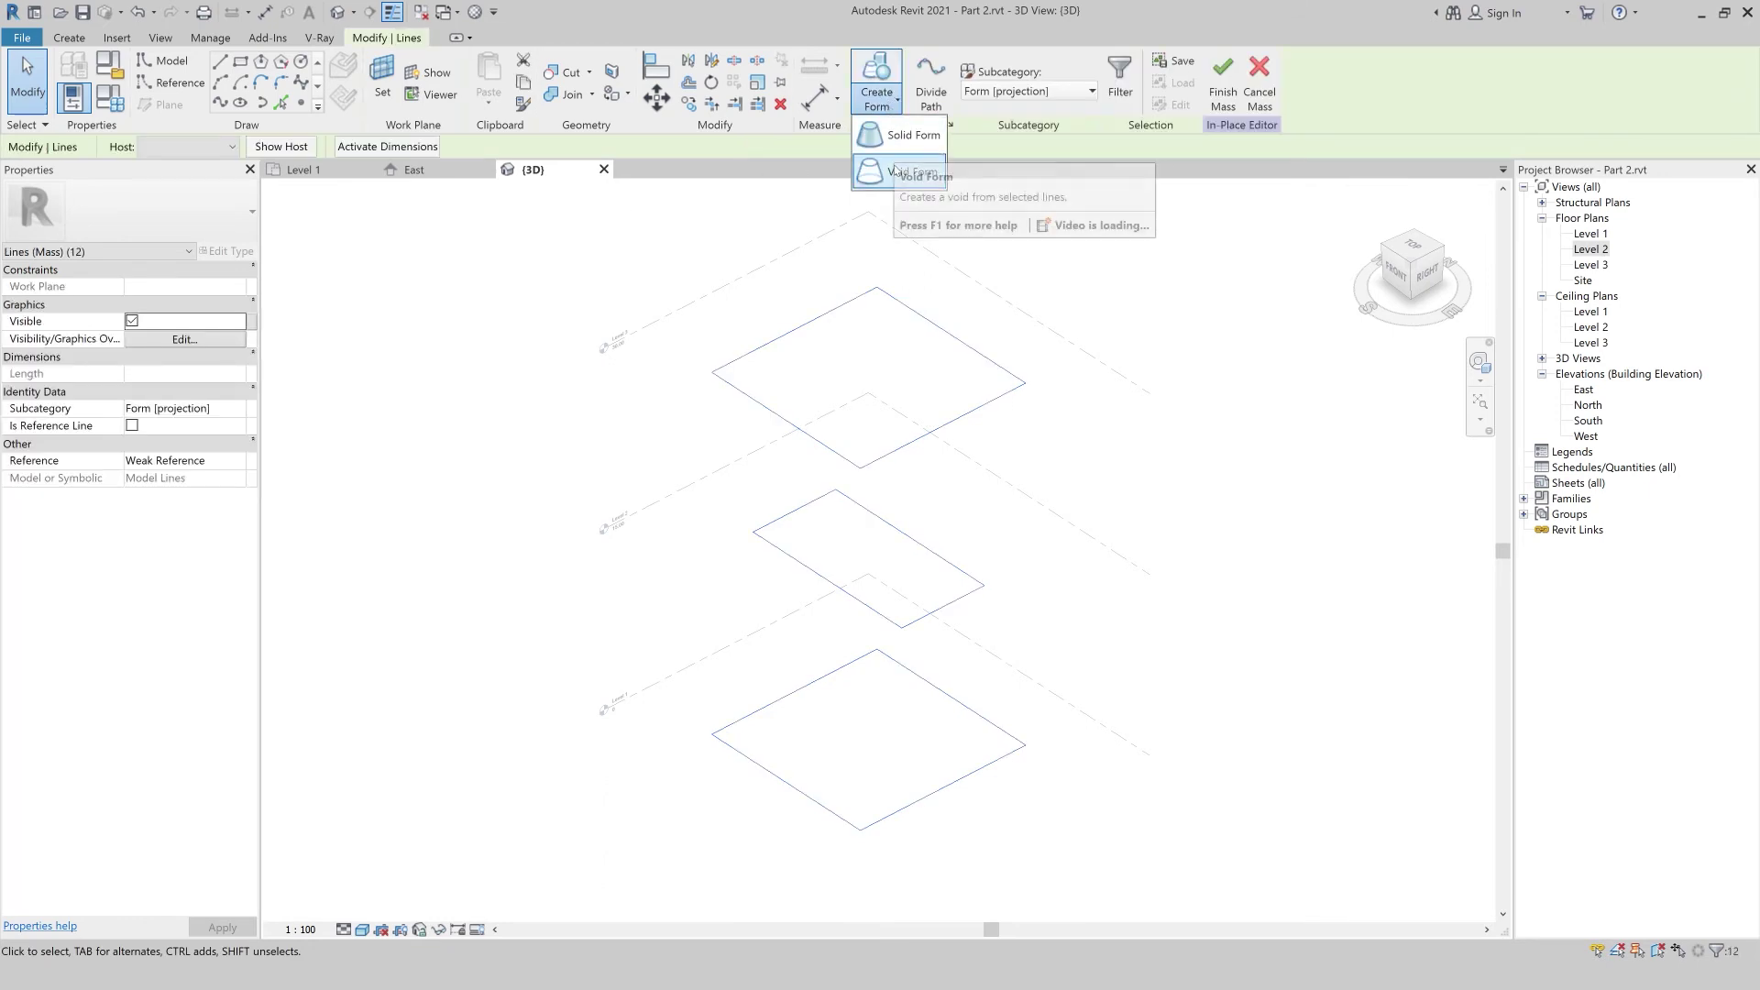
left_click(902, 140)
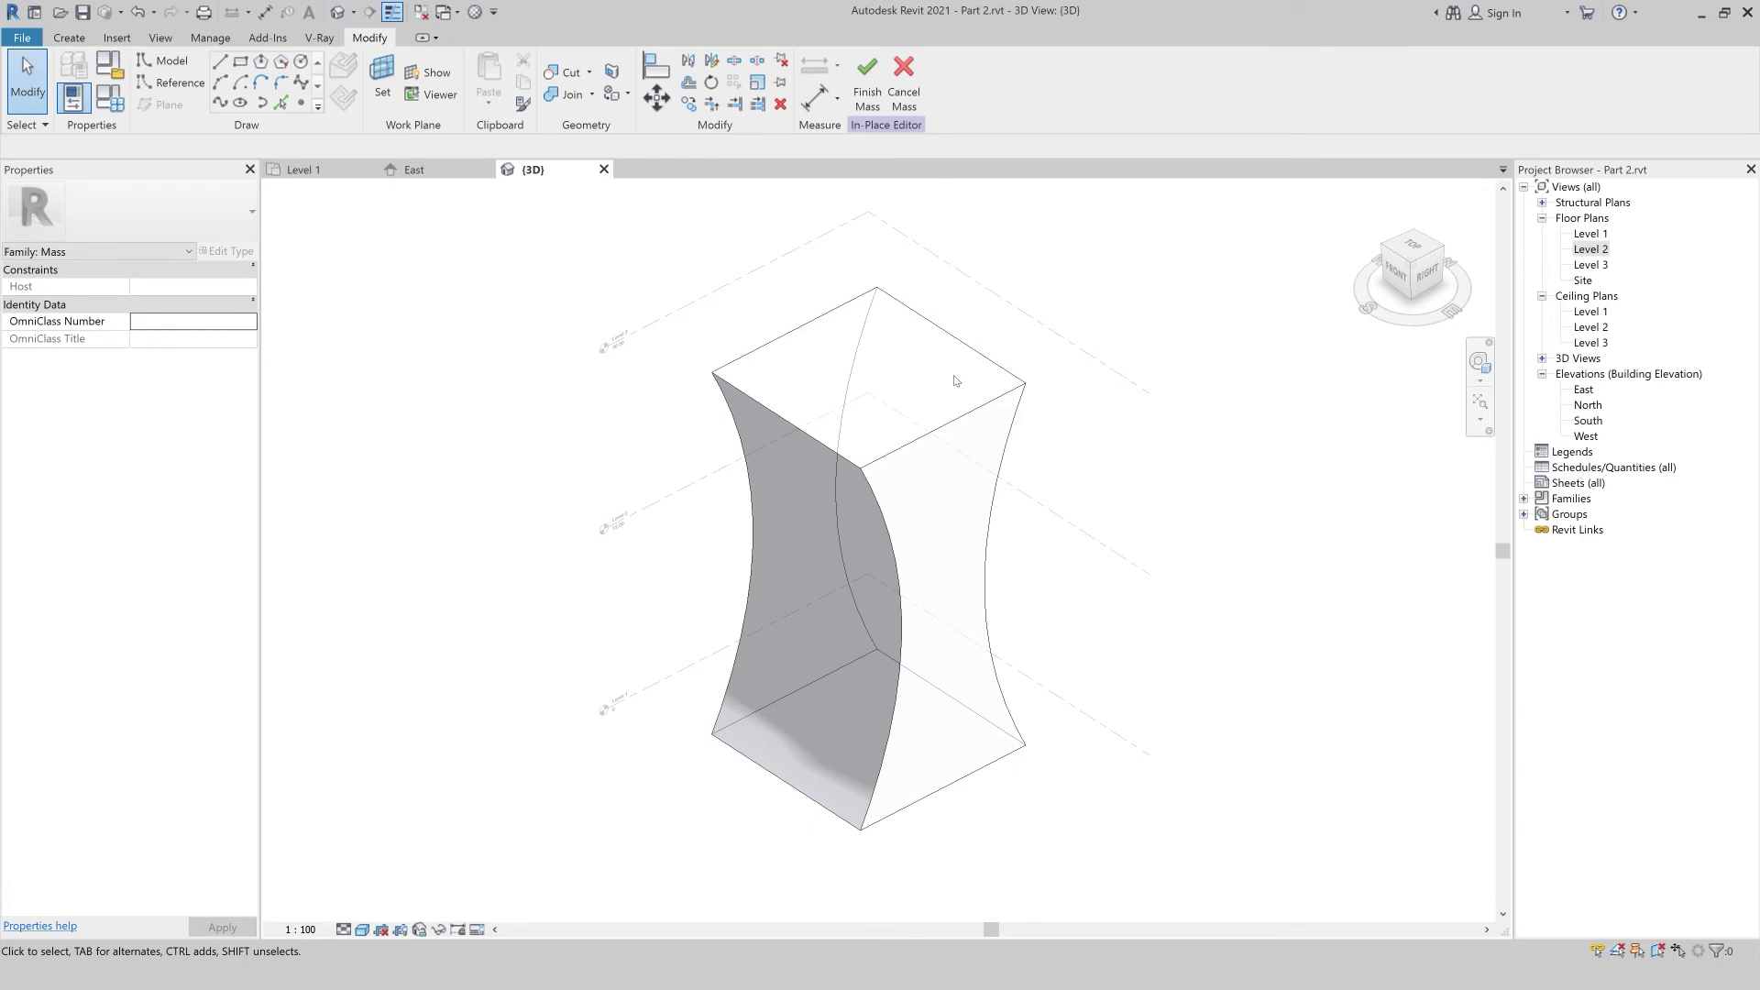
- Loft the outlines into a solid form, test dragging top vertices, then undo those edits
right_click(1258, 486)
mouse_move(1259, 422)
middle_mouse_down("shift")
mouse_move(1153, 415)
mouse_move(1277, 404)
middle_mouse_up("shift")
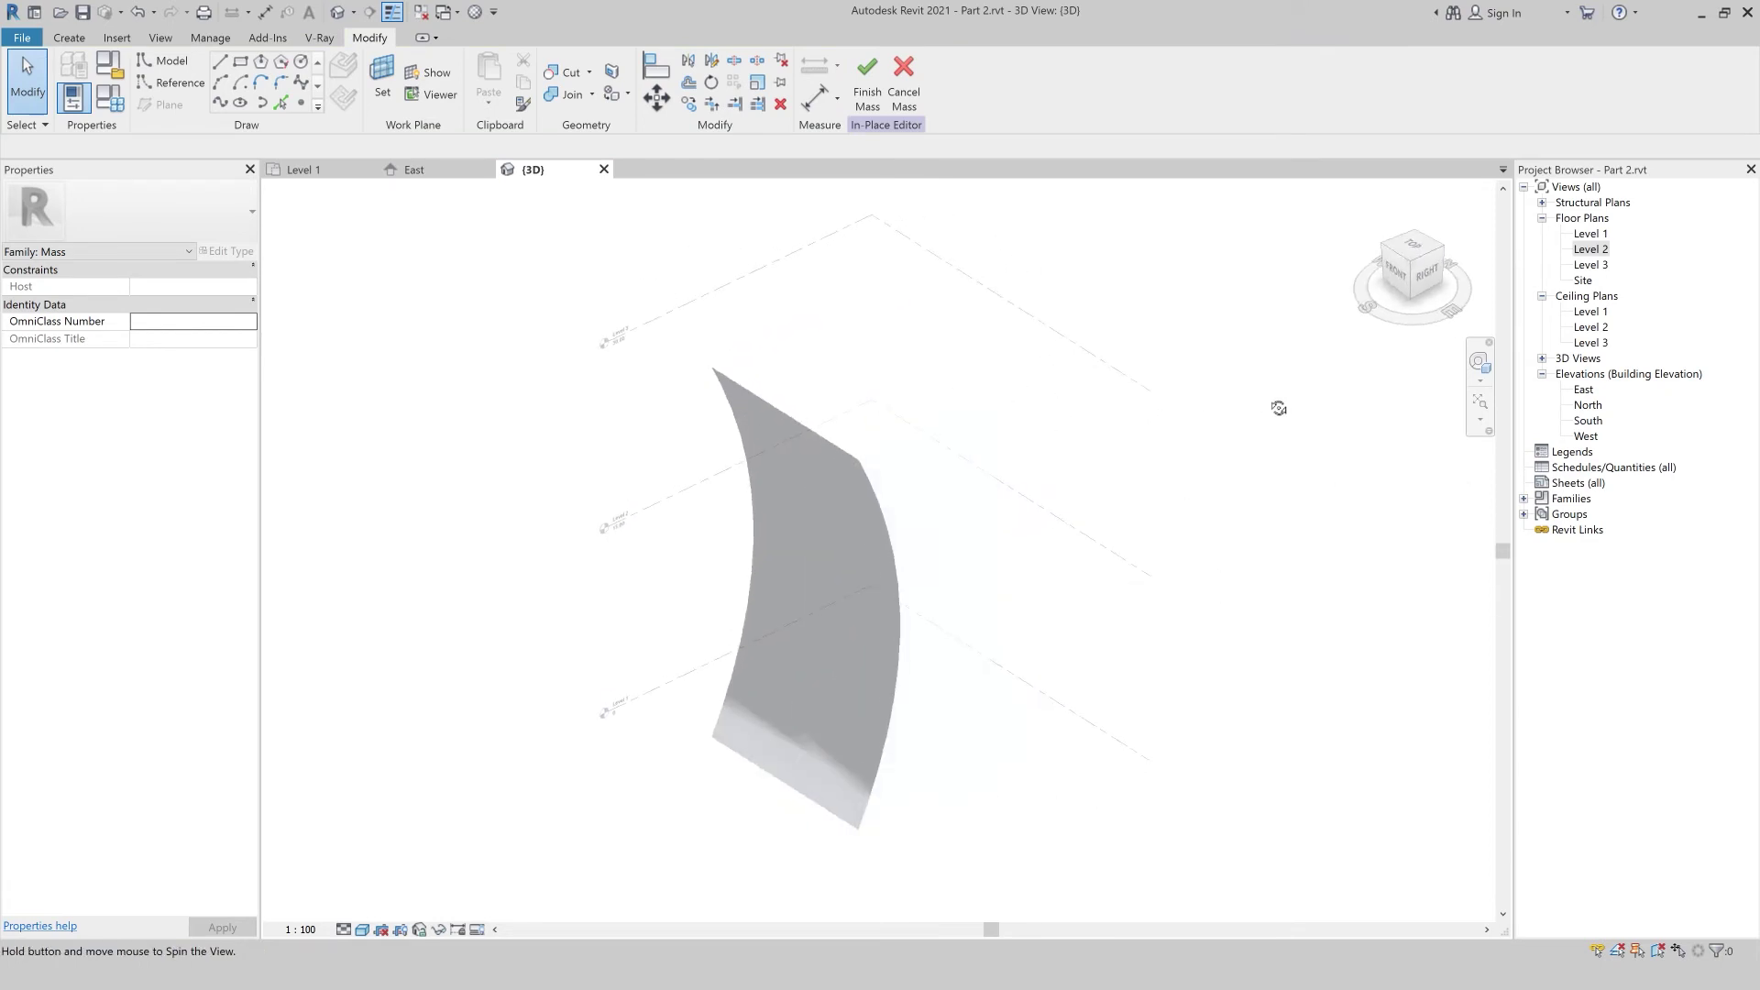
left_click(859, 461)
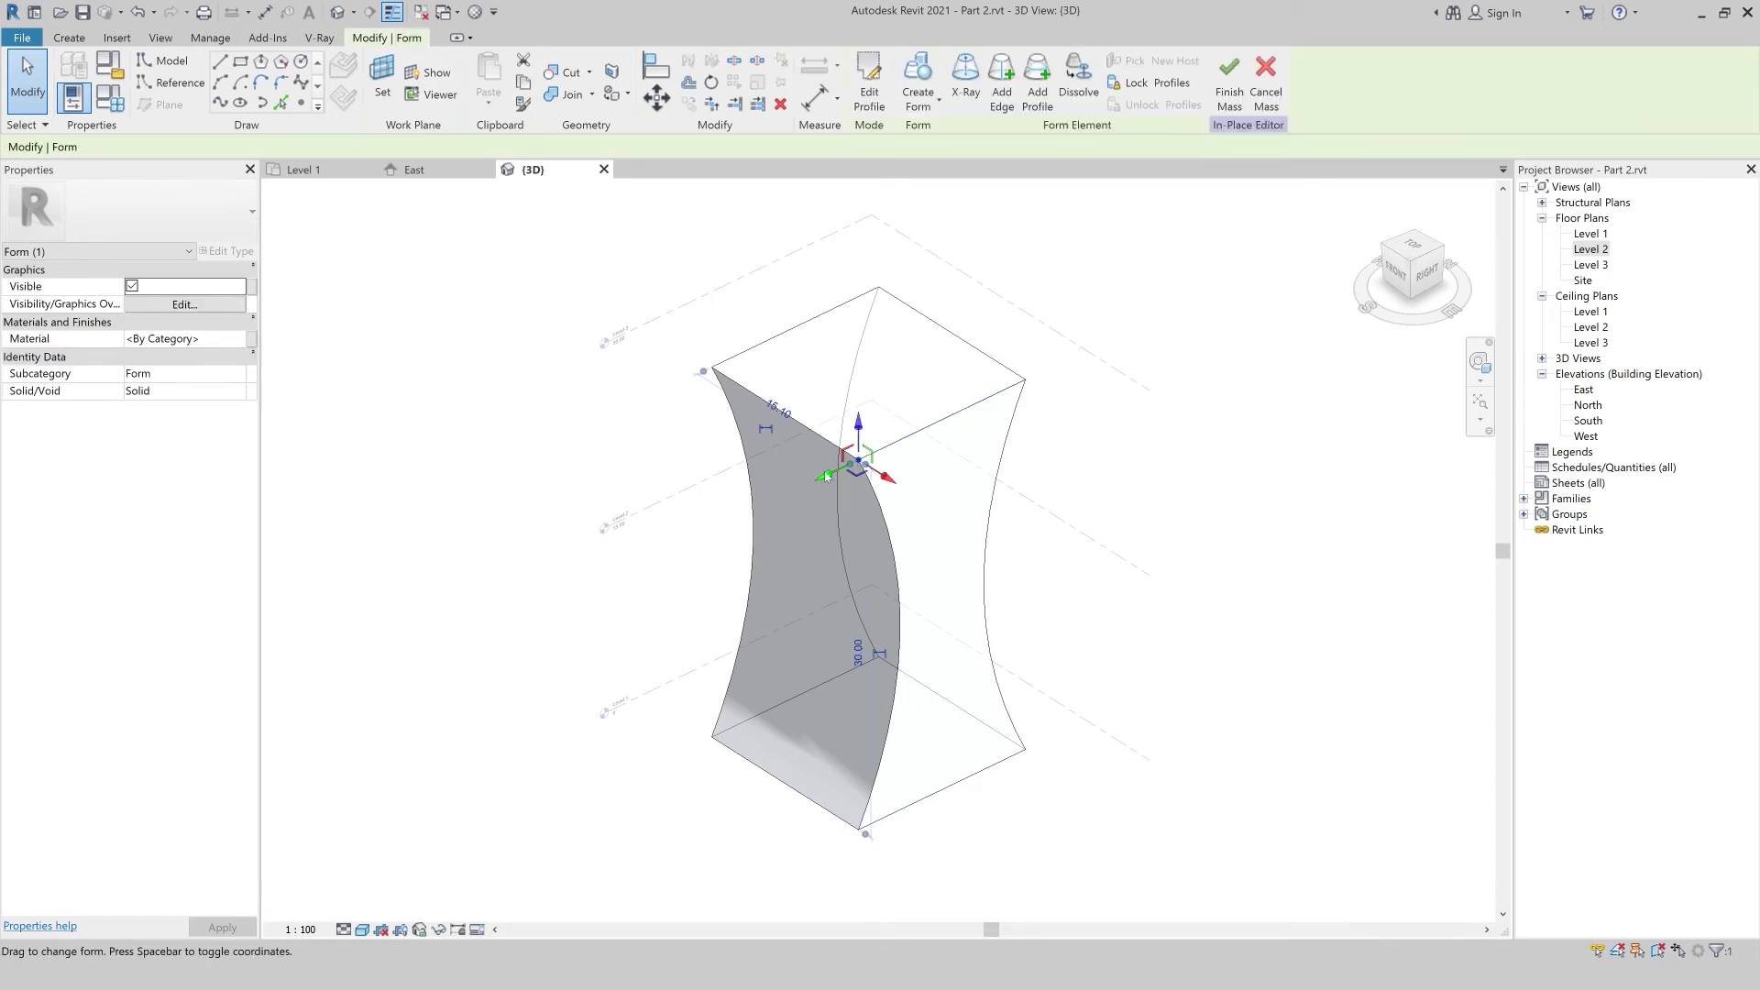
mouse_move(826, 478)
left_mouse_down()
mouse_move(805, 488)
mouse_move(857, 461)
mouse_move(856, 441)
left_mouse_up()
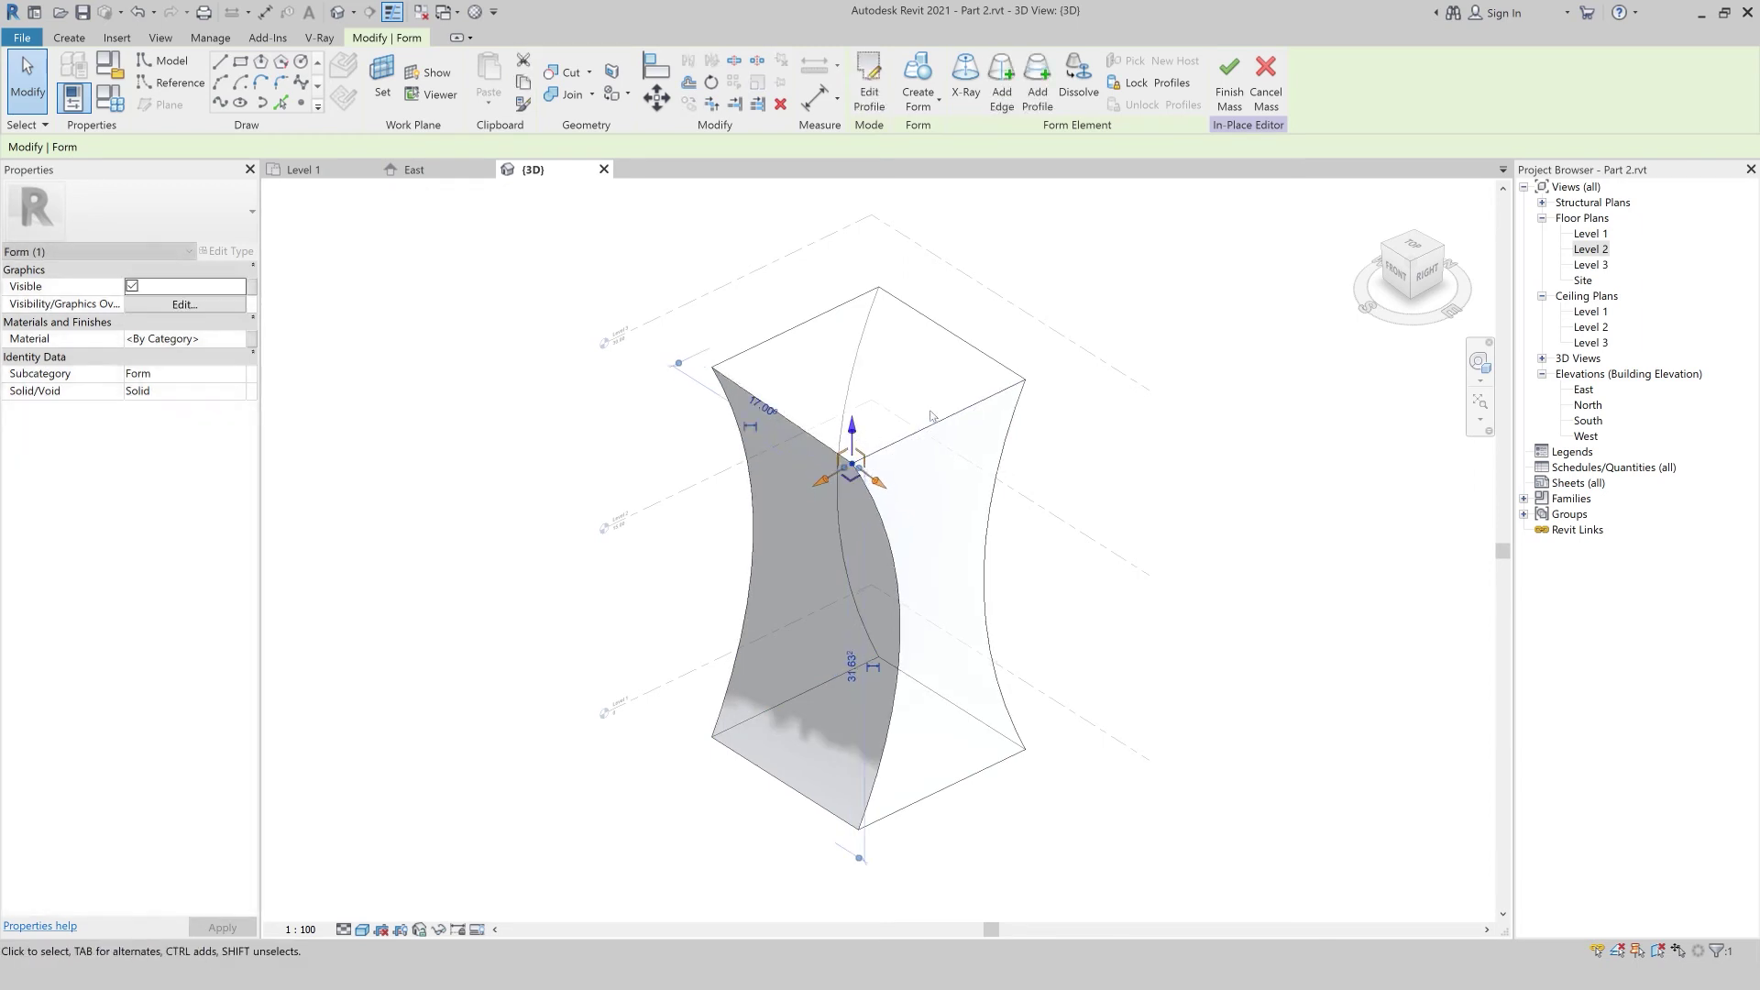
left_click(706, 371)
left_click_drag(688, 383, 662, 396)
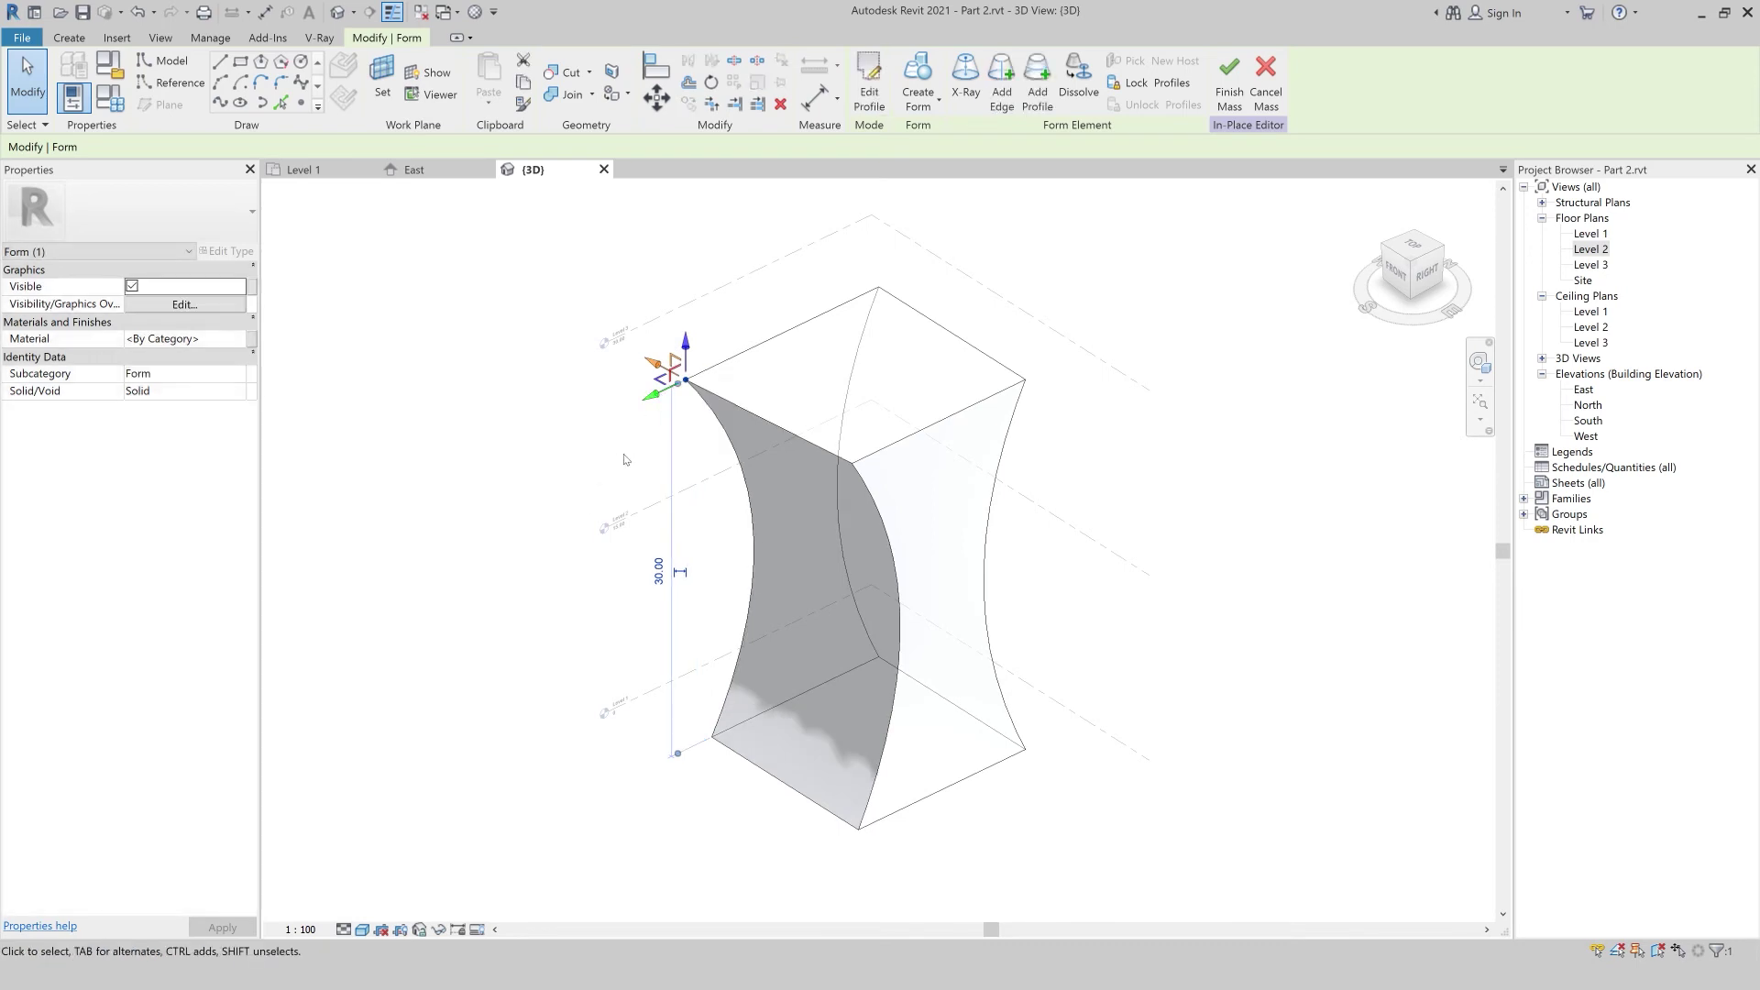
key("ctrl+z")
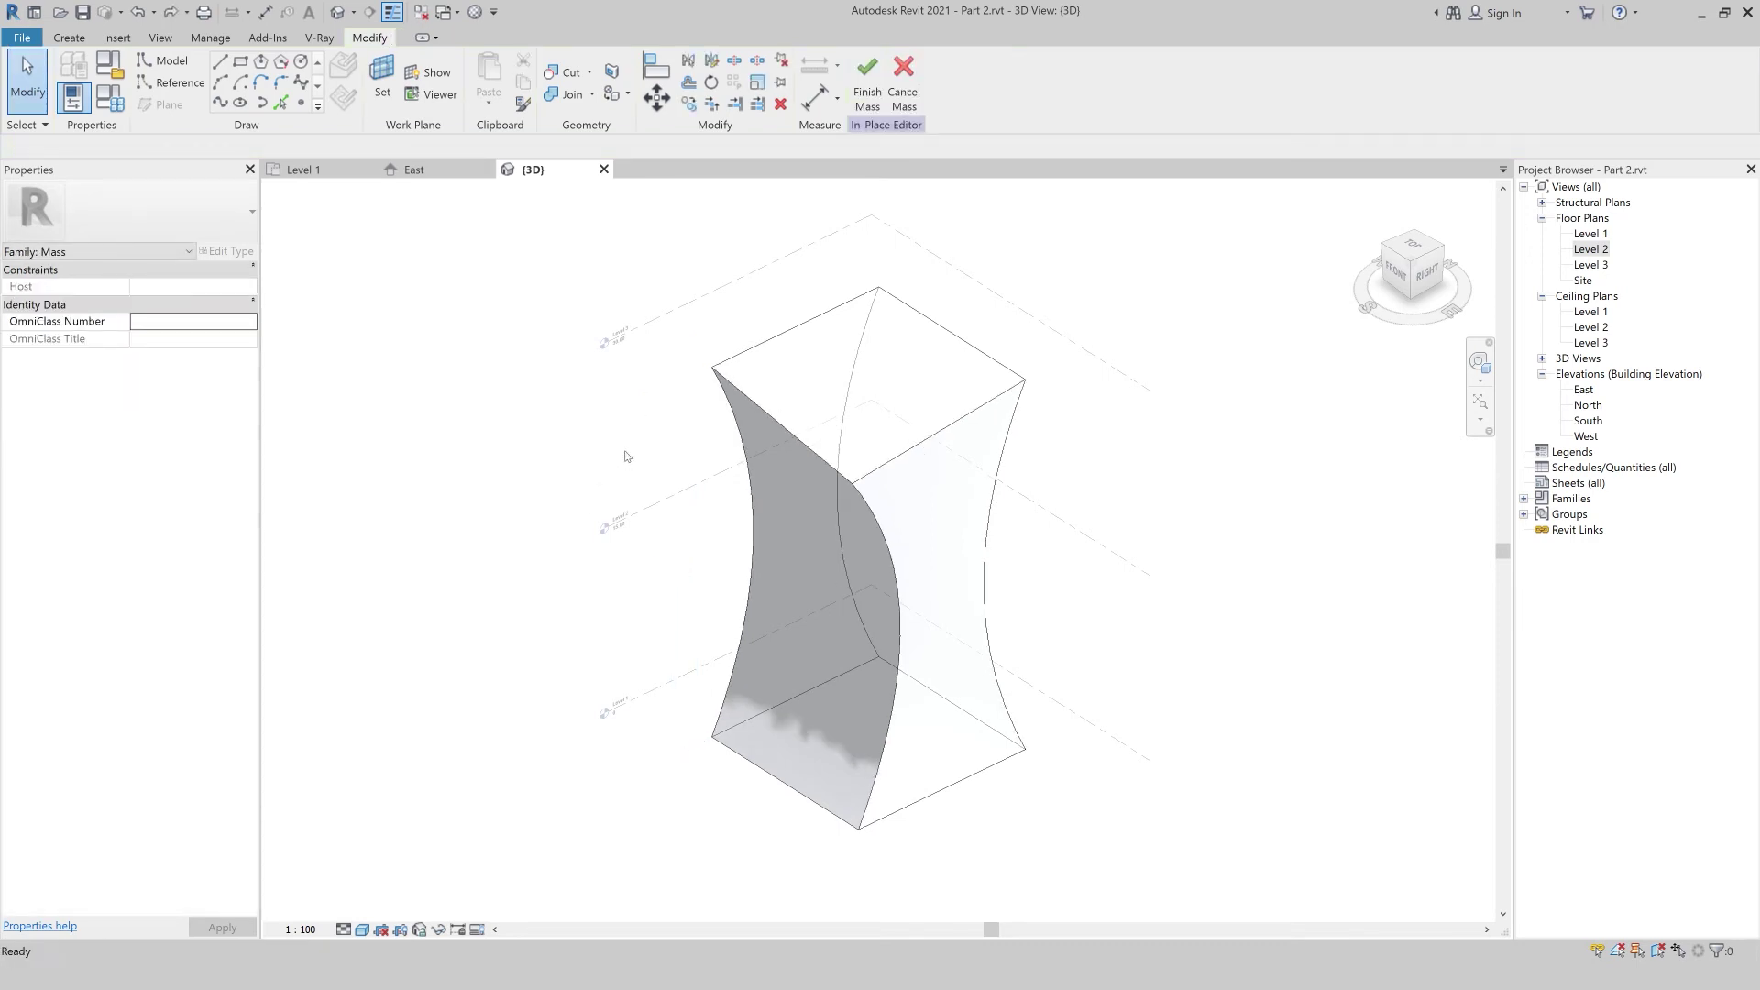
key("ctrl+z")
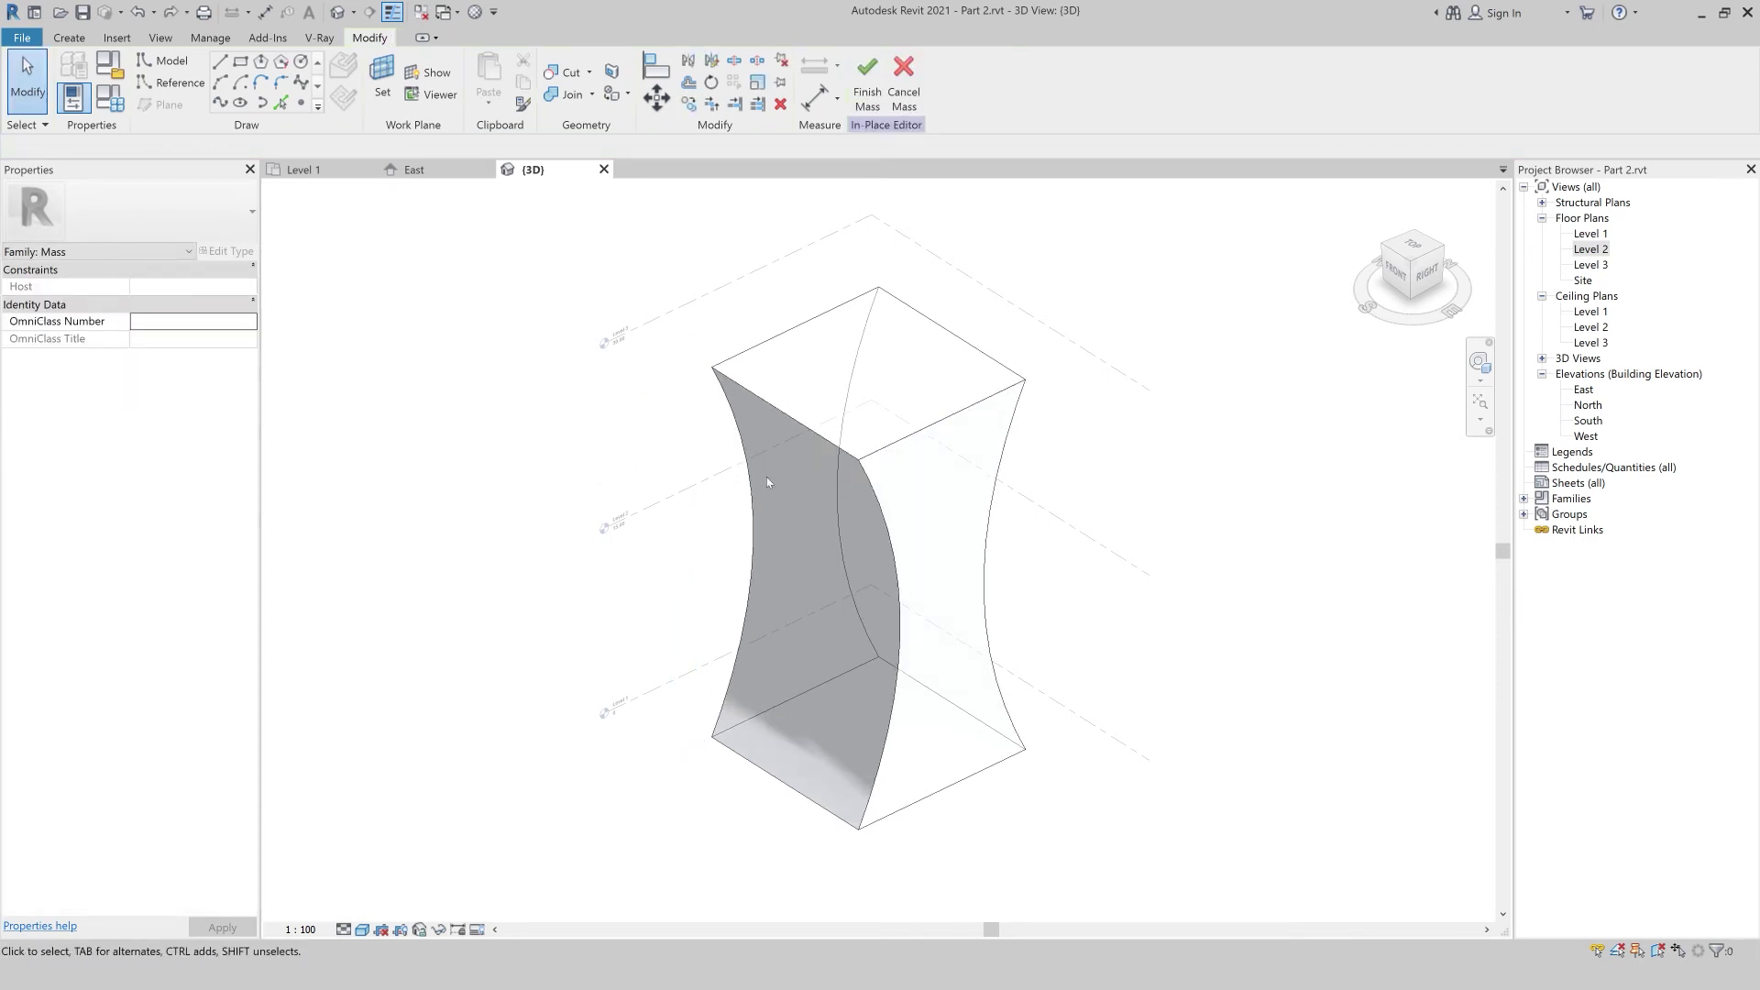
key("ctrl+z")
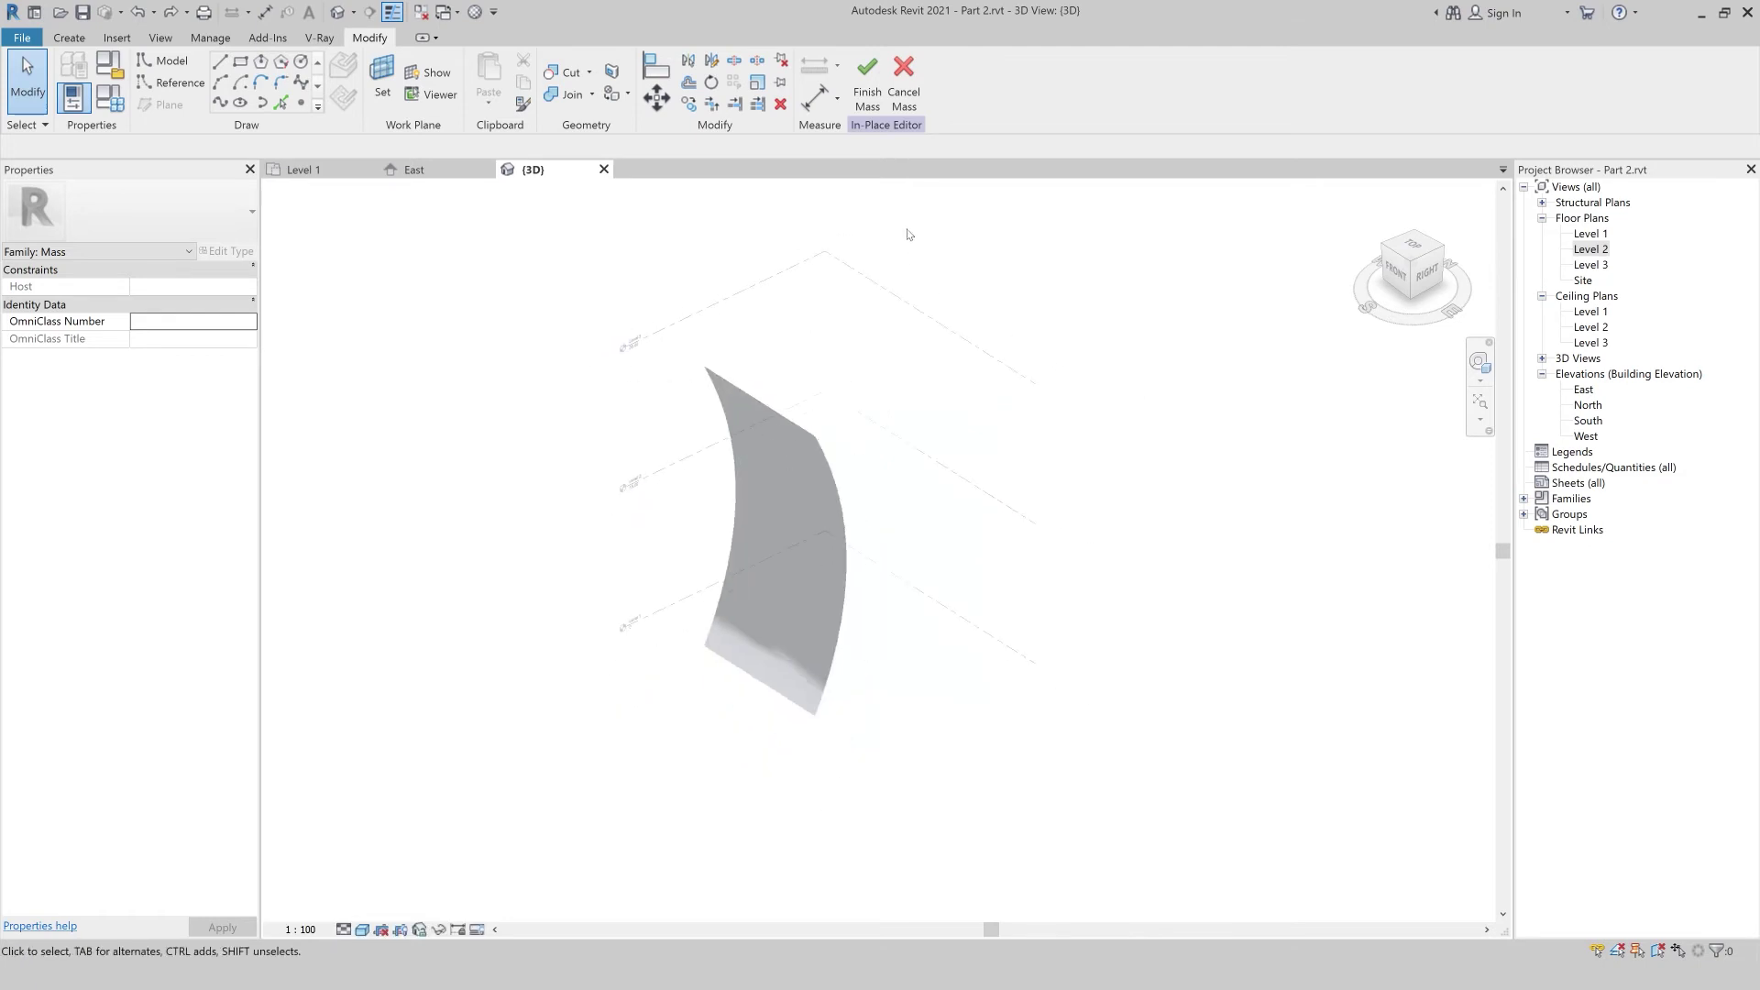
- Finish Mass 1 and orbit lower to inspect the solid pinched at mid-height
left_click(867, 82)
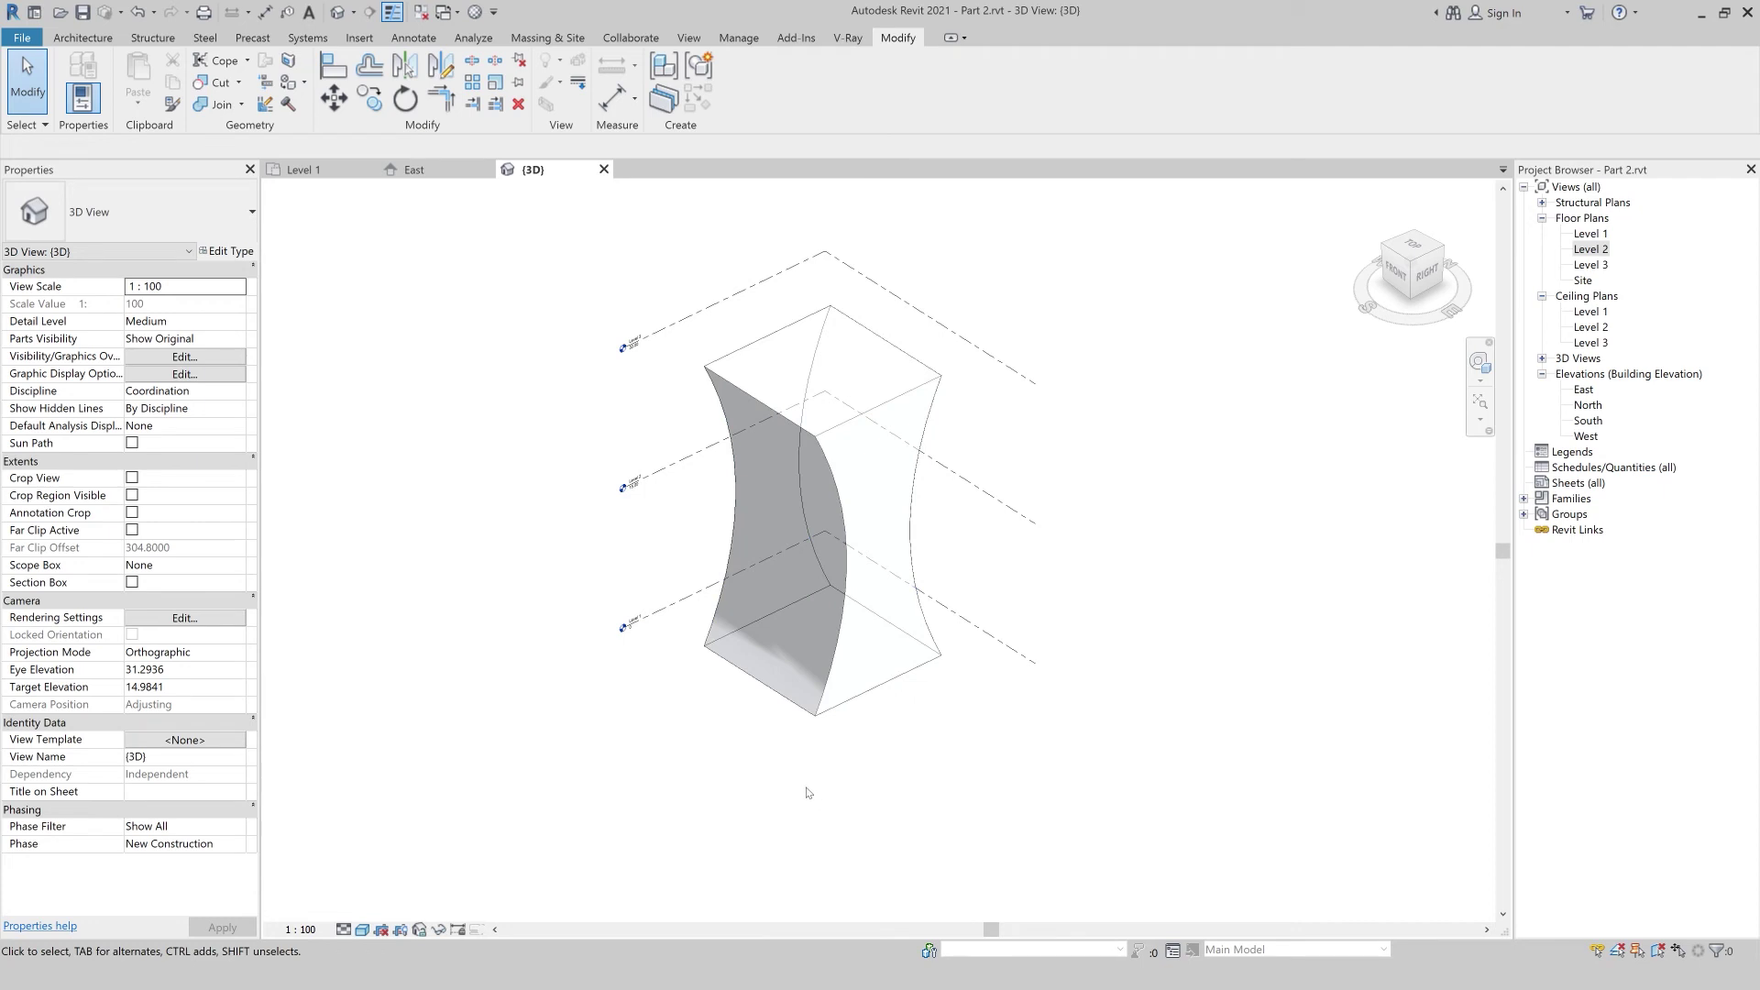
middle_click_drag(778, 777, 758, 730, "shift")
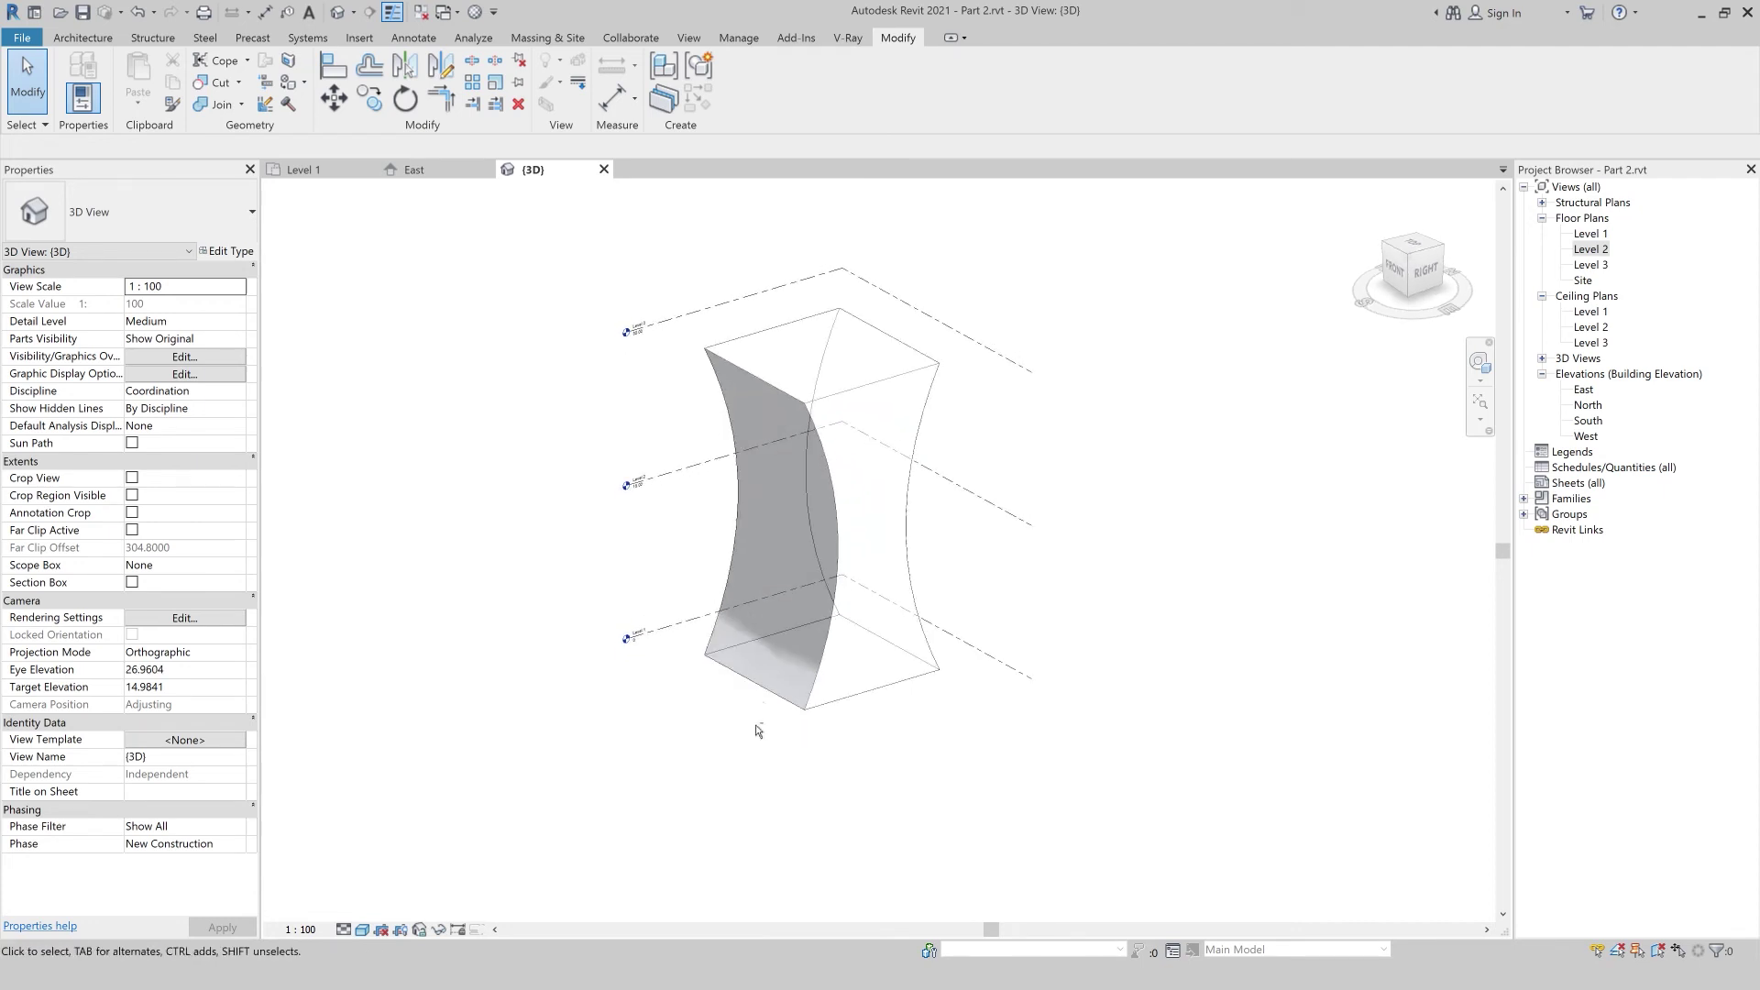
middle_click_drag(837, 782, 688, 746, "shift")
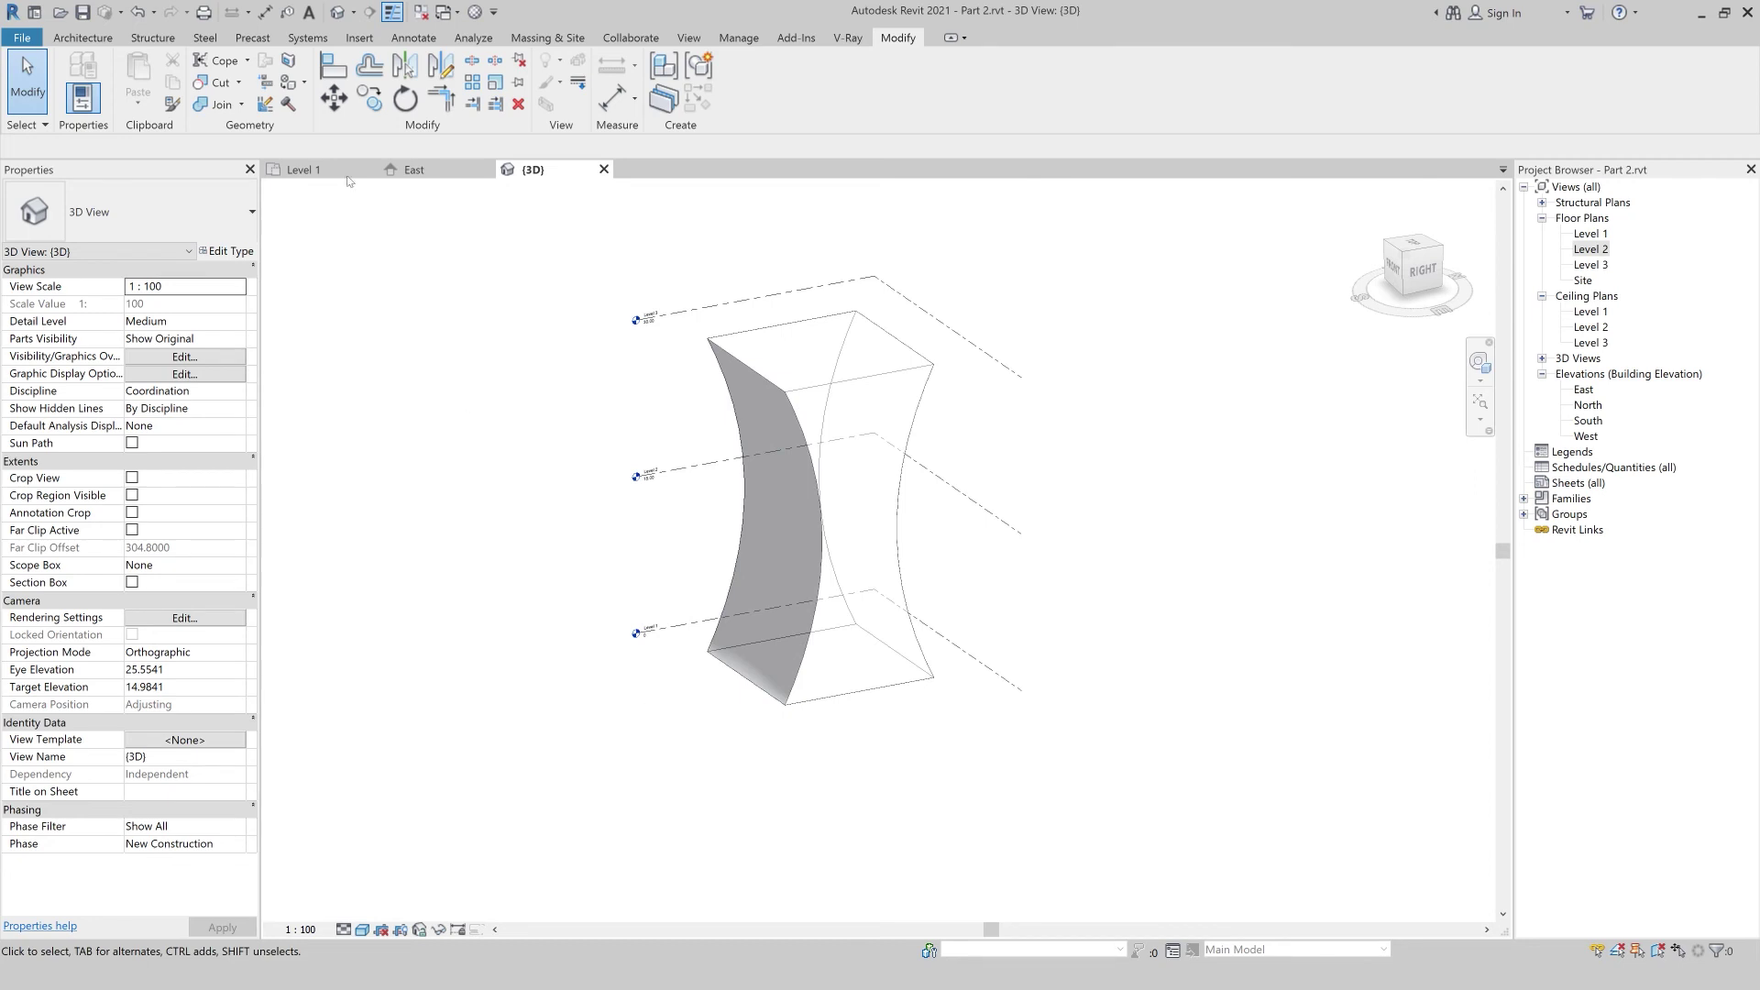
left_click(82, 38)
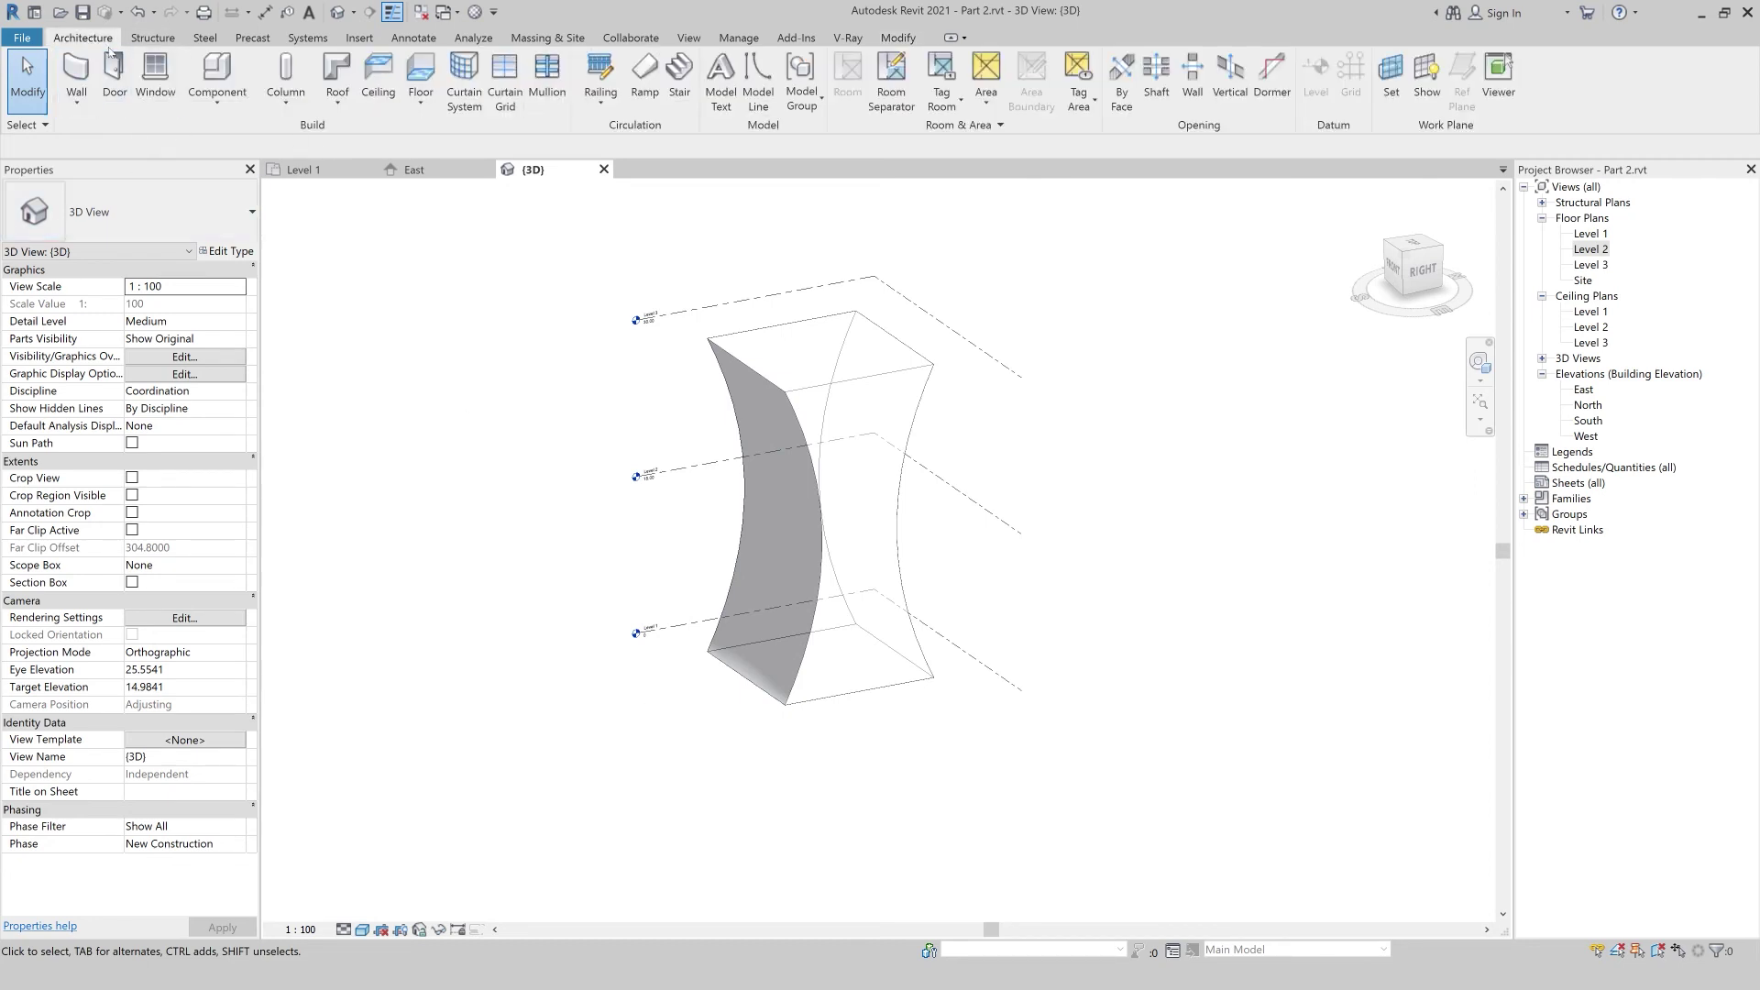
- Apply a gridded curtain system to the two opposite curved faces of Mass 1
left_click(555, 42)
left_click(271, 92)
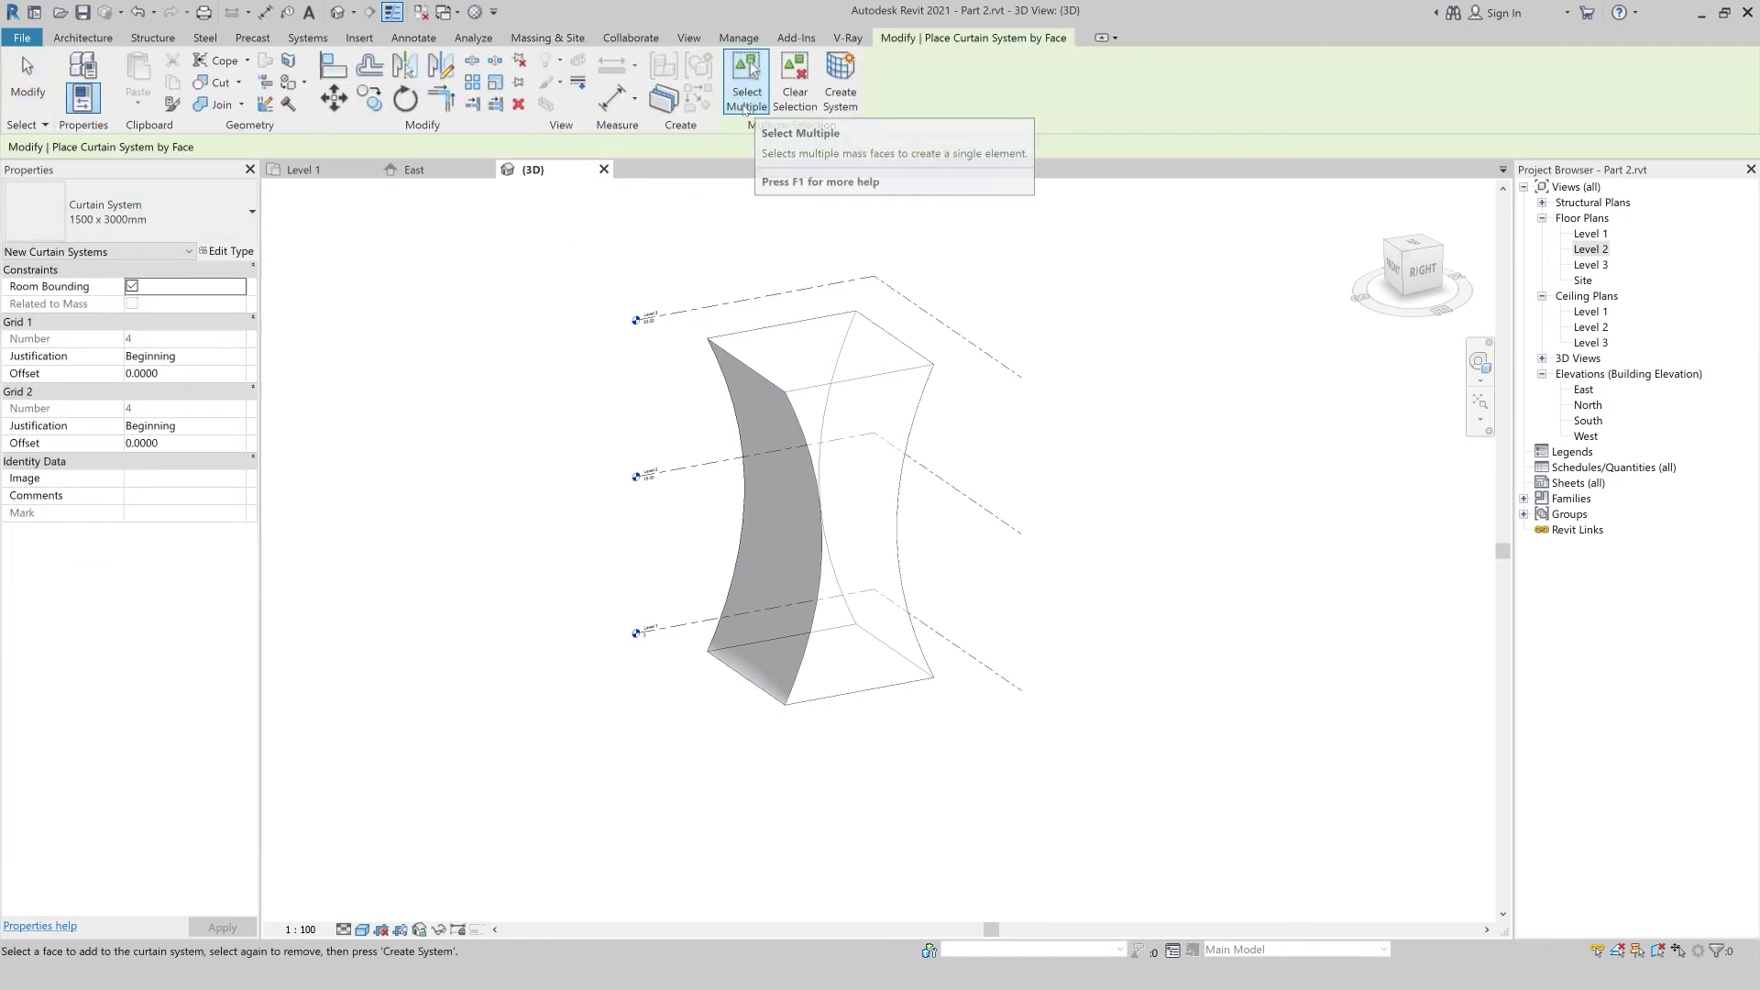
left_click(748, 381)
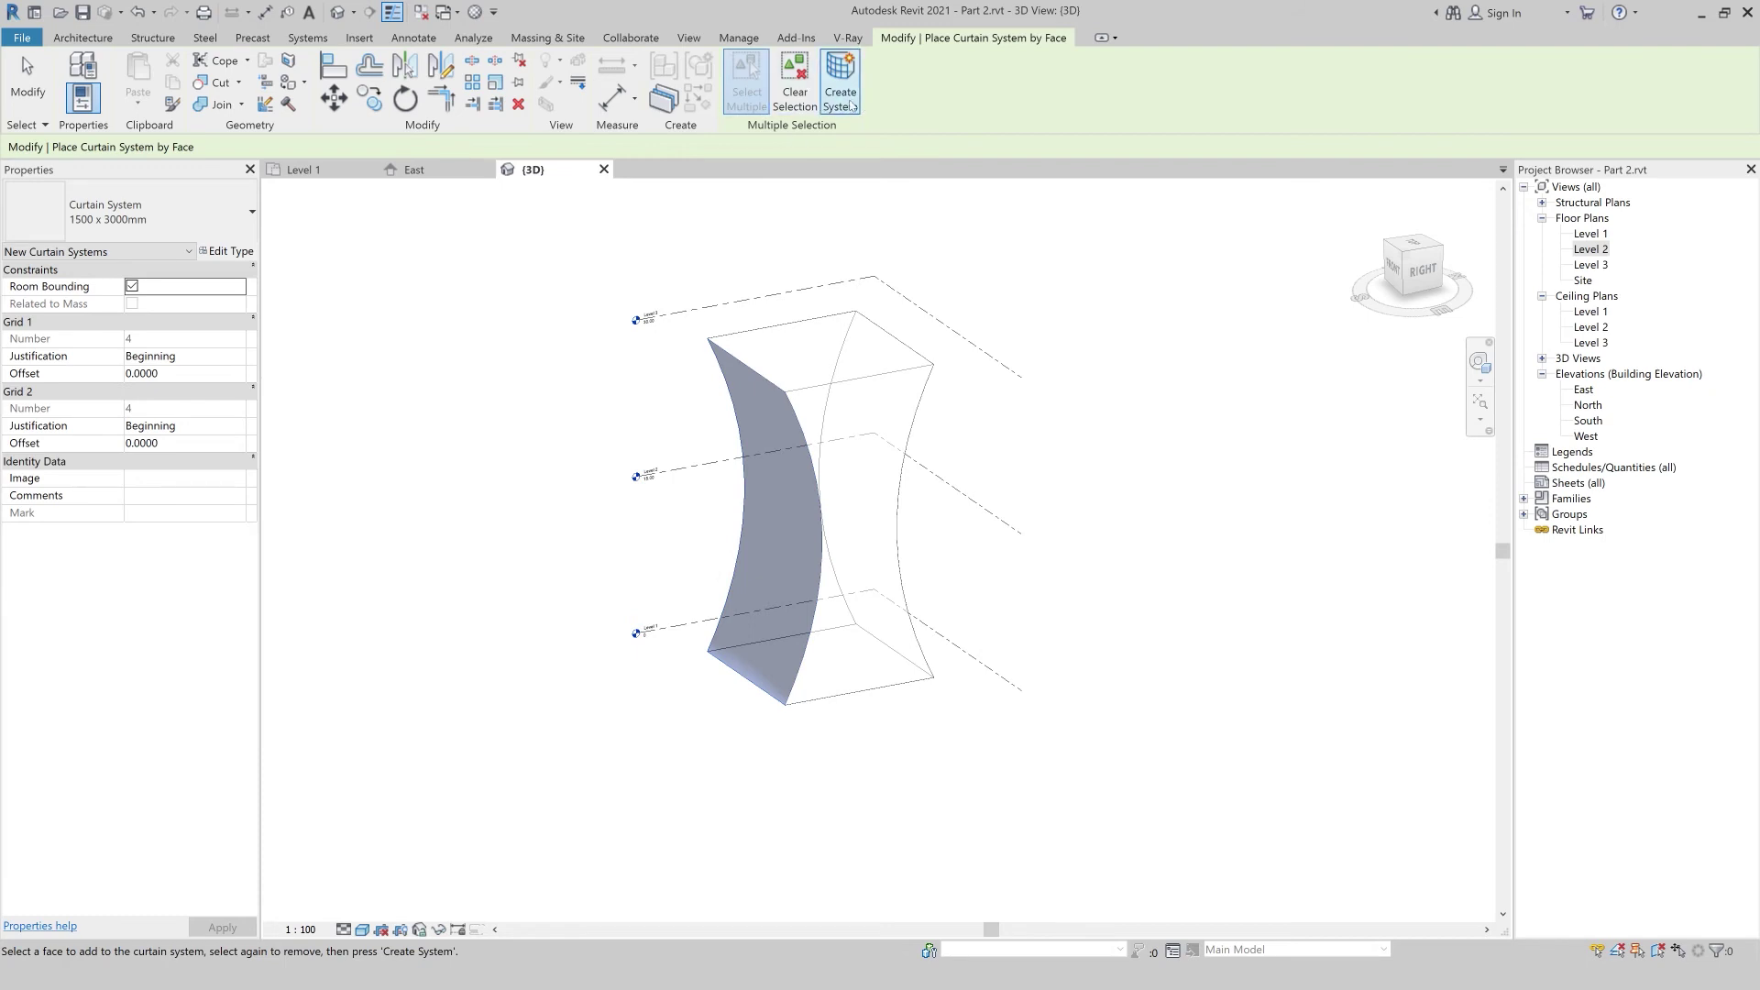
middle_click_drag(970, 440, 861, 431, "shift")
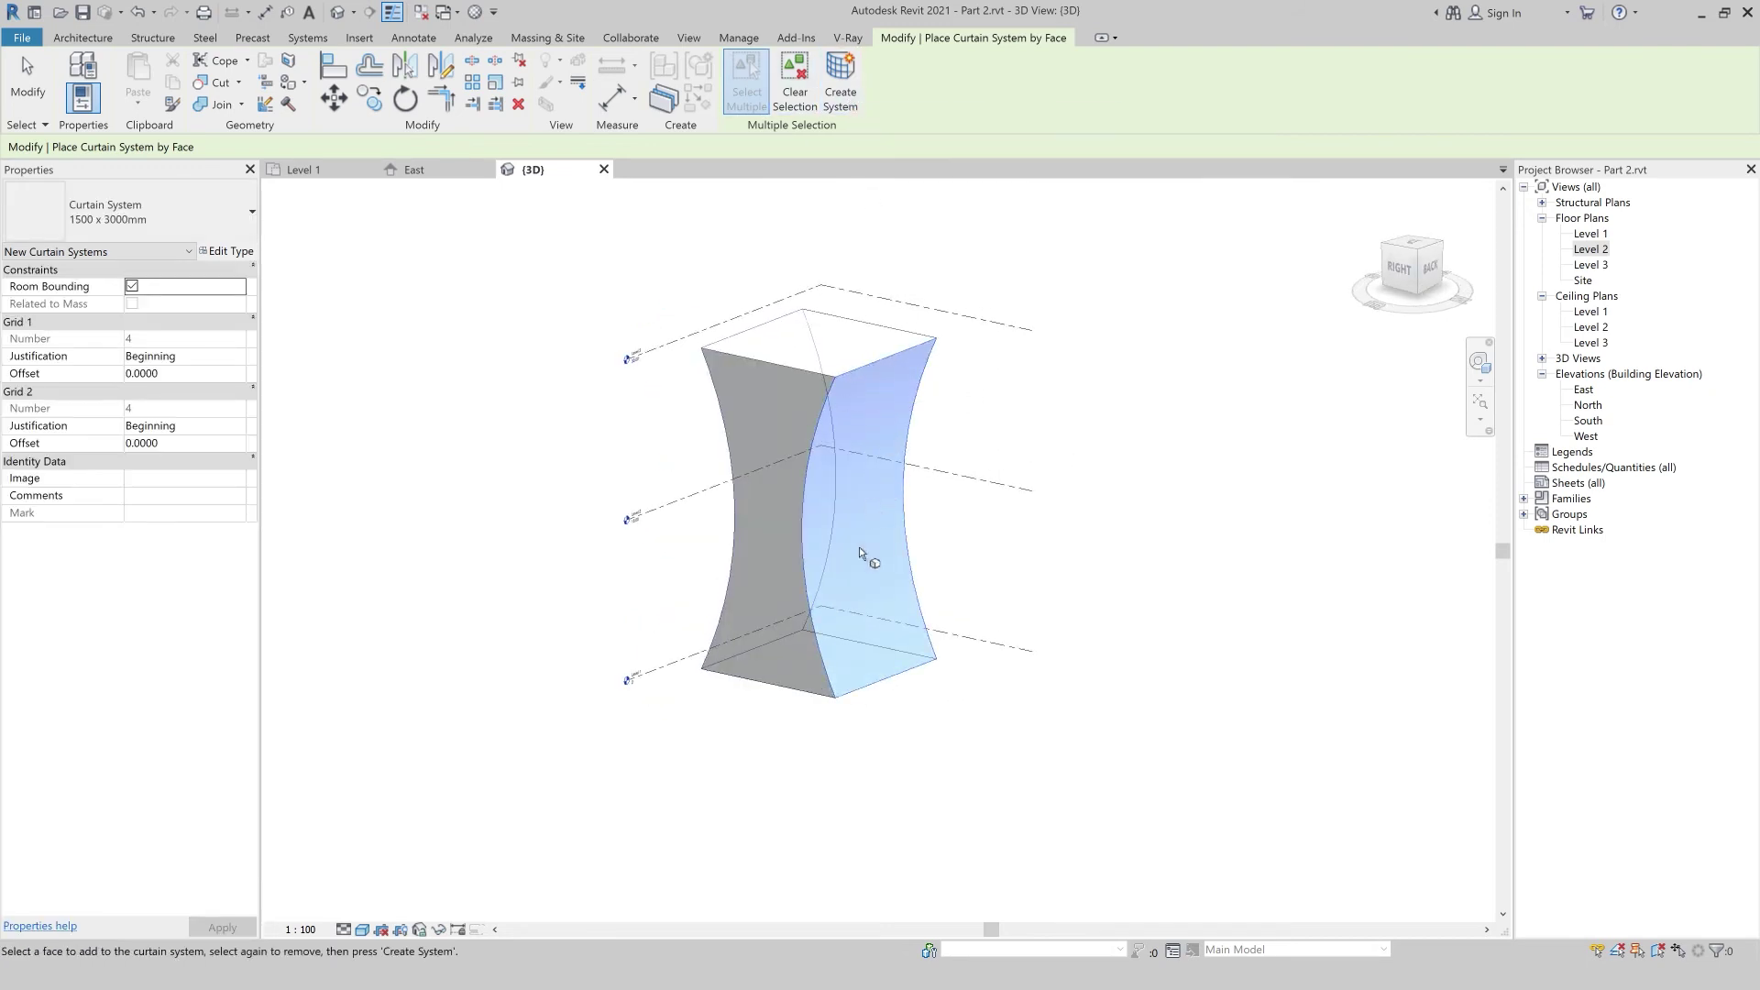
middle_click_drag(856, 731, 972, 760, "shift")
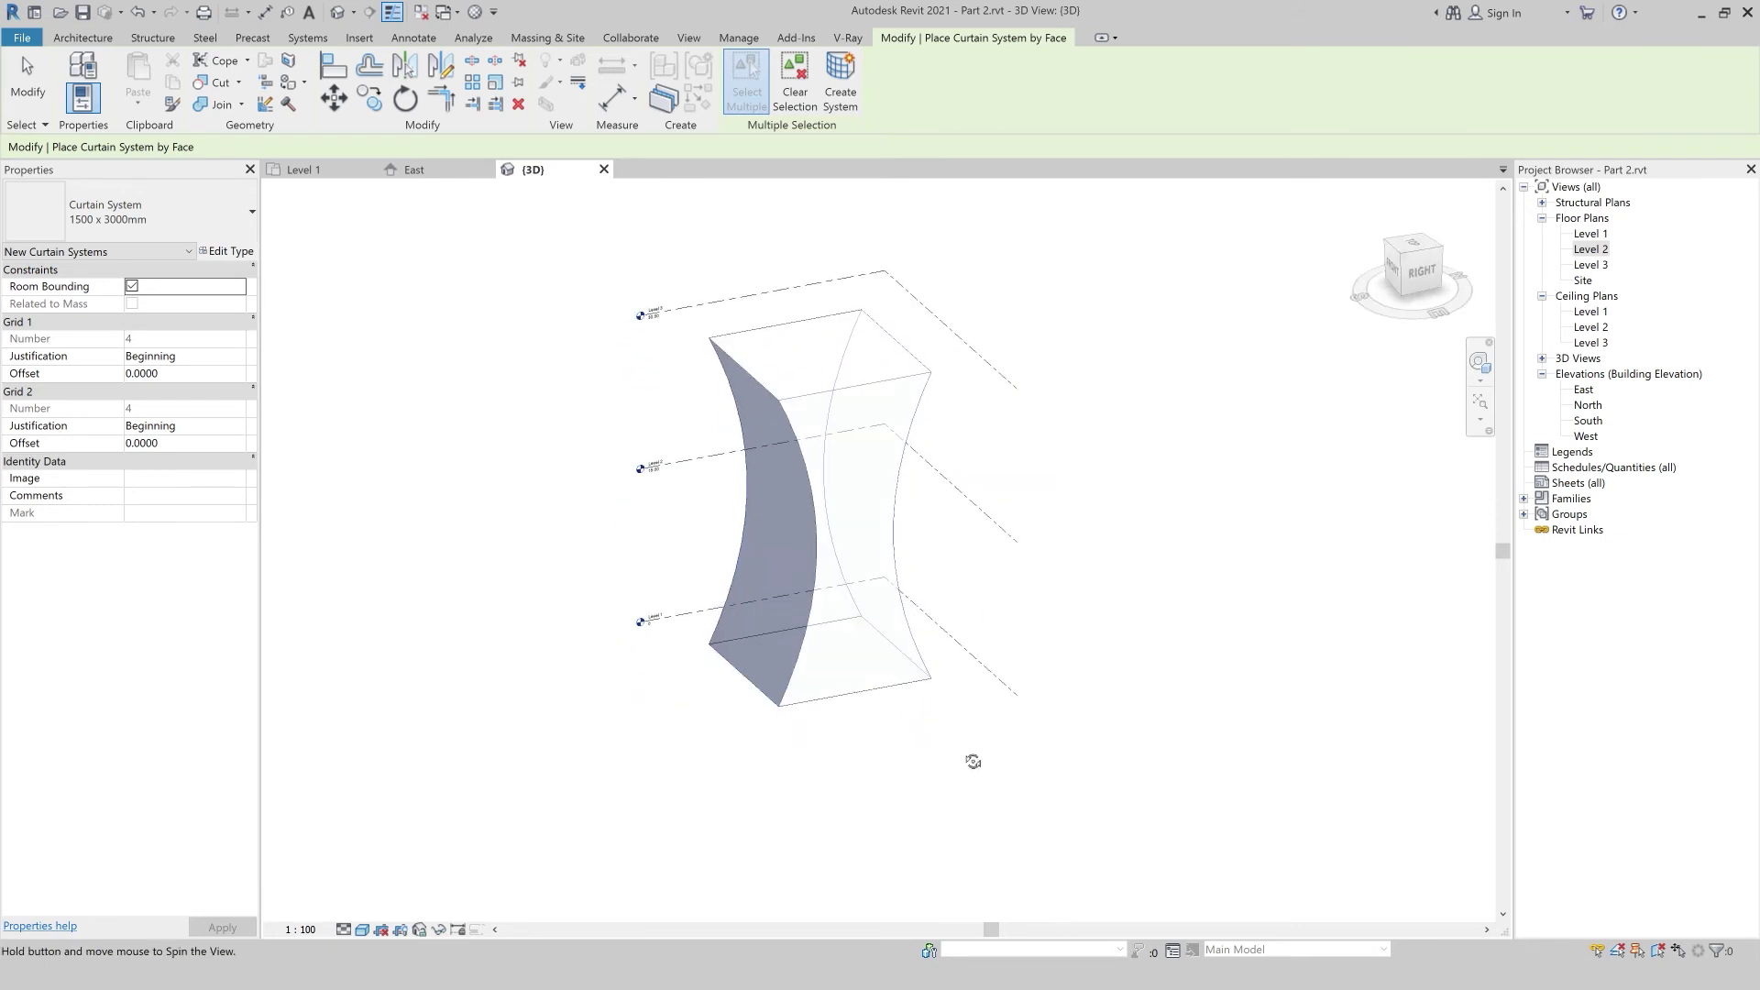
left_click(840, 92)
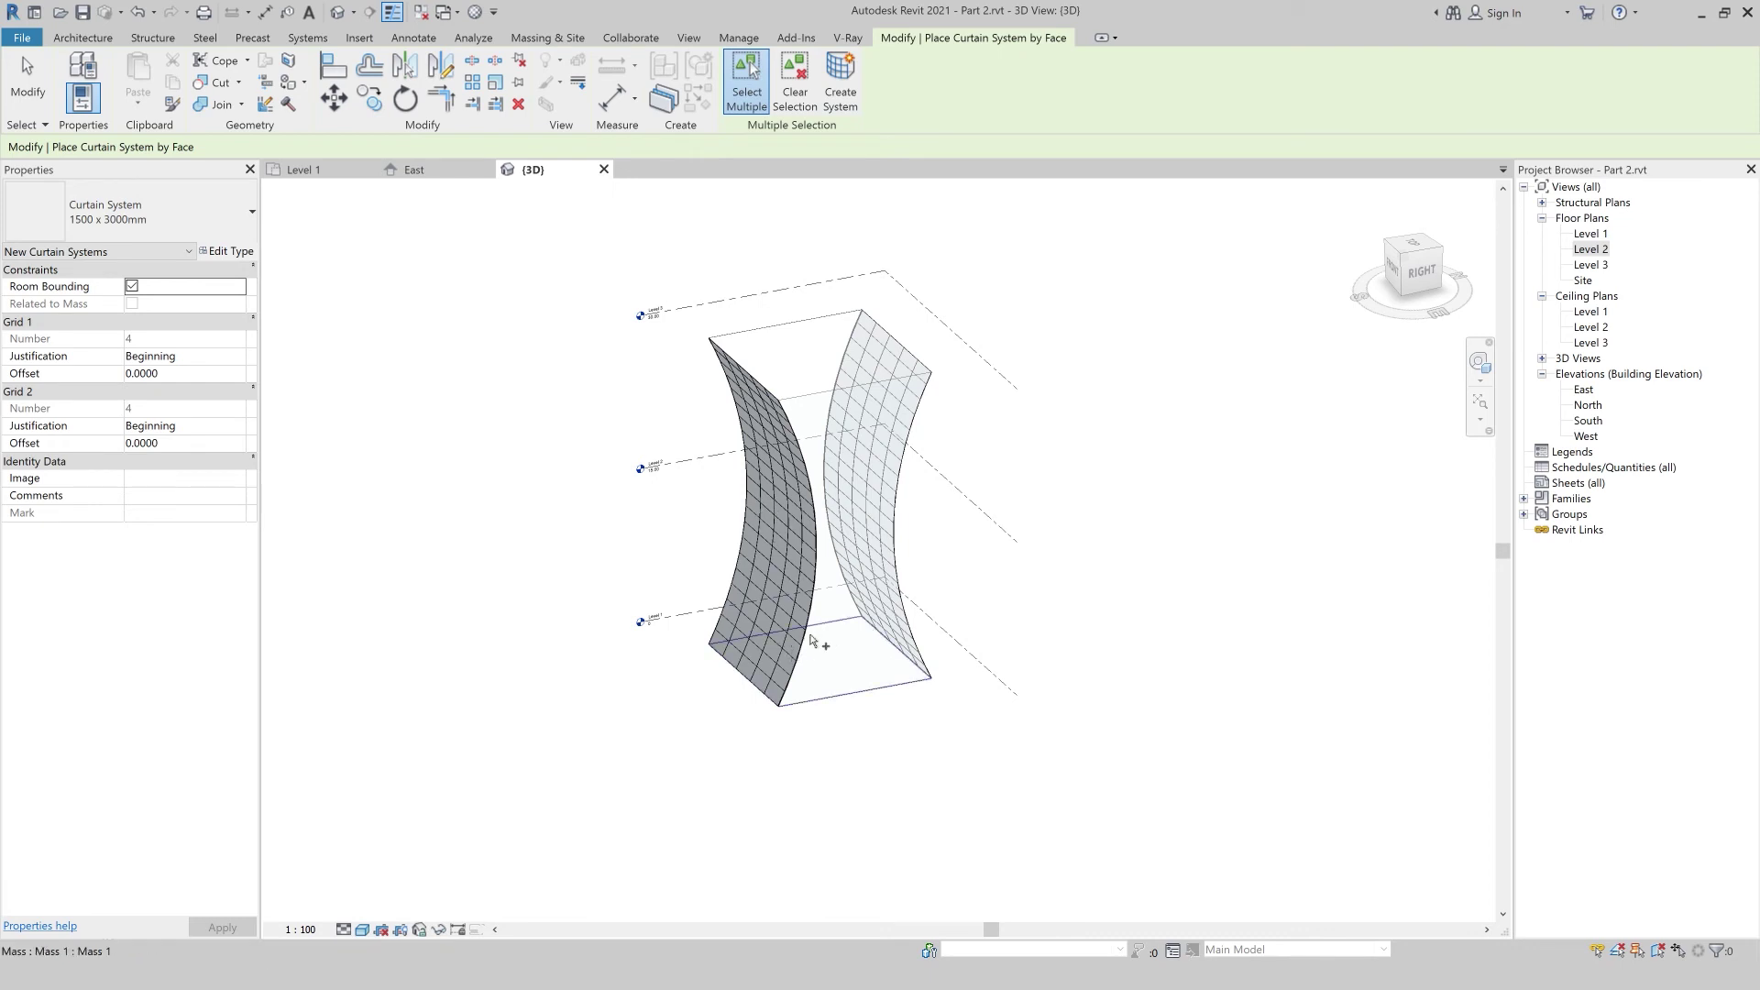
key("Escape")
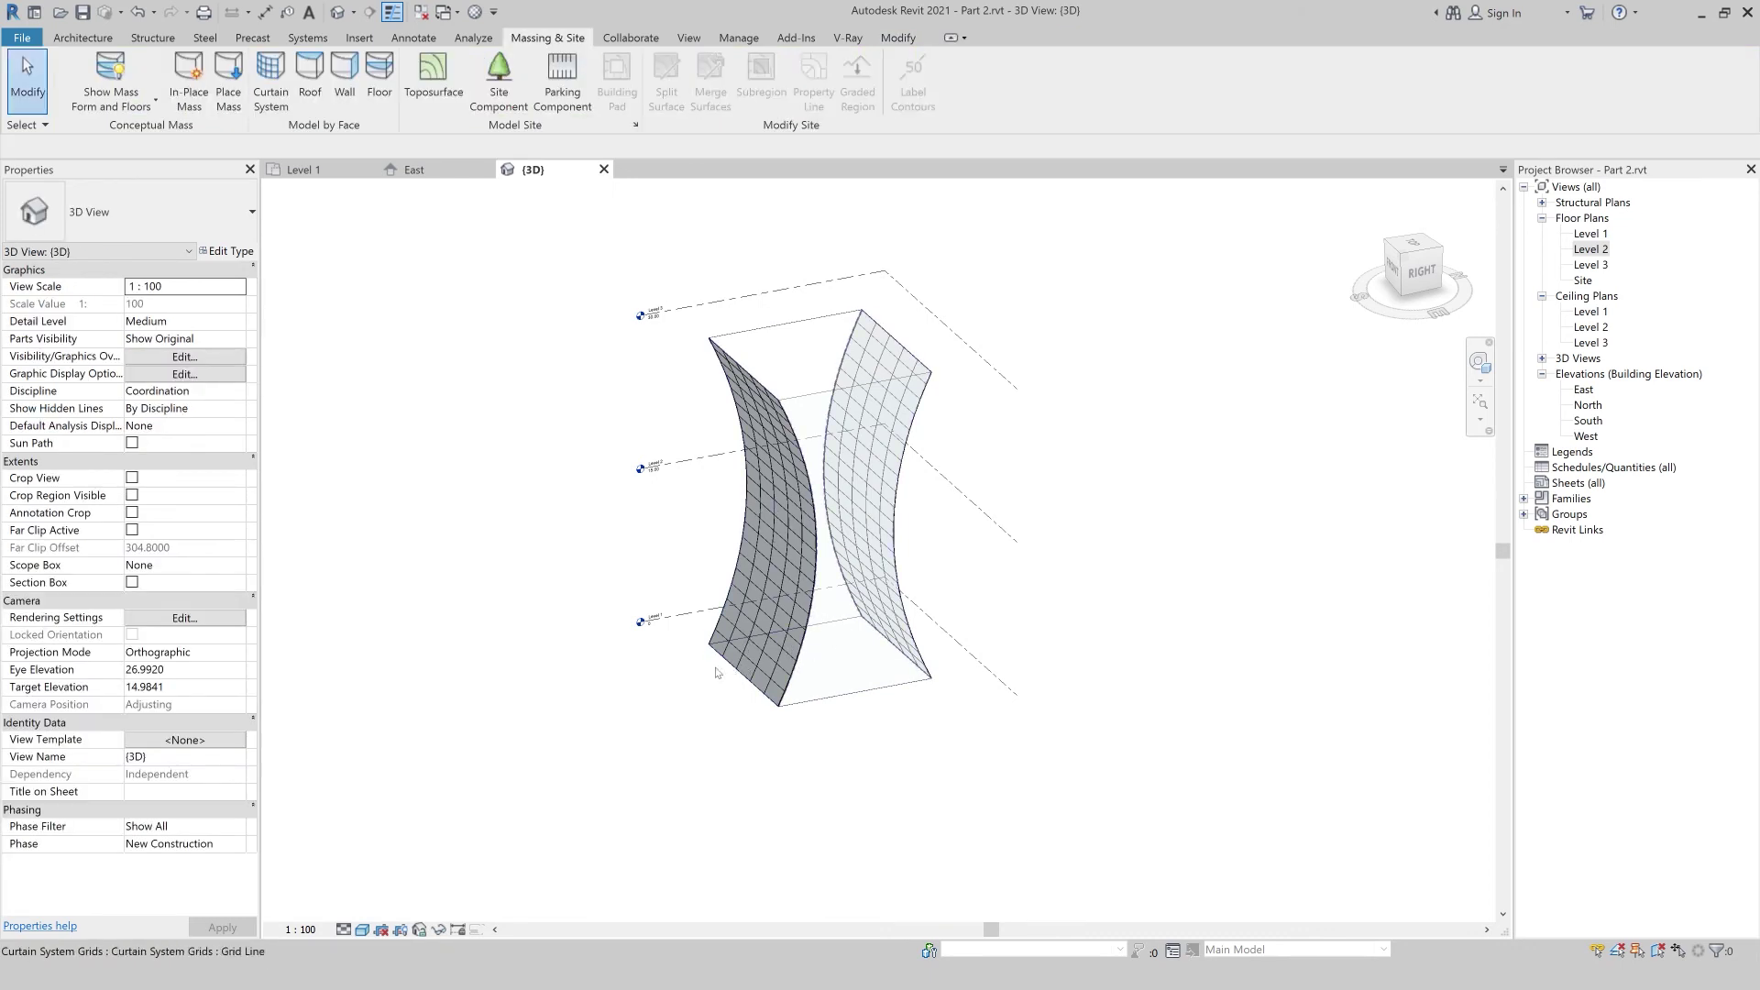
- Select the curved-face curtain system and open its Type Properties showing 3.0000 and 1.5000 grids
middle_click_drag(742, 669, 615, 585, "shift")
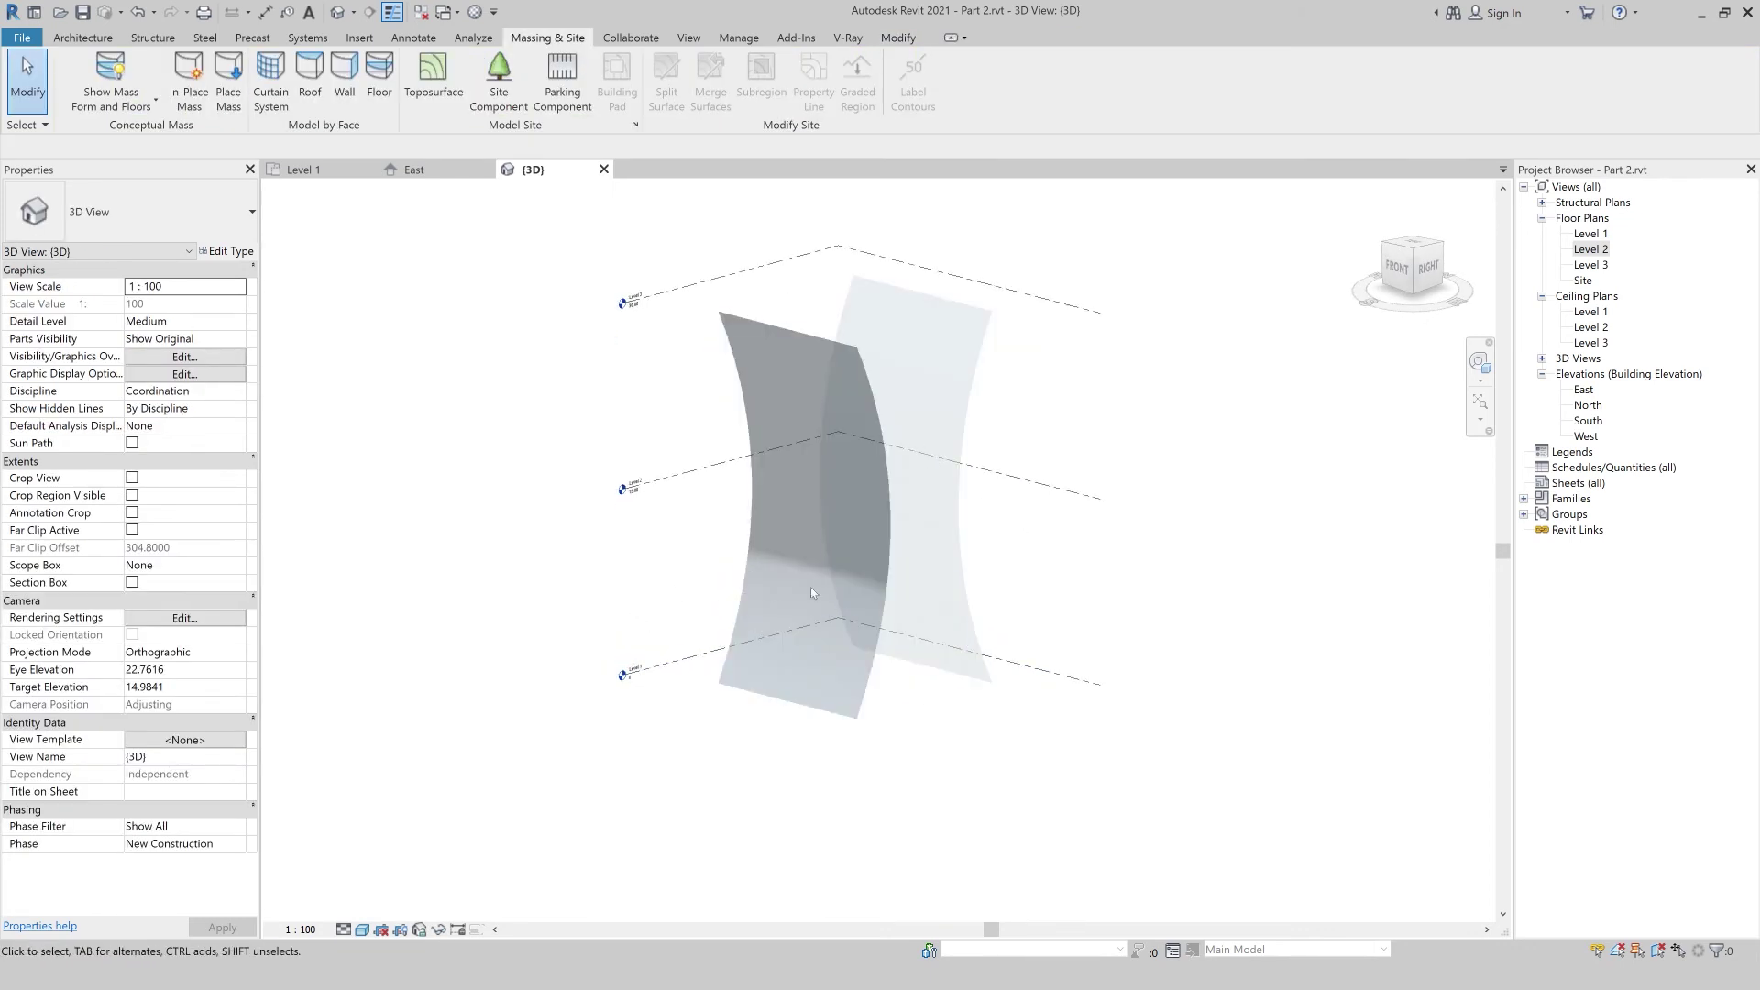
key("Tab")
left_click(887, 591)
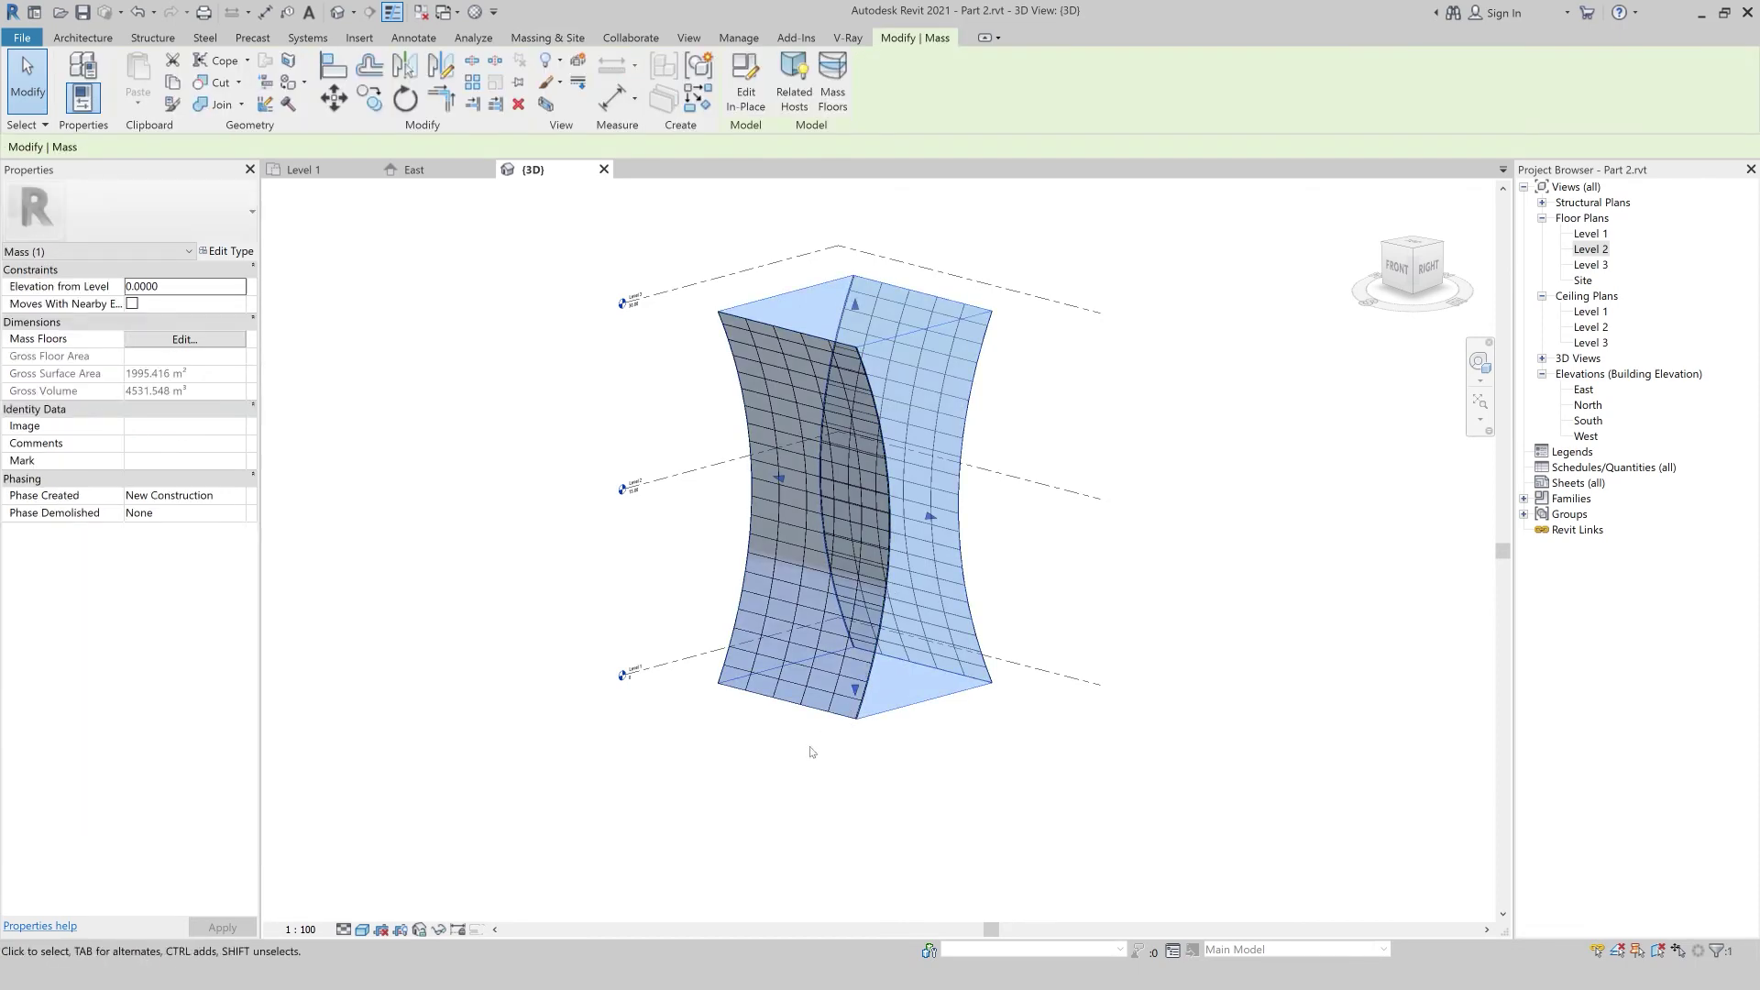
left_click(828, 722)
left_click(844, 722)
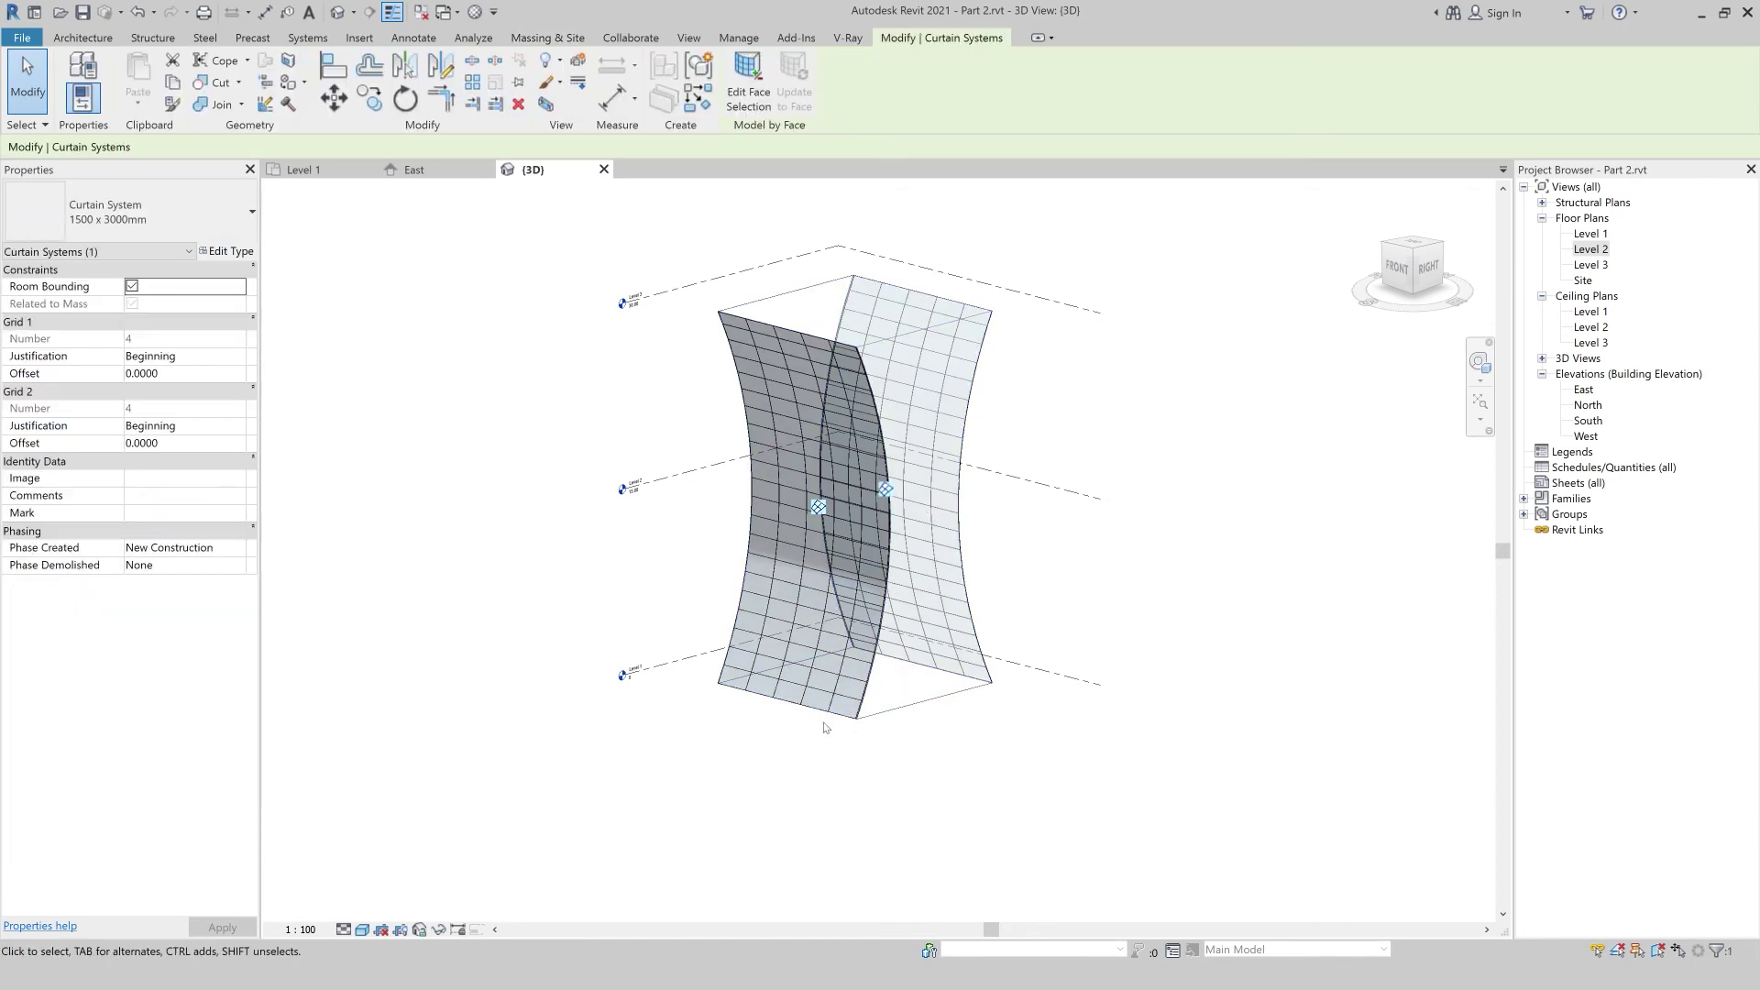
left_click(228, 251)
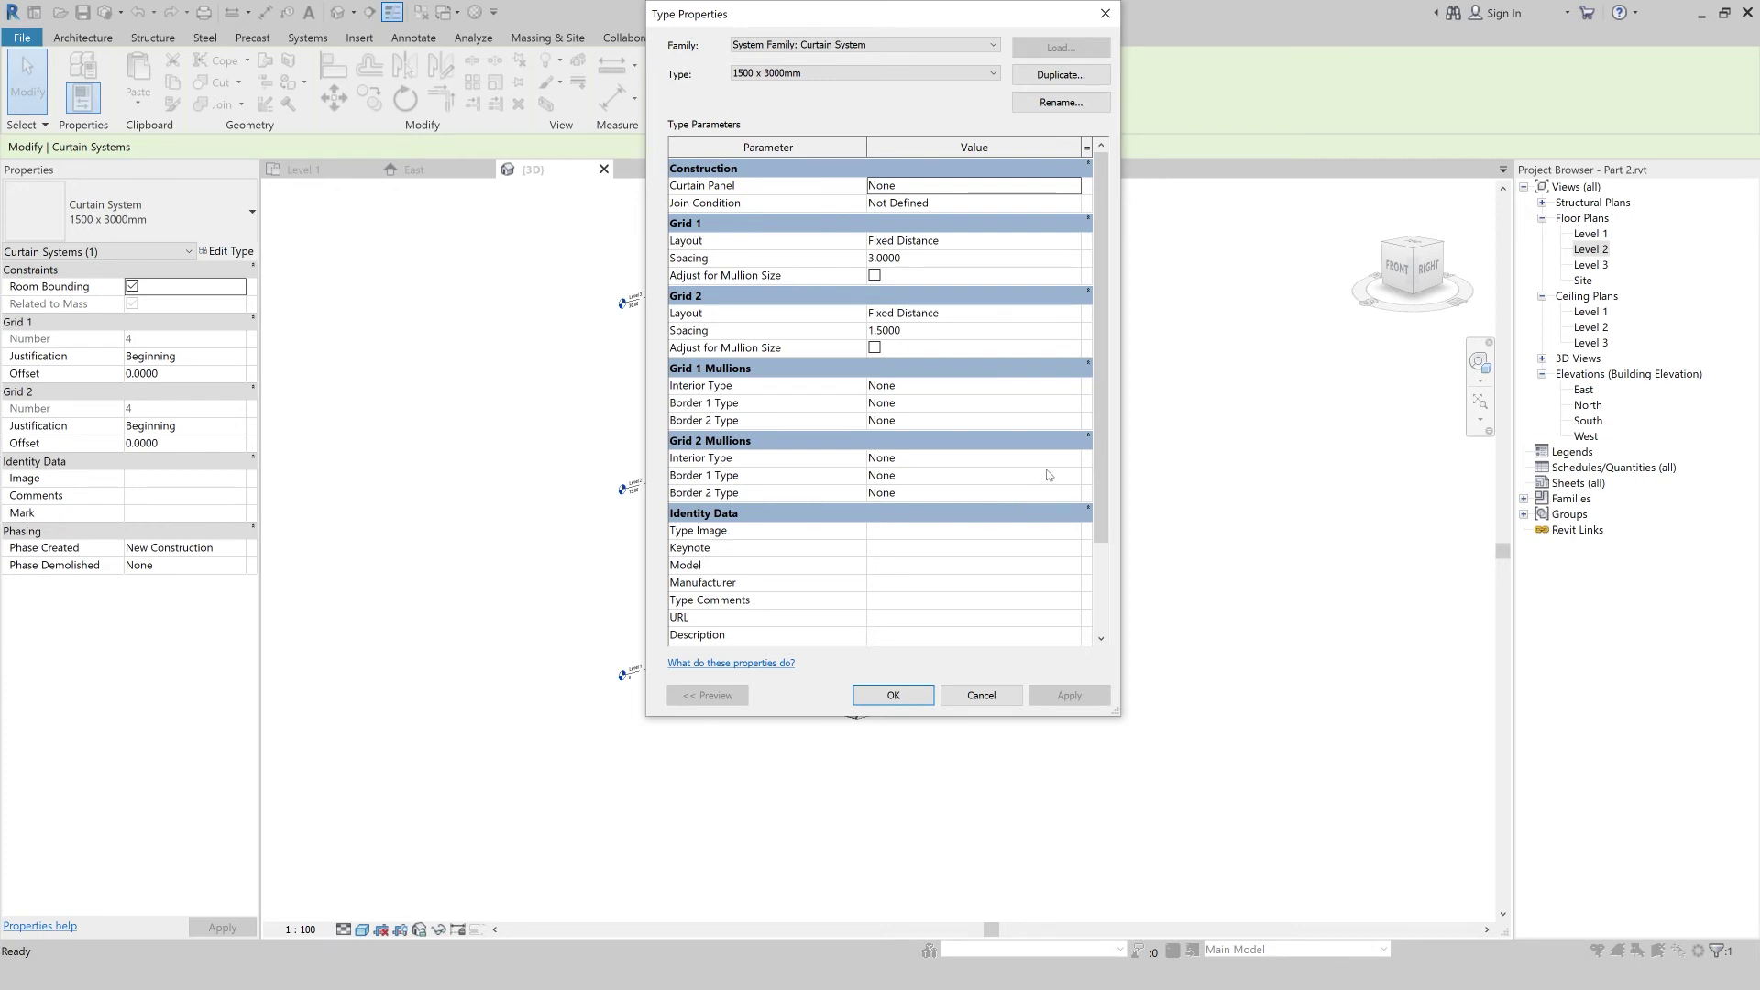
- Set all interior and border mullions of the curtain system type to Circular Mullion : 25mm Radius
left_click(1080, 387)
left_click(1034, 424)
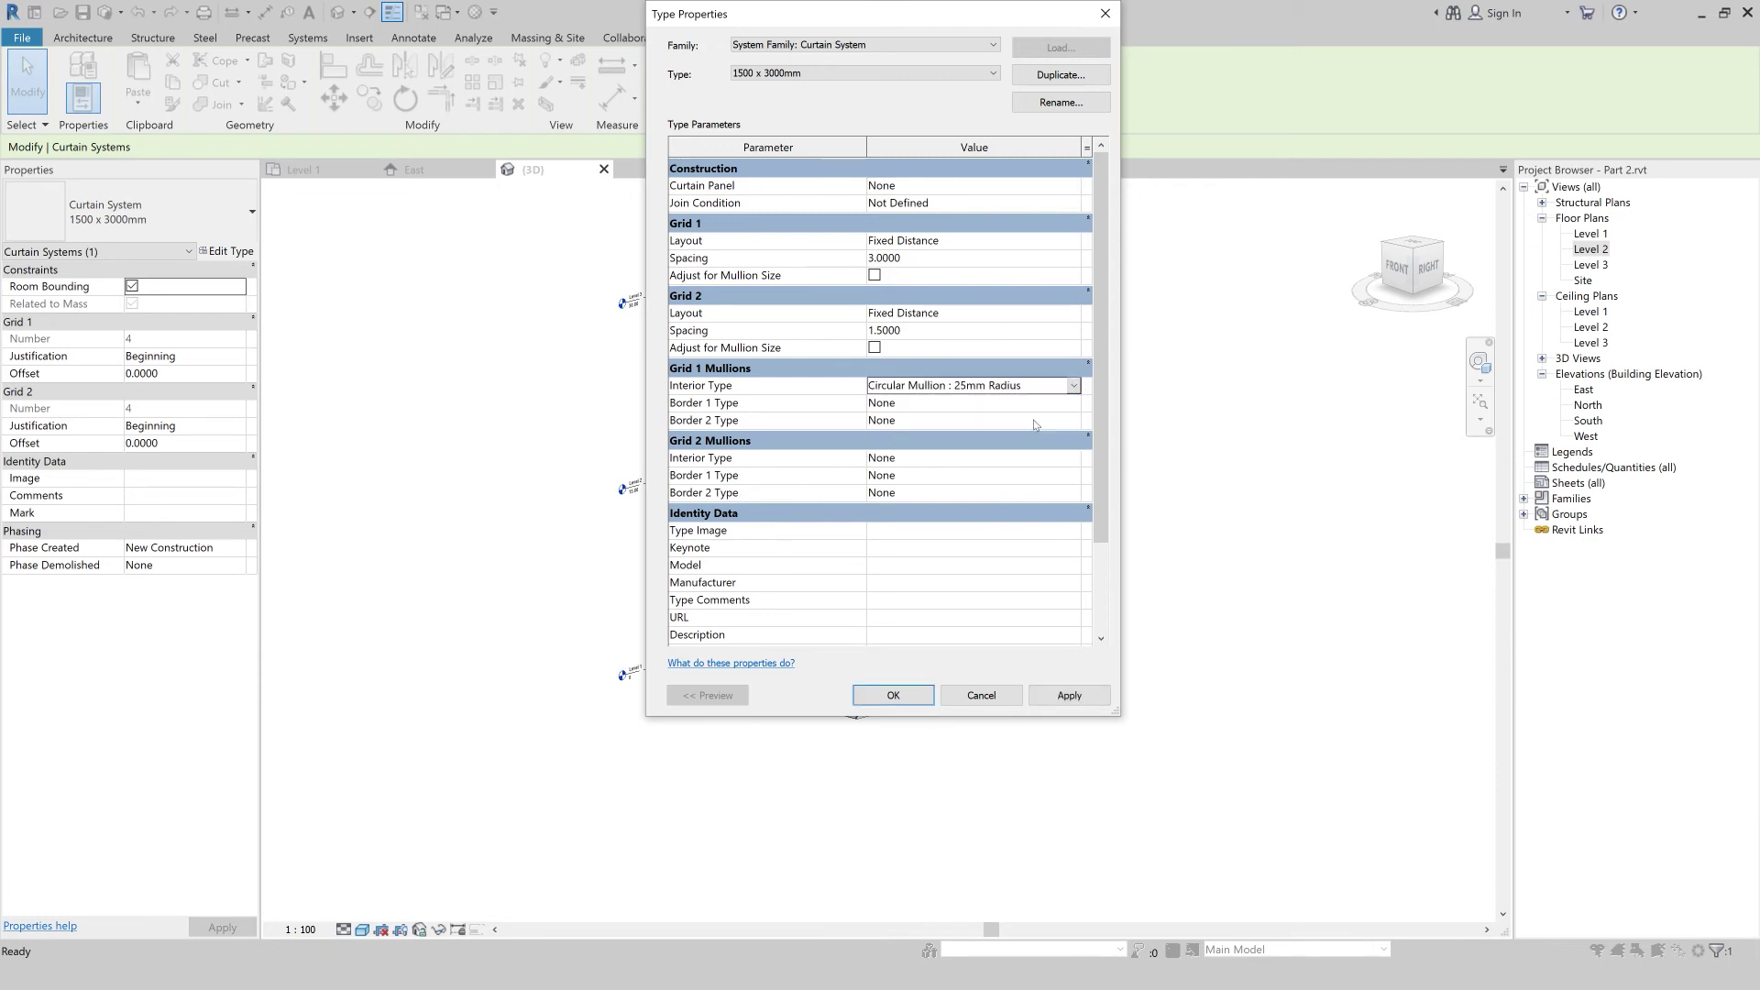
left_click(1077, 458)
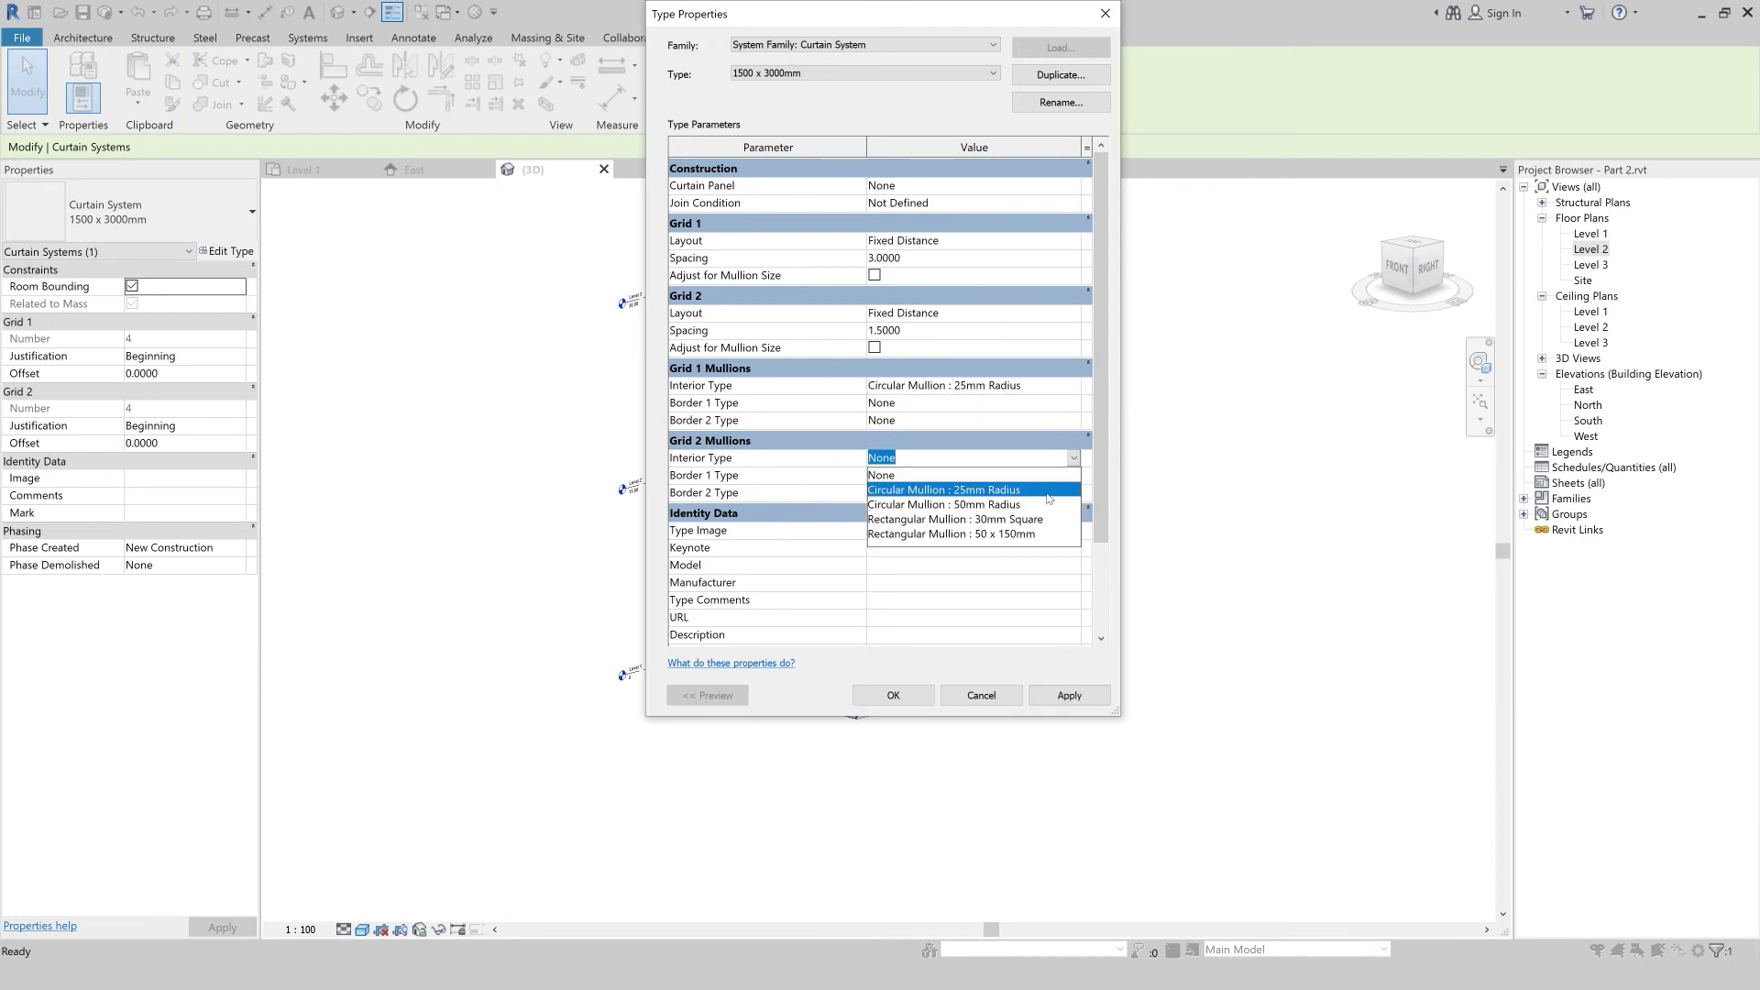
left_click(1058, 484)
left_click(1078, 406)
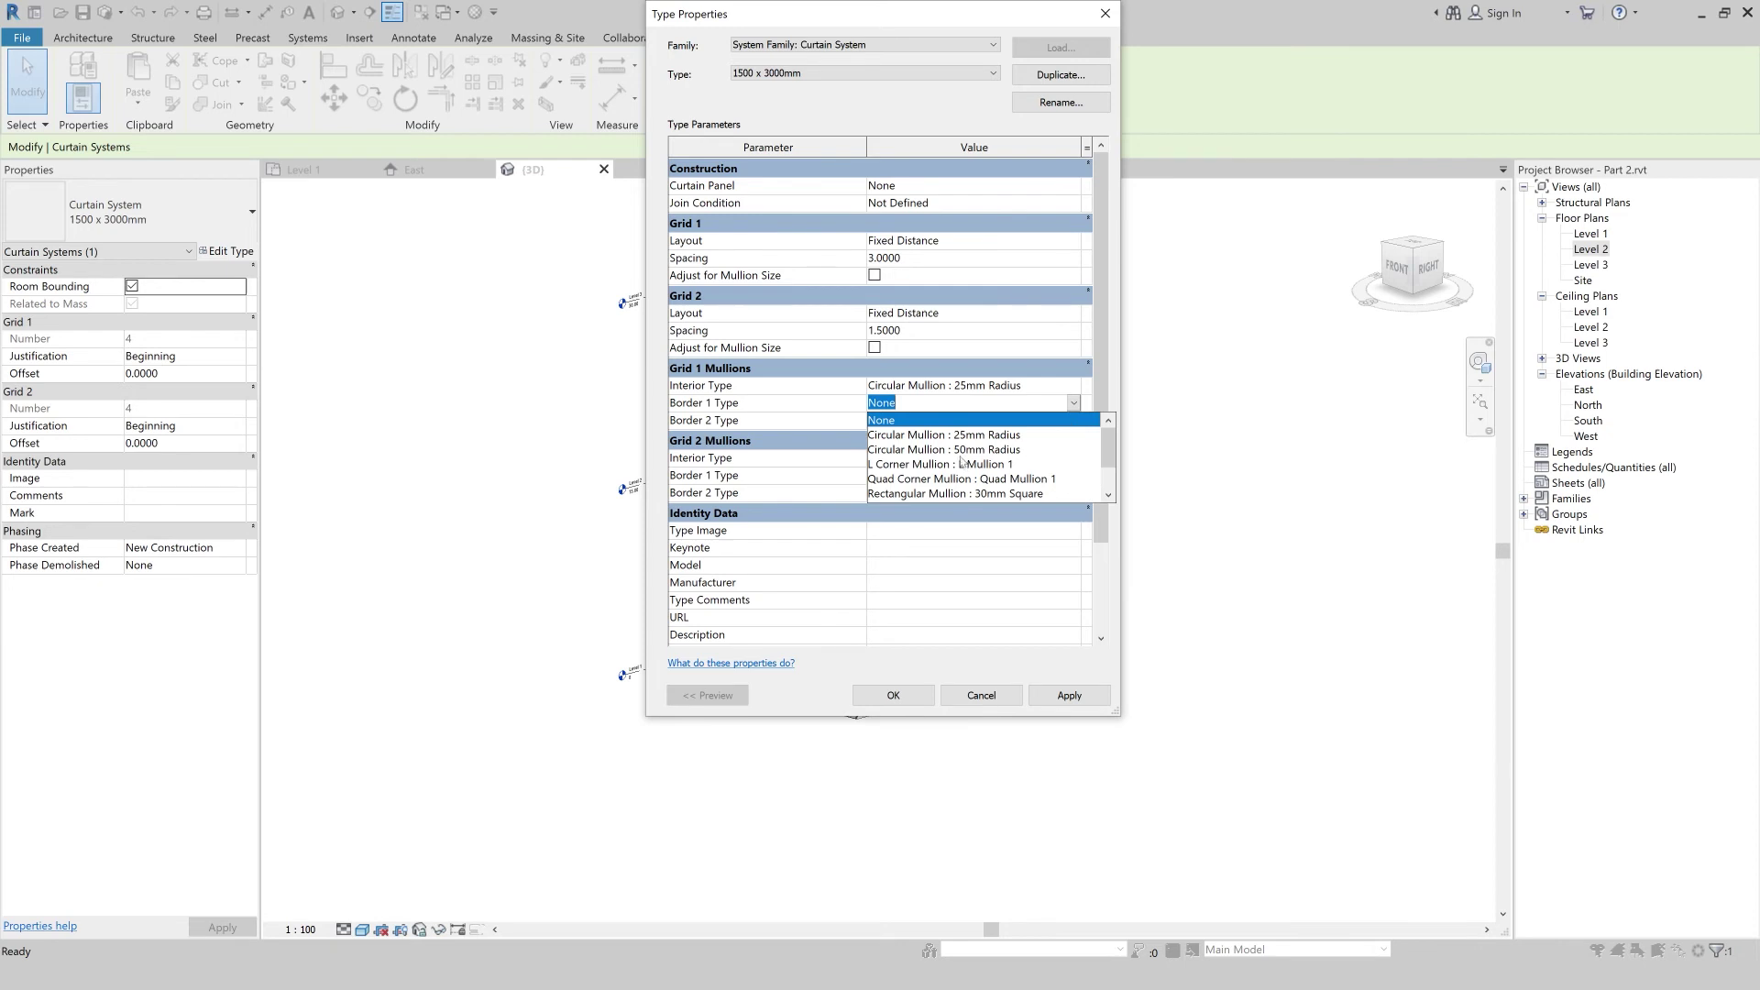
left_click(944, 435)
left_click(1073, 421)
left_click(1037, 459)
left_click(1041, 510)
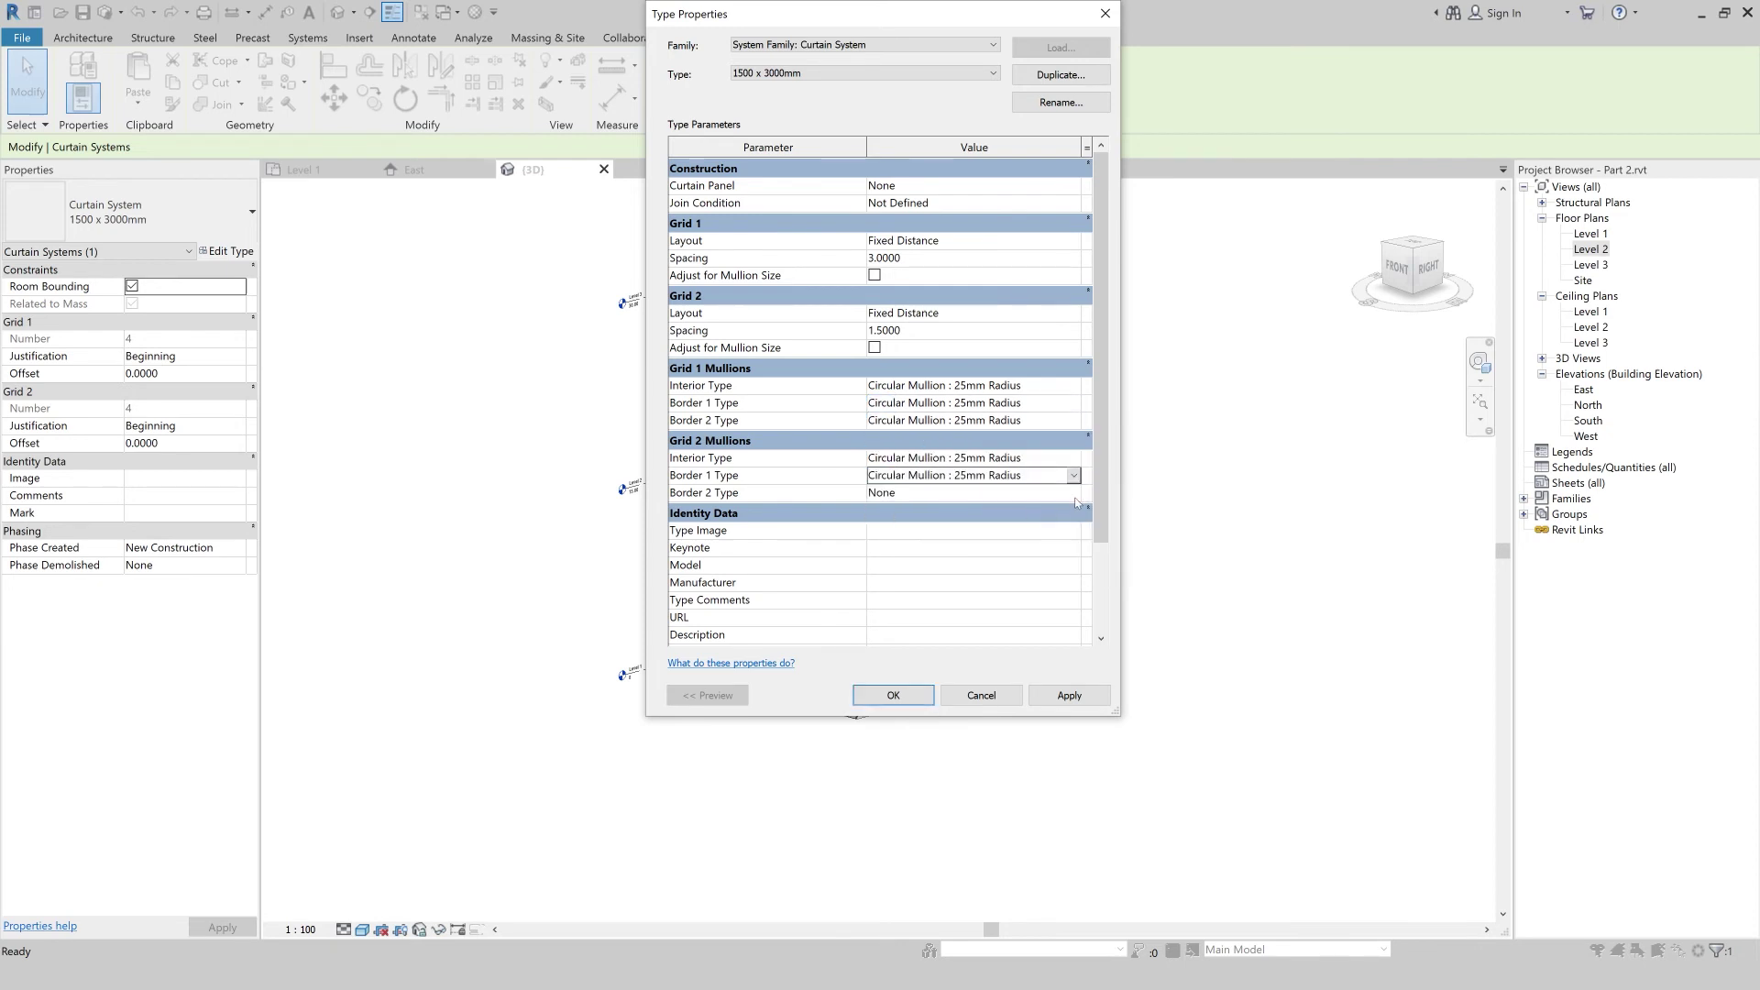
left_click(1055, 528)
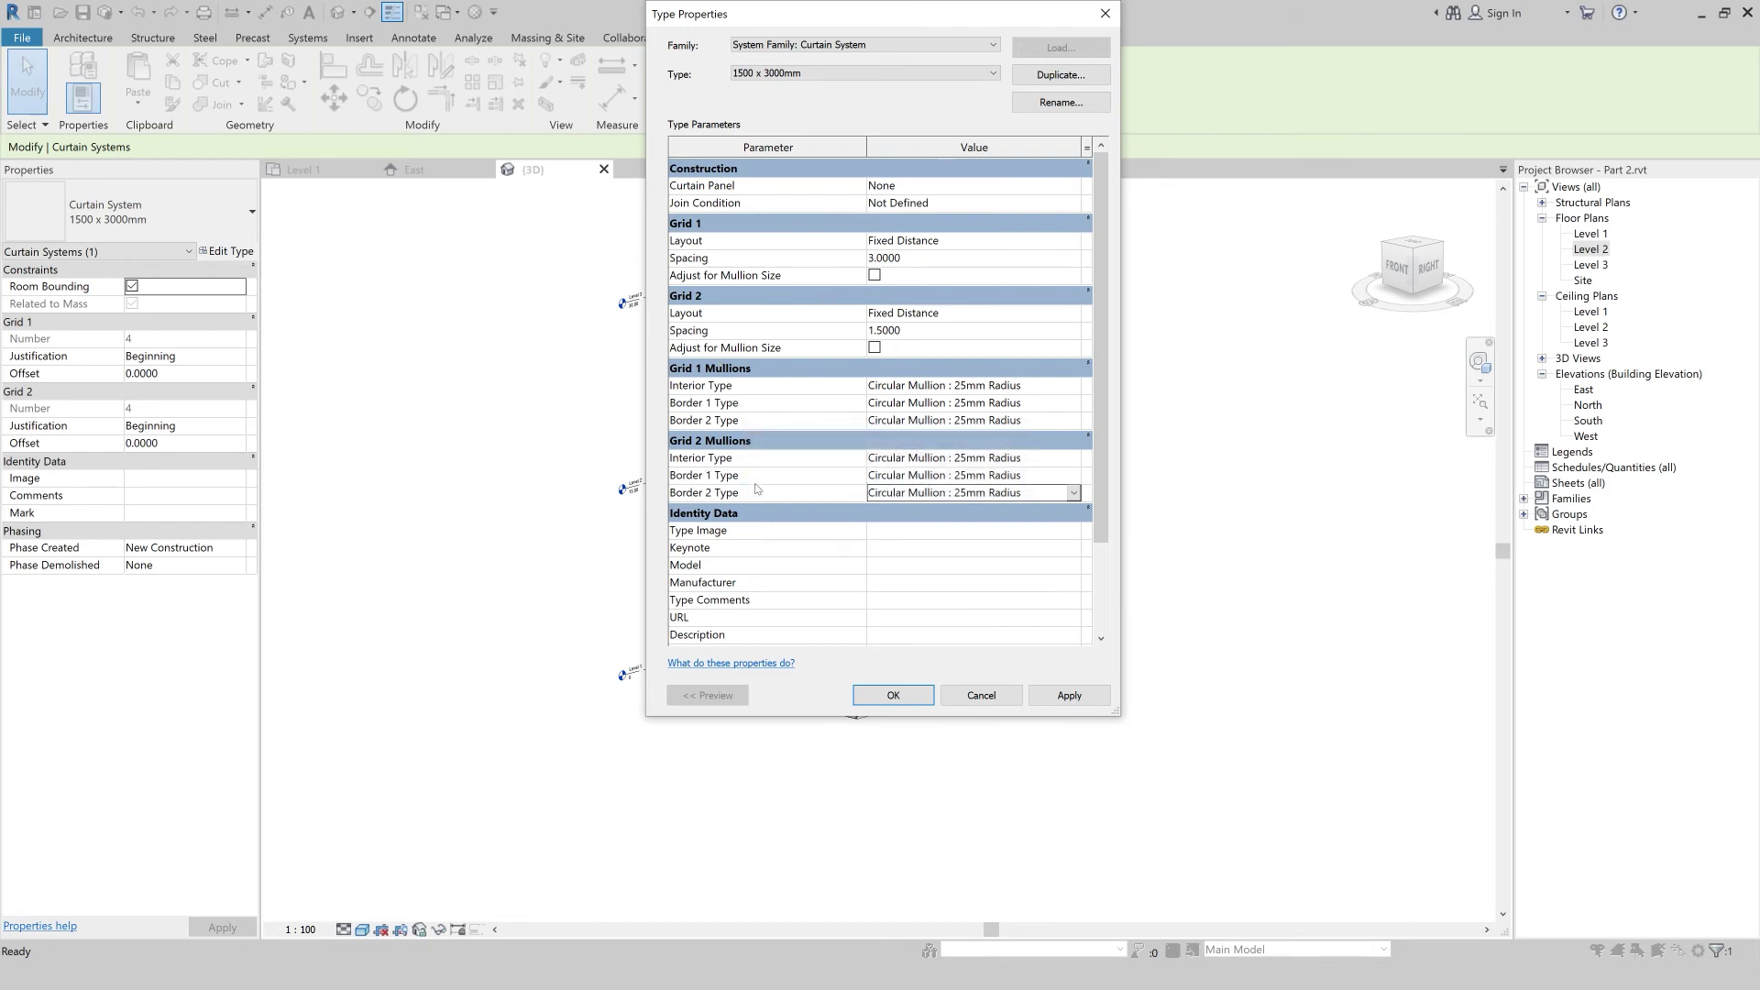
left_click(893, 698)
- Deselect the curtain system, adjust the zoom, and select the mass
key("Escape")
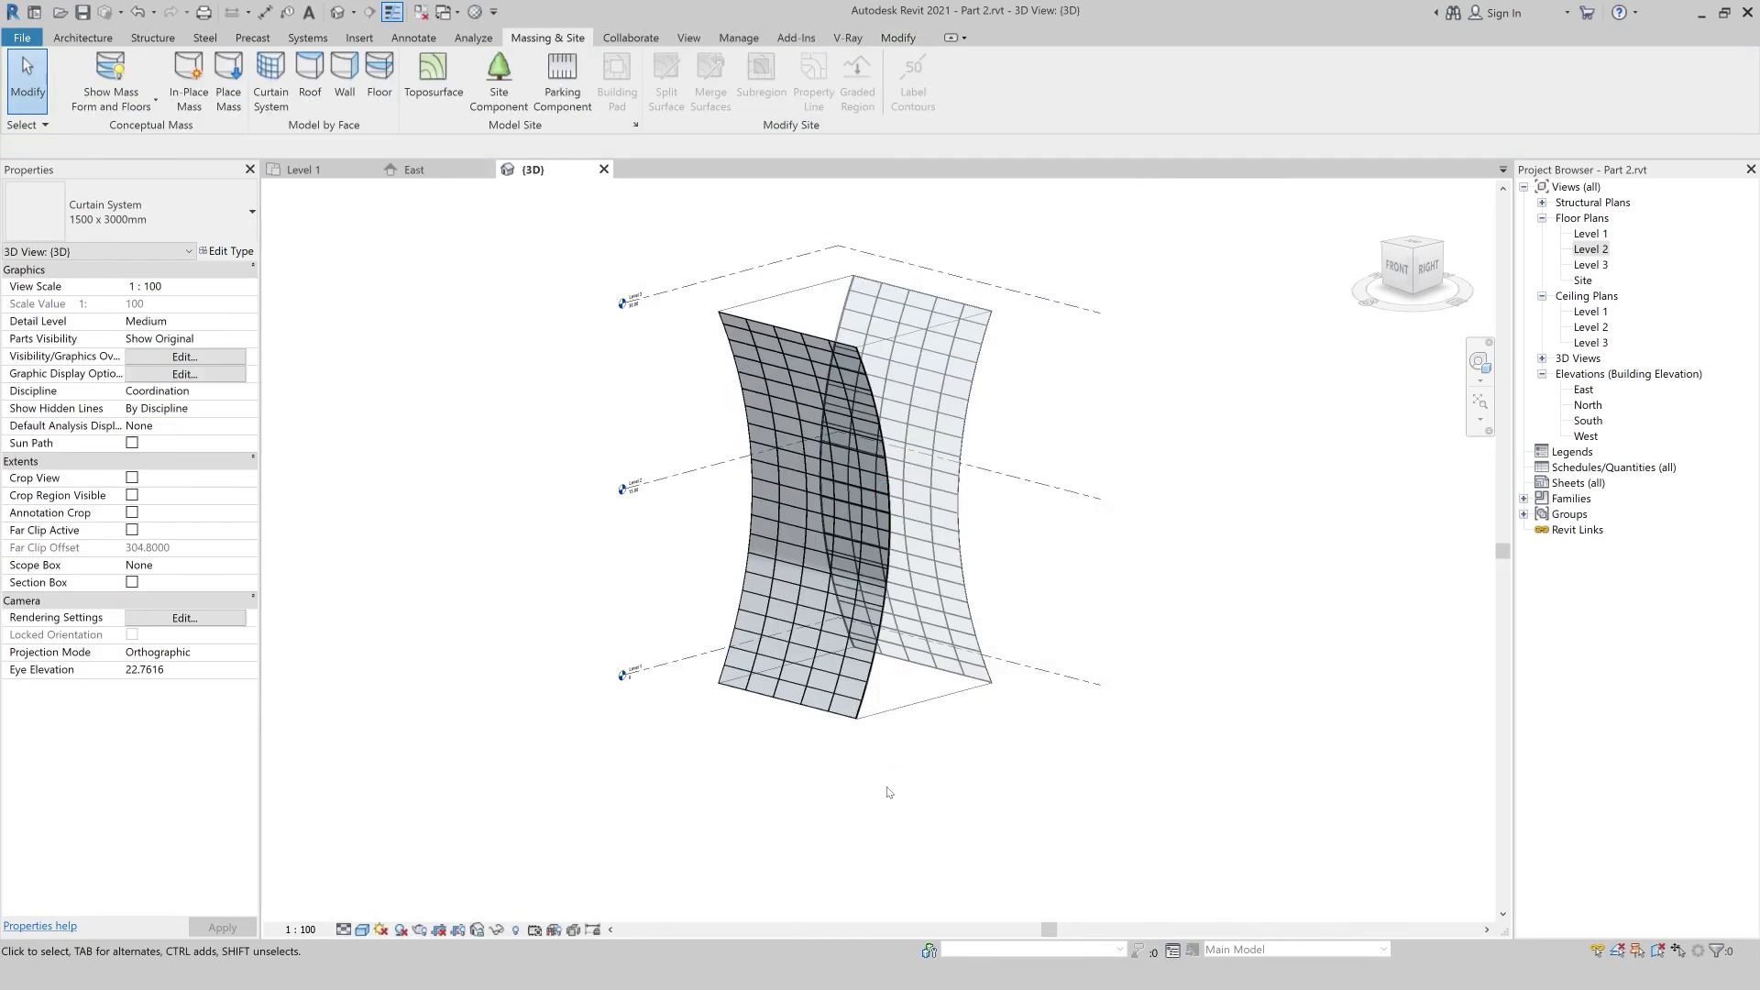
scroll(850, 790, "up", 5)
scroll(849, 795, "down", 1)
scroll(812, 758, "up", 3)
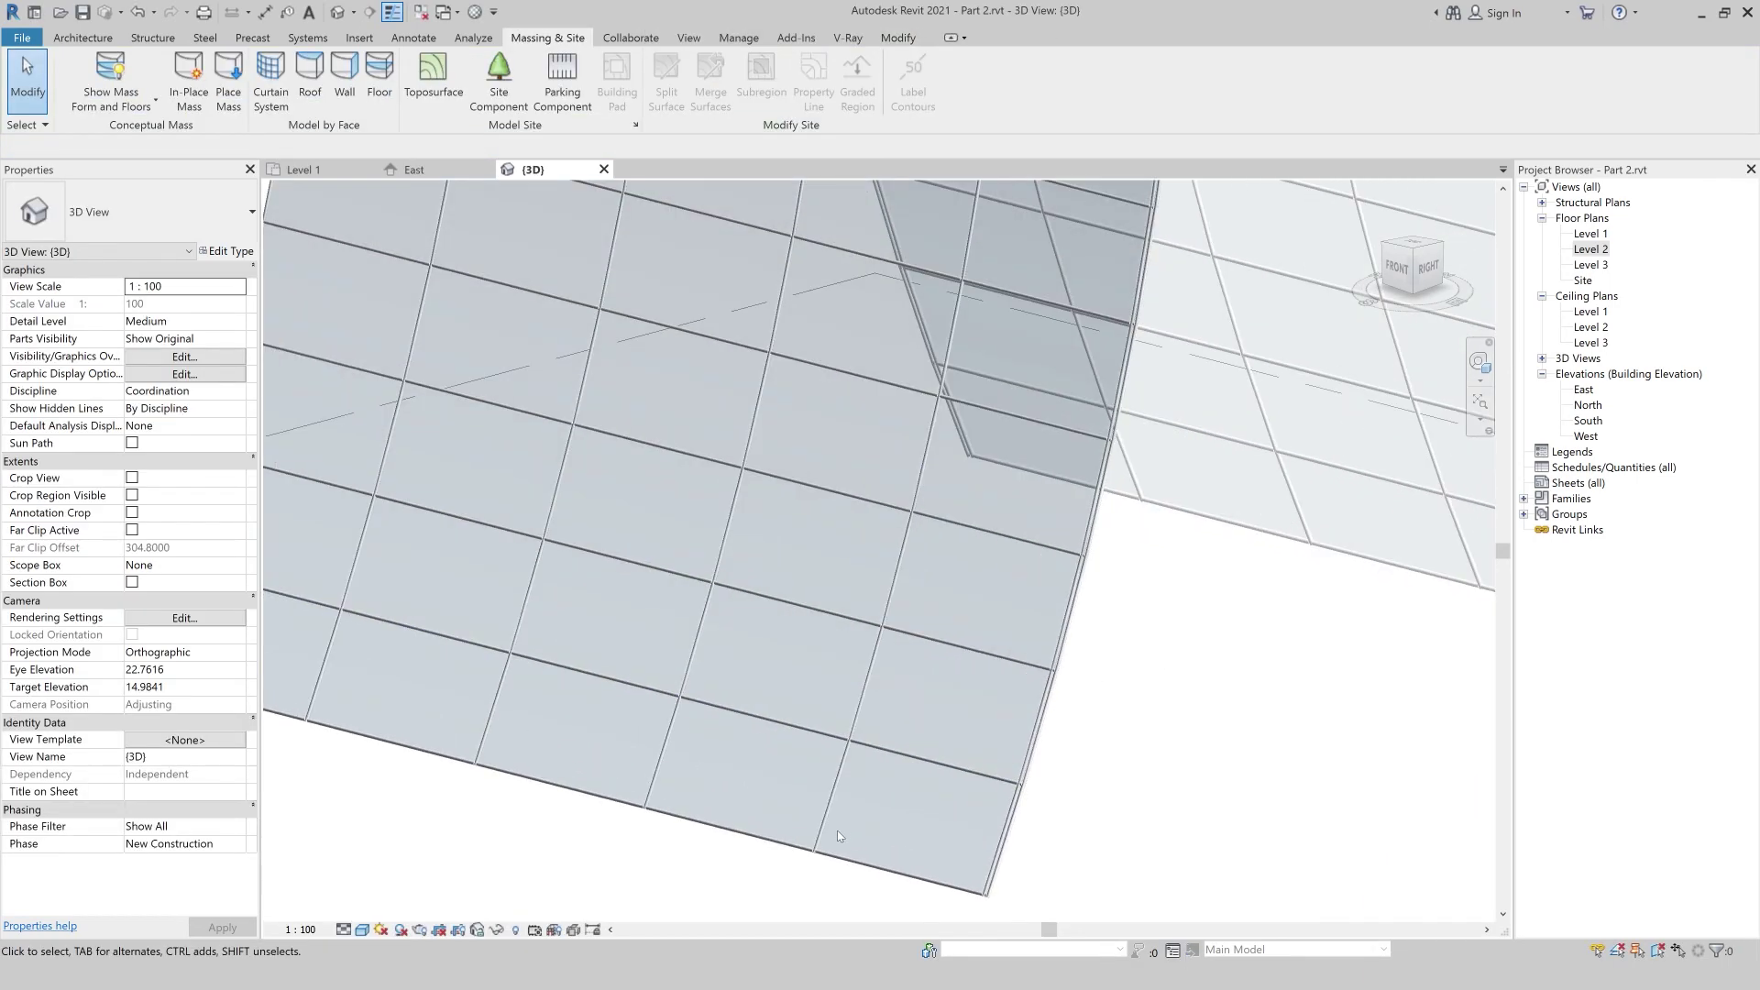
scroll(788, 752, "up", 2)
scroll(762, 742, "down", 6)
scroll(740, 768, "down", 3)
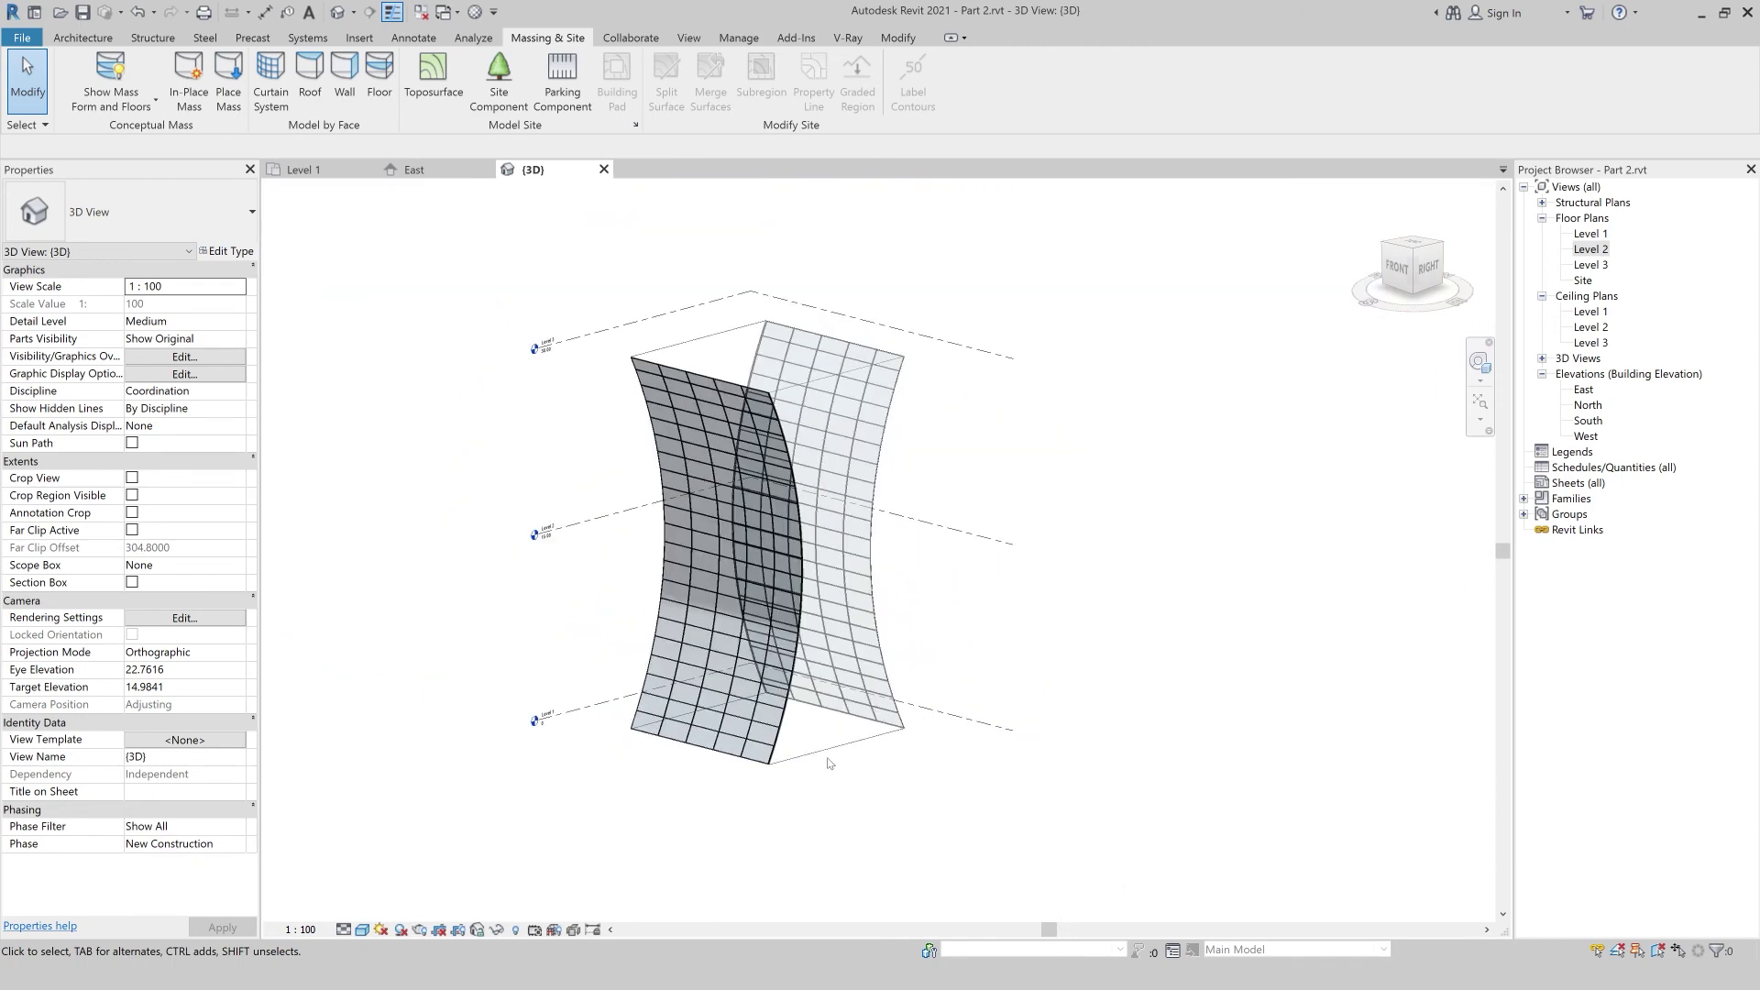
left_click(833, 758)
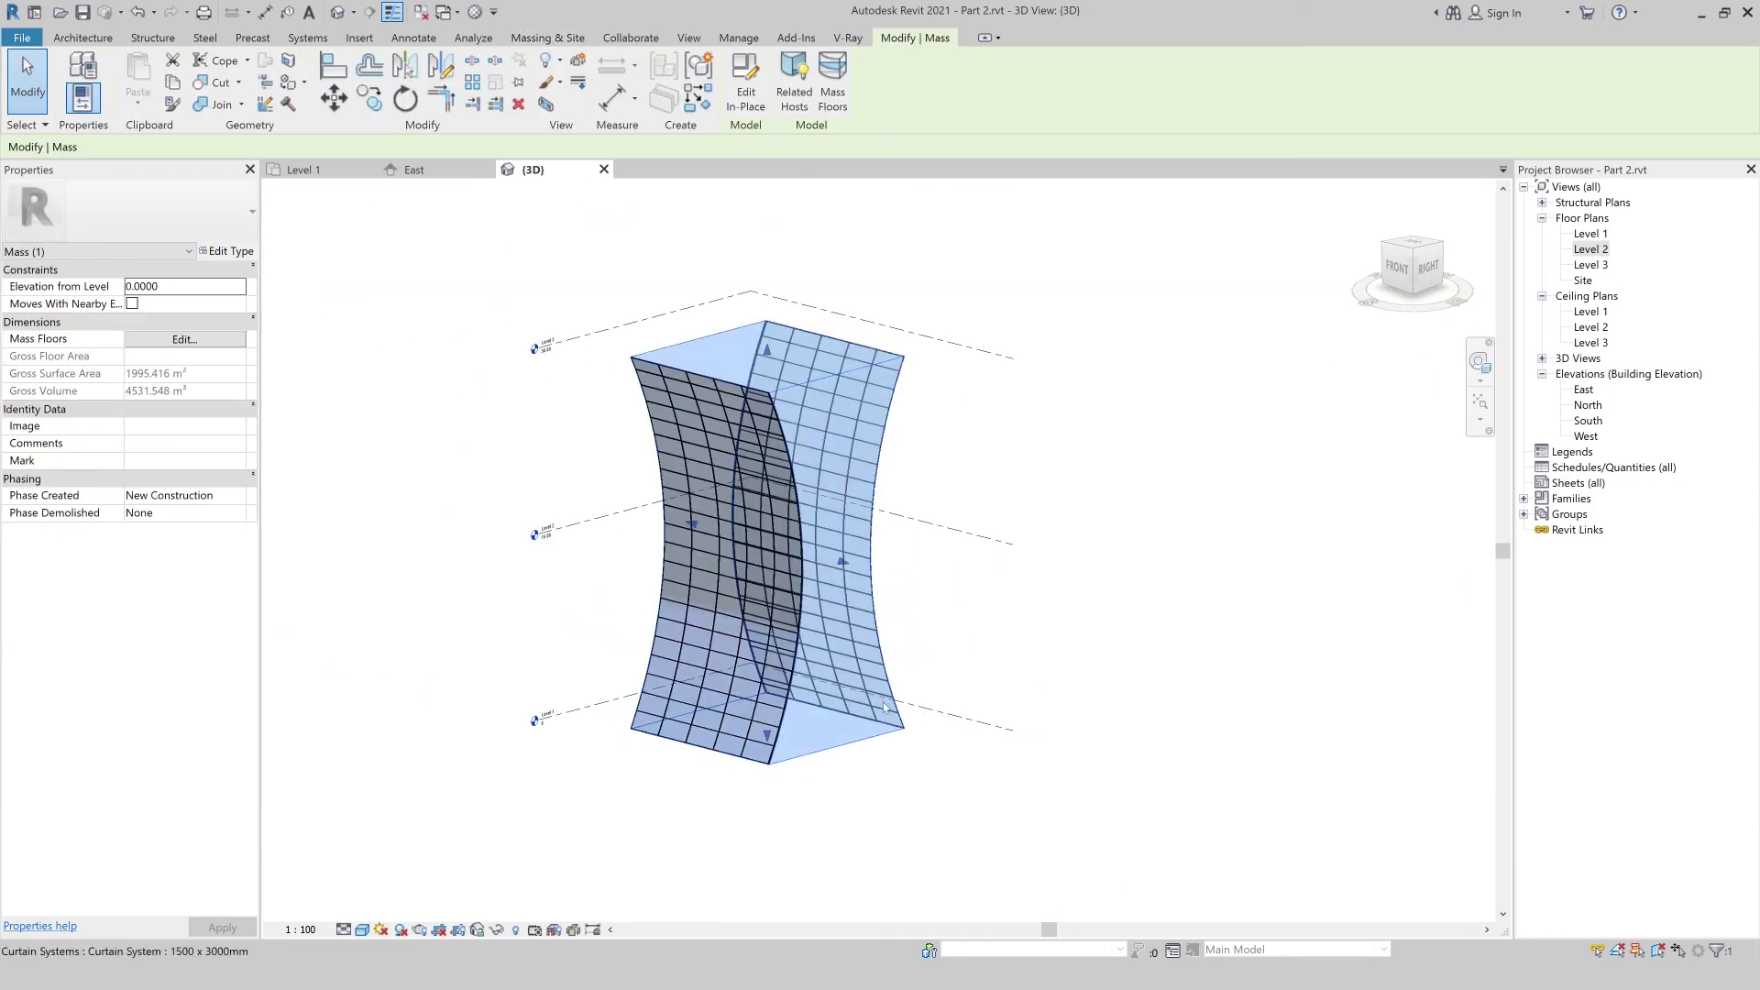
left_click(539, 40)
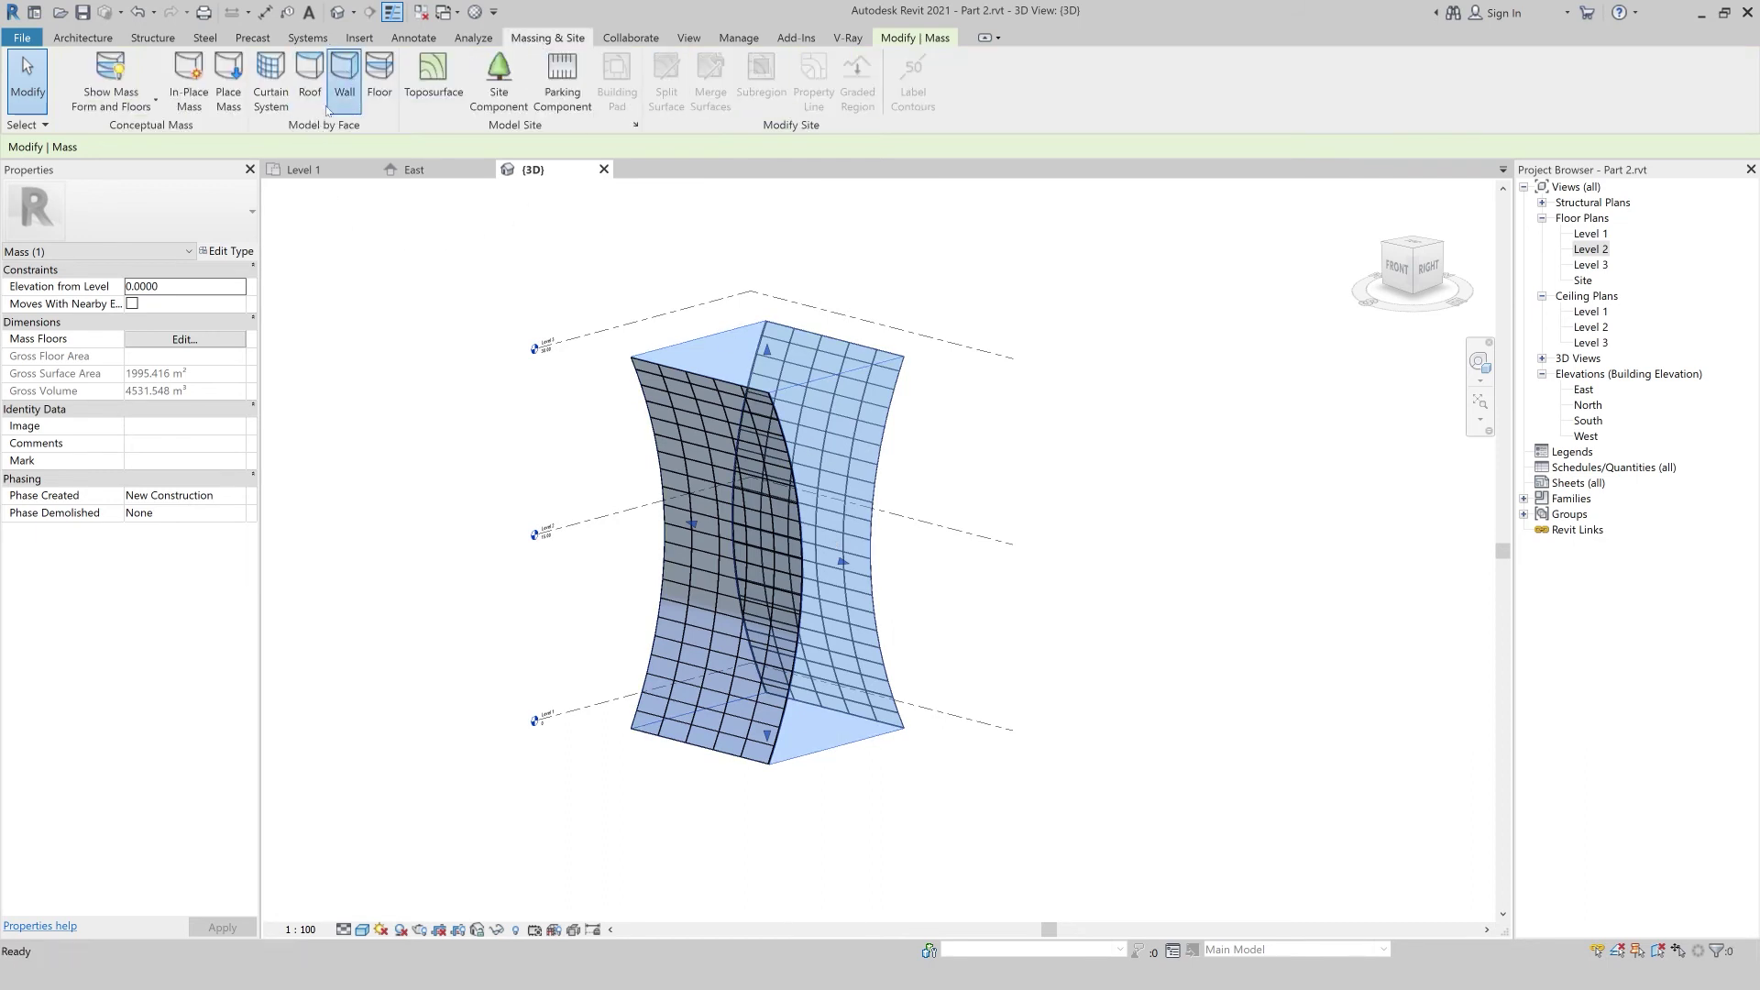
- Place Generic - 200mm walls on the right and far-left plain faces of Mass 1
left_click(344, 76)
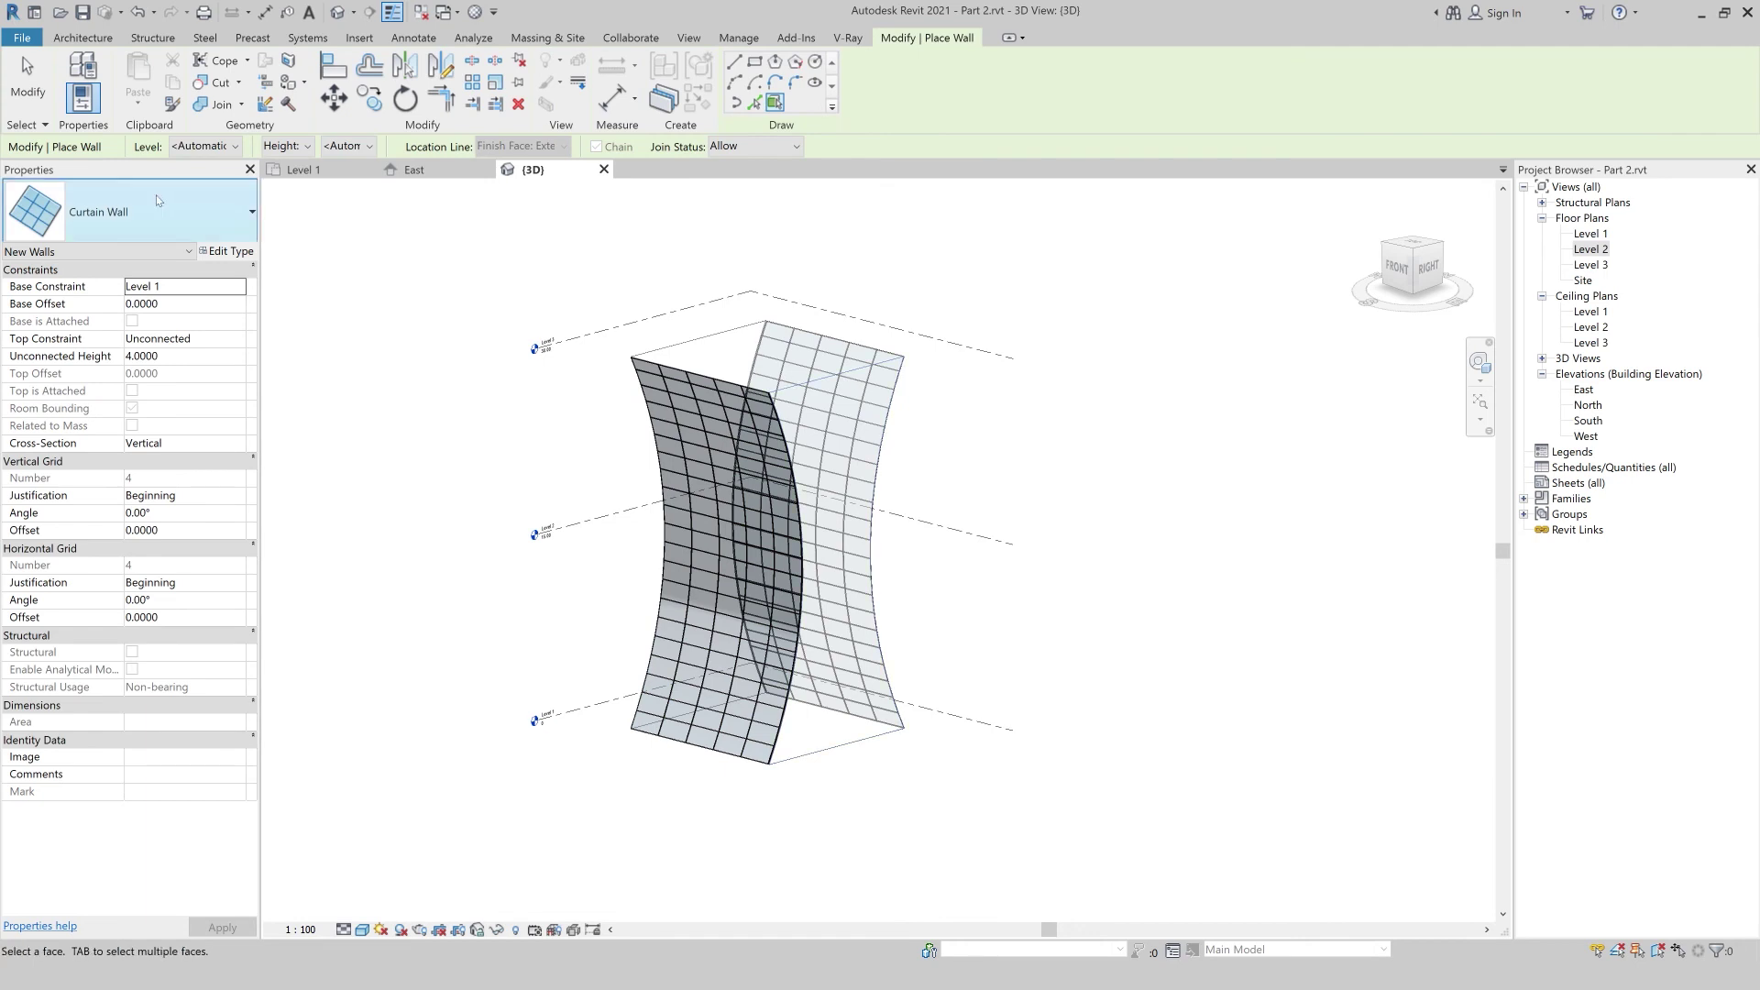
left_click(138, 212)
scroll(124, 671, "up", 3)
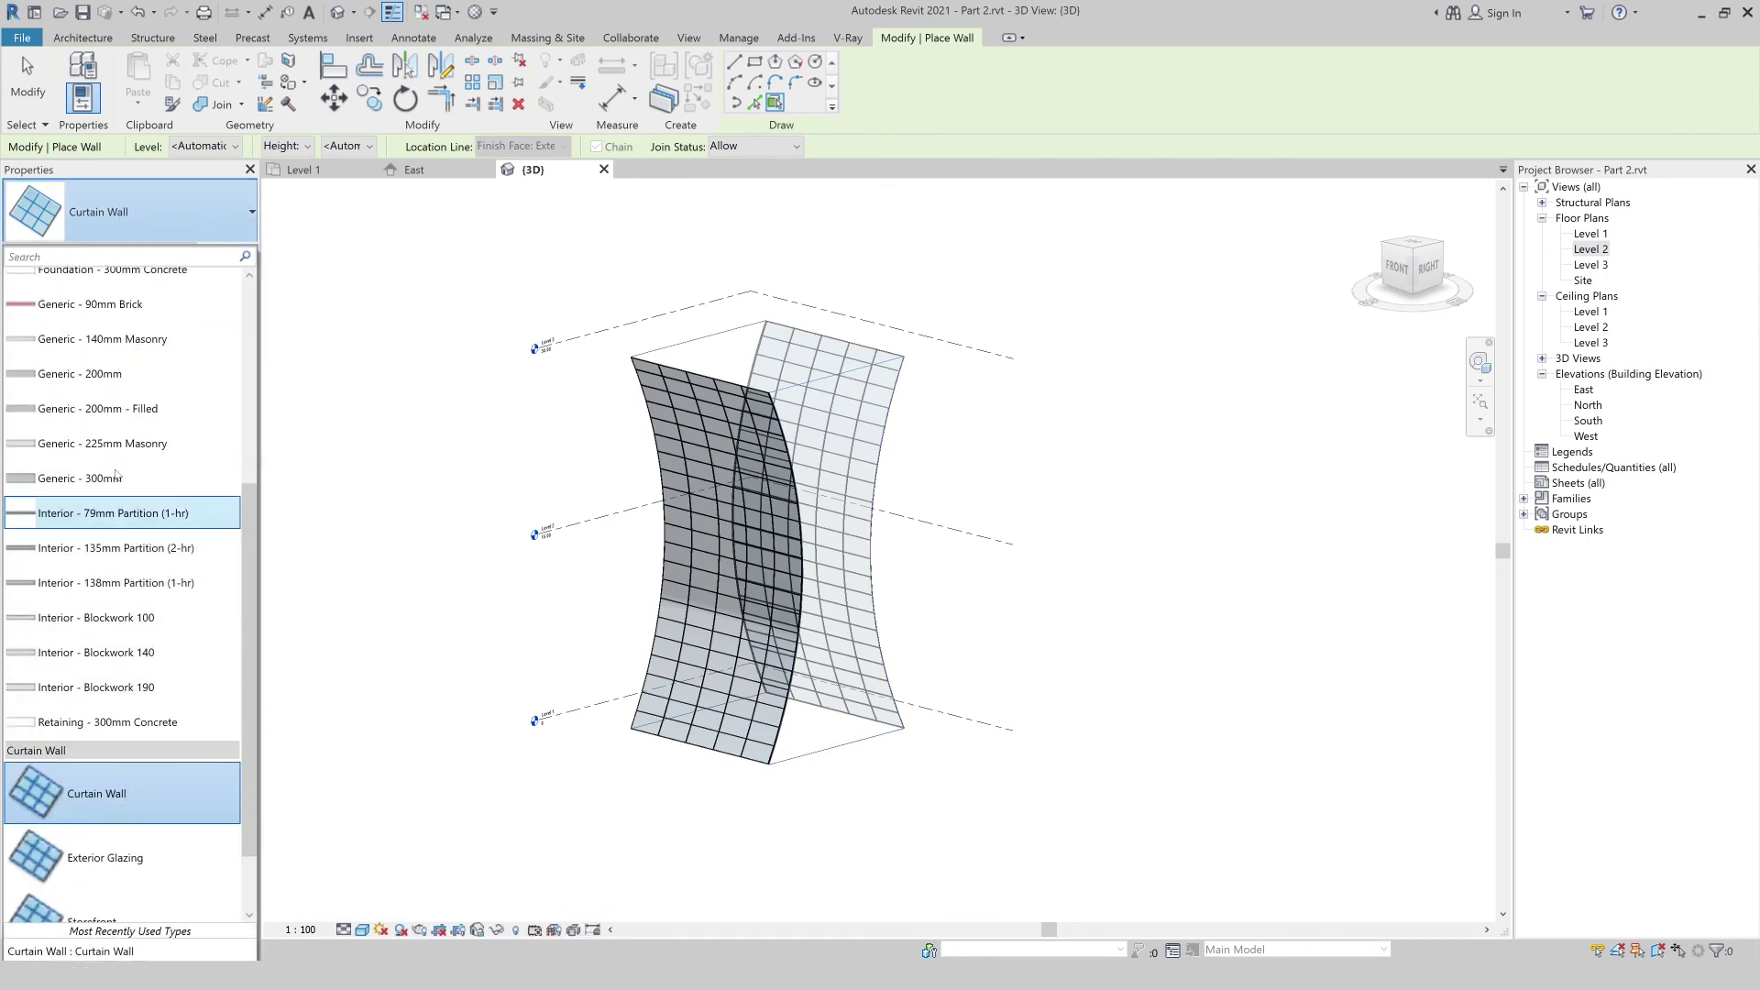
left_click(124, 376)
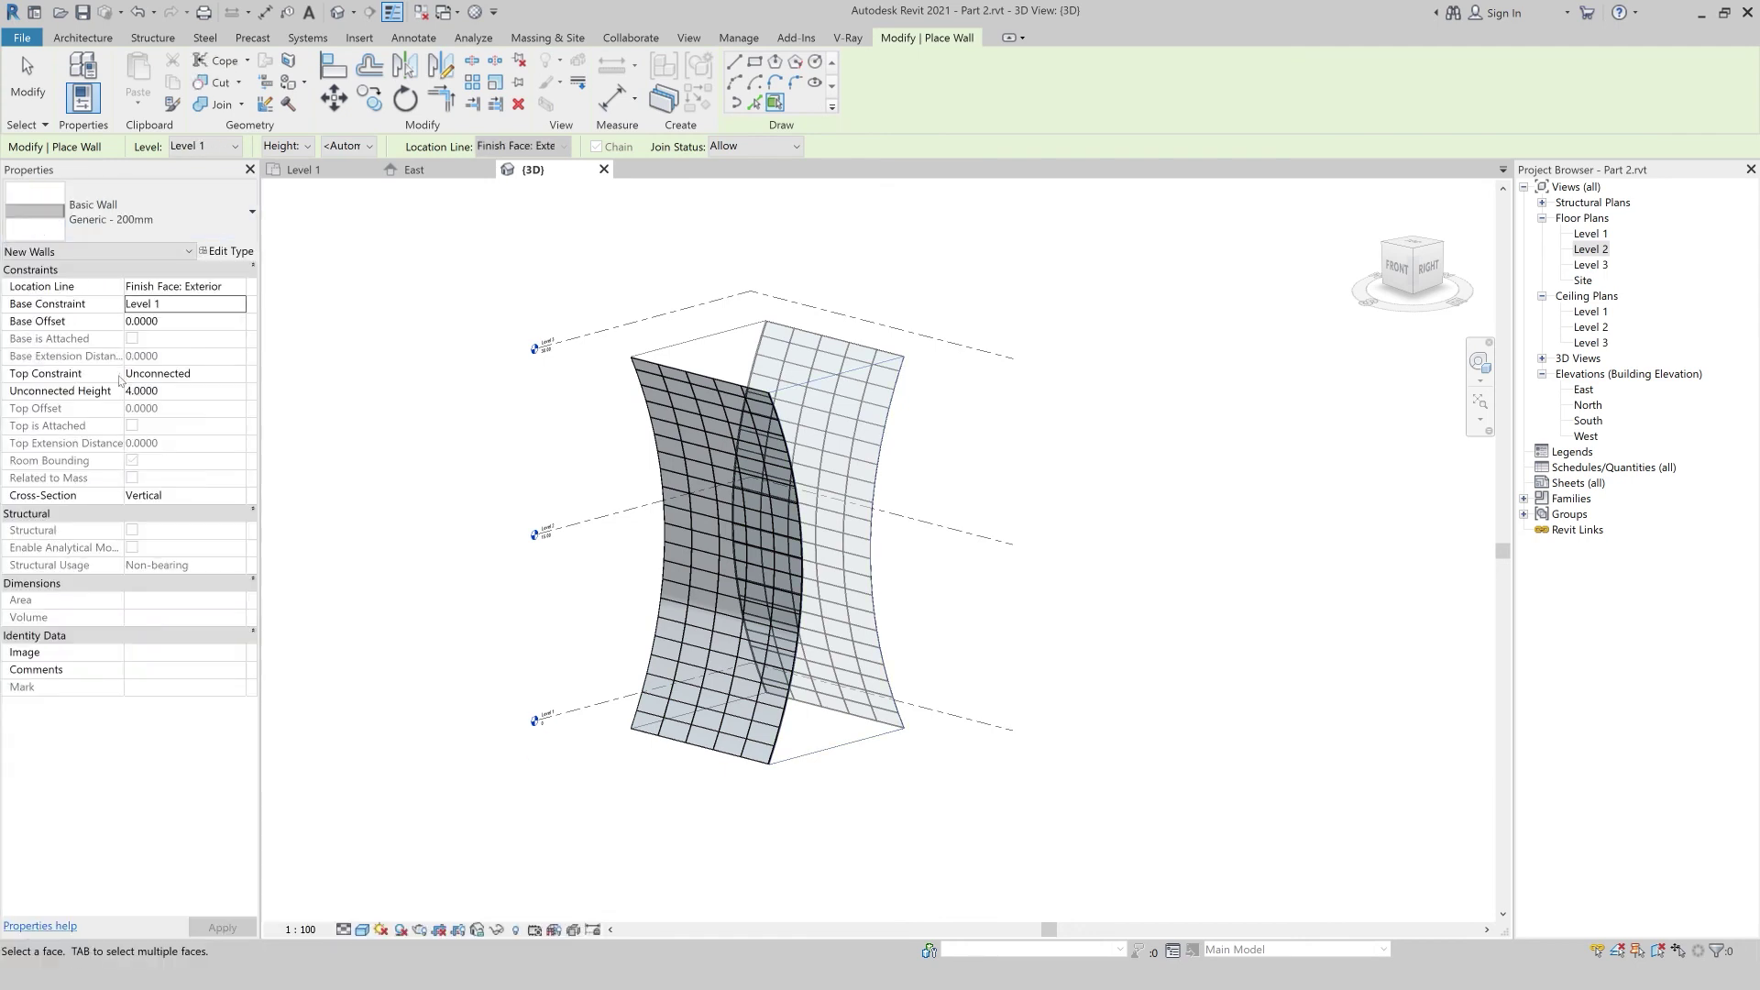
left_click(837, 382)
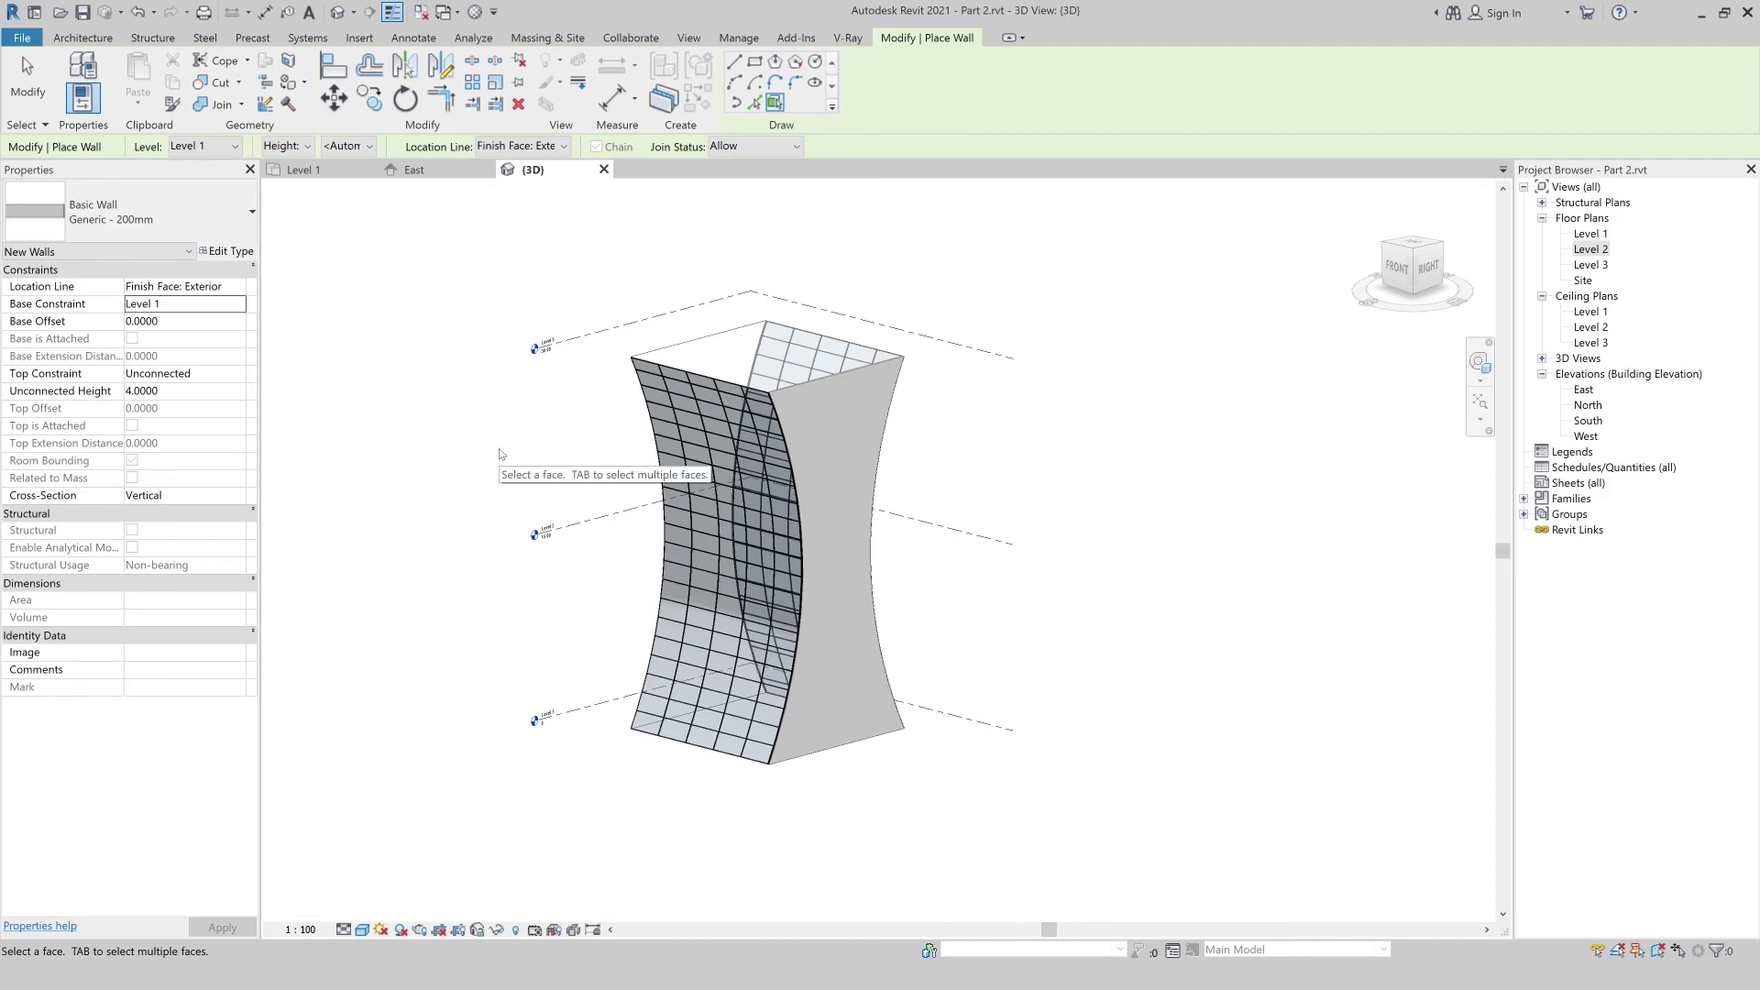
mouse_move(500, 454)
middle_mouse_down("shift")
mouse_move(740, 386)
mouse_move(385, 391)
middle_mouse_up("shift")
left_click(739, 386)
key("Escape")
key("Escape")
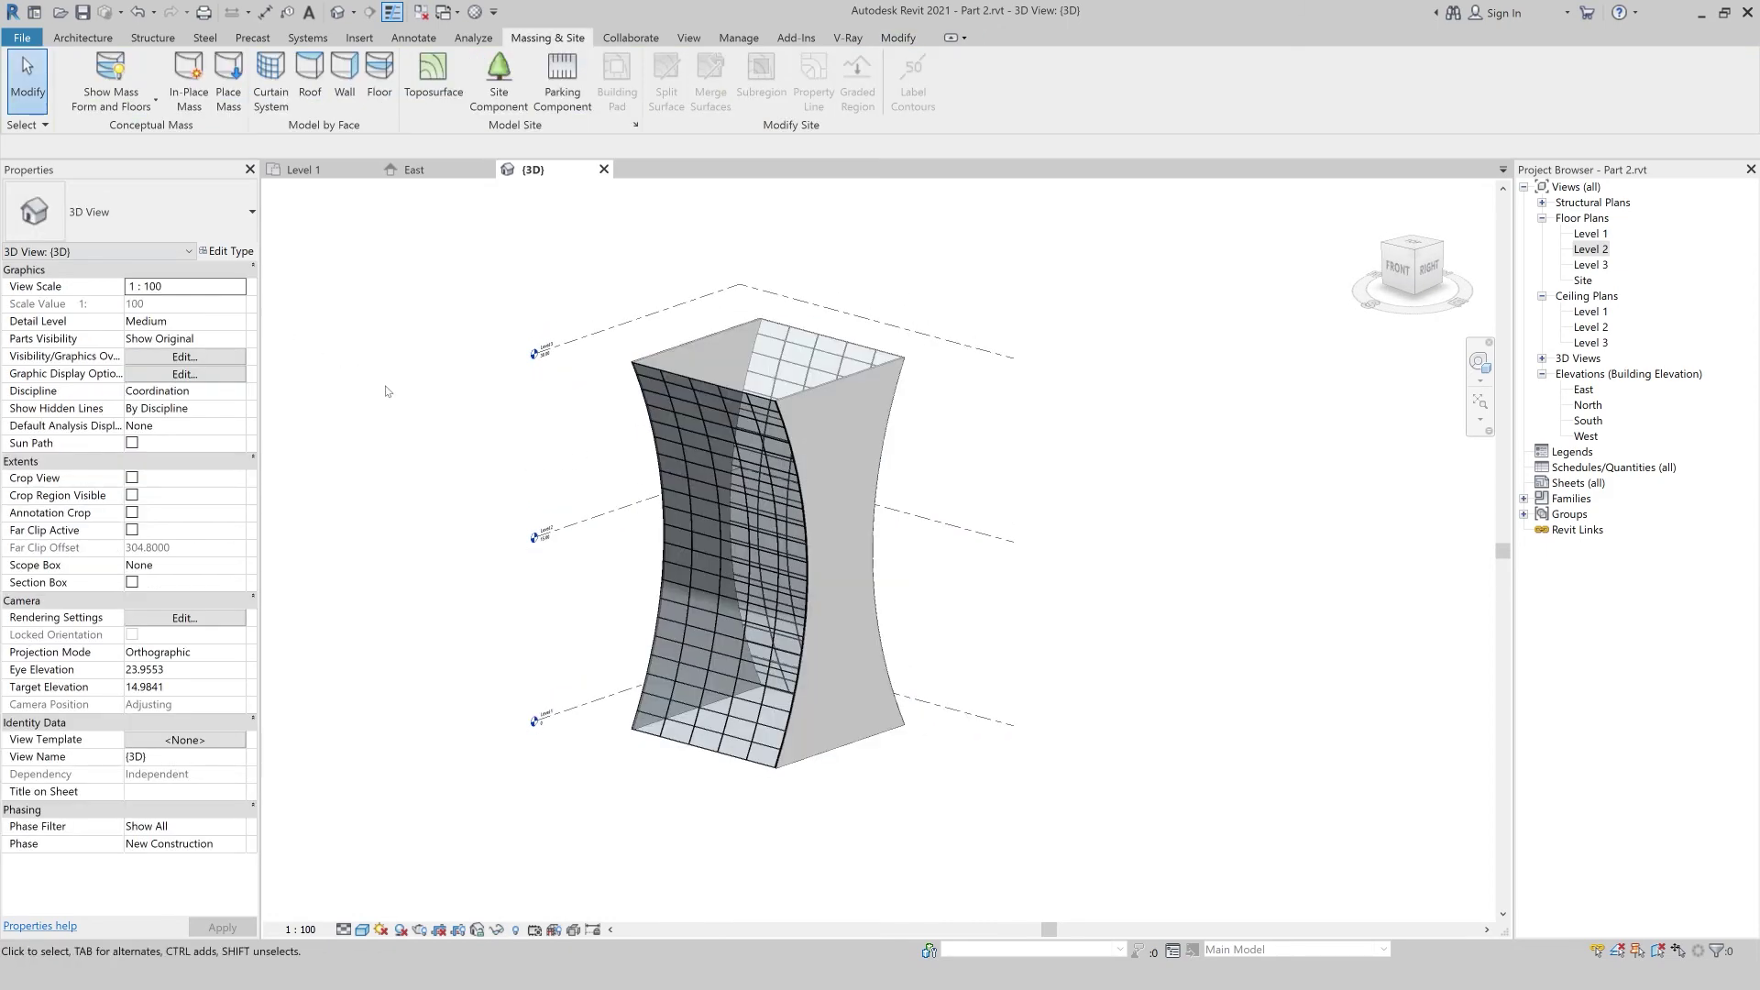
left_click(657, 362)
- In the in-place mass editor, pull the form's left face outward
left_click(741, 107)
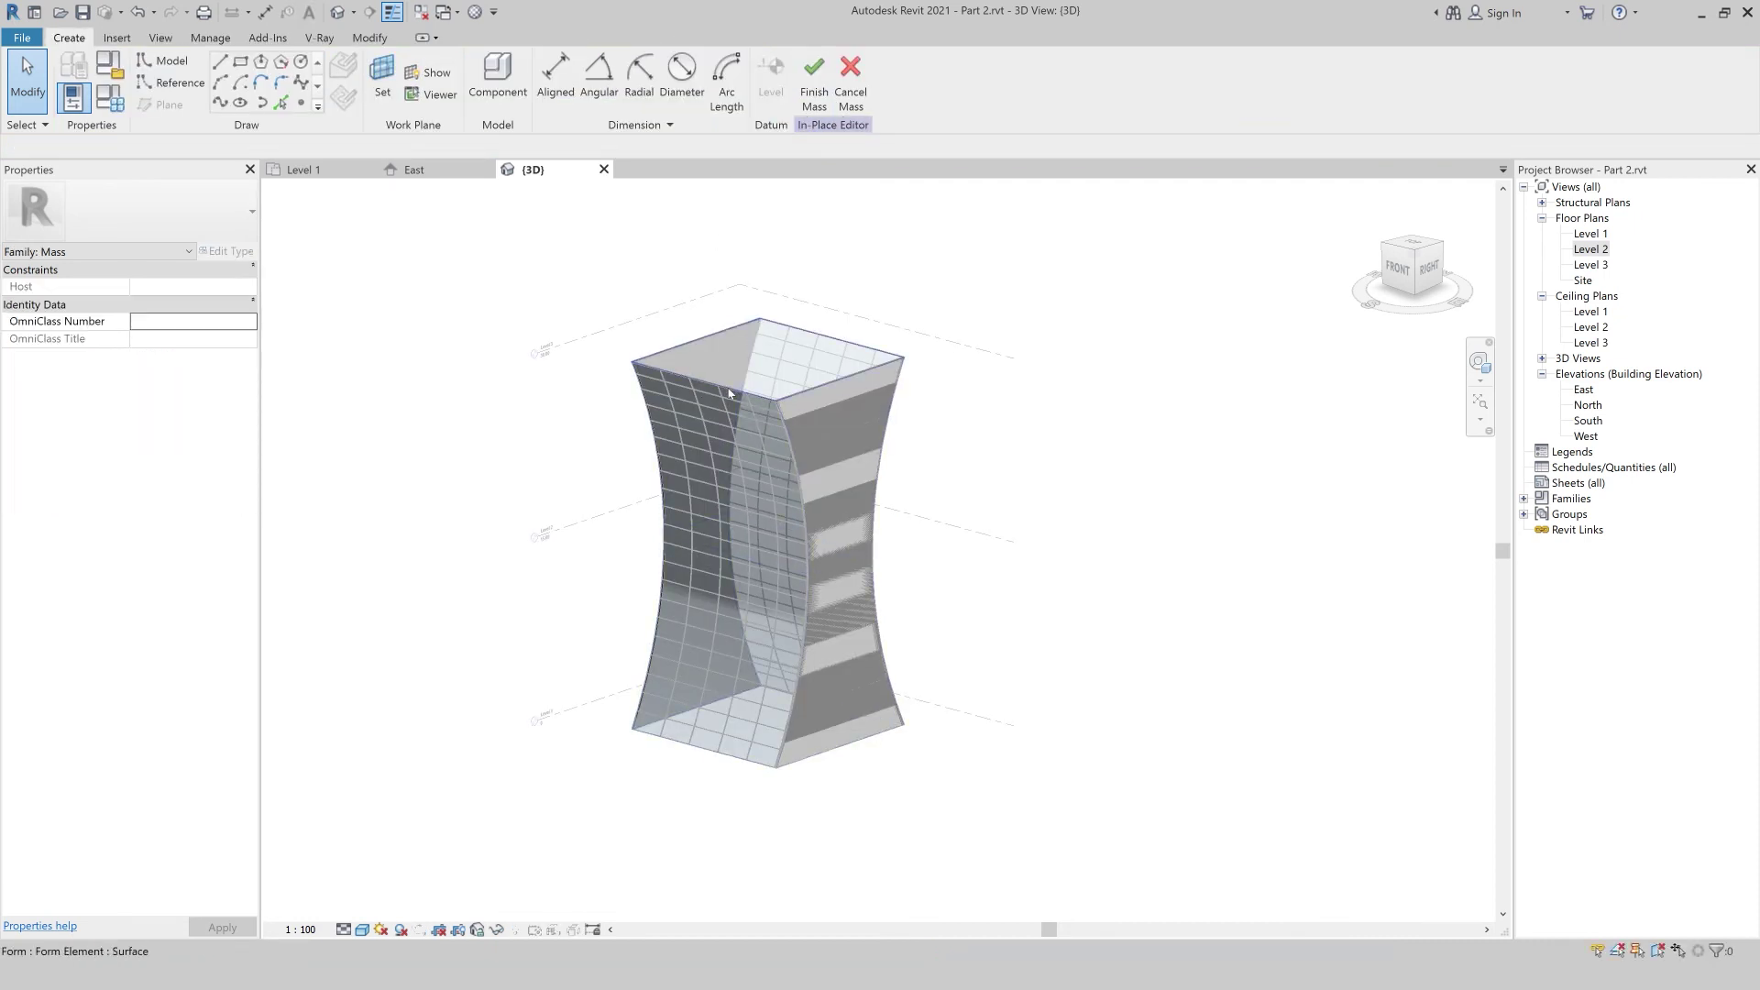
left_click(739, 527)
left_click_drag(706, 567, 646, 614)
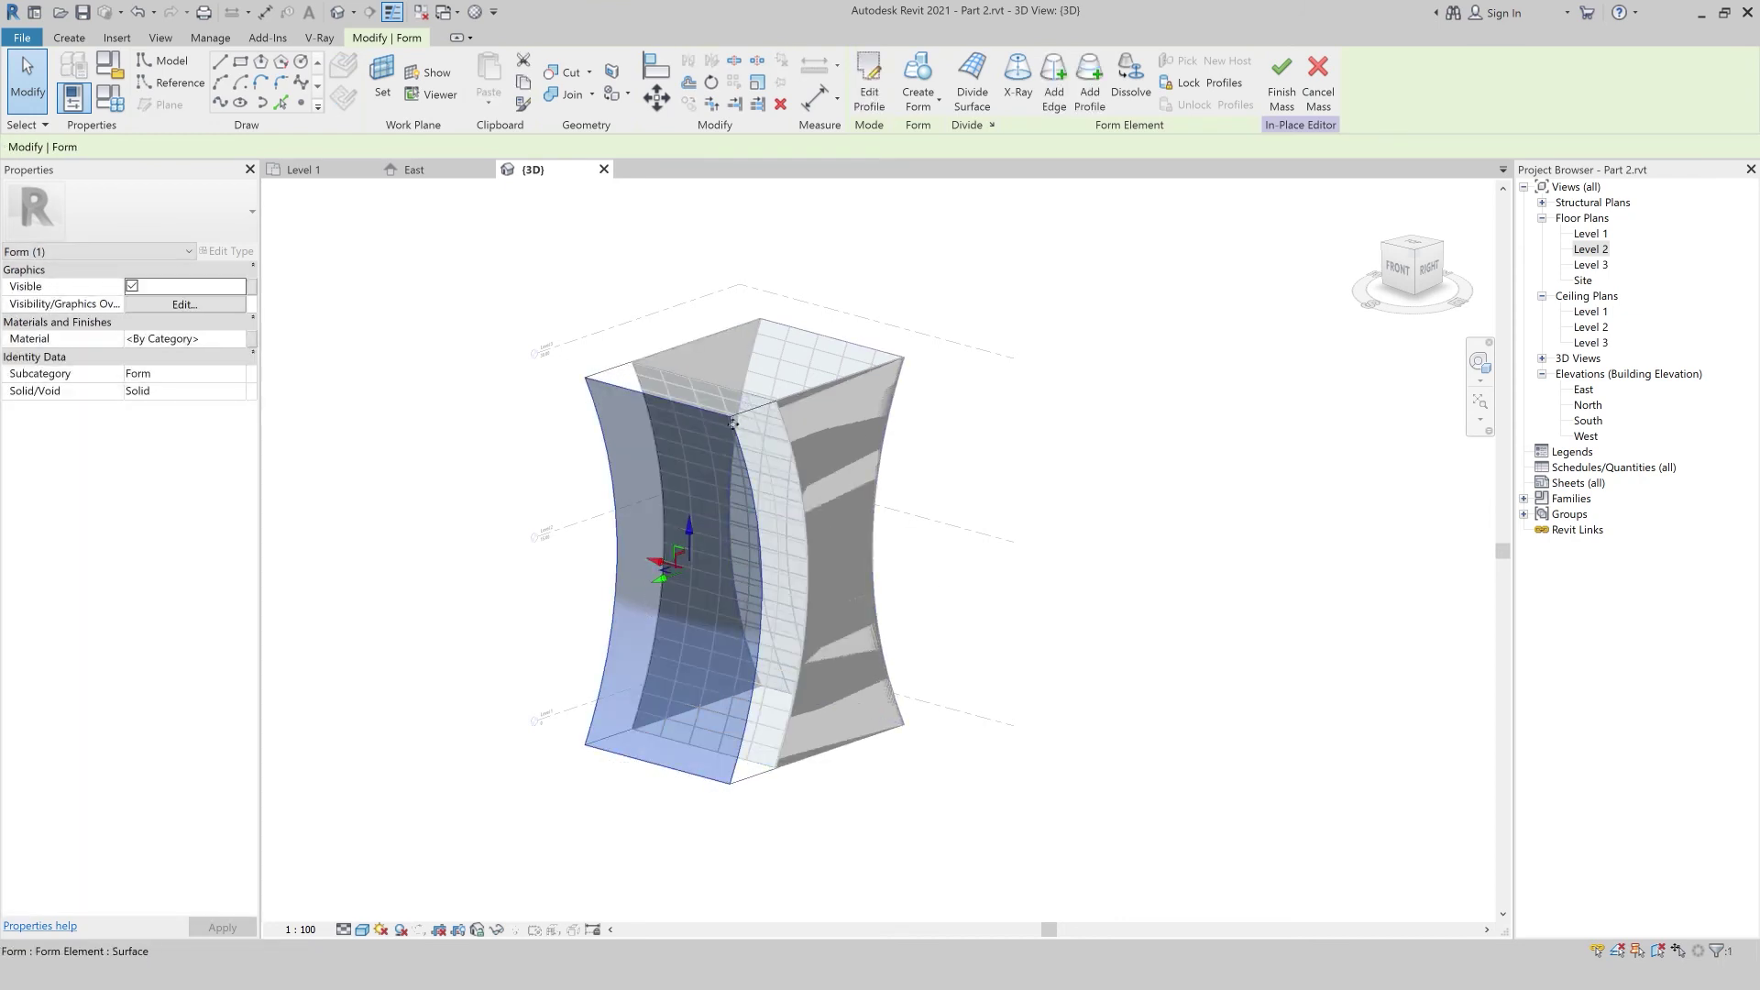
key("Escape")
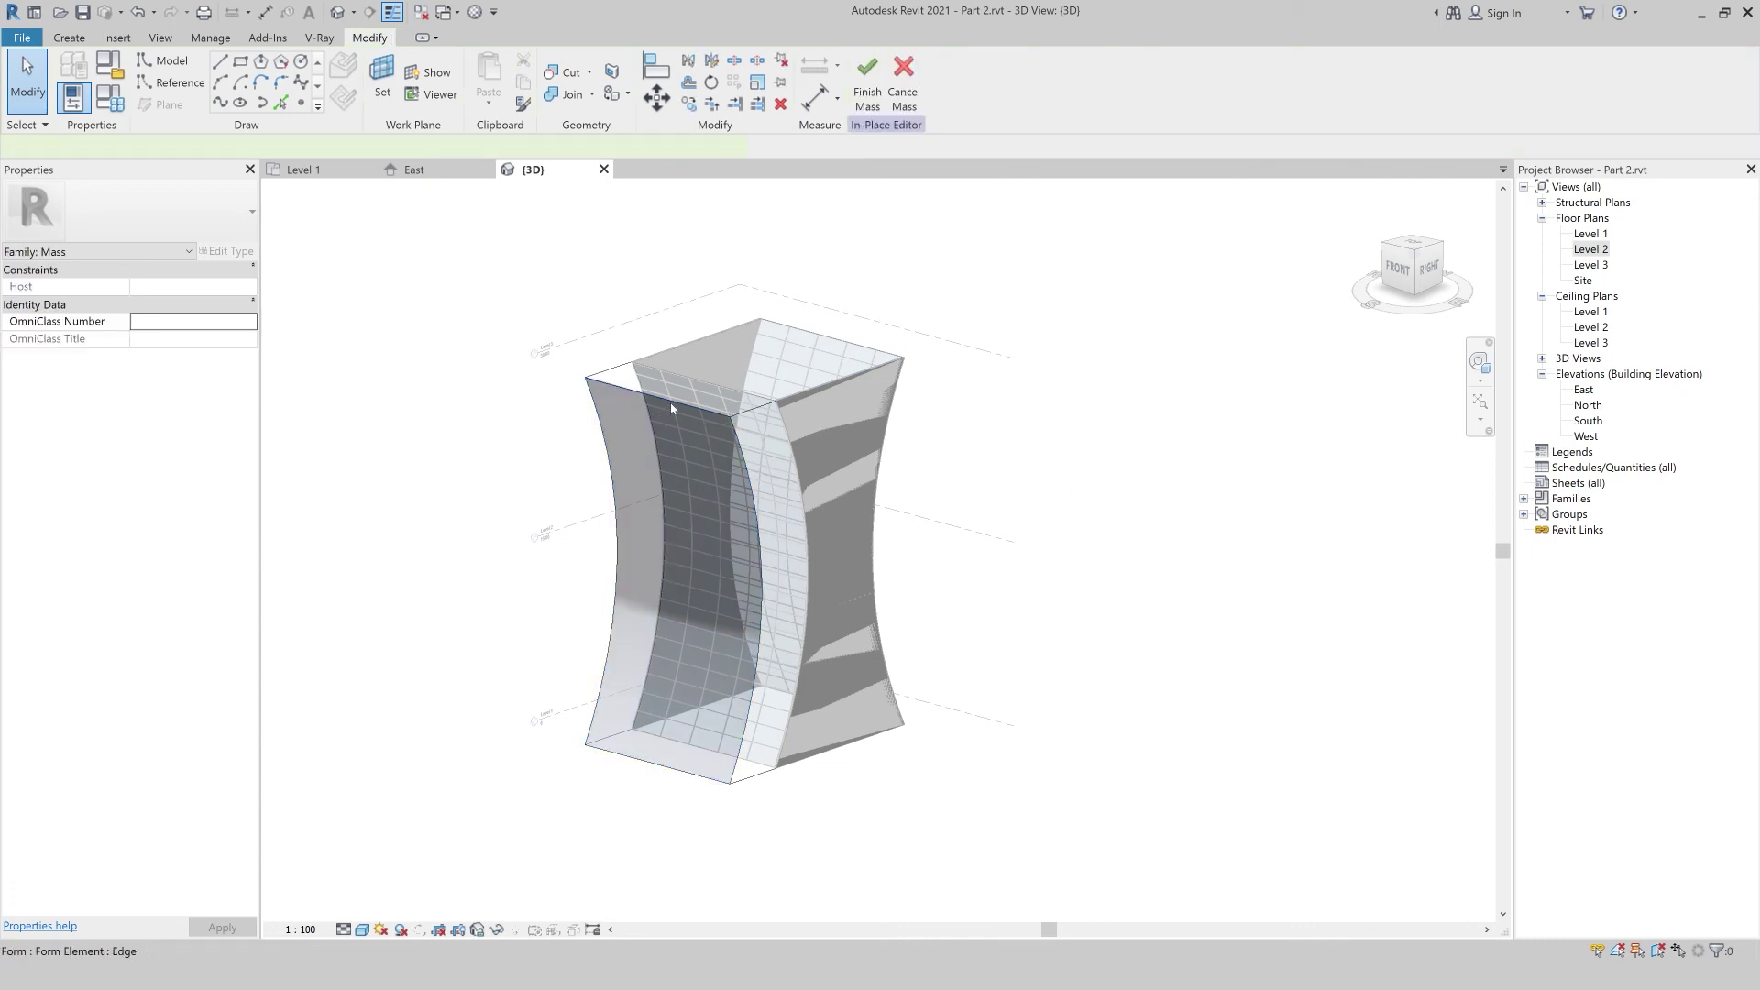
- Move the form's top-left corner point and finish the mass
left_click(583, 378)
left_click_drag(573, 444, 678, 394)
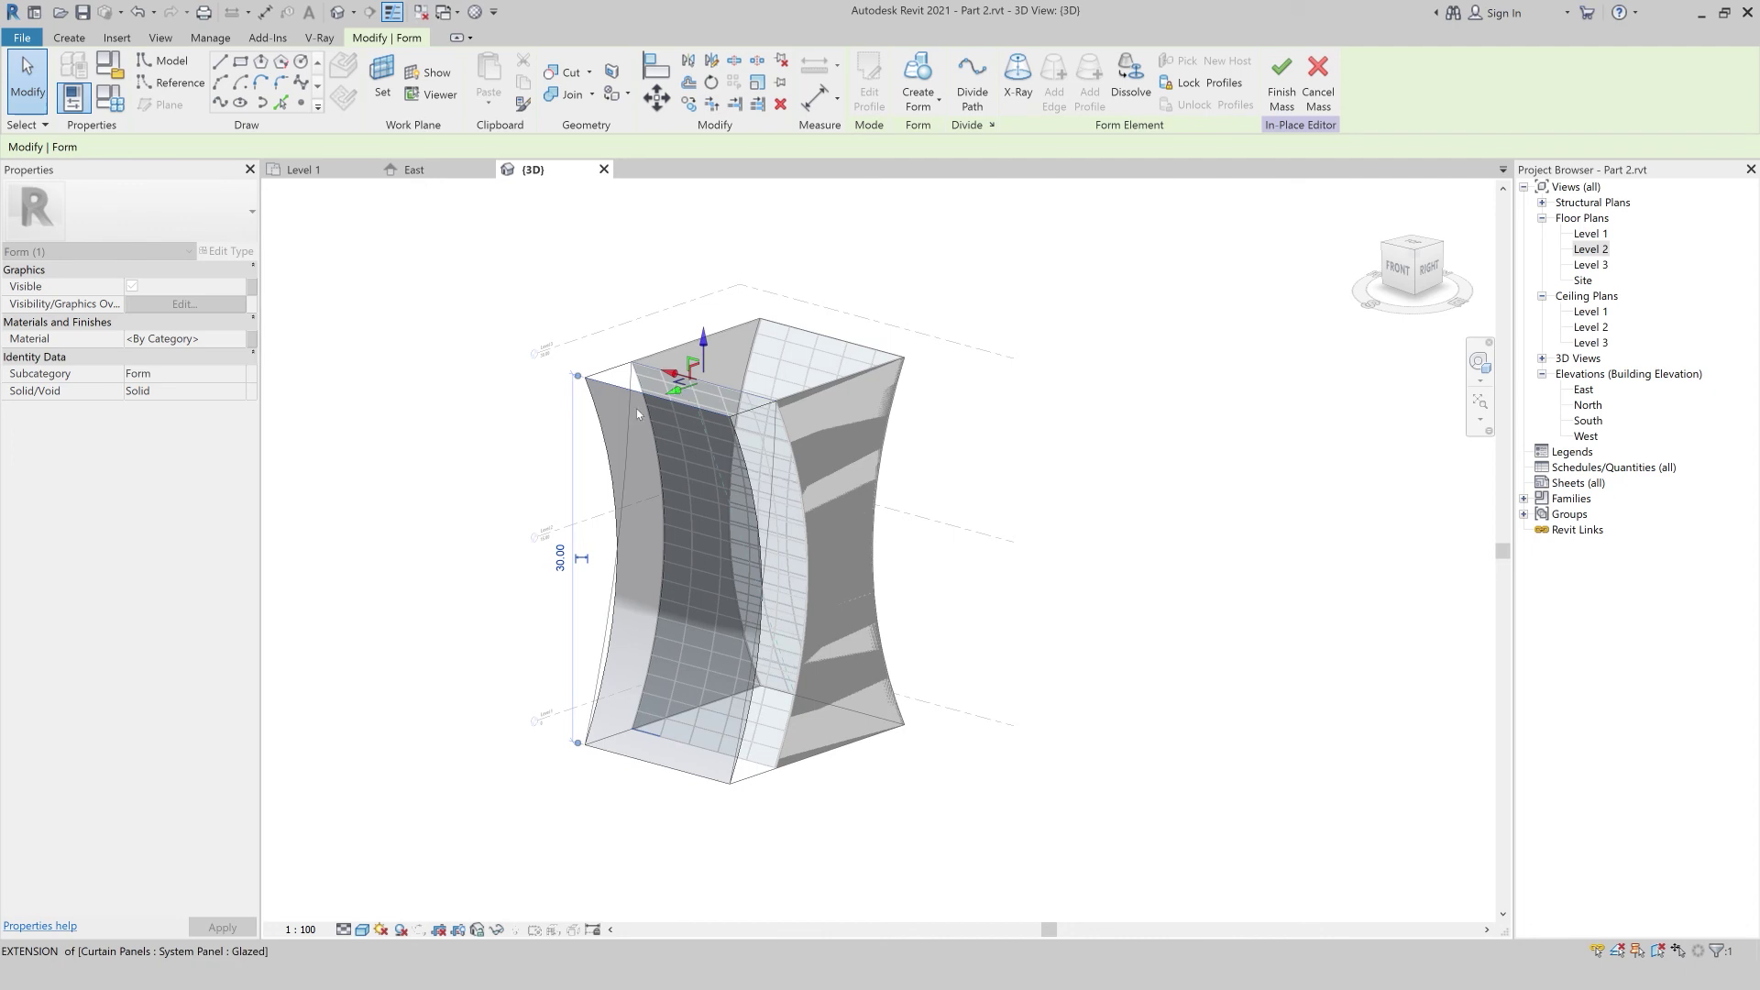
key("Escape")
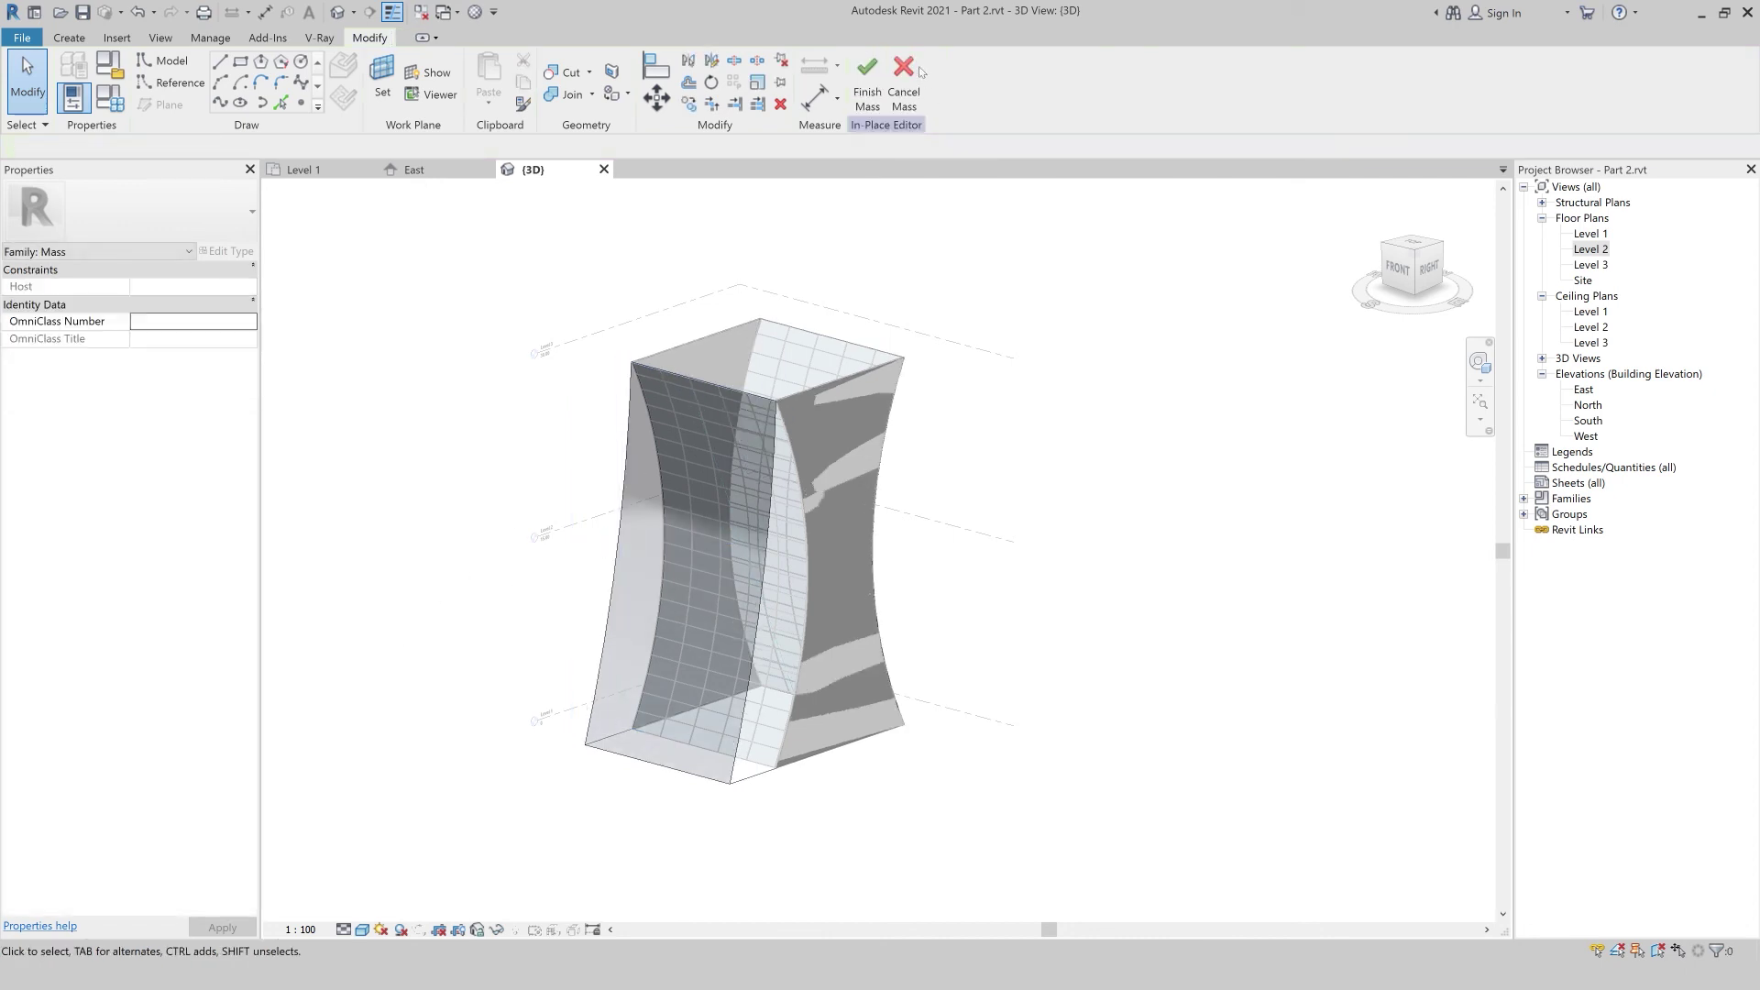
left_click(867, 82)
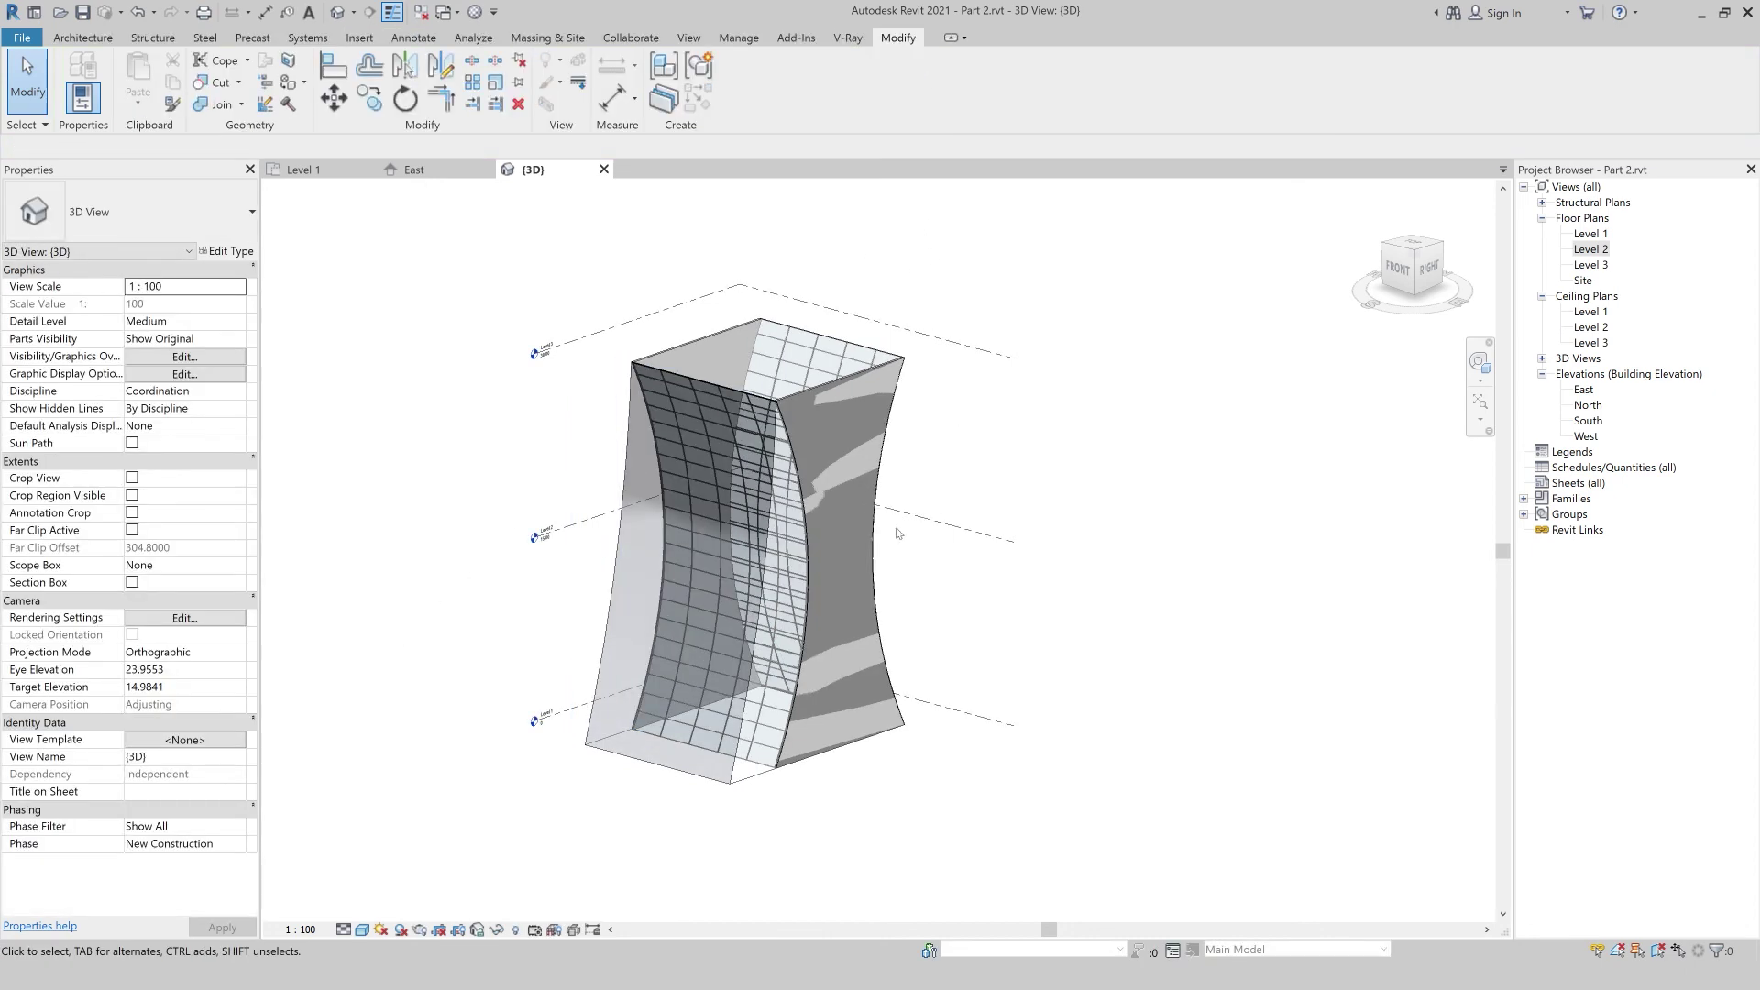
- Update the left-face curtain system to follow the reshaped mass face
left_click(799, 669)
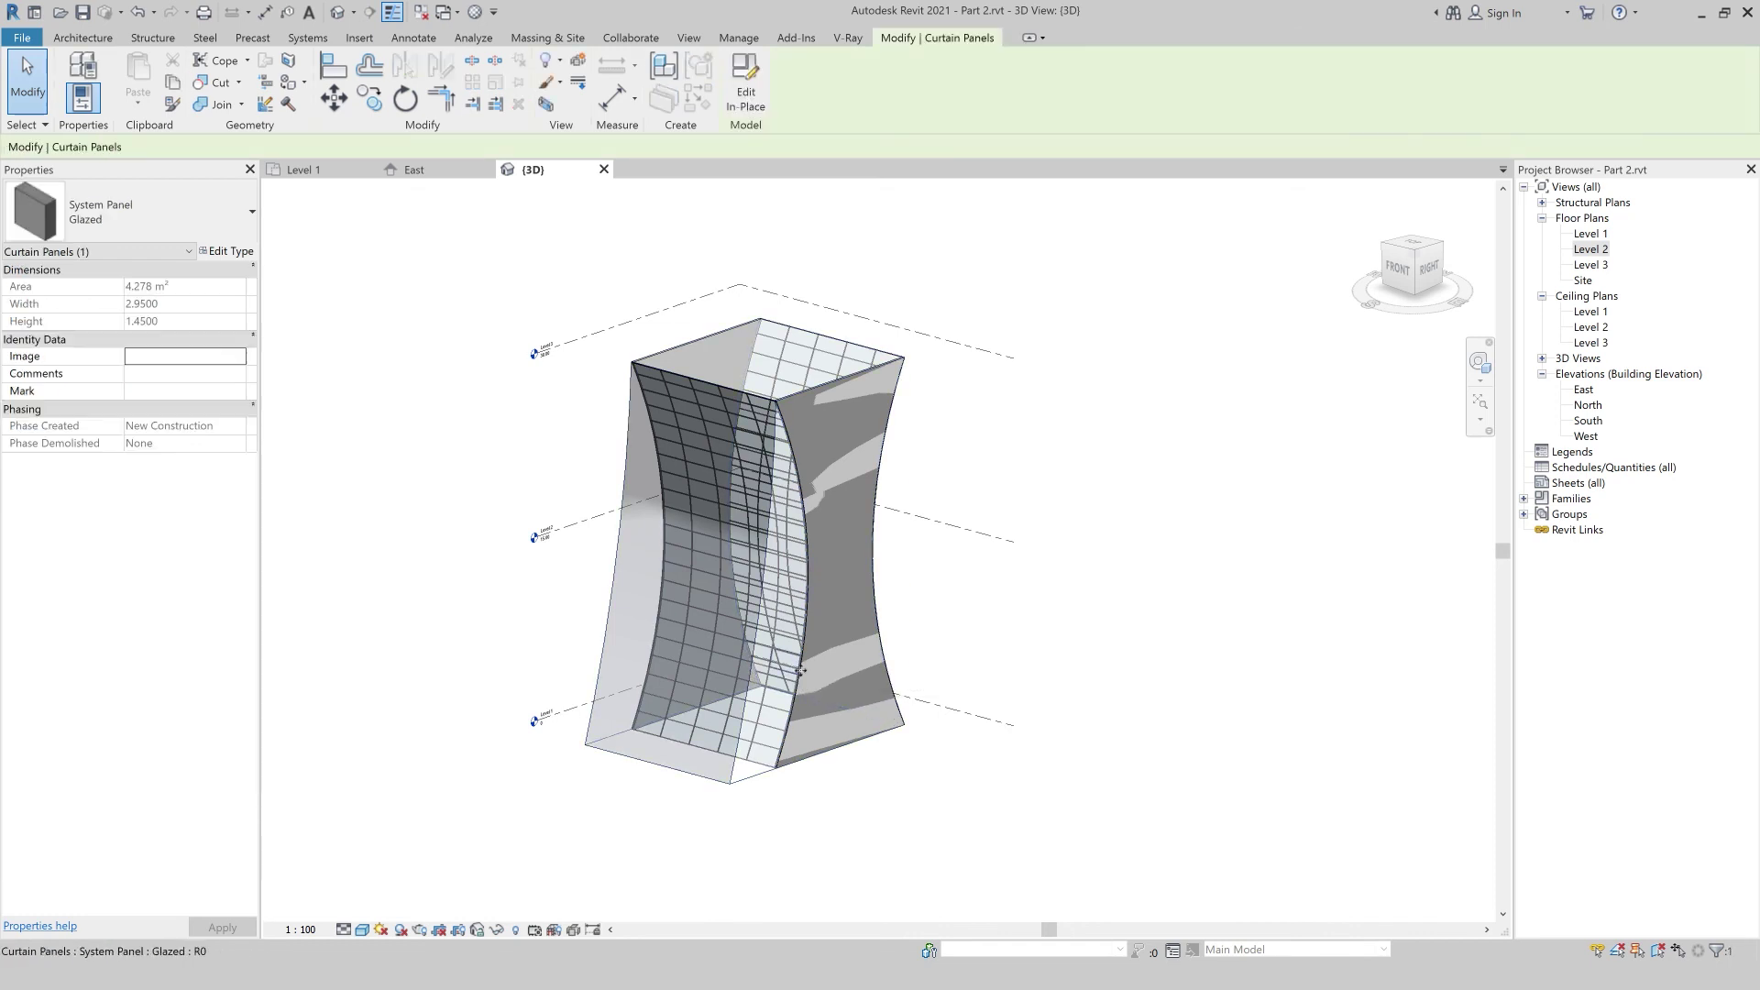
key("Escape")
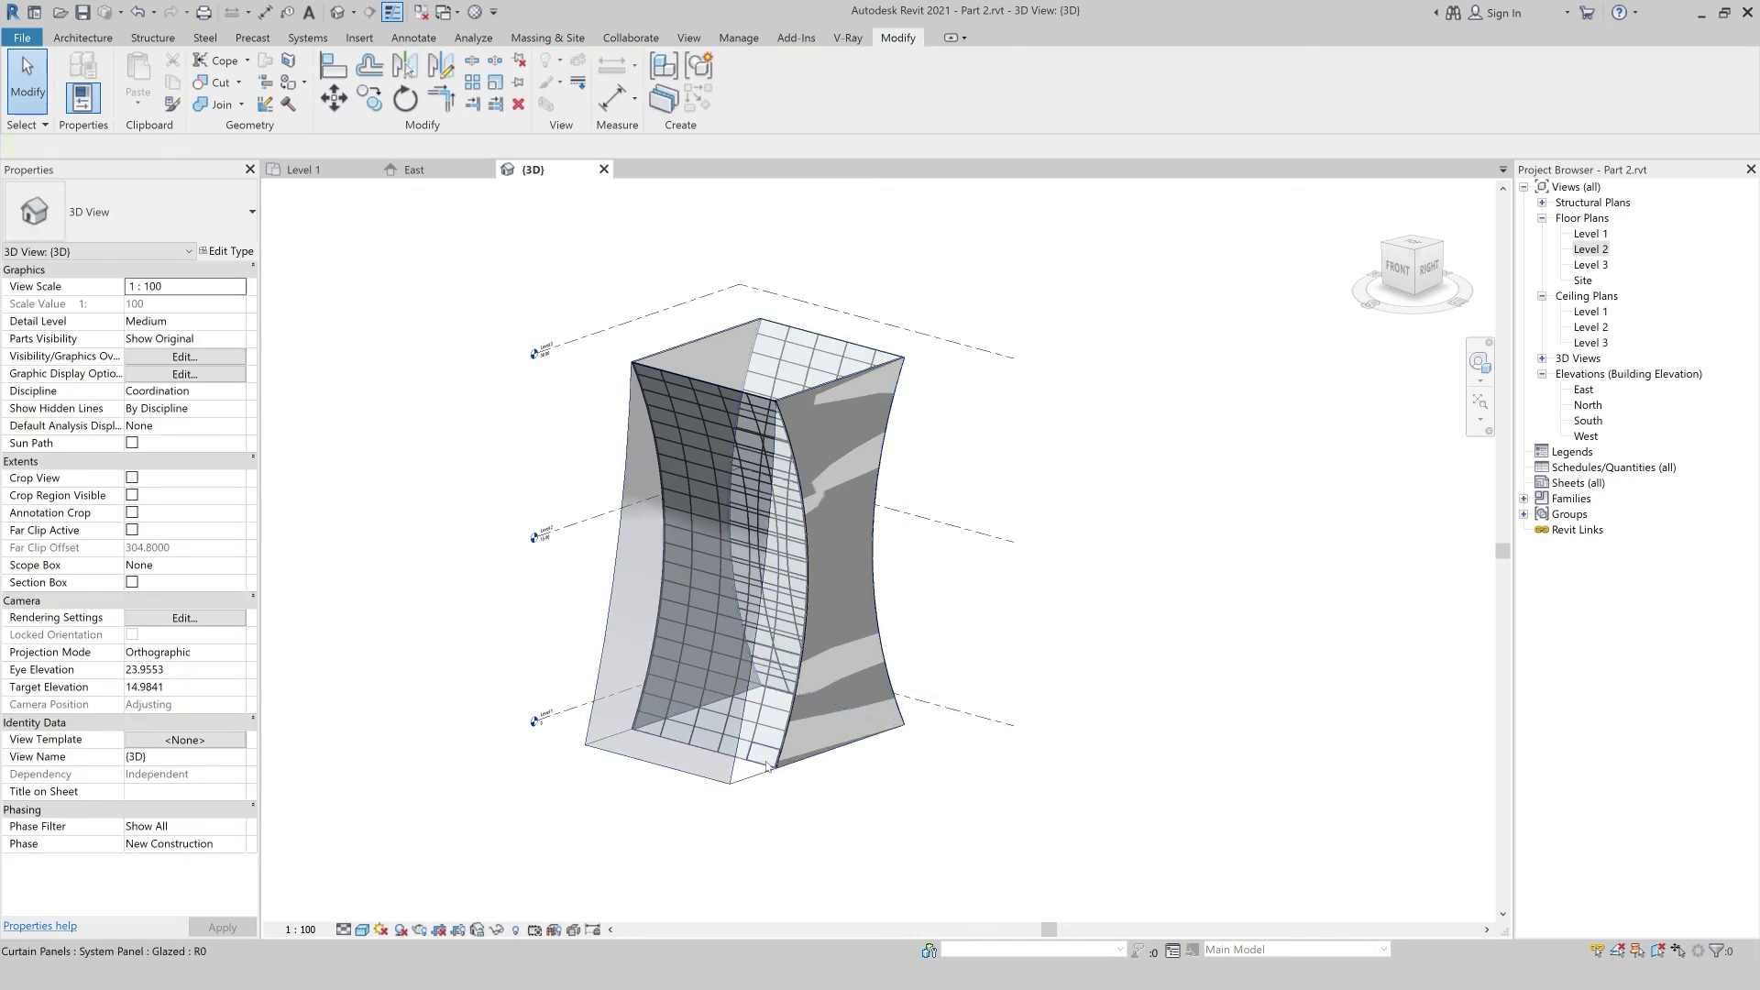
left_click(769, 768)
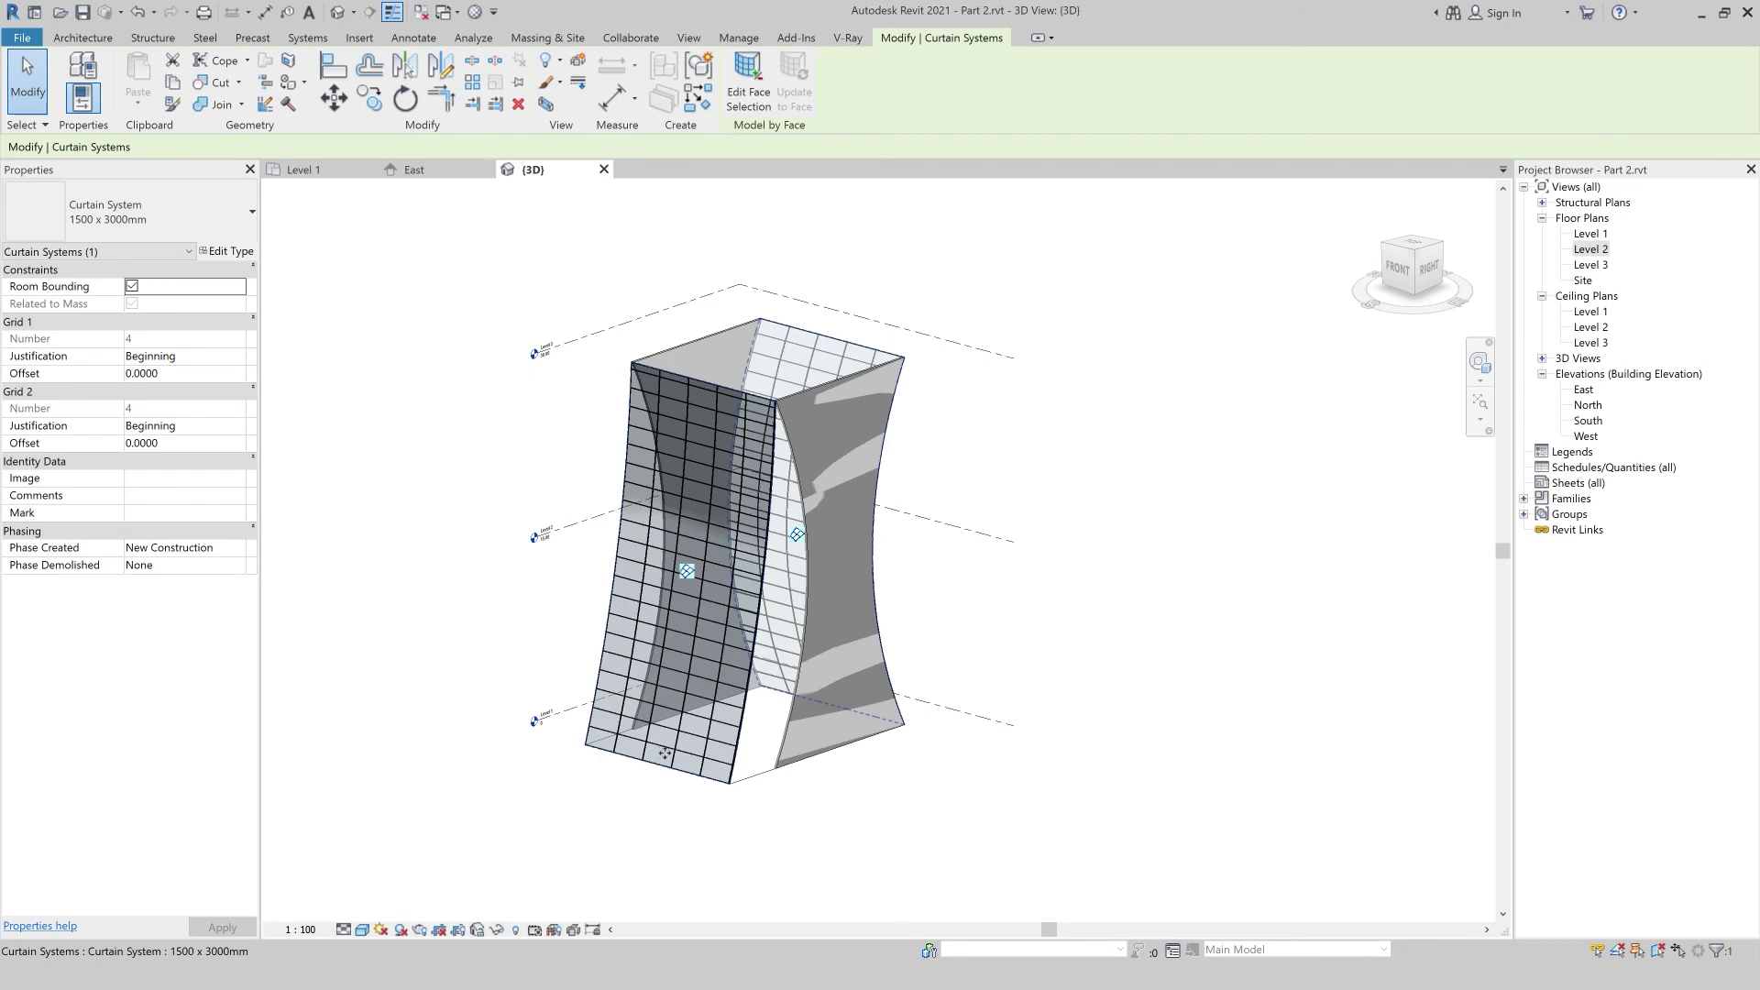
left_click(790, 825)
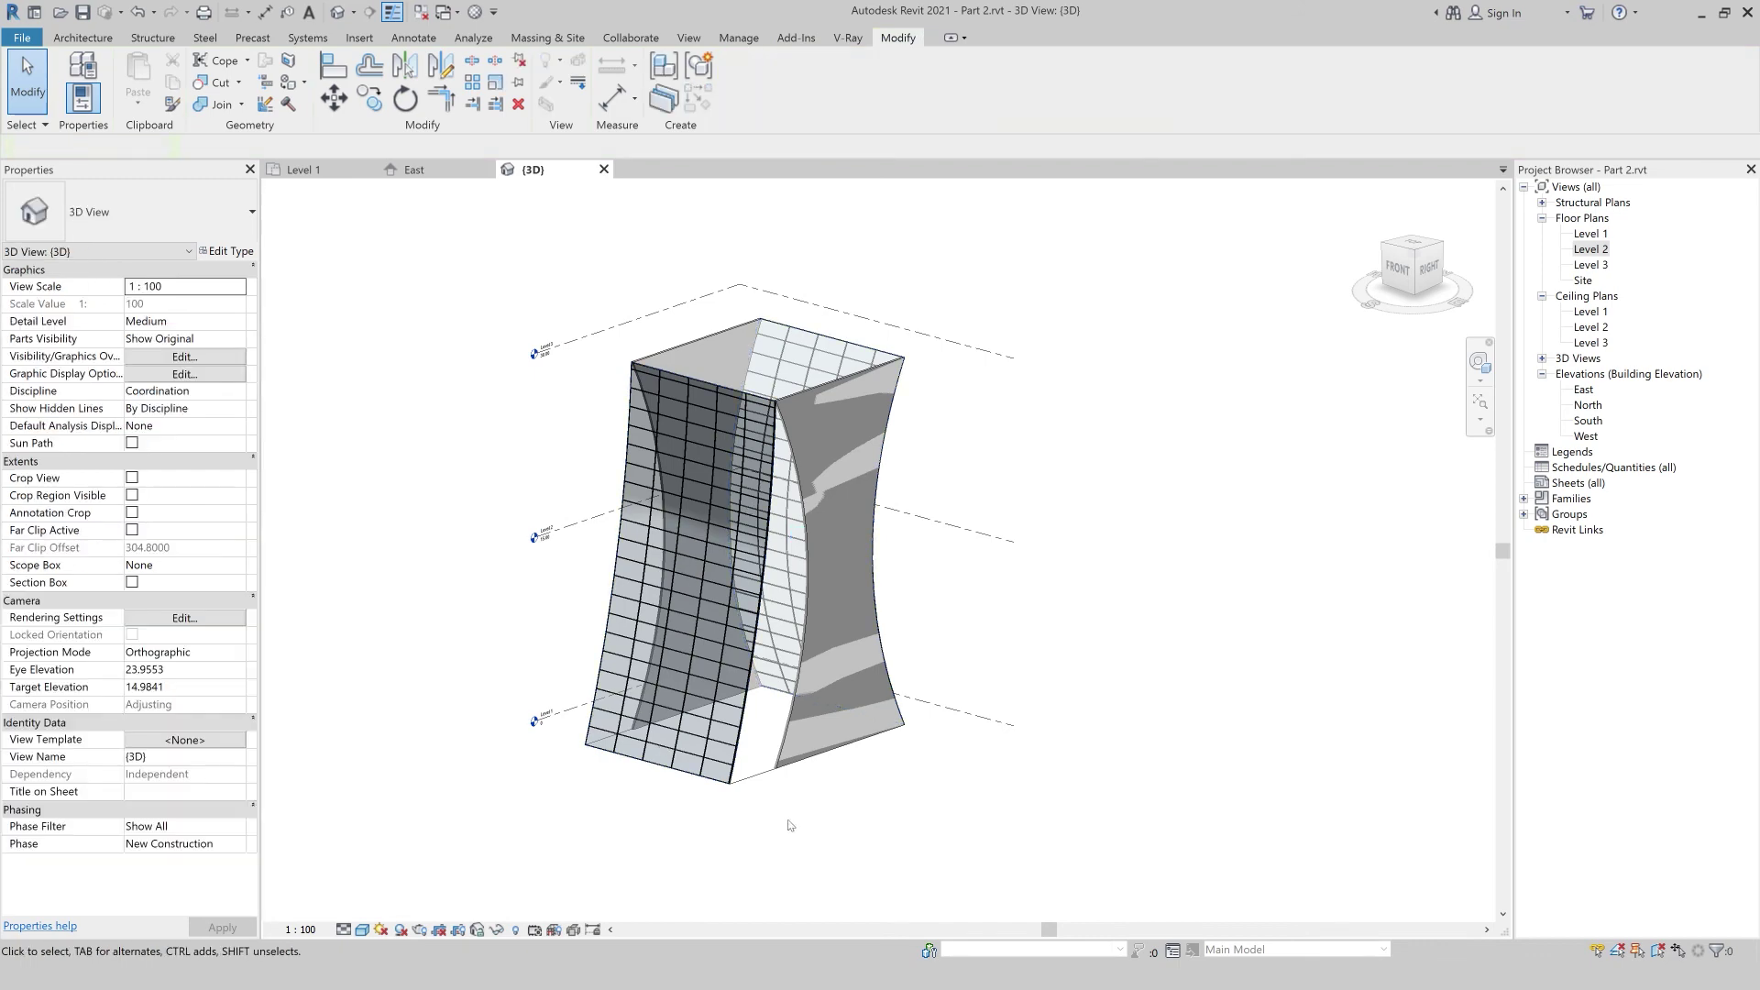
- Stretch the right wall's end to meet the adjacent wall corner, then check the curved wall
left_click(785, 763)
left_click_drag(784, 750, 730, 784)
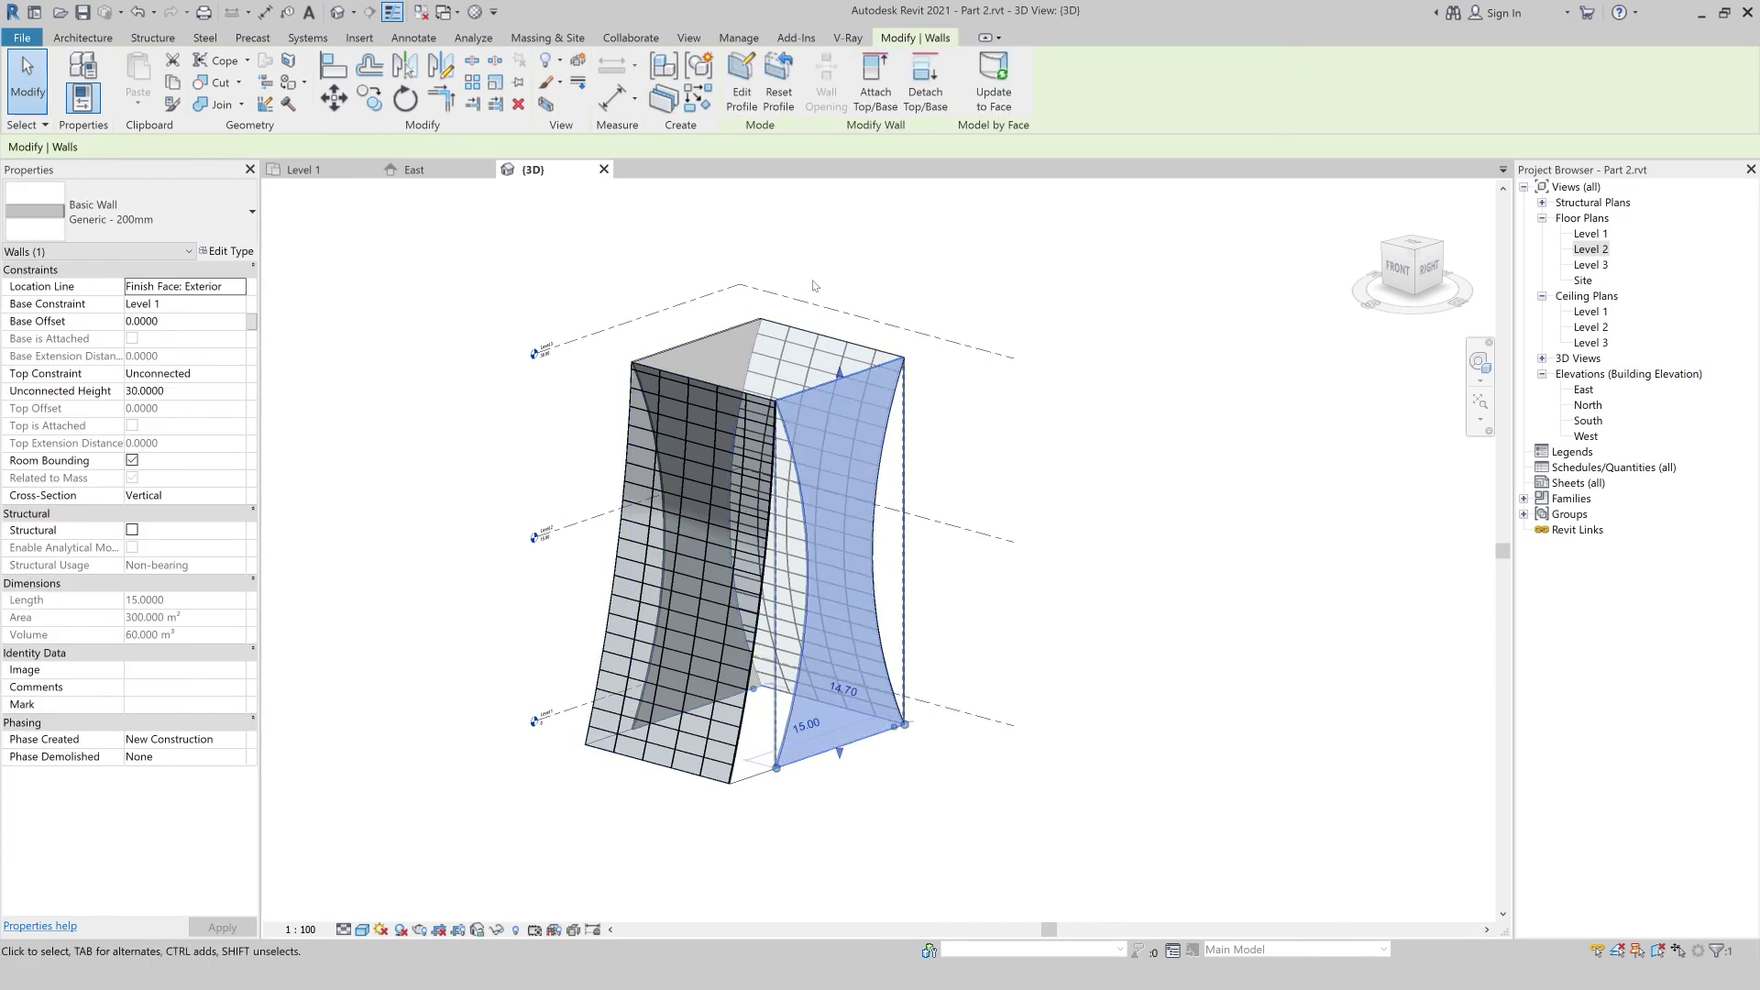
left_click(979, 882)
mouse_move(500, 866)
middle_mouse_down("shift")
mouse_move(758, 931)
mouse_move(735, 747)
middle_mouse_up("shift")
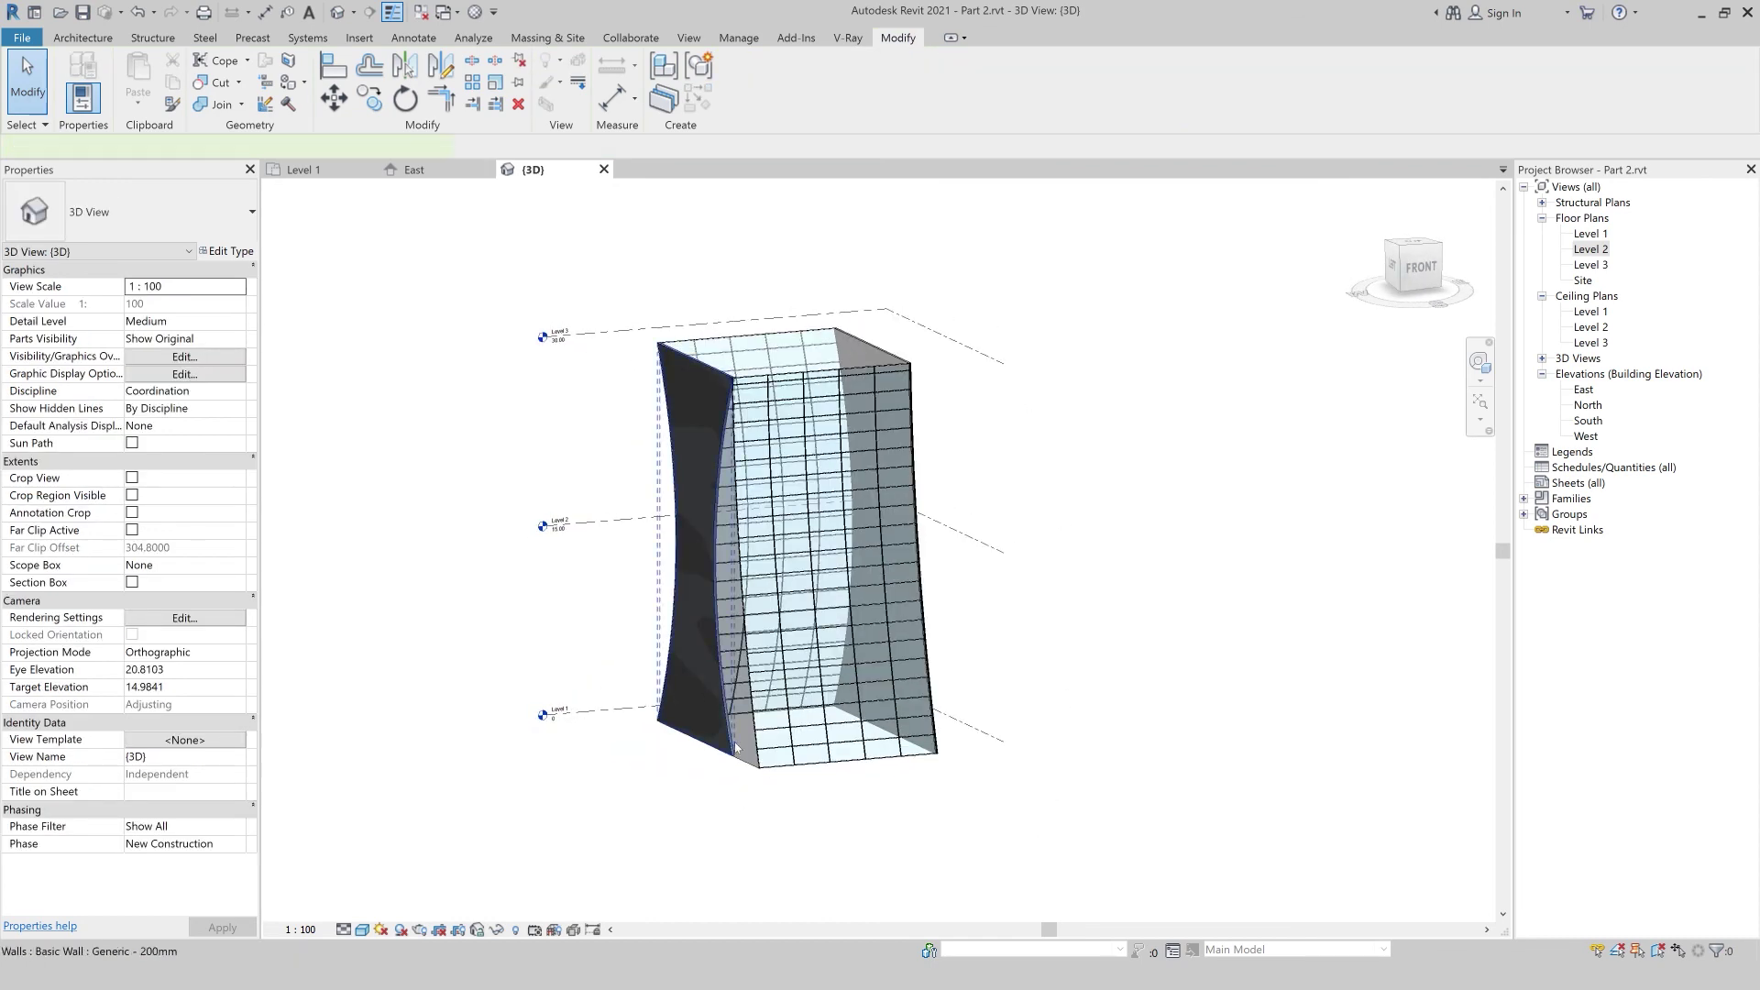
left_click(735, 747)
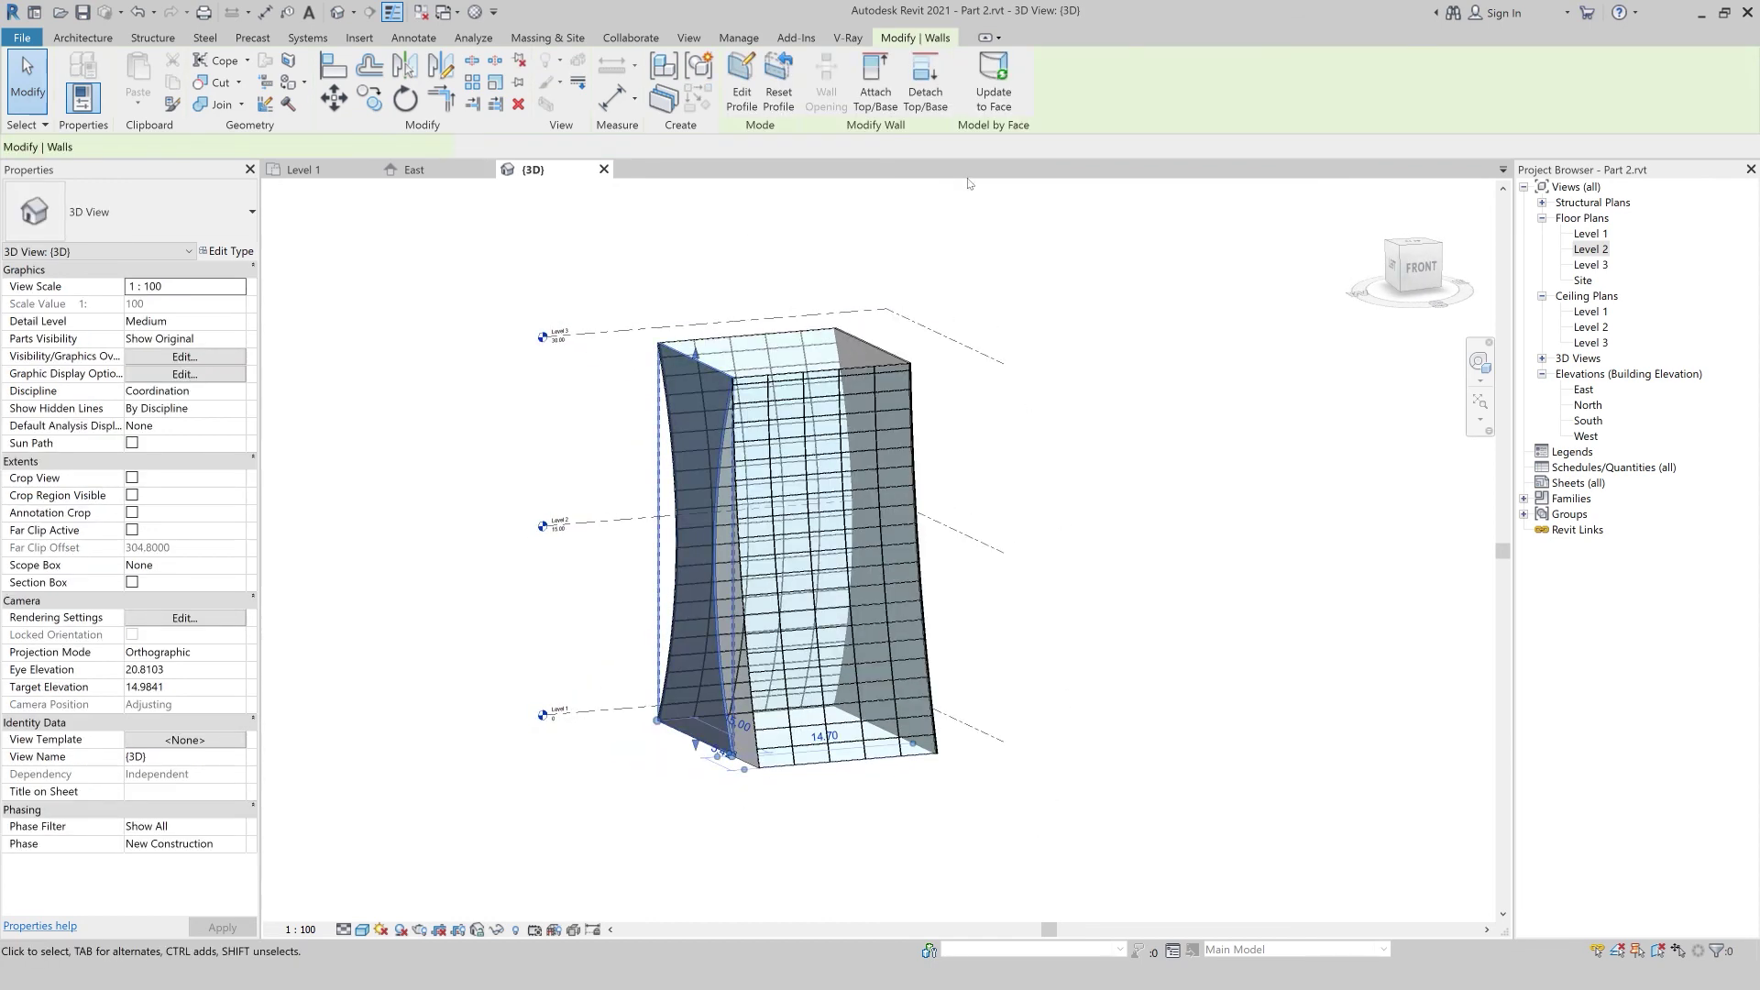
left_click(1130, 505)
- Orbit around the tower, checking the curved front wall and the left-face curtain system
middle_click_drag(1130, 505, 702, 585, "shift")
mouse_move(721, 843)
middle_mouse_down("shift")
mouse_move(754, 959)
mouse_move(801, 833)
mouse_move(754, 833)
middle_mouse_up("shift")
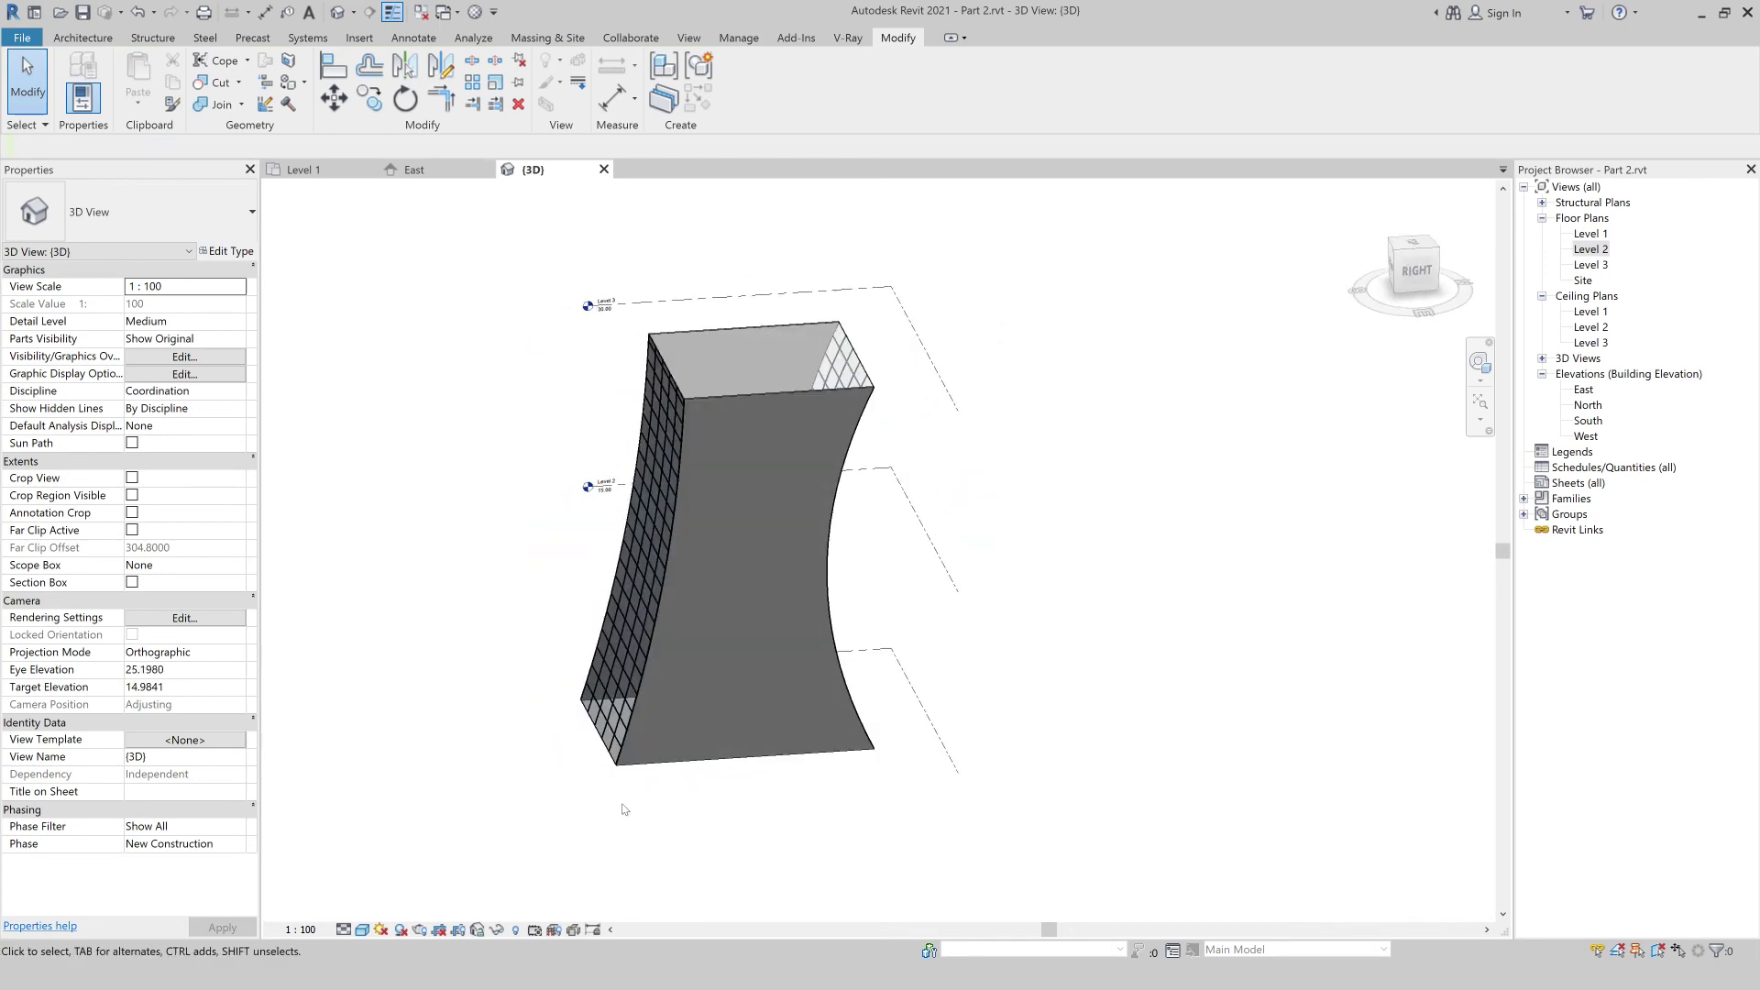
left_click(744, 750)
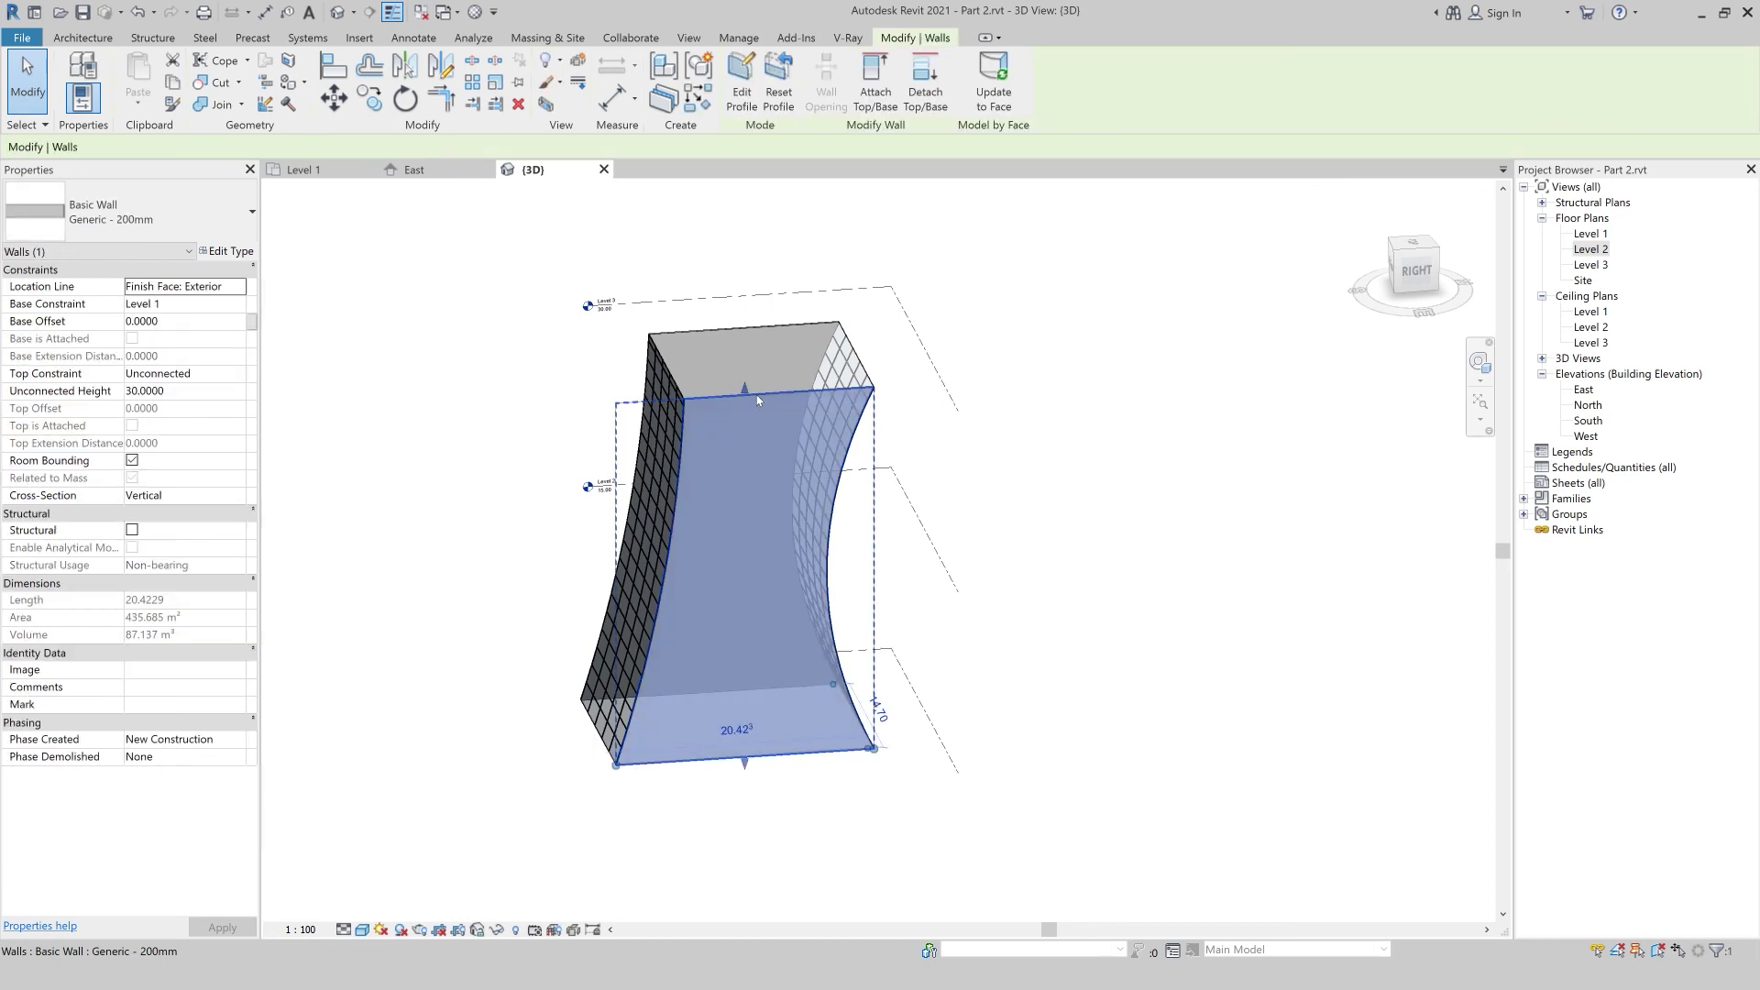
key("Escape")
scroll(658, 368, "up", 1)
left_click(642, 362)
left_click(610, 812)
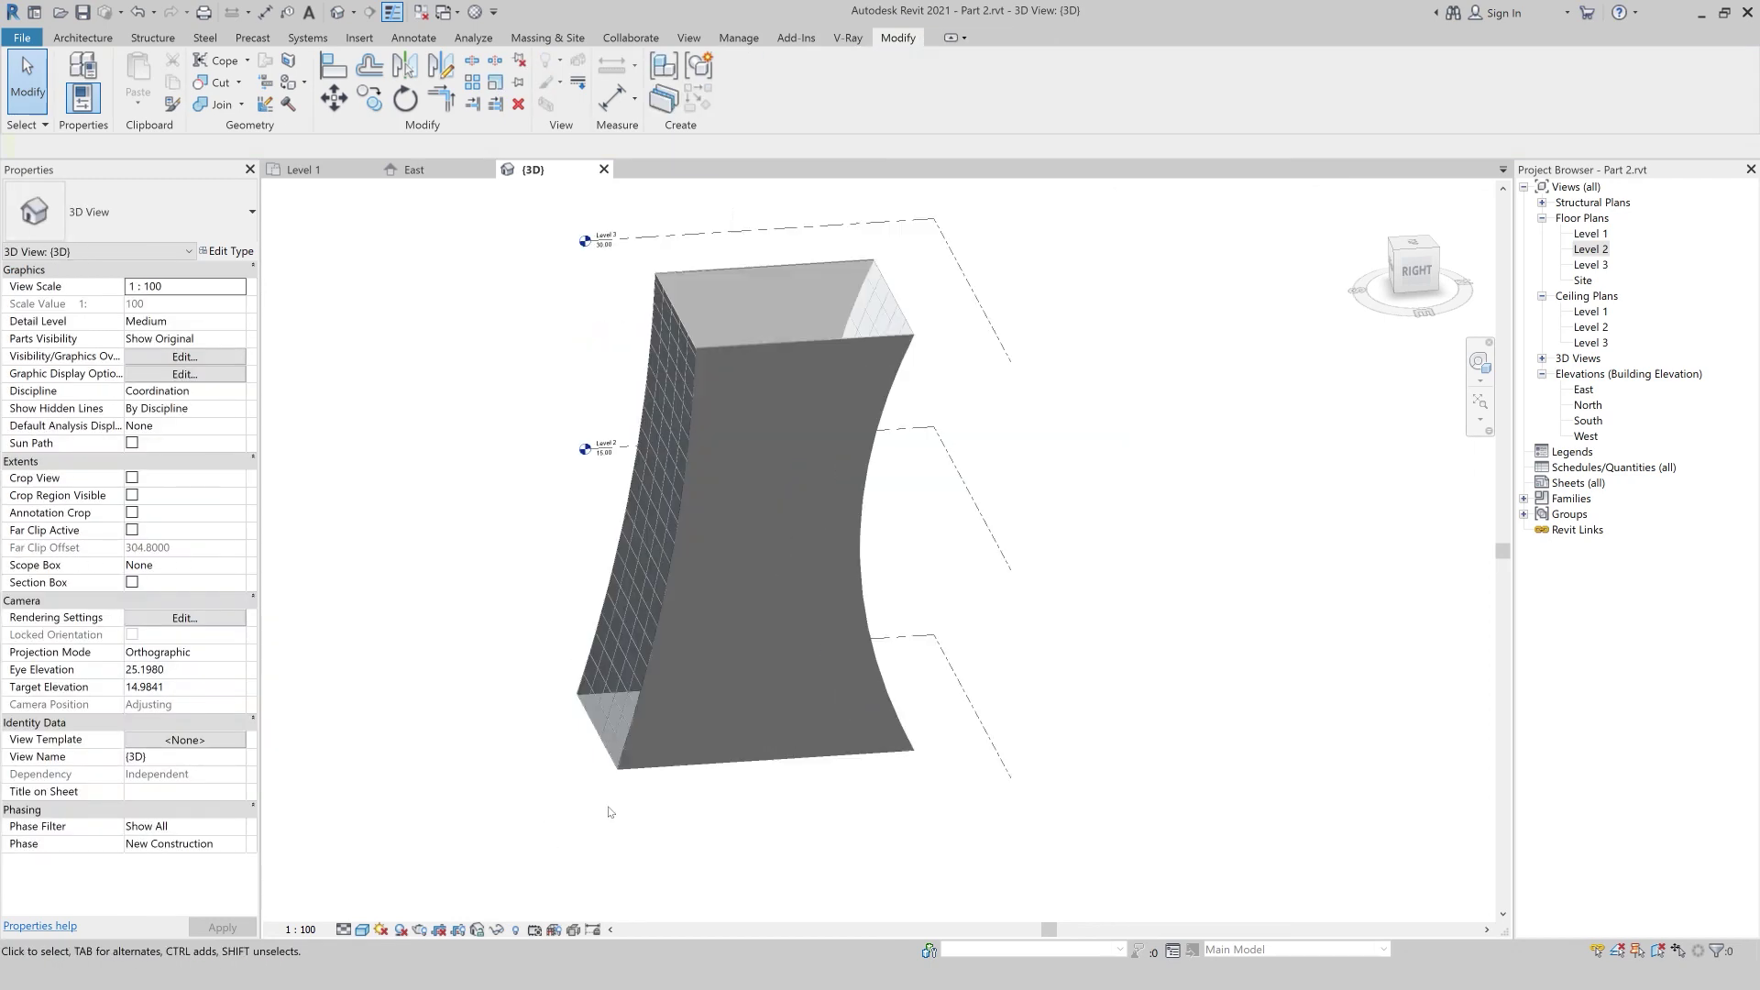
middle_click_drag(550, 699, 598, 700, "shift")
left_click(641, 779)
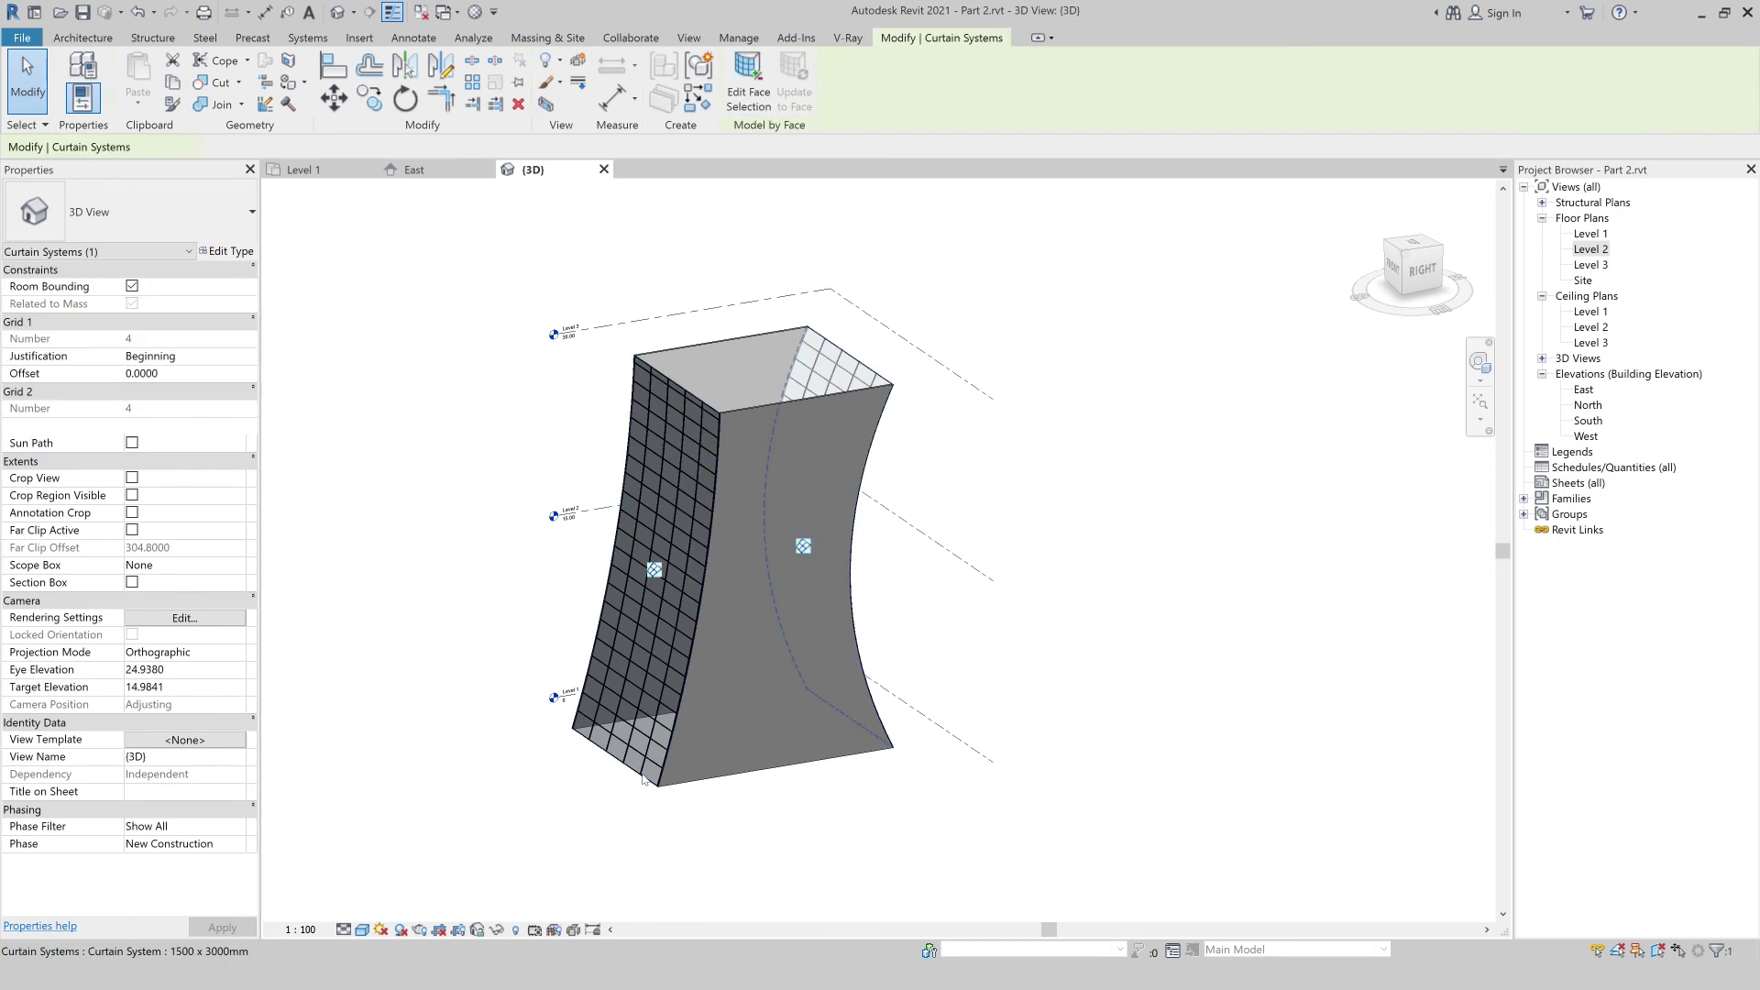
- Change a bottom corner curtain panel from System Panel Glazed to System Panel Solid
left_click(645, 779)
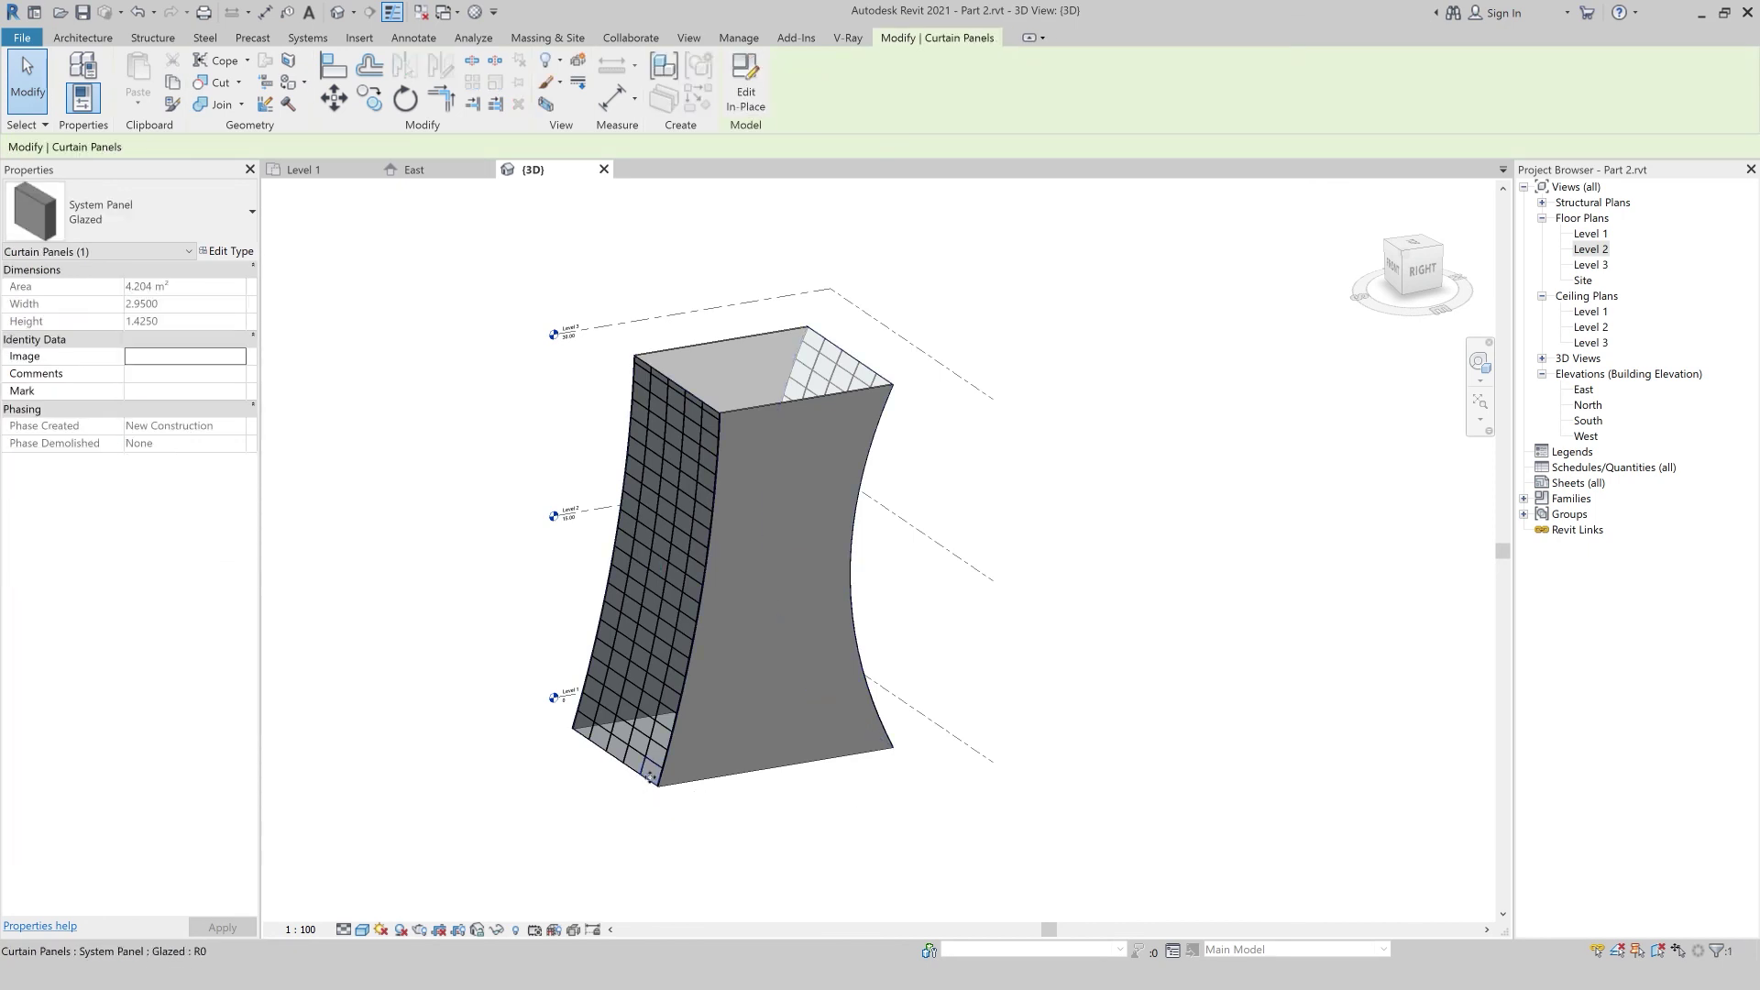
left_click(240, 212)
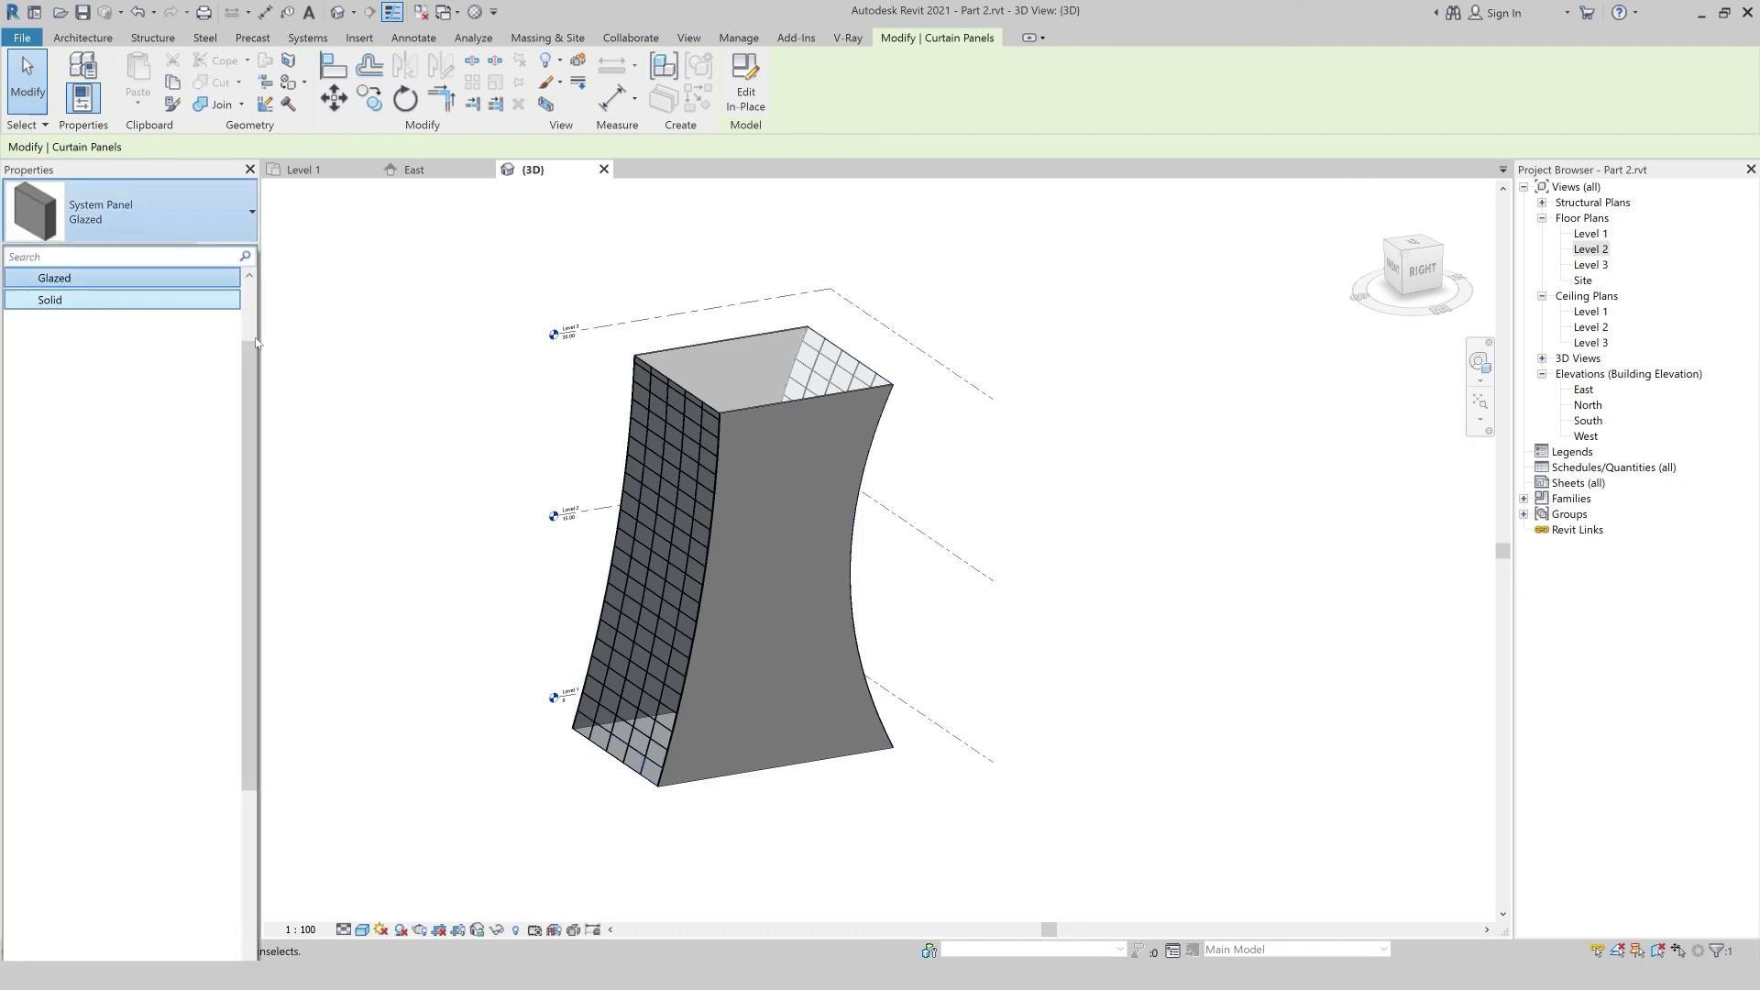
left_click(107, 302)
left_click(429, 747)
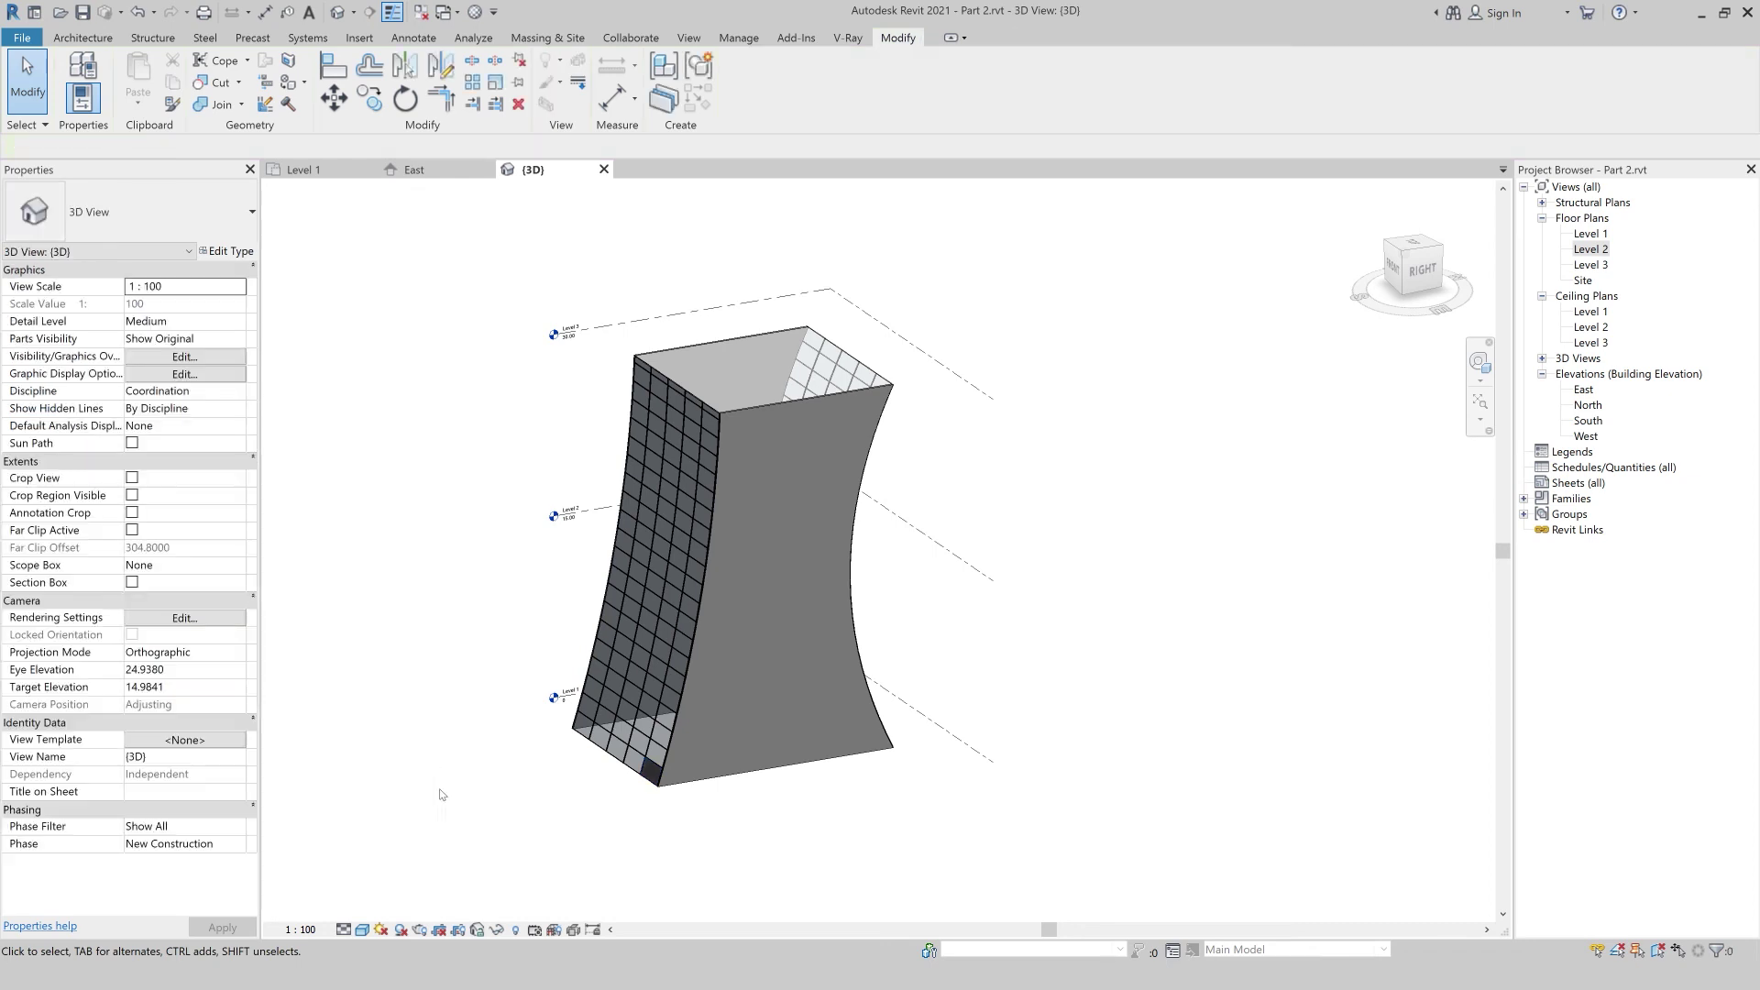
scroll(504, 839, "up", 2)
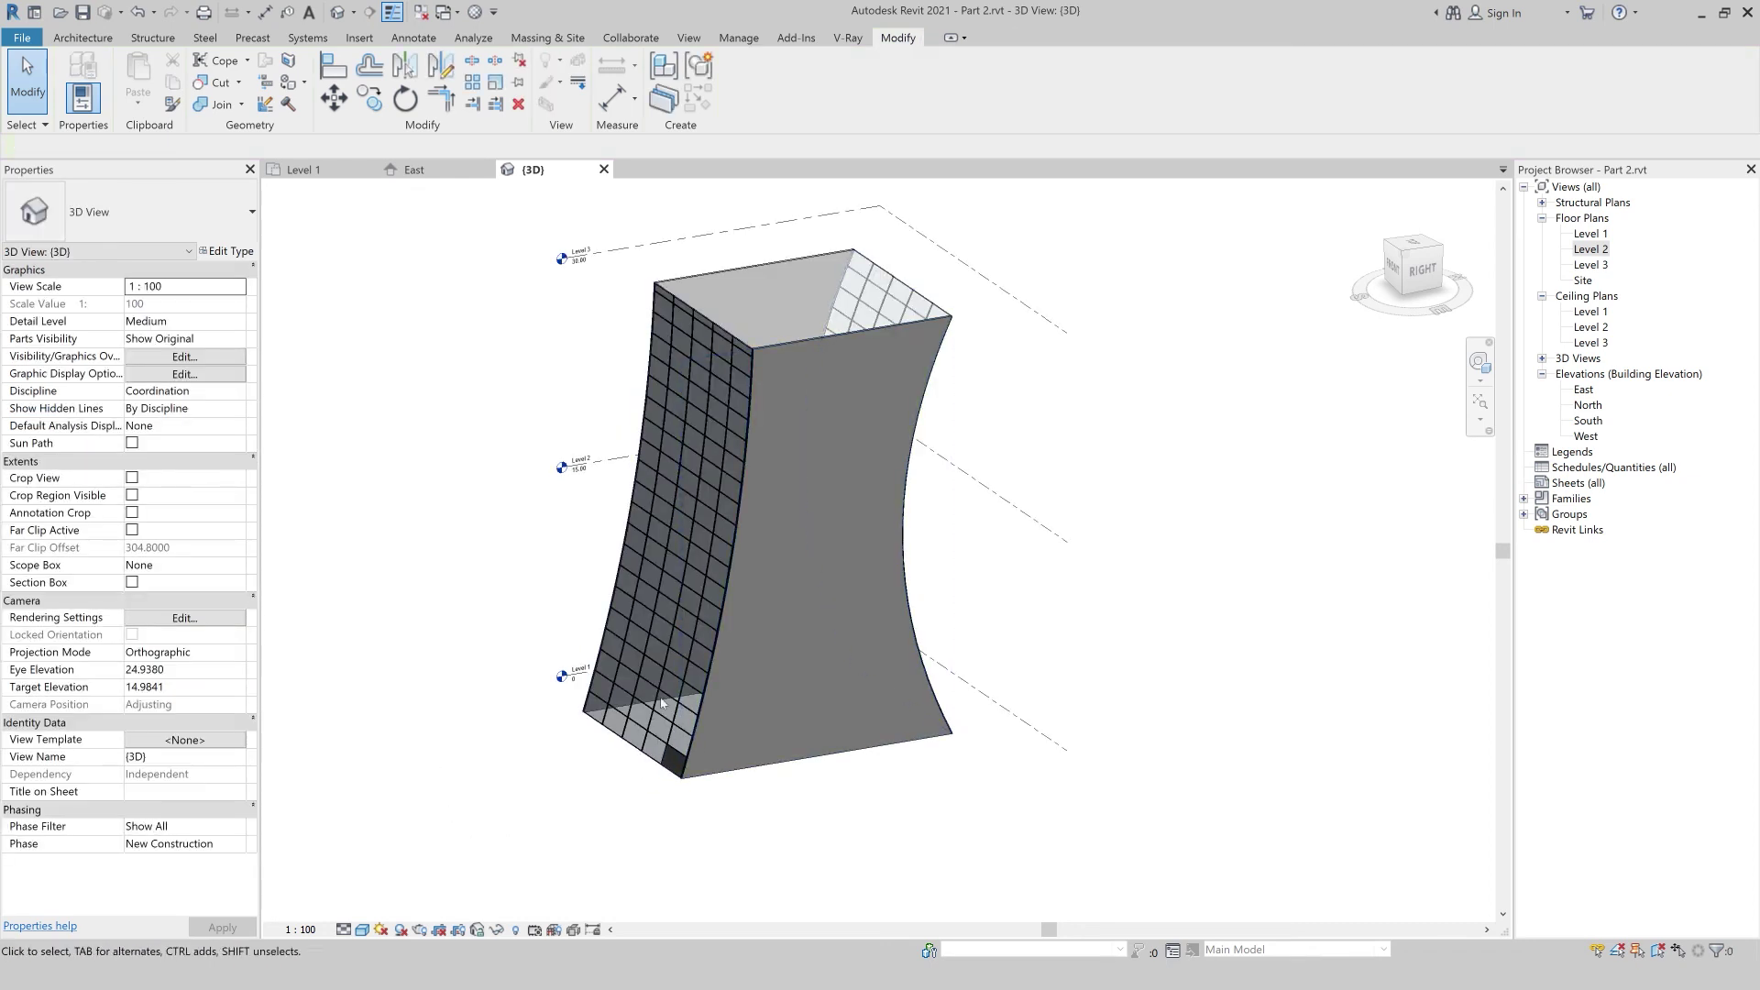